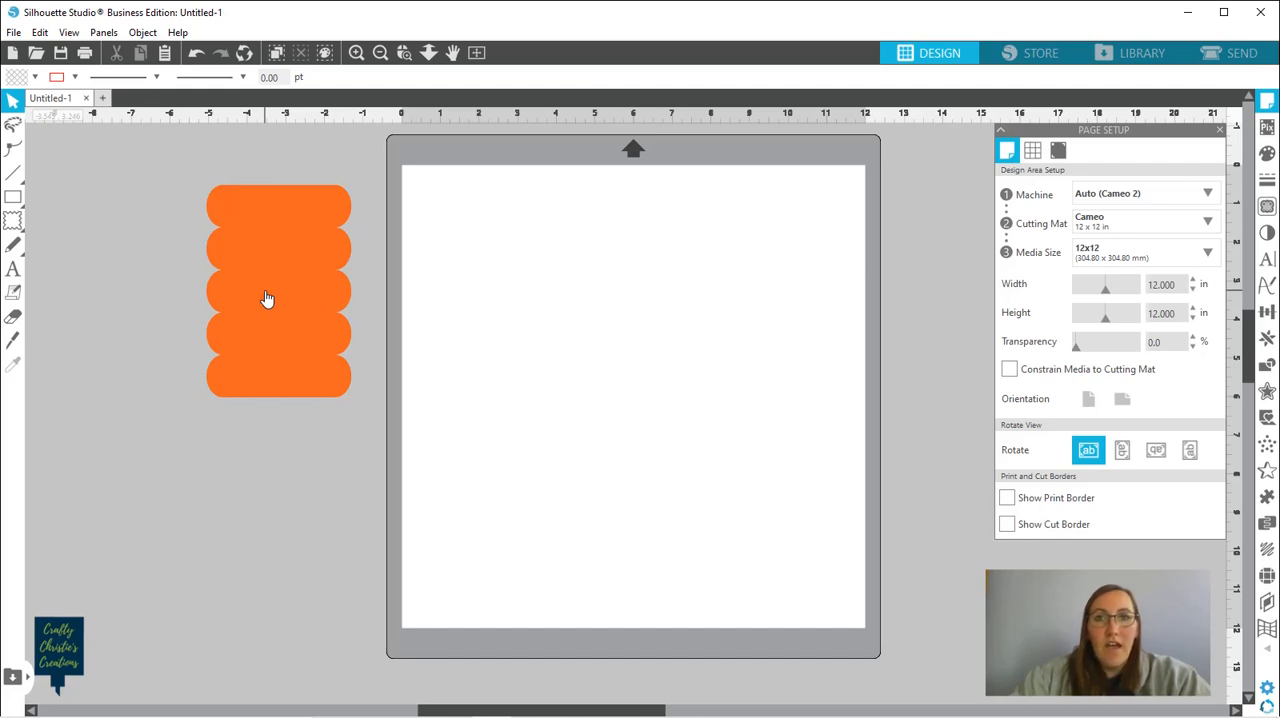
# Draw a rectangle about 6.3 in wide and 8.2 in high on the blank mat page
pyautogui.moveTo(13, 201)
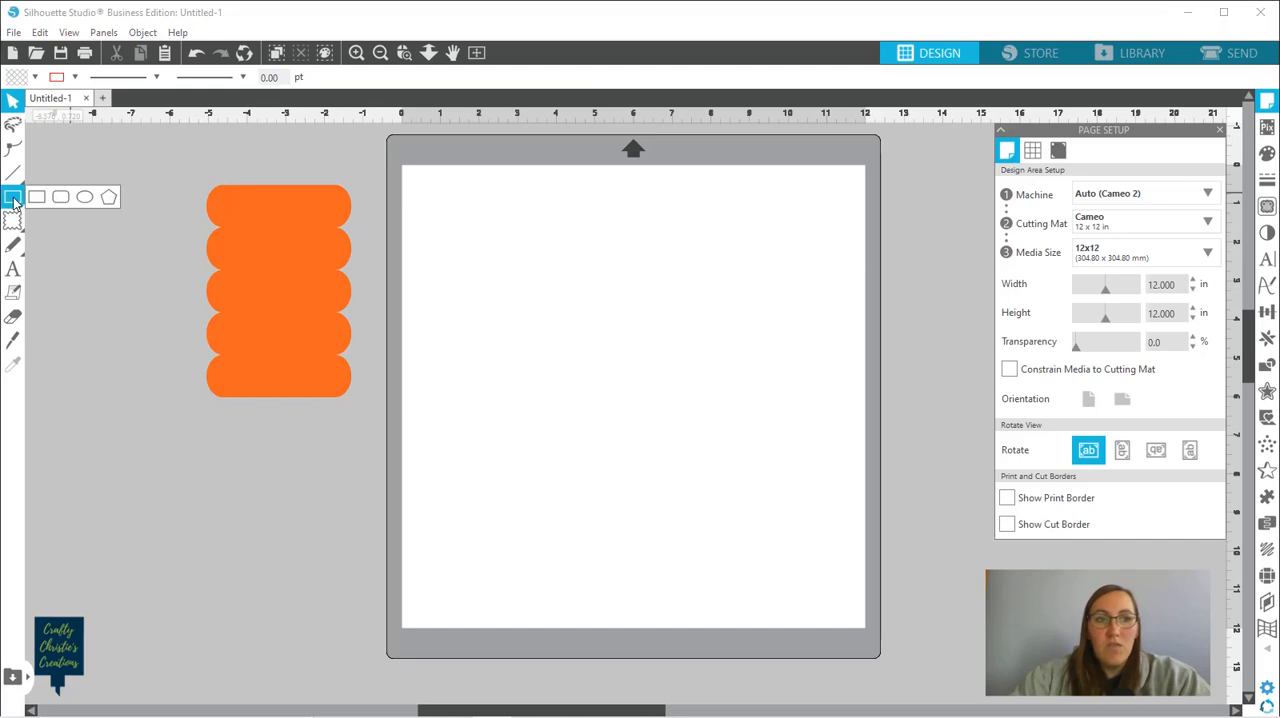
pyautogui.click(37, 198)
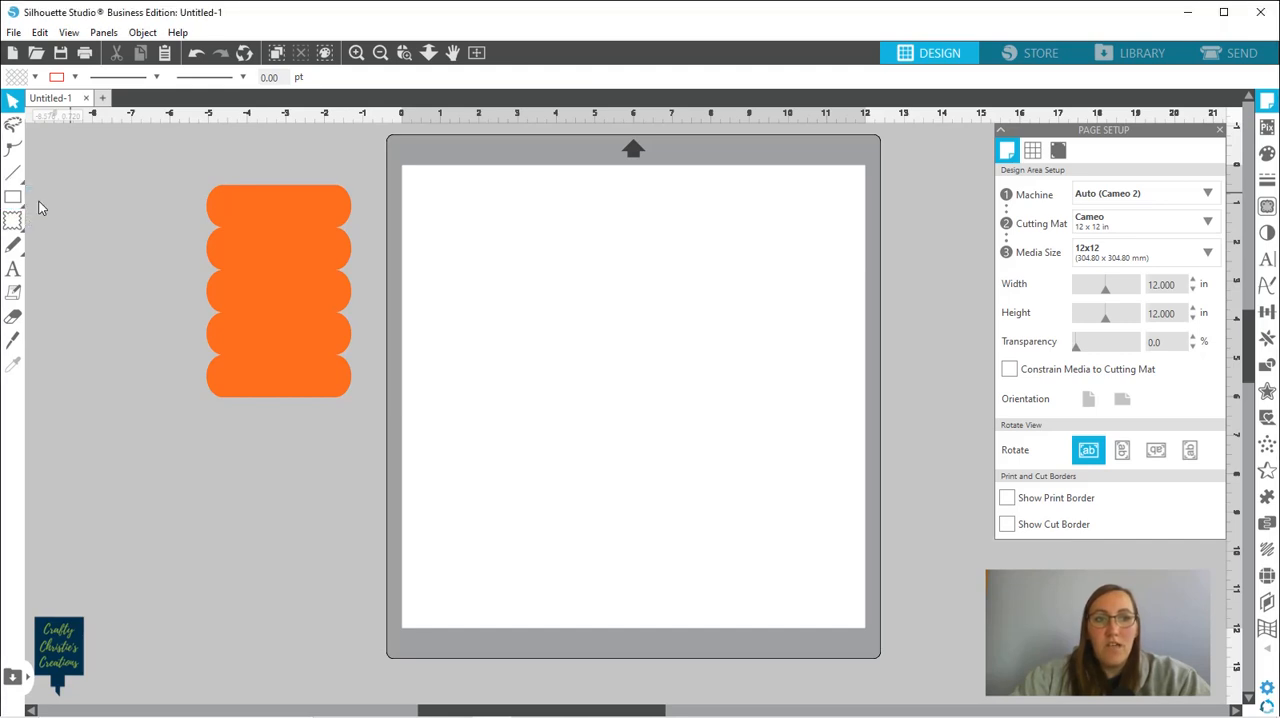
pyautogui.moveTo(470, 224); pyautogui.dragTo(713, 541)
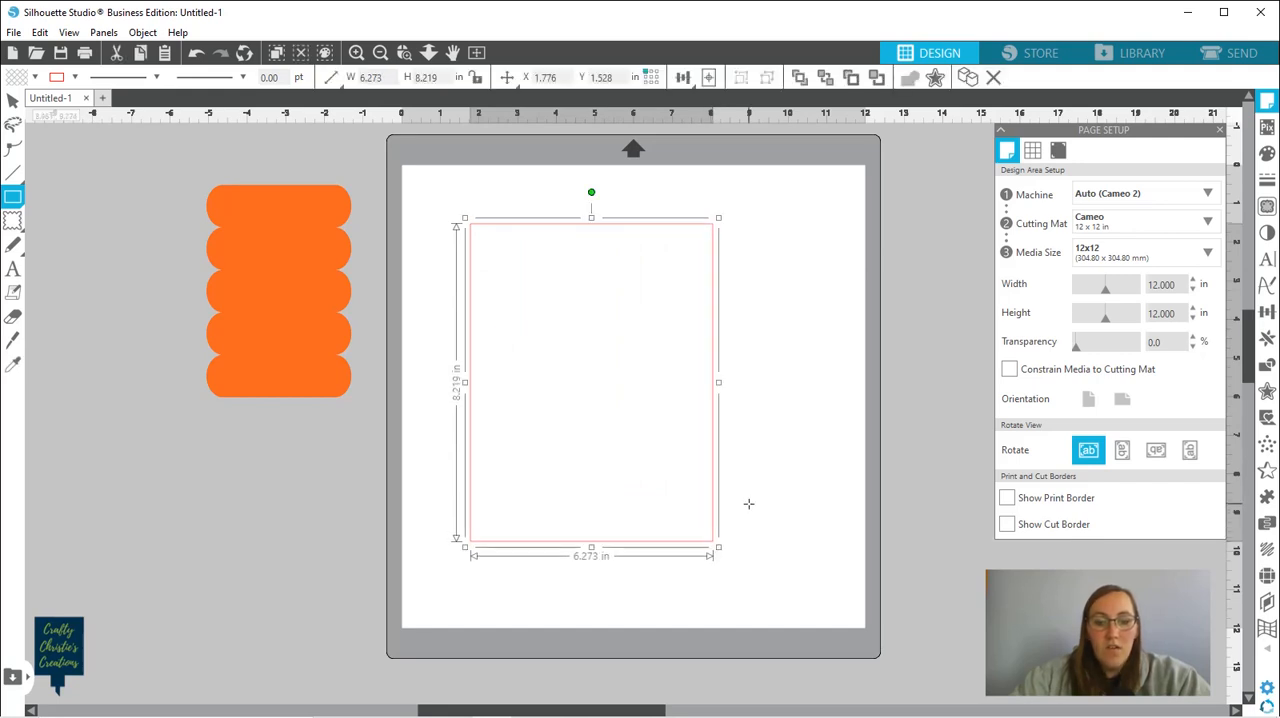
pyautogui.press('v')
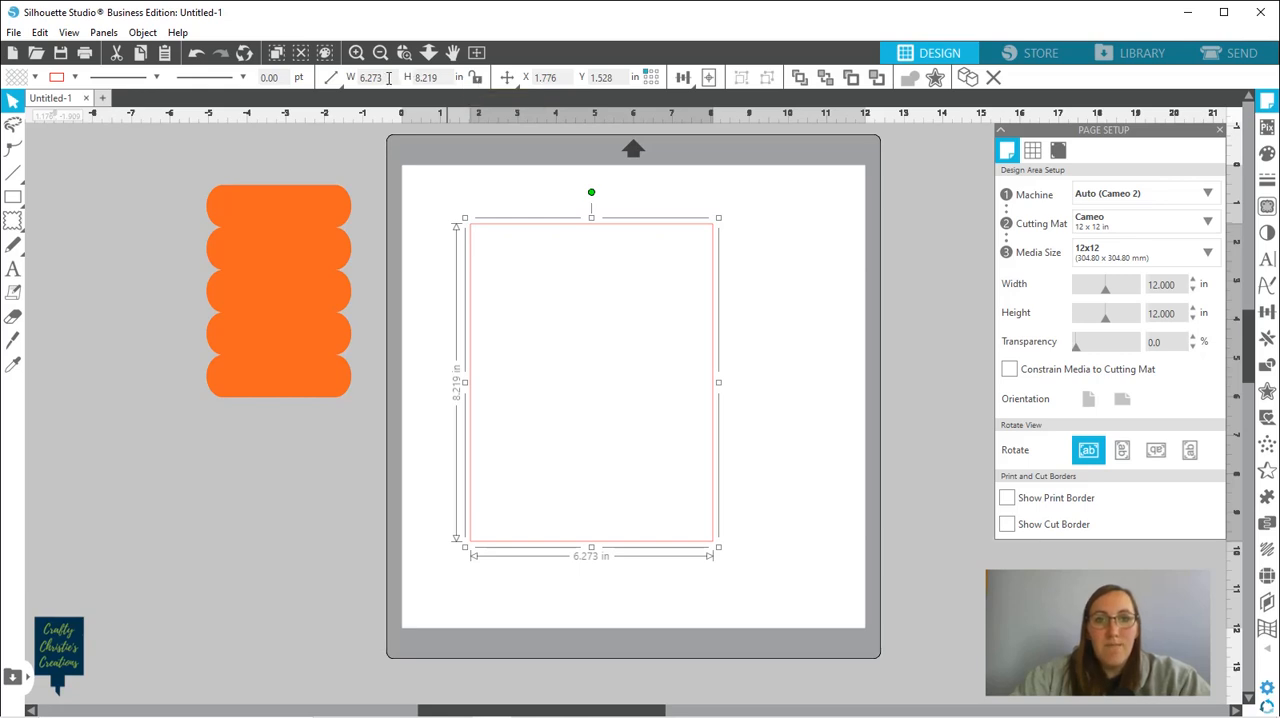
# Resize the rectangle to 4.25 in wide and 5.5 in high
pyautogui.moveTo(388, 78); pyautogui.dragTo(334, 84)
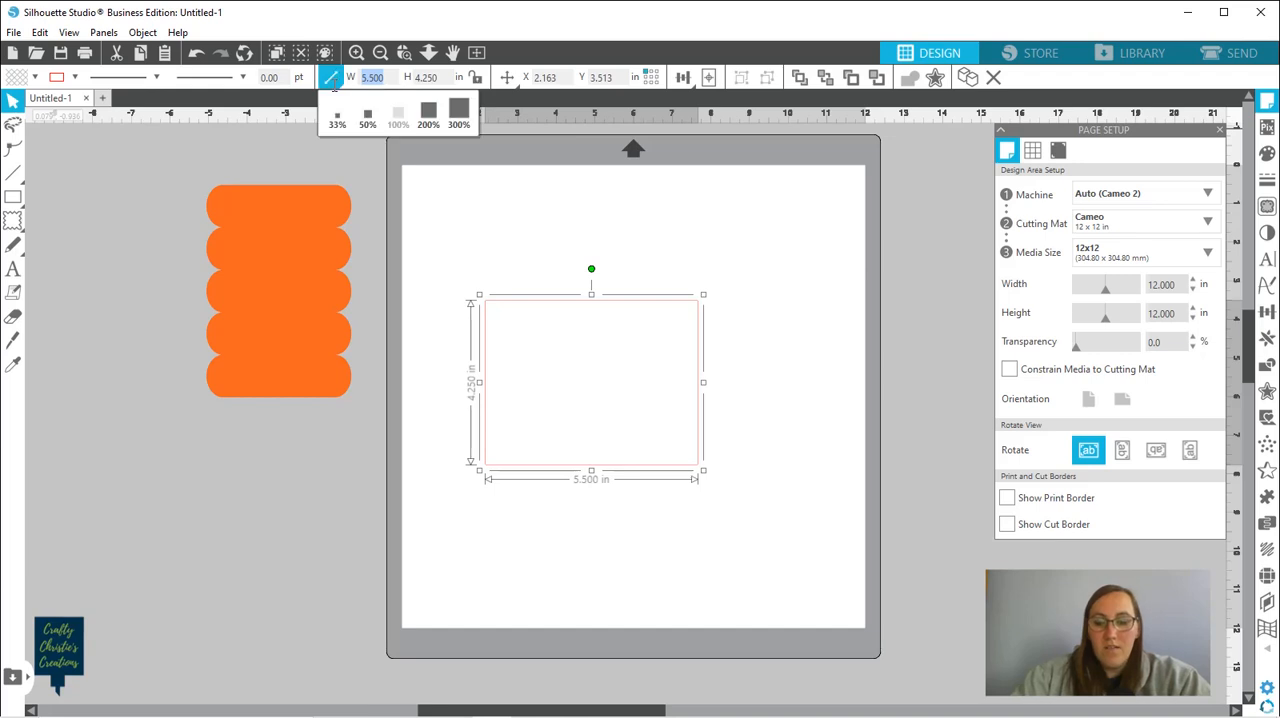
pyautogui.write('4.250')
pyautogui.press('Return')
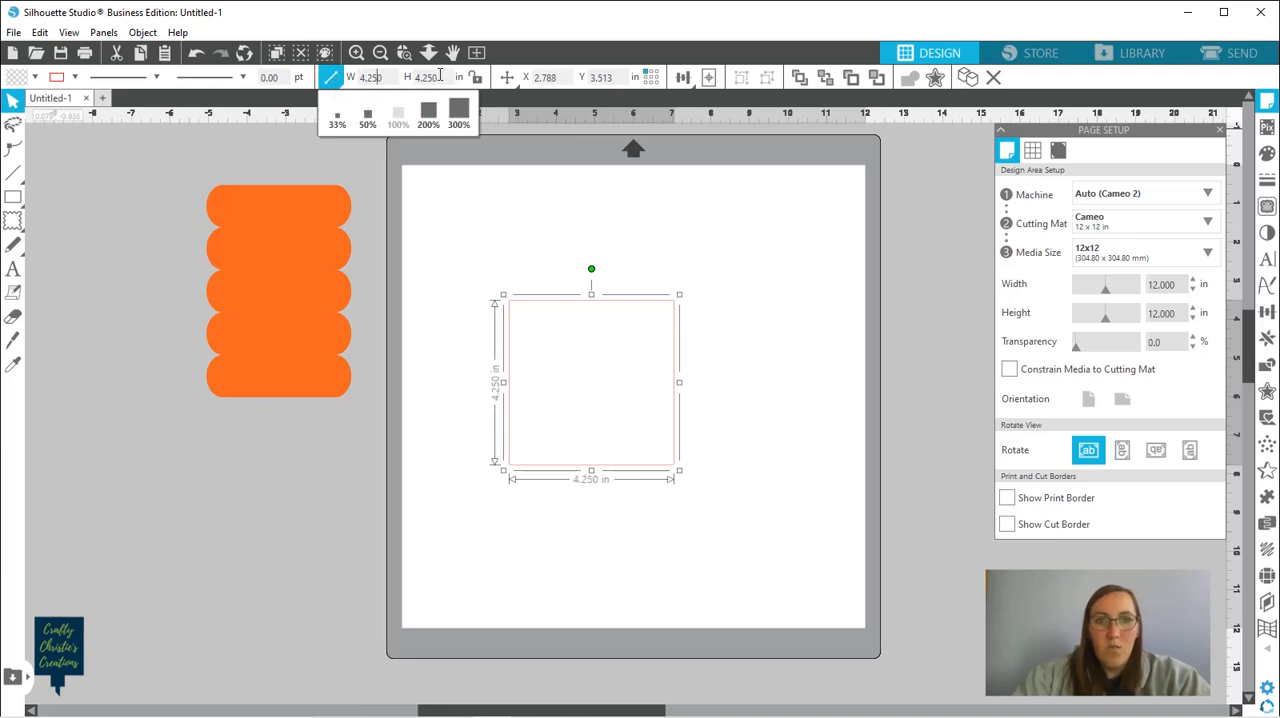
pyautogui.moveTo(440, 78); pyautogui.dragTo(405, 80)
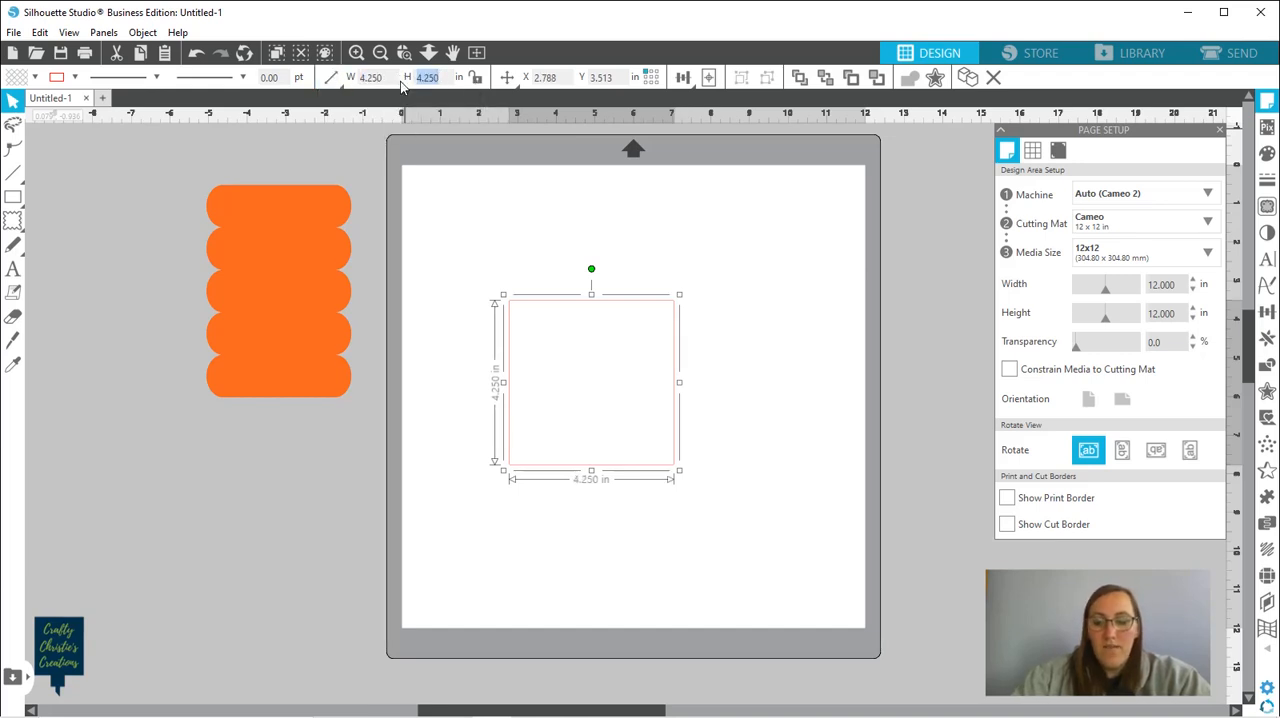
pyautogui.write('5.5')
pyautogui.press('Return')
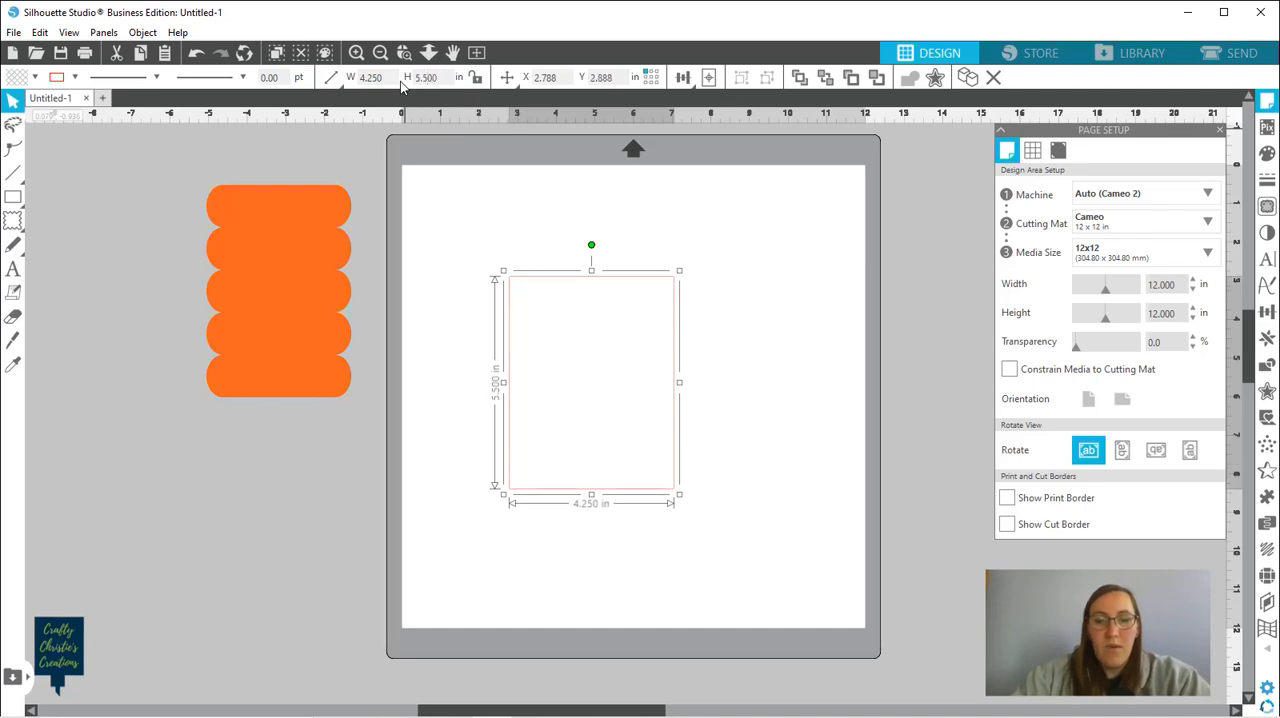
pyautogui.click(731, 383)
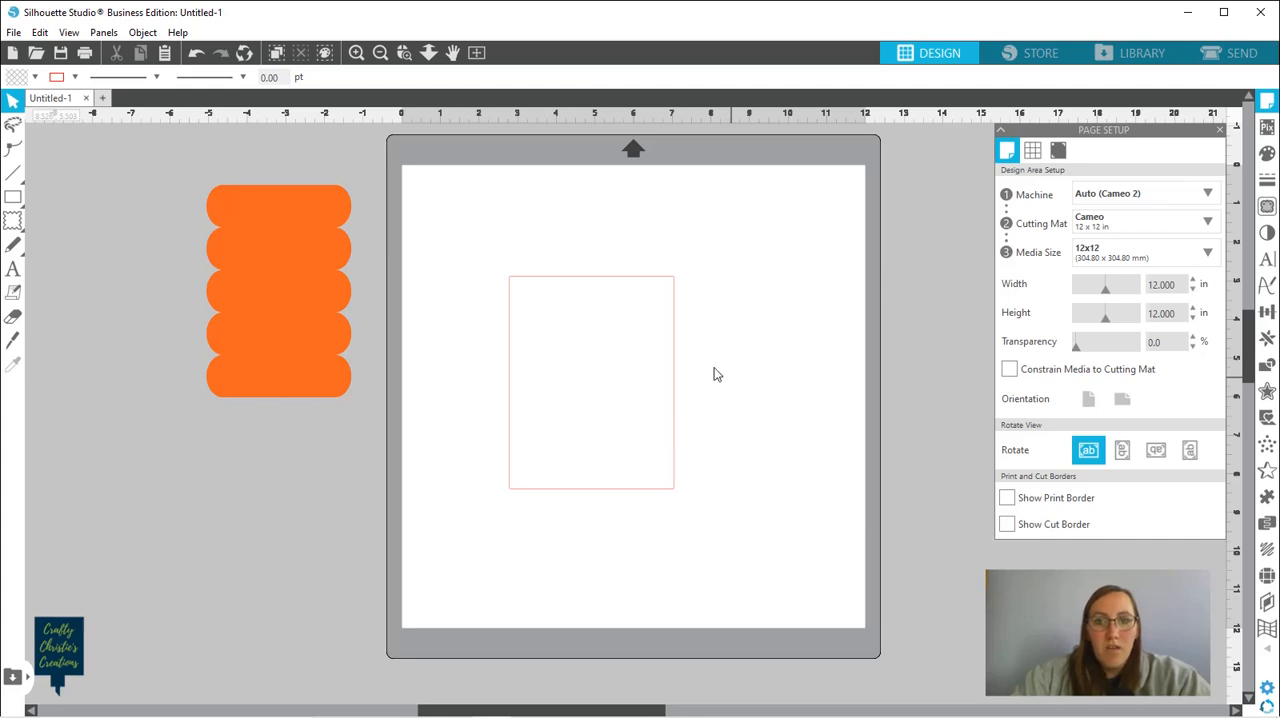
# Fill the 4.25 by 5.5 in rectangle with light purple
pyautogui.doubleClick(547, 287)
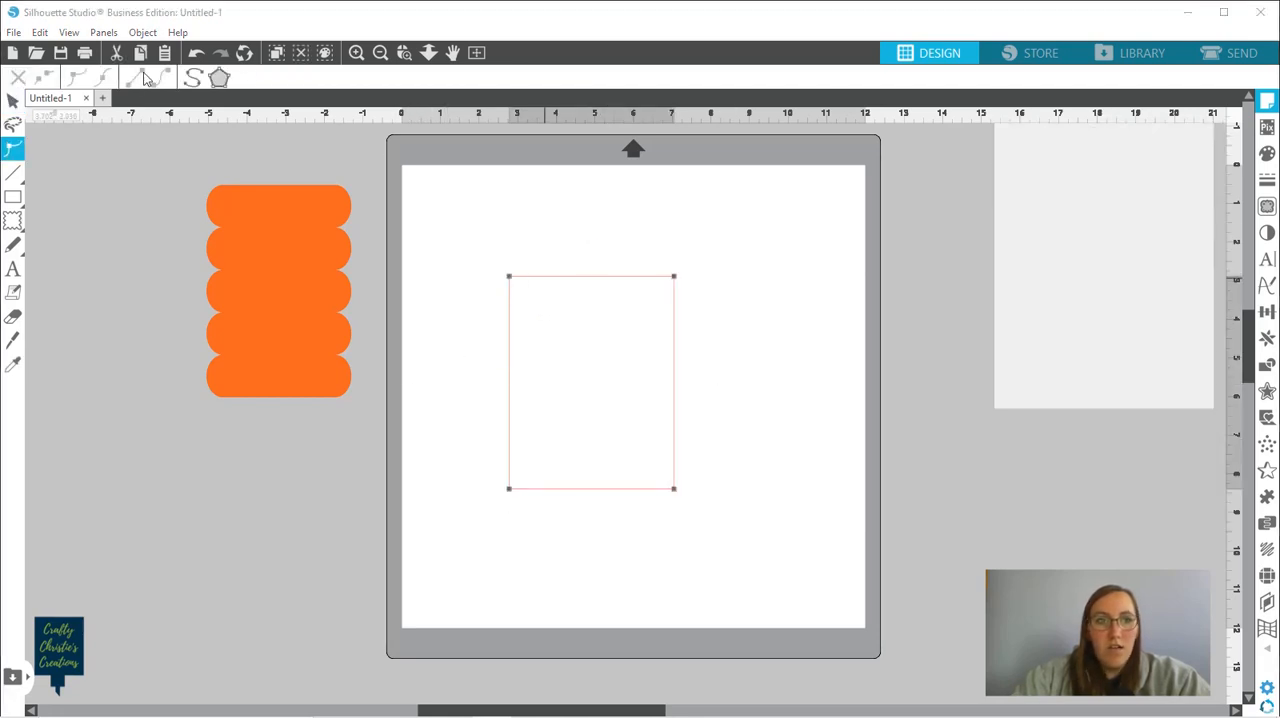
pyautogui.click(407, 302)
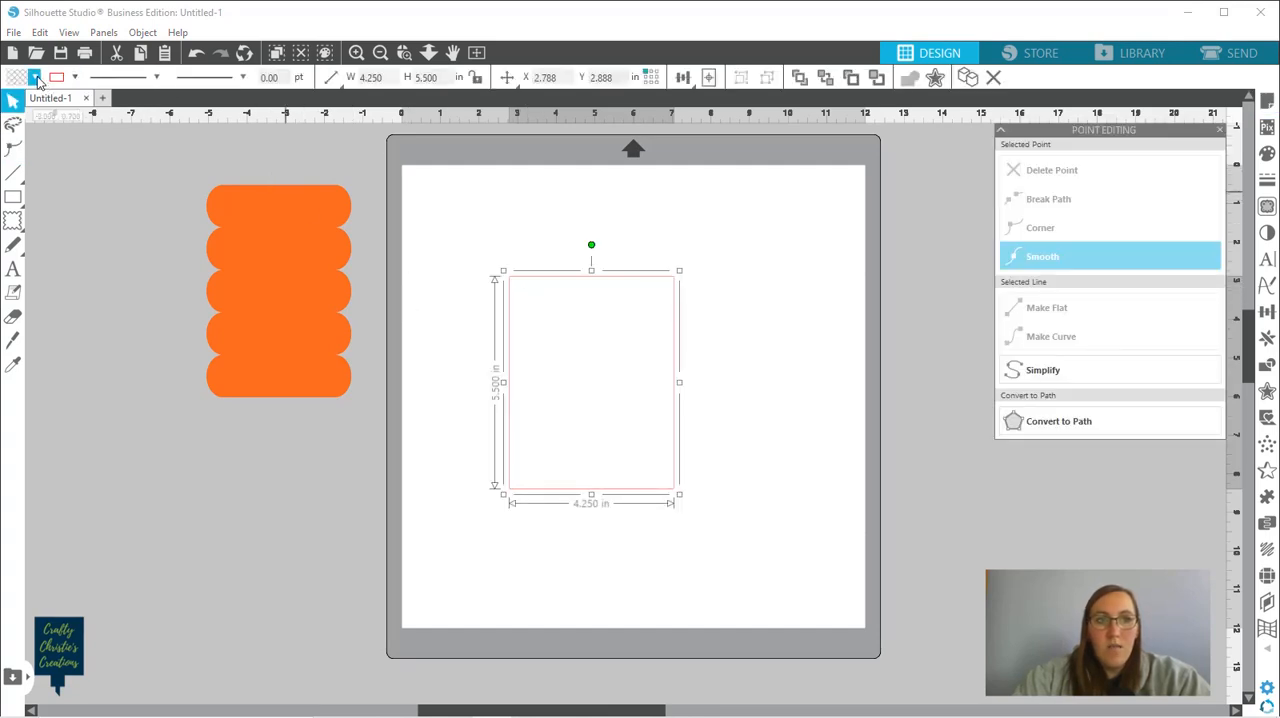
pyautogui.click(35, 77)
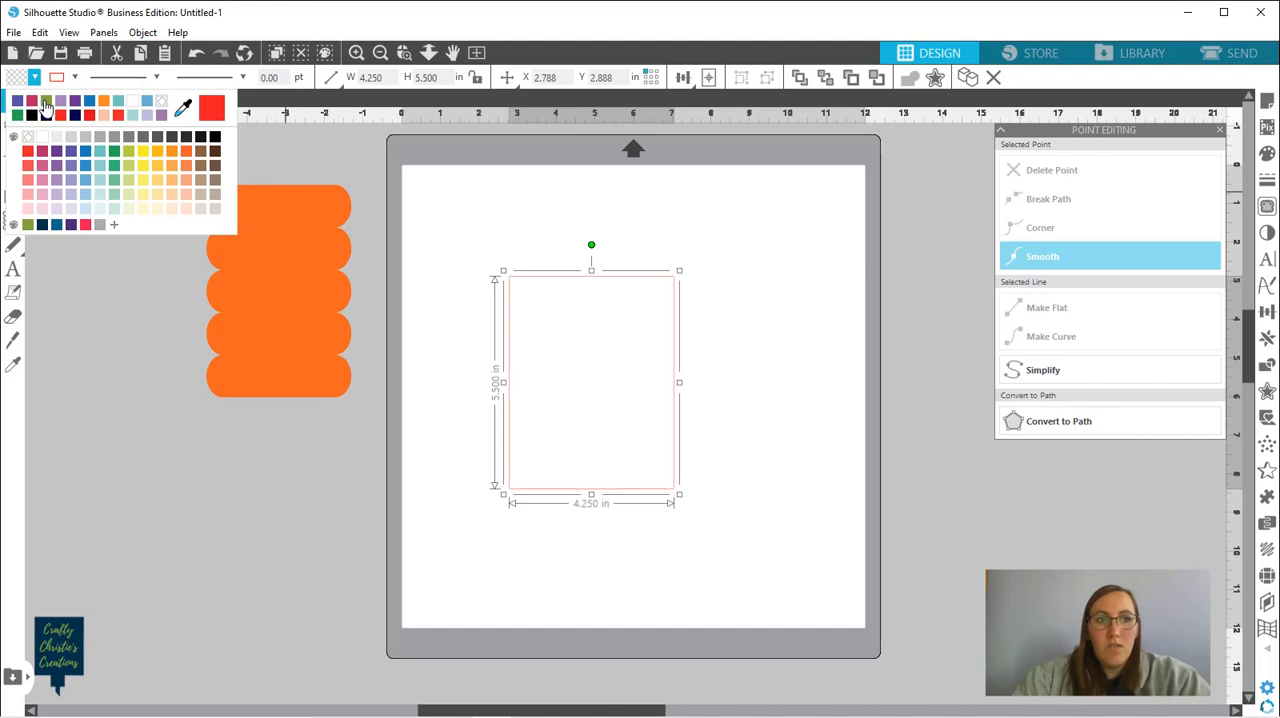
pyautogui.click(61, 104)
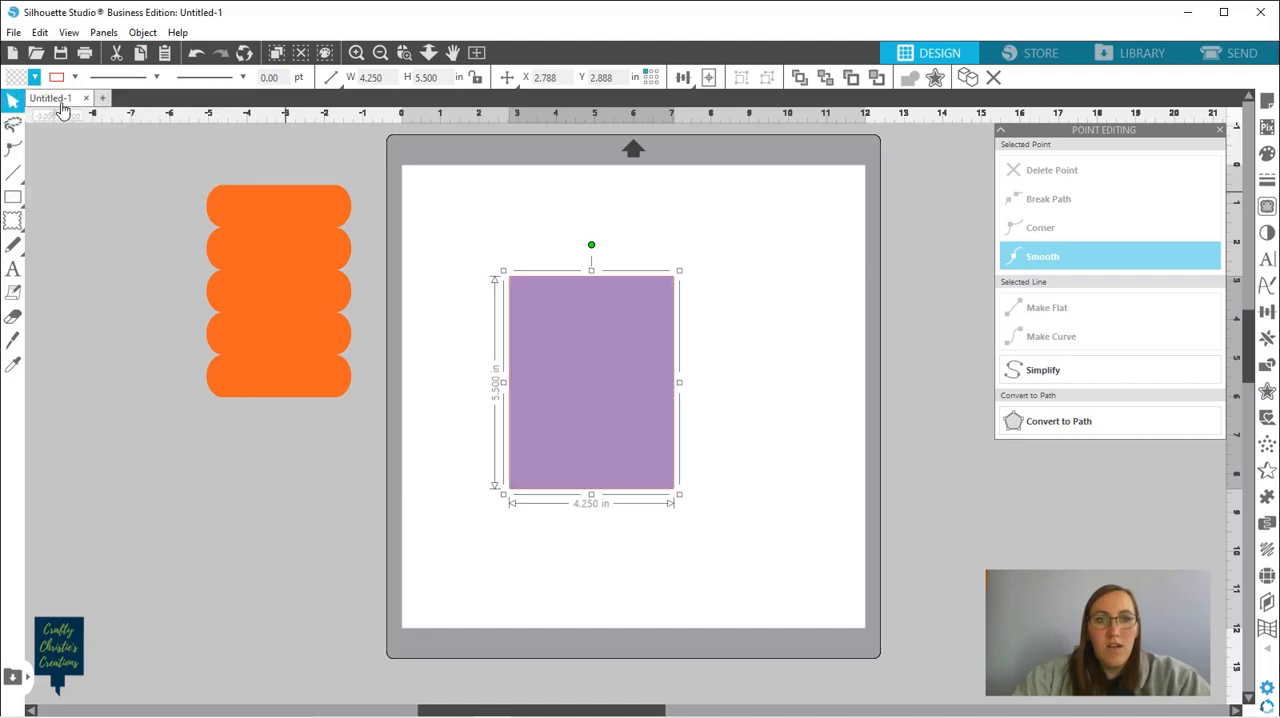
# Move the orange scalloped panel onto the purple rectangle and bring it to the front
pyautogui.click(278, 322)
pyautogui.moveTo(278, 322); pyautogui.dragTo(592, 408)
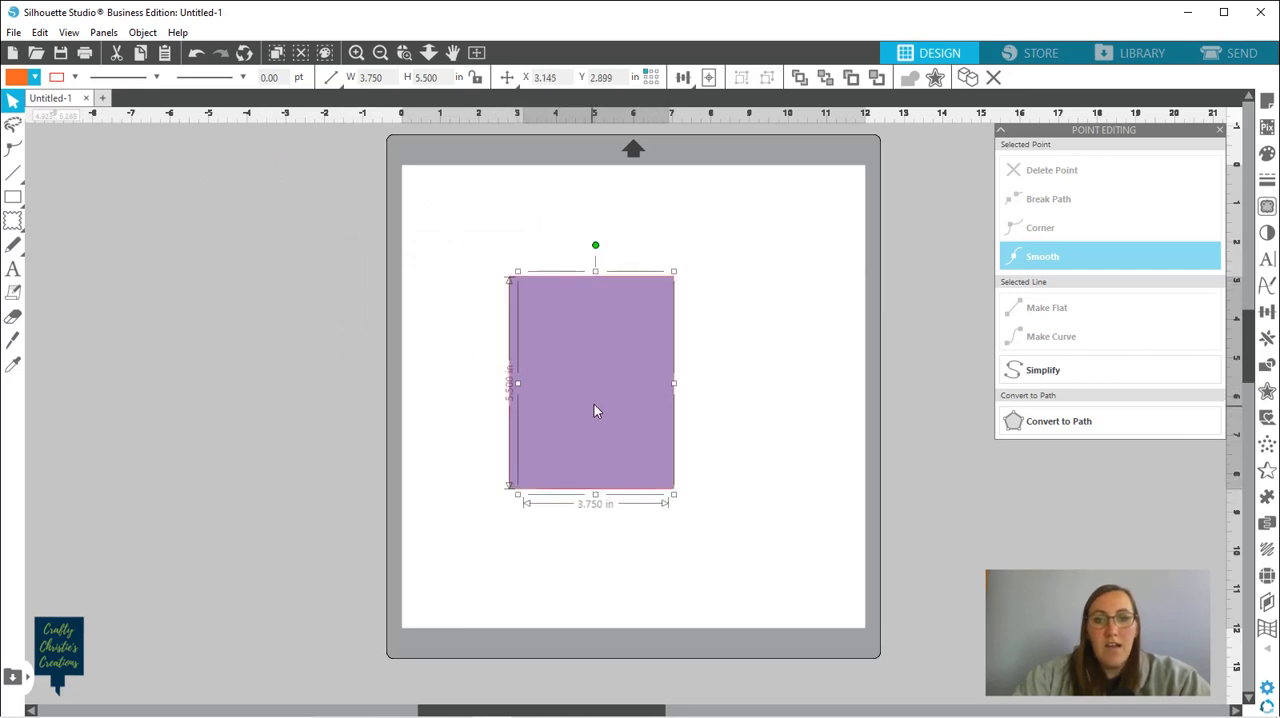
pyautogui.click(800, 80)
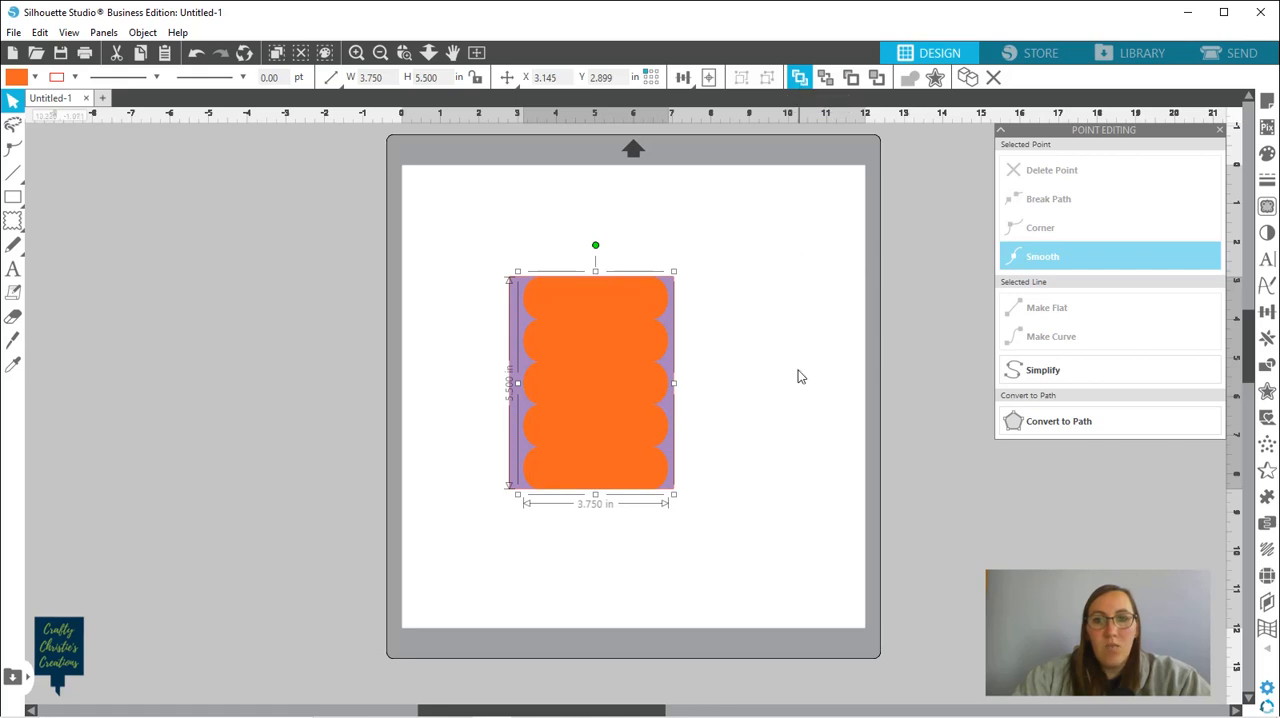
pyautogui.click(740, 413)
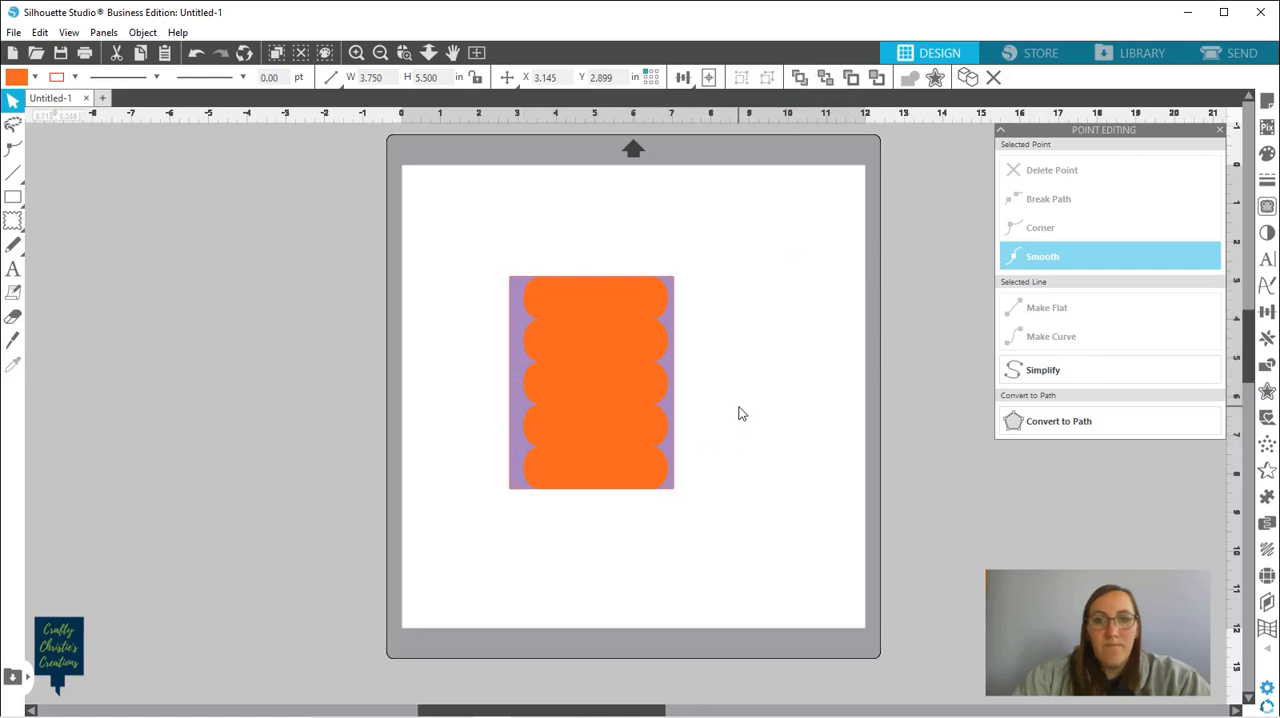
# Center the orange scalloped panel and the purple rectangle on each other
pyautogui.click(587, 349)
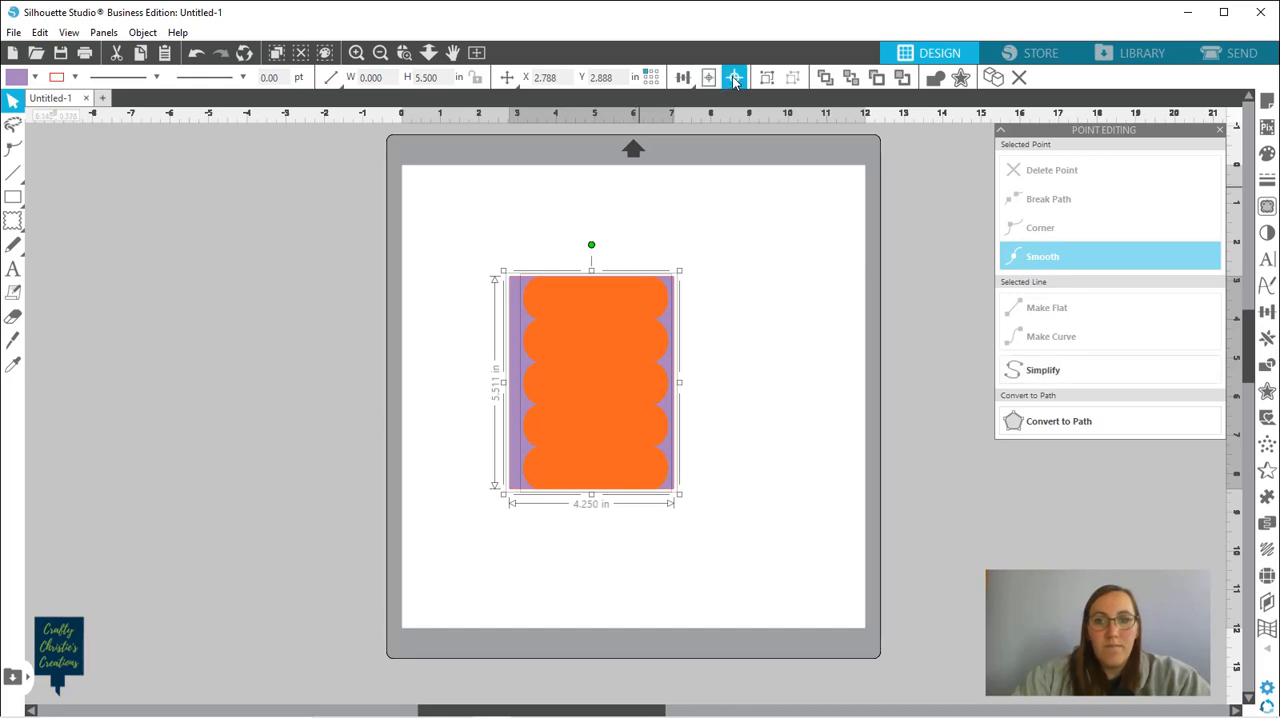
pyautogui.click(733, 80)
pyautogui.click(749, 389)
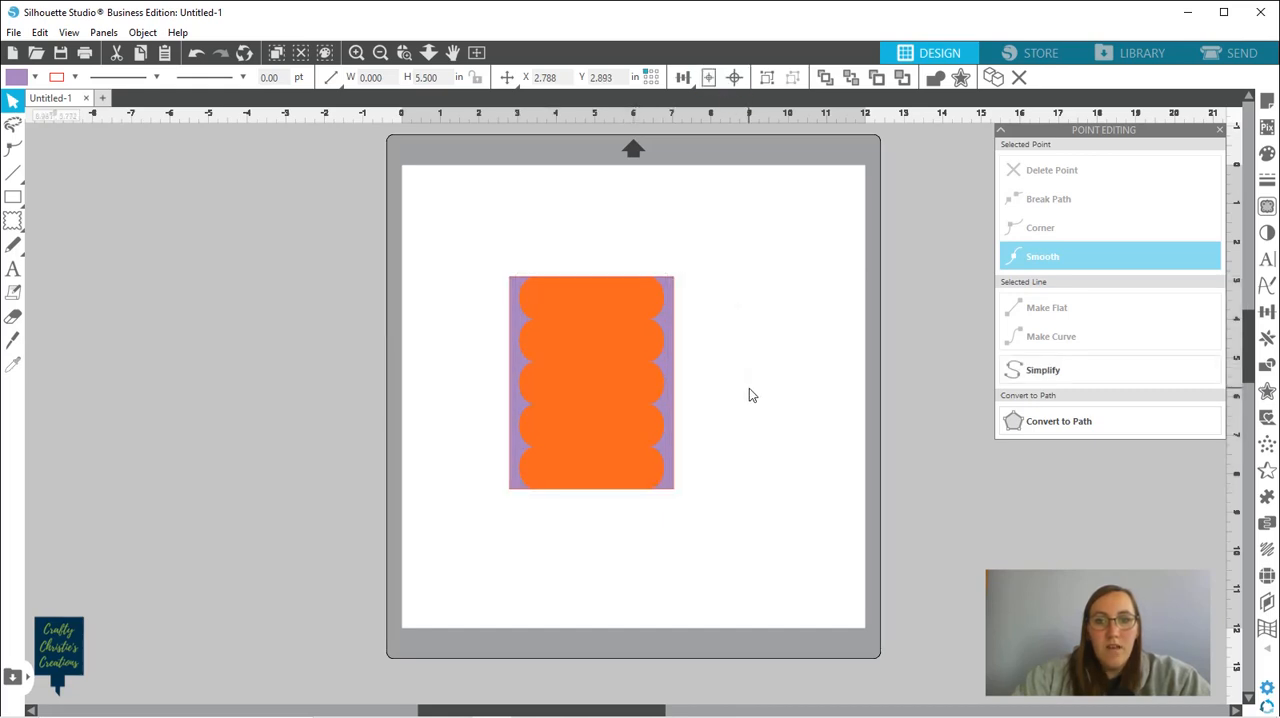
pyautogui.click(593, 413)
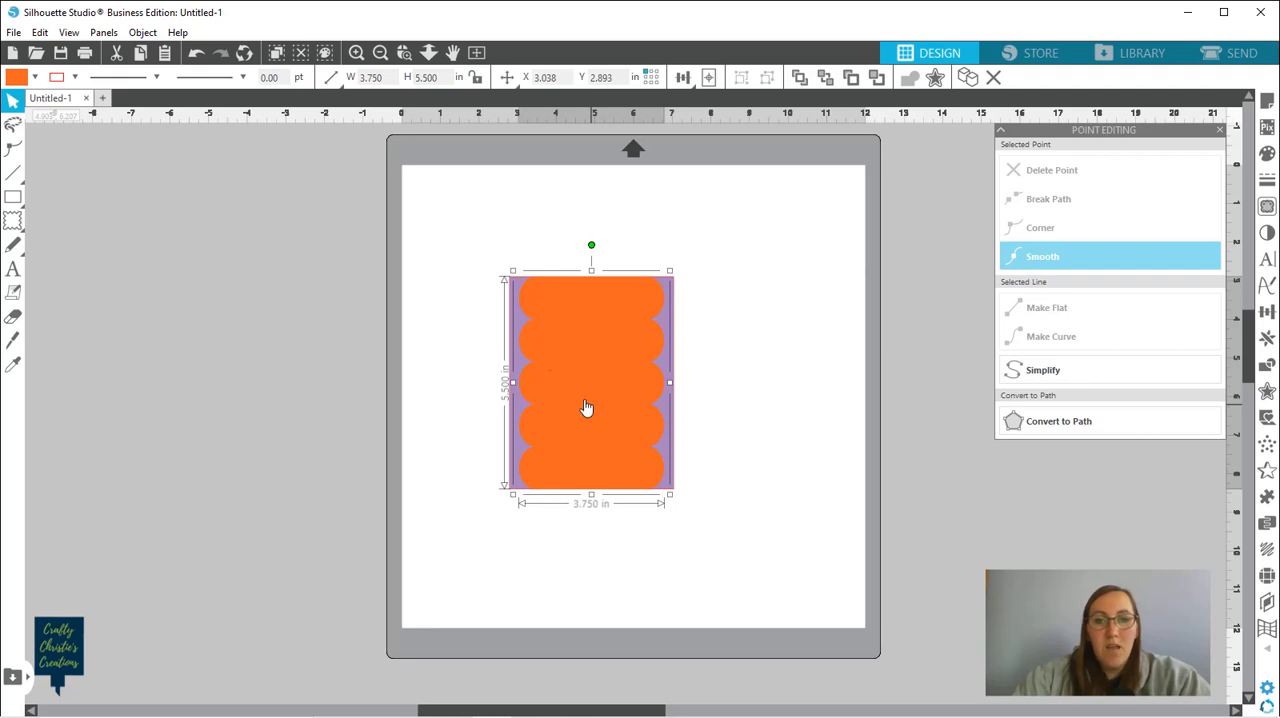
pyautogui.click(430, 314)
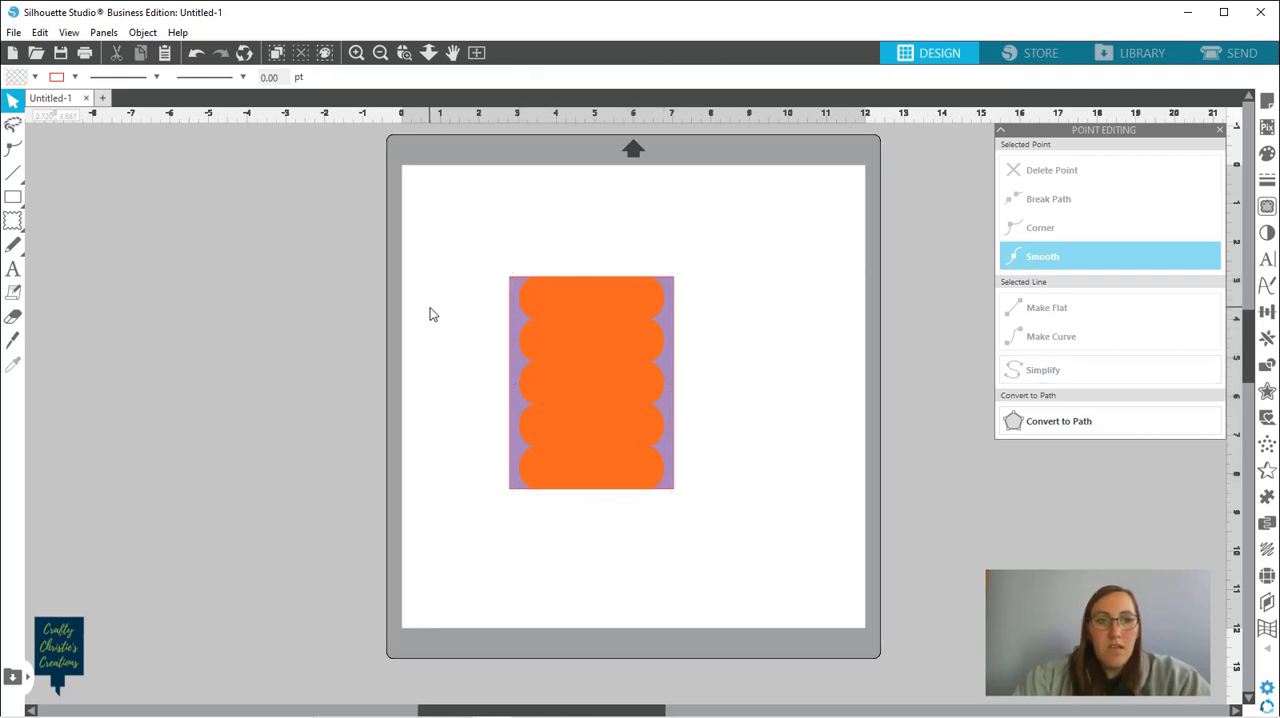
# Draw a tall rectangle about 2.9 in wide and 6.3 in high overlapping the left edge of the card layers
pyautogui.moveTo(16, 200)
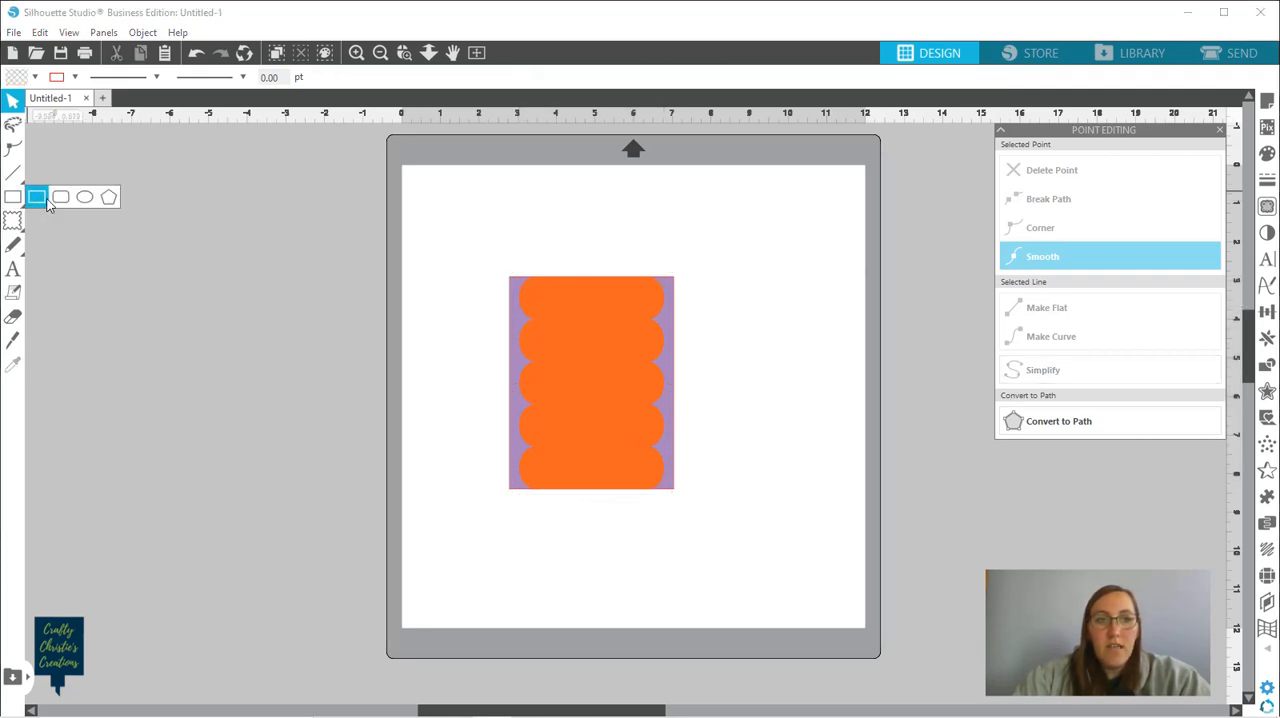
pyautogui.click(37, 198)
pyautogui.moveTo(419, 246); pyautogui.dragTo(531, 493)
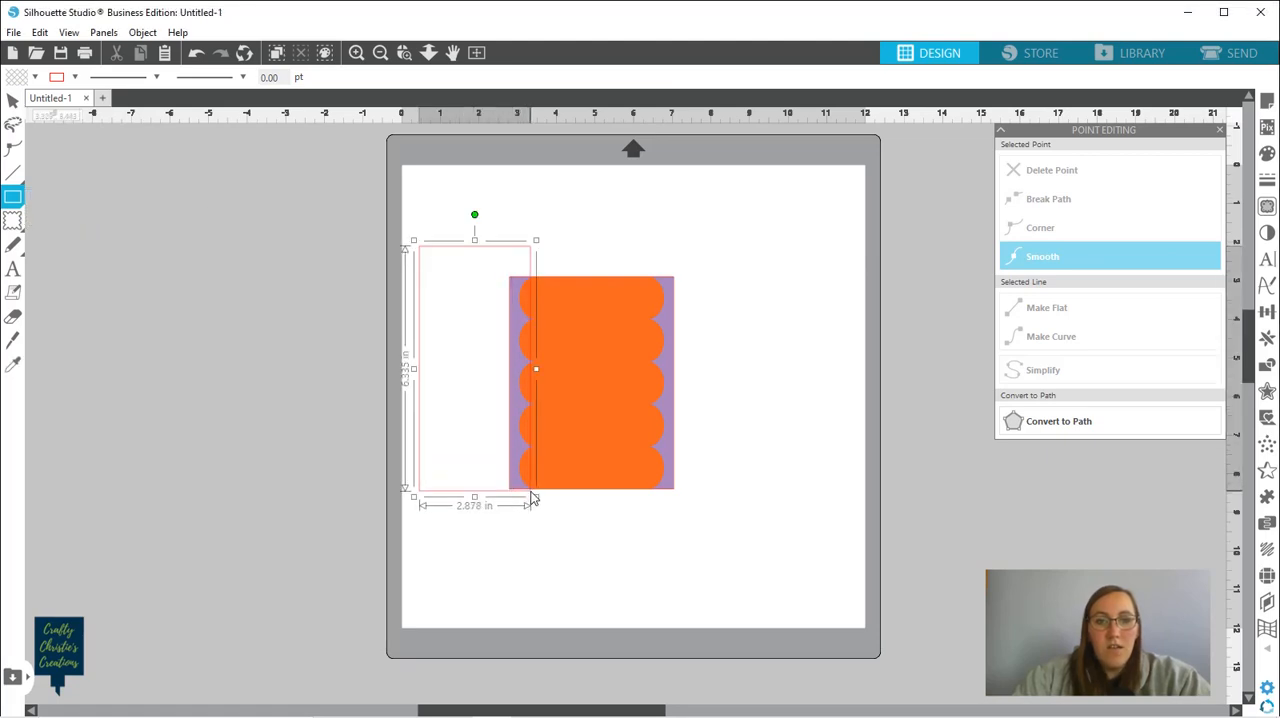
pyautogui.press('v')
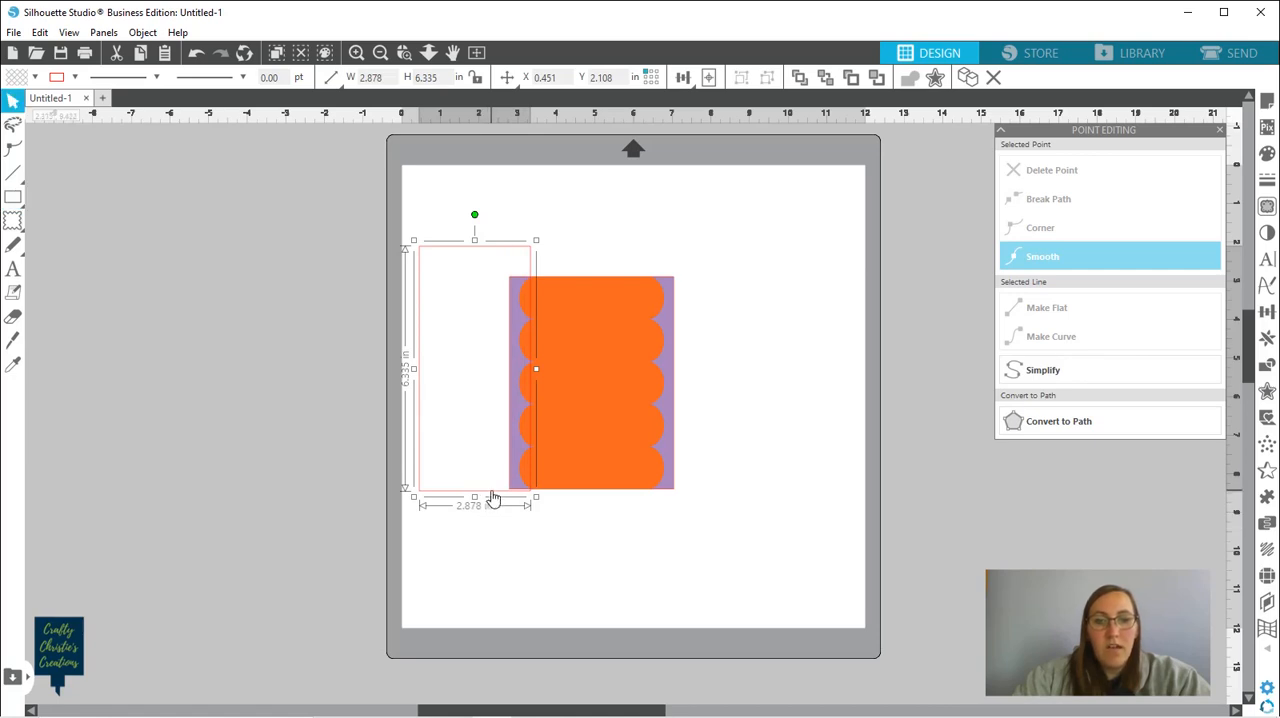
# Move the new rectangle over the scalloped panel and resize it to 3 in wide and 5.5 in high
pyautogui.moveTo(492, 498); pyautogui.dragTo(612, 495)
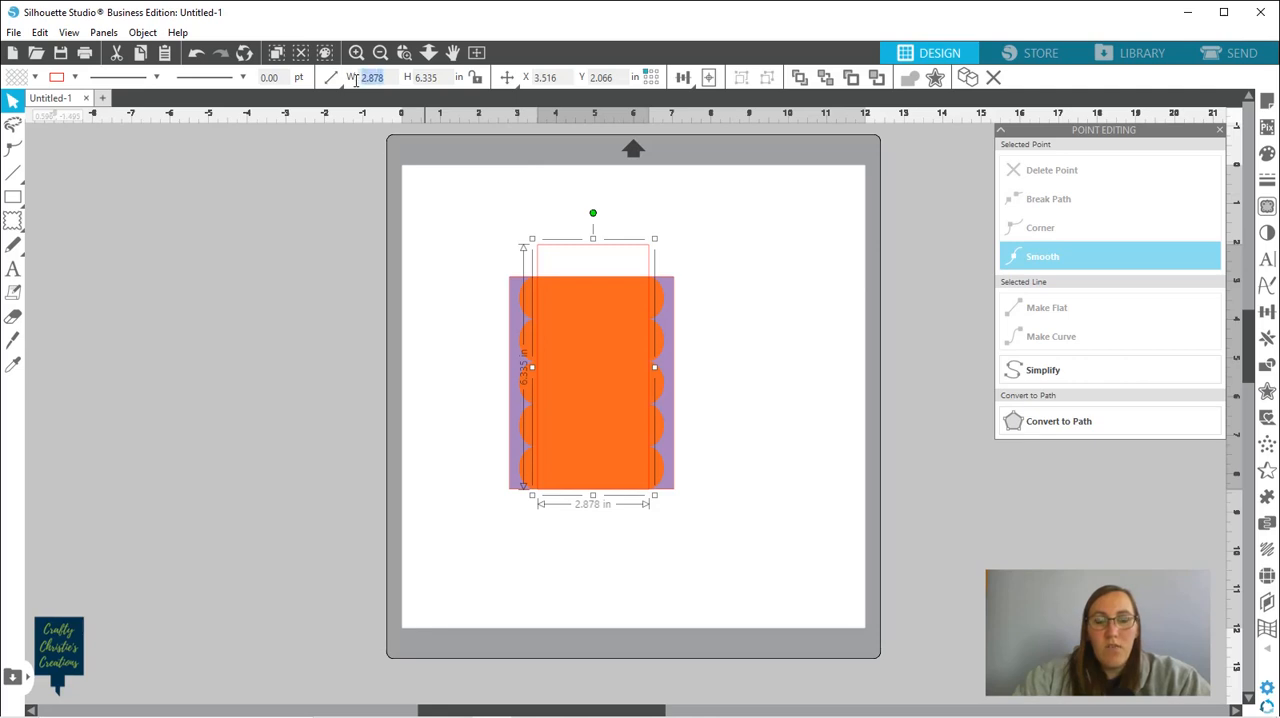
pyautogui.write('3')
pyautogui.press('Return')
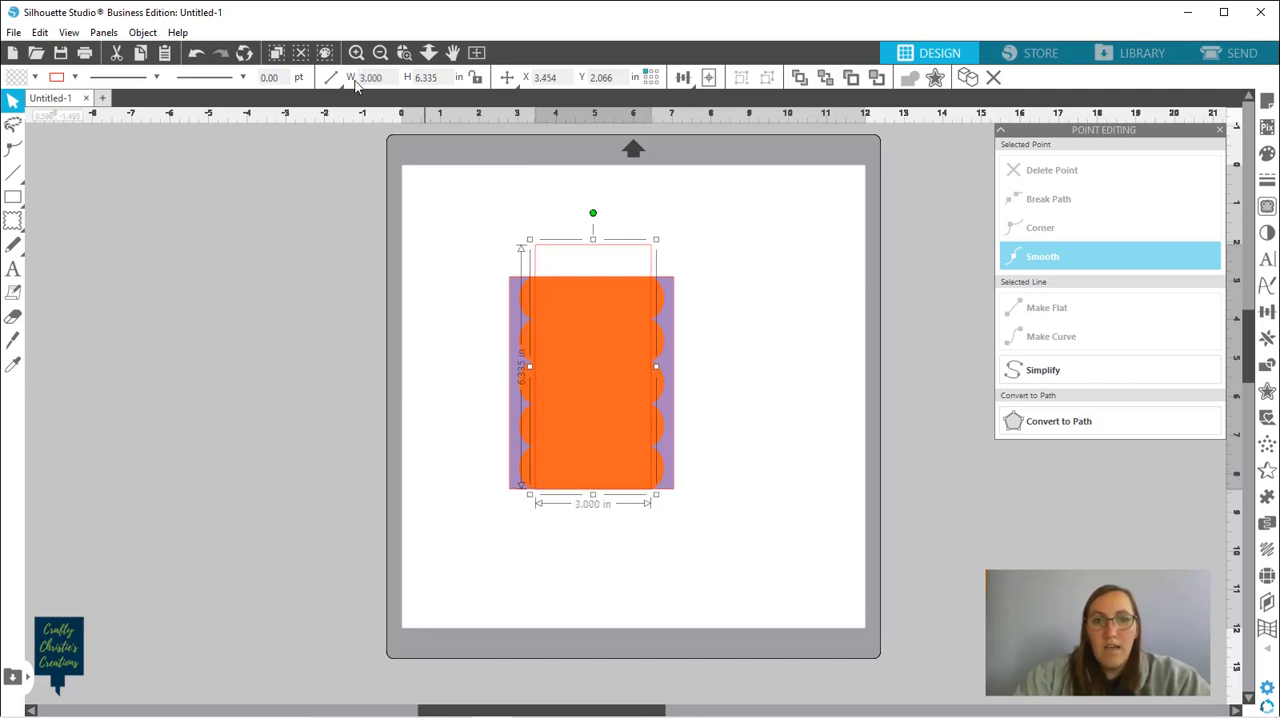
pyautogui.click(424, 79)
pyautogui.write('6.5')
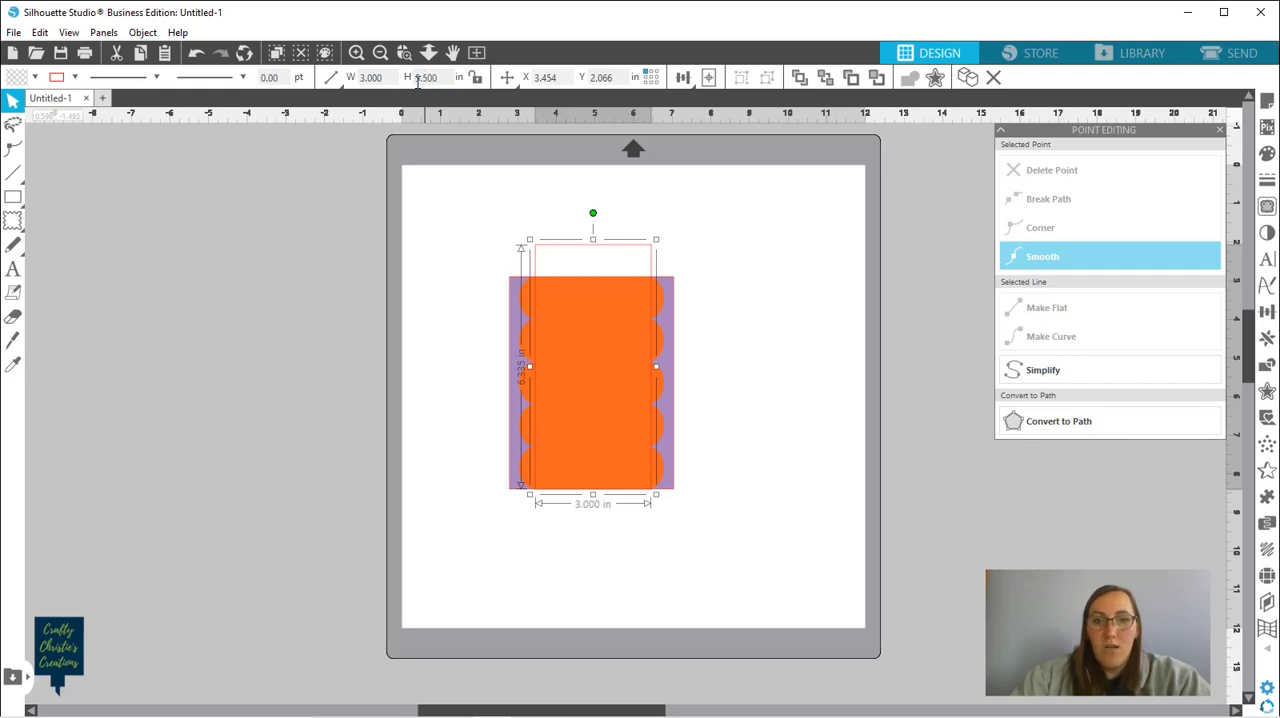
pyautogui.press('Return')
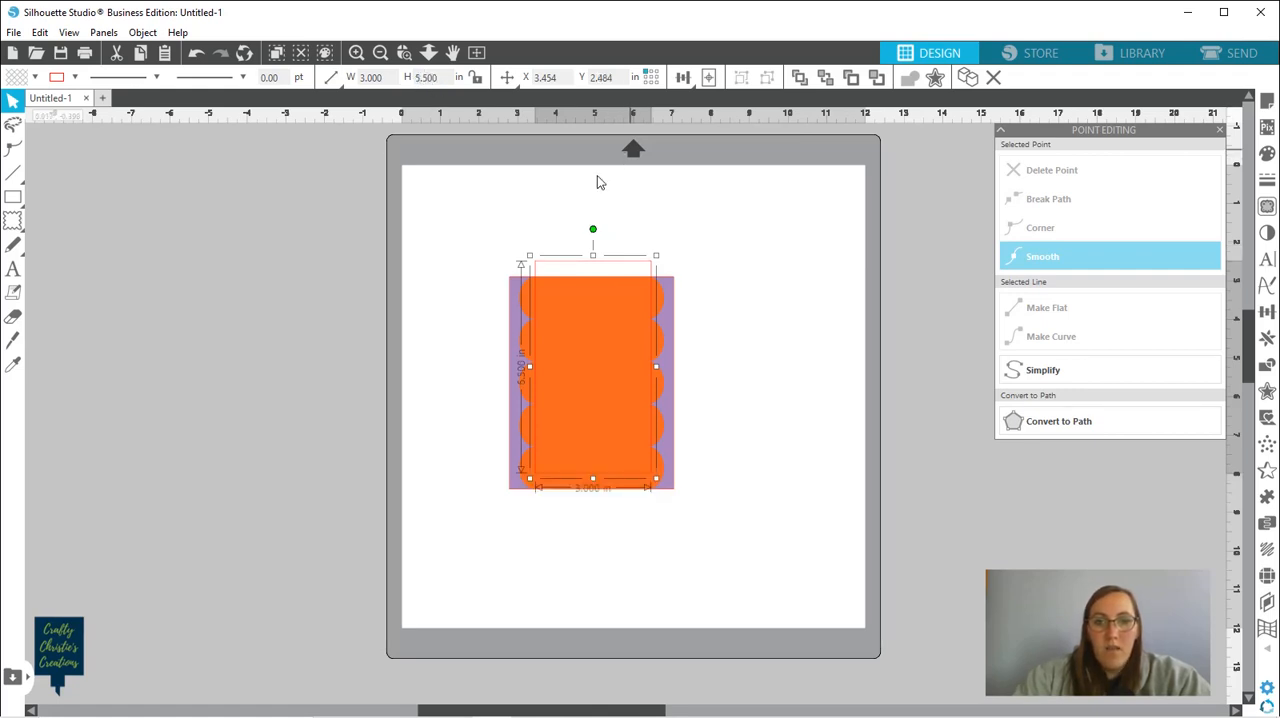
# Center the purple rectangle, the orange scalloped panel and the unfilled rectangle on one another
pyautogui.moveTo(477, 245); pyautogui.dragTo(702, 458)
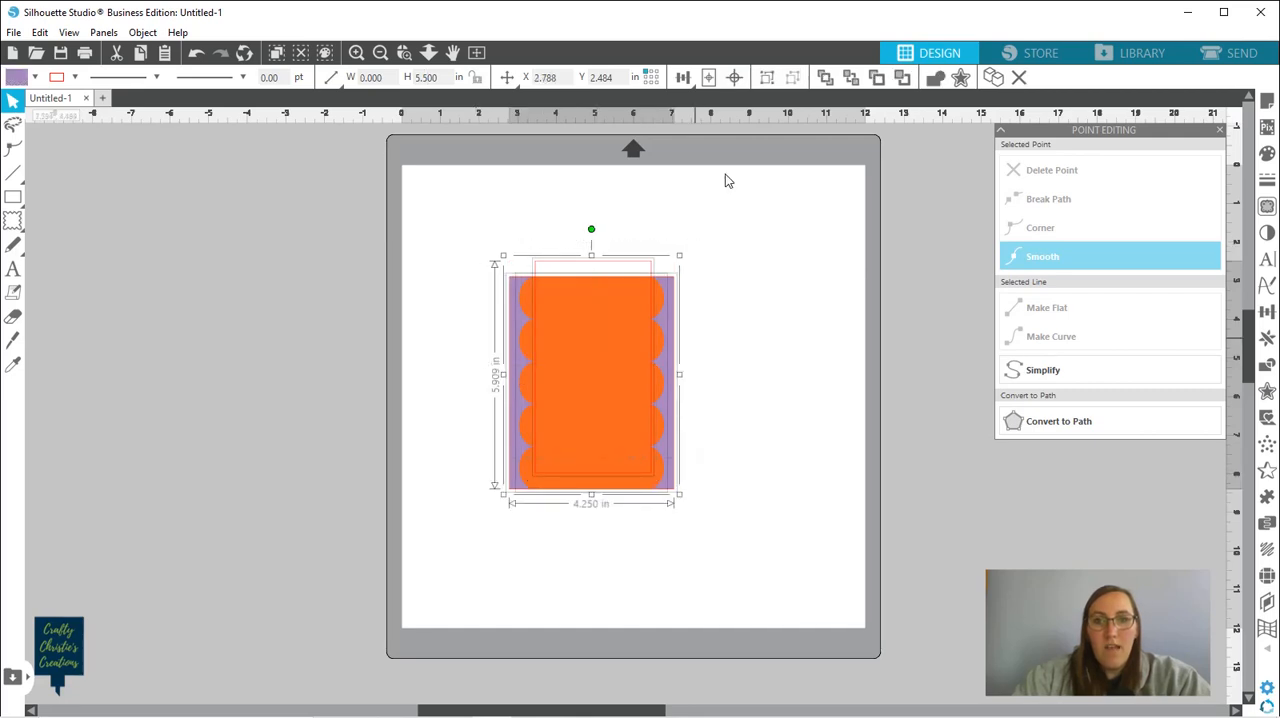
pyautogui.click(735, 80)
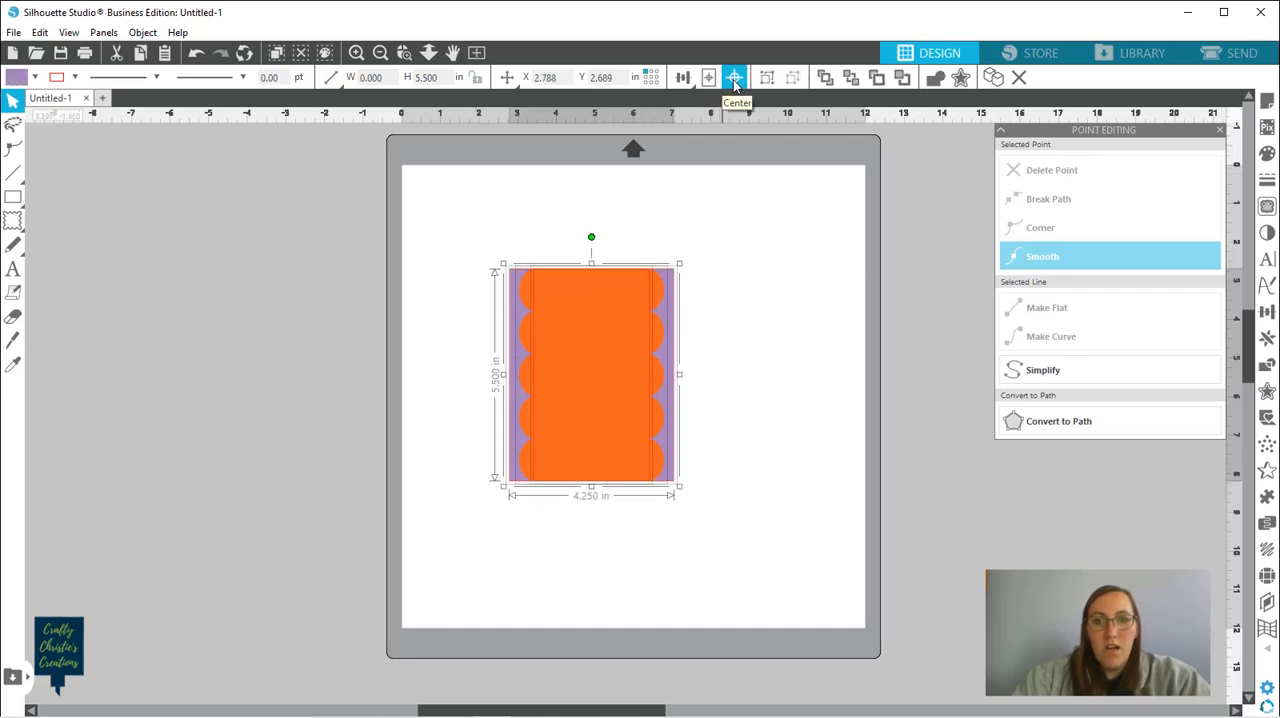
pyautogui.click(456, 174)
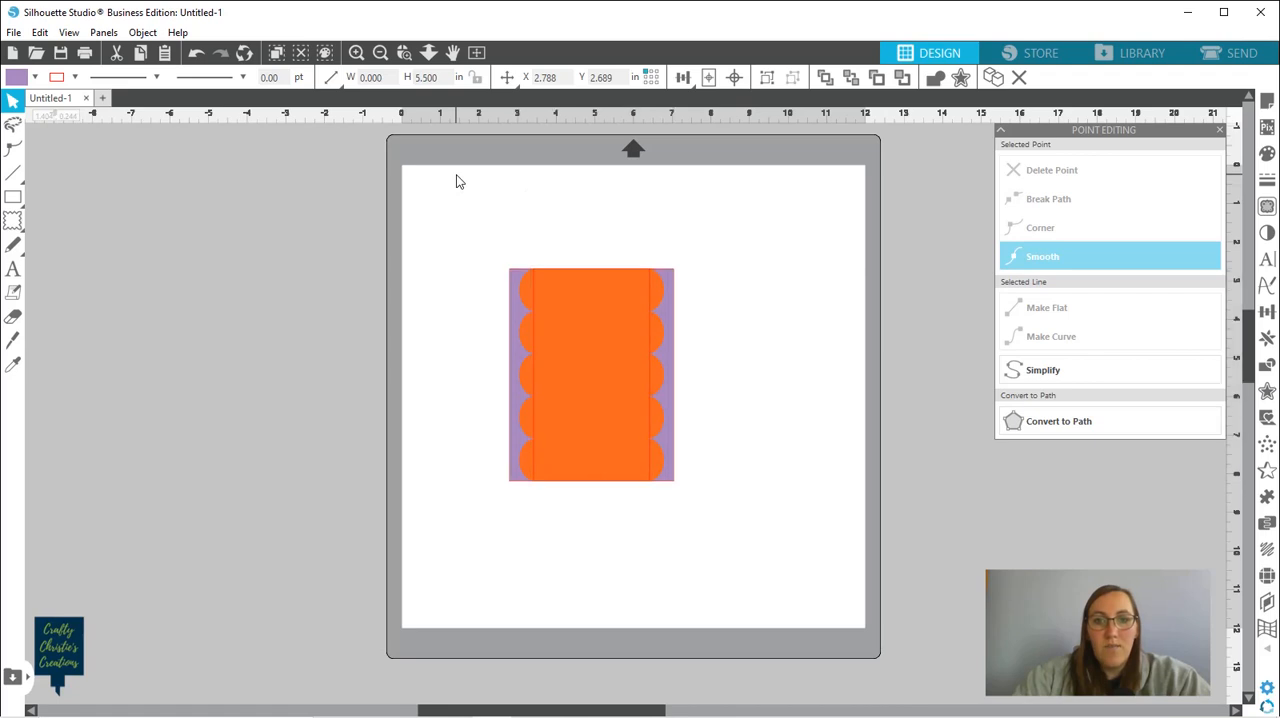
# Fill the 3 by 5.5 in rectangle with red
pyautogui.click(535, 340)
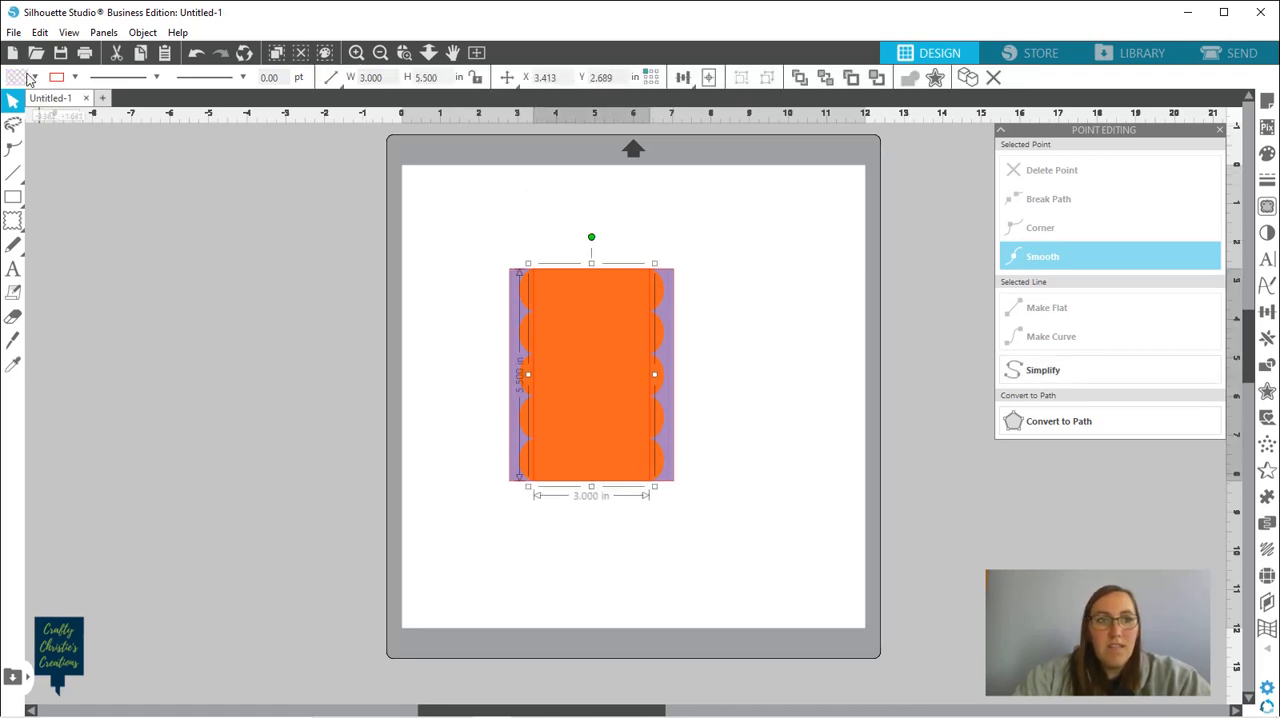
pyautogui.click(35, 77)
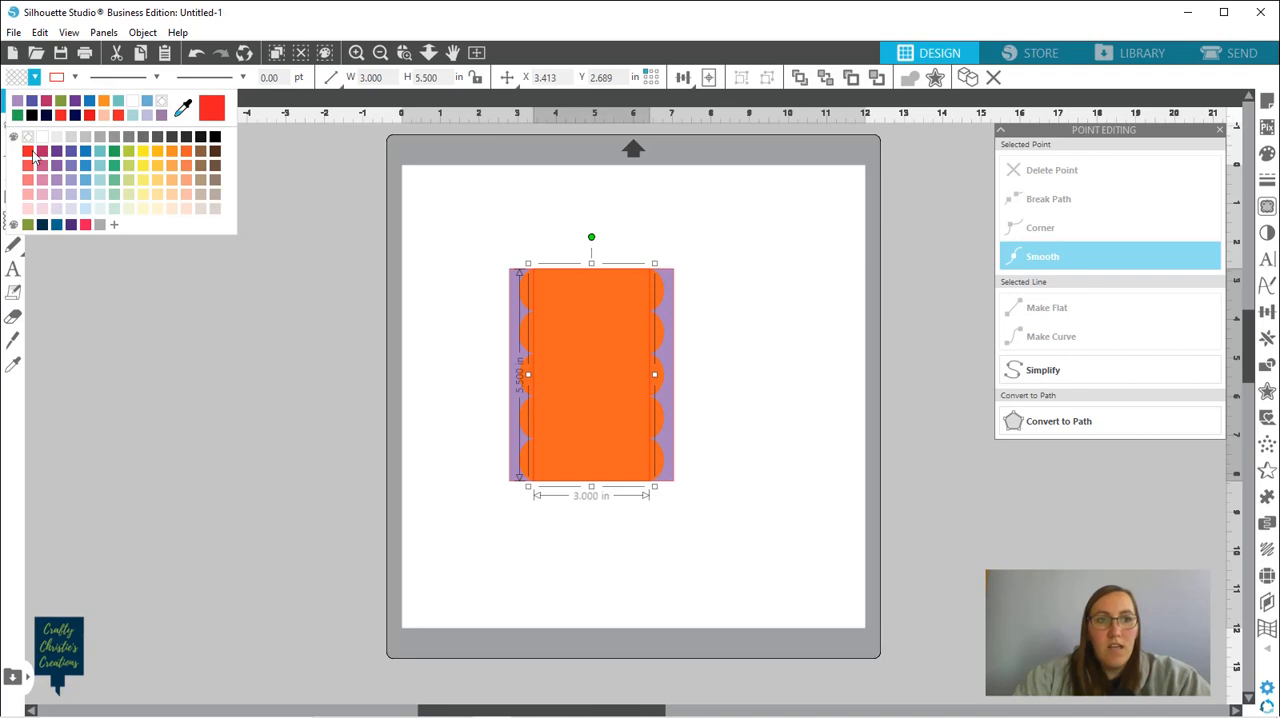
pyautogui.click(210, 118)
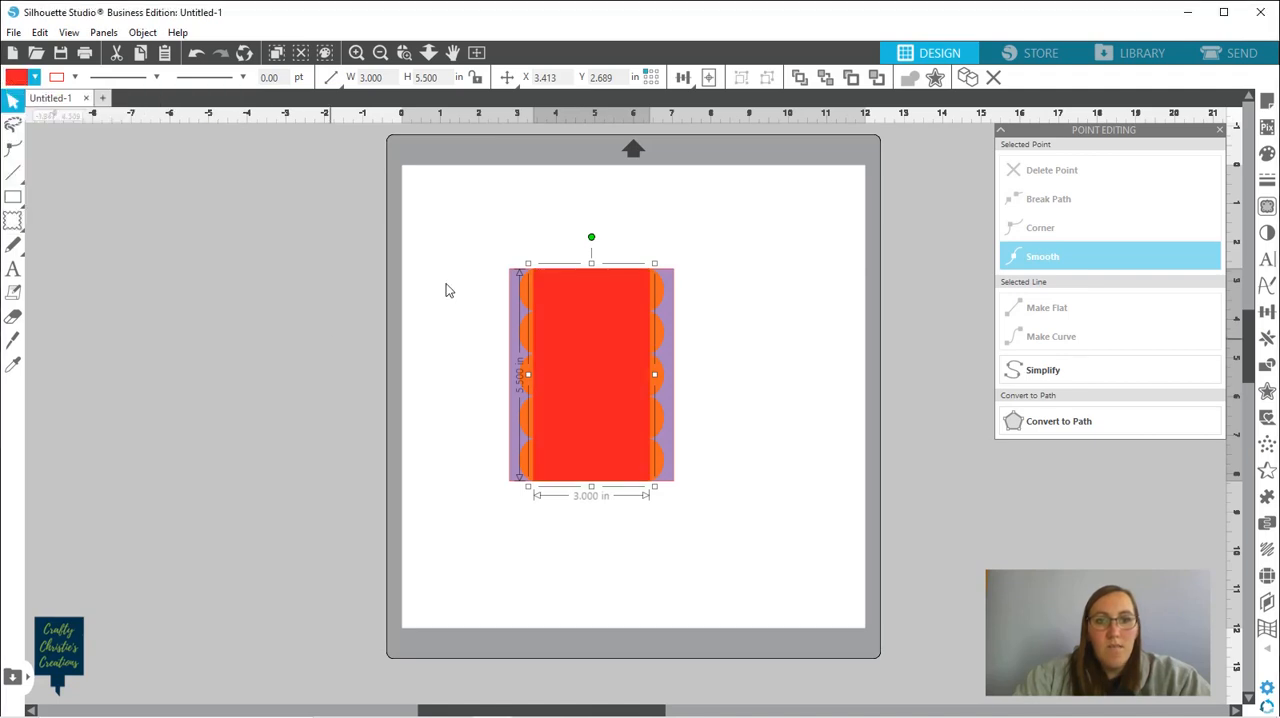
pyautogui.click(781, 434)
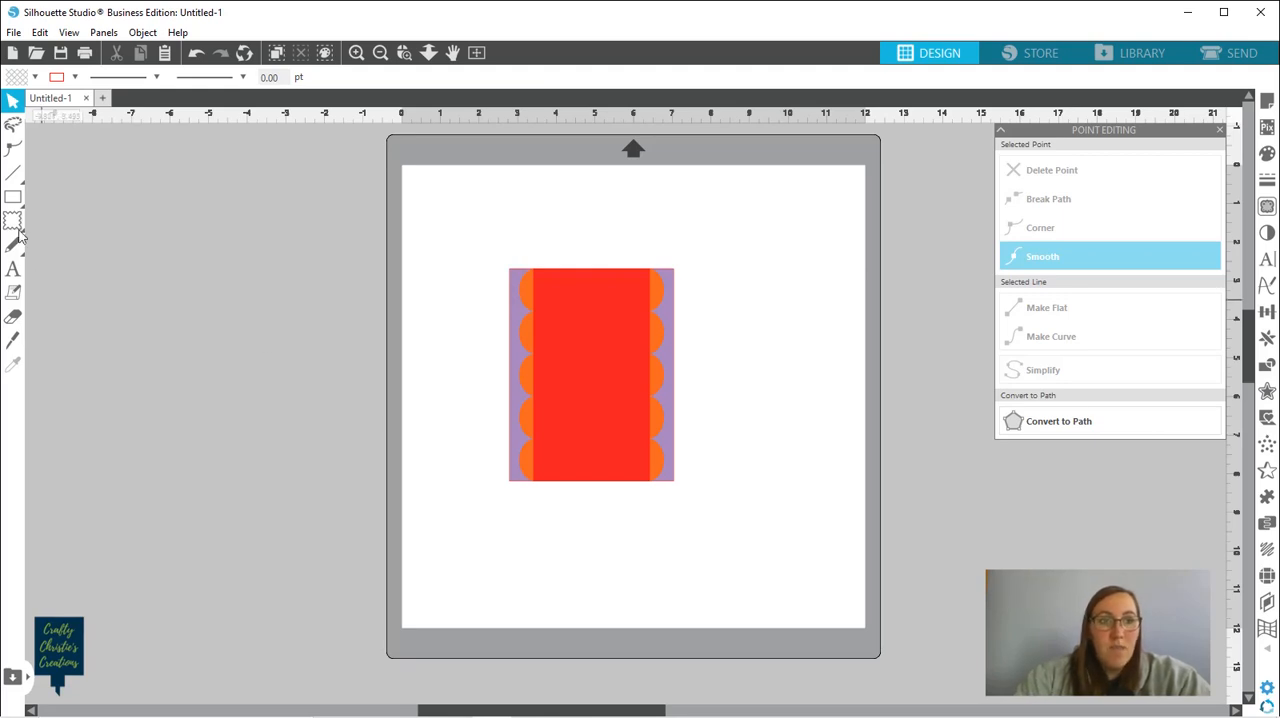
# Draw a balloon shape about 4.4 in wide and 4.5 in high in the empty area left of the cutting mat
pyautogui.moveTo(14, 226)
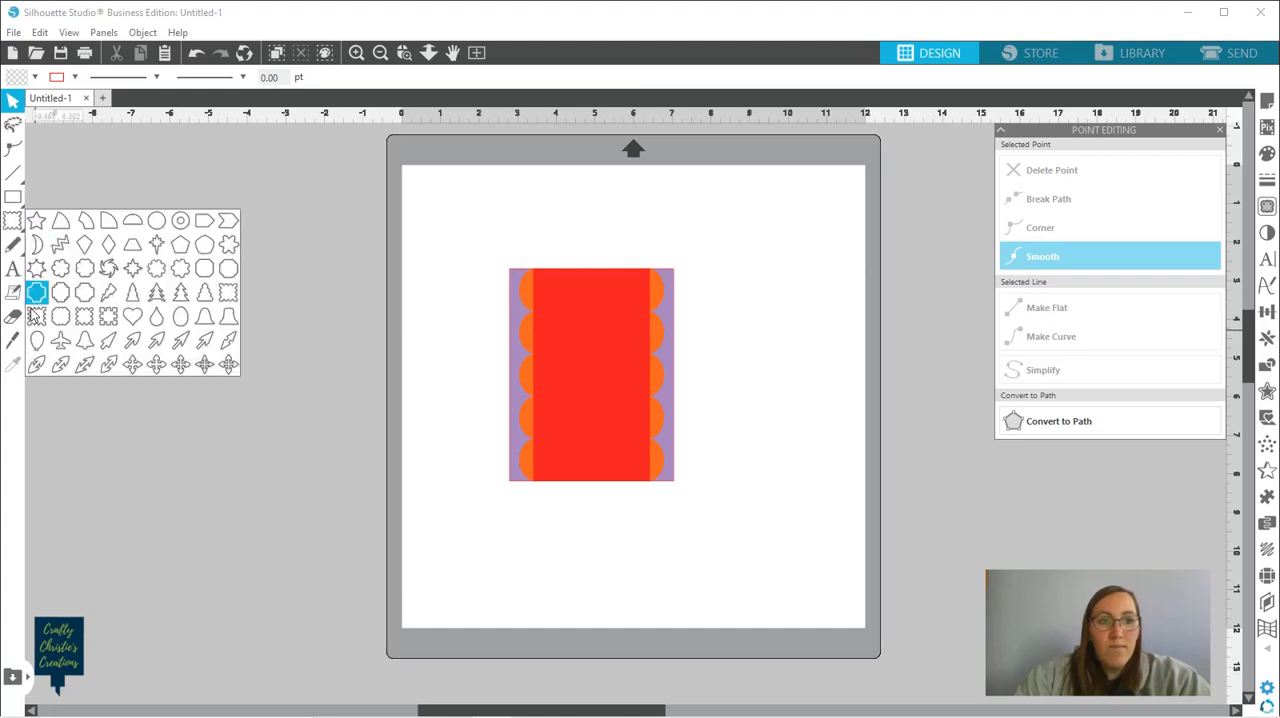
pyautogui.click(37, 342)
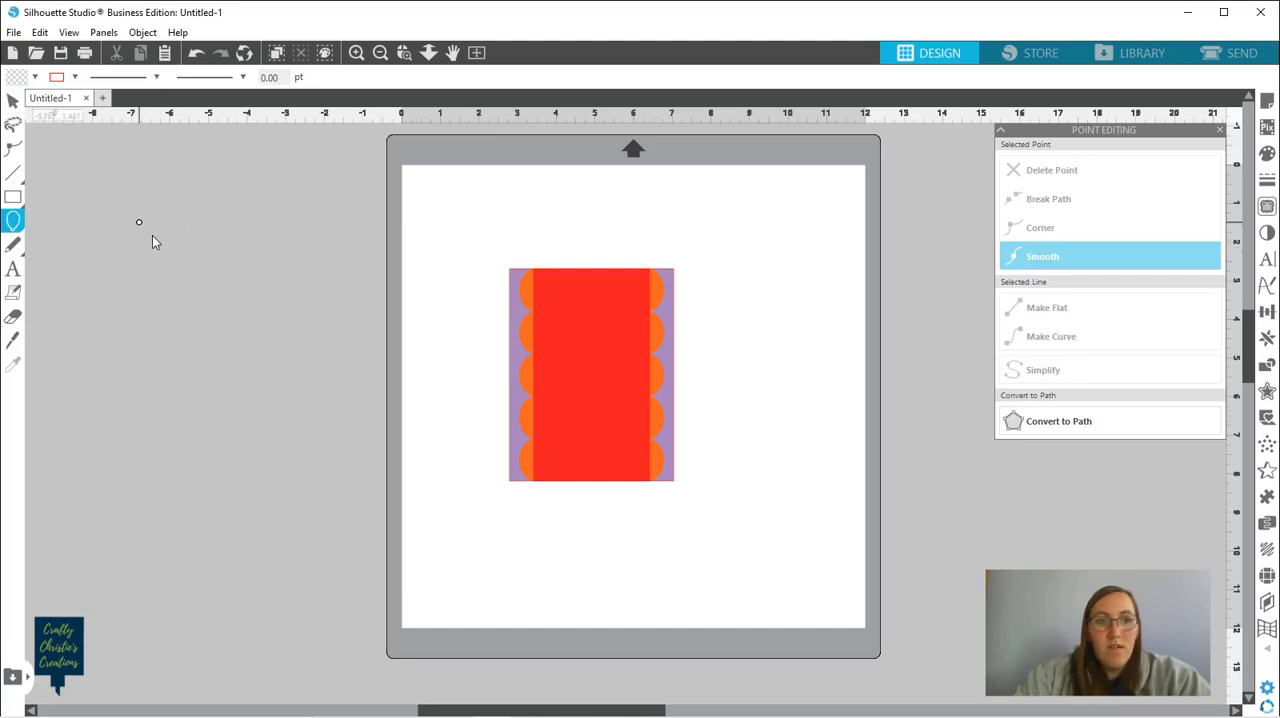
pyautogui.moveTo(152, 235); pyautogui.dragTo(288, 371)
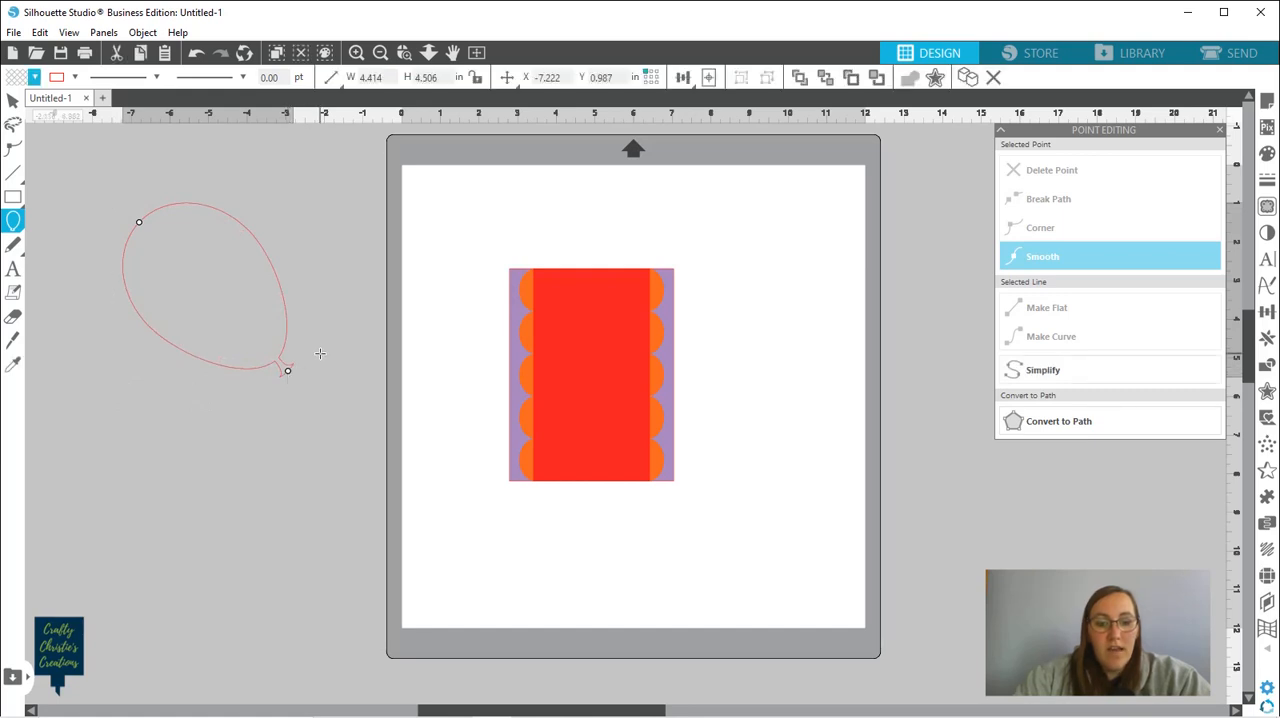
pyautogui.click(320, 353)
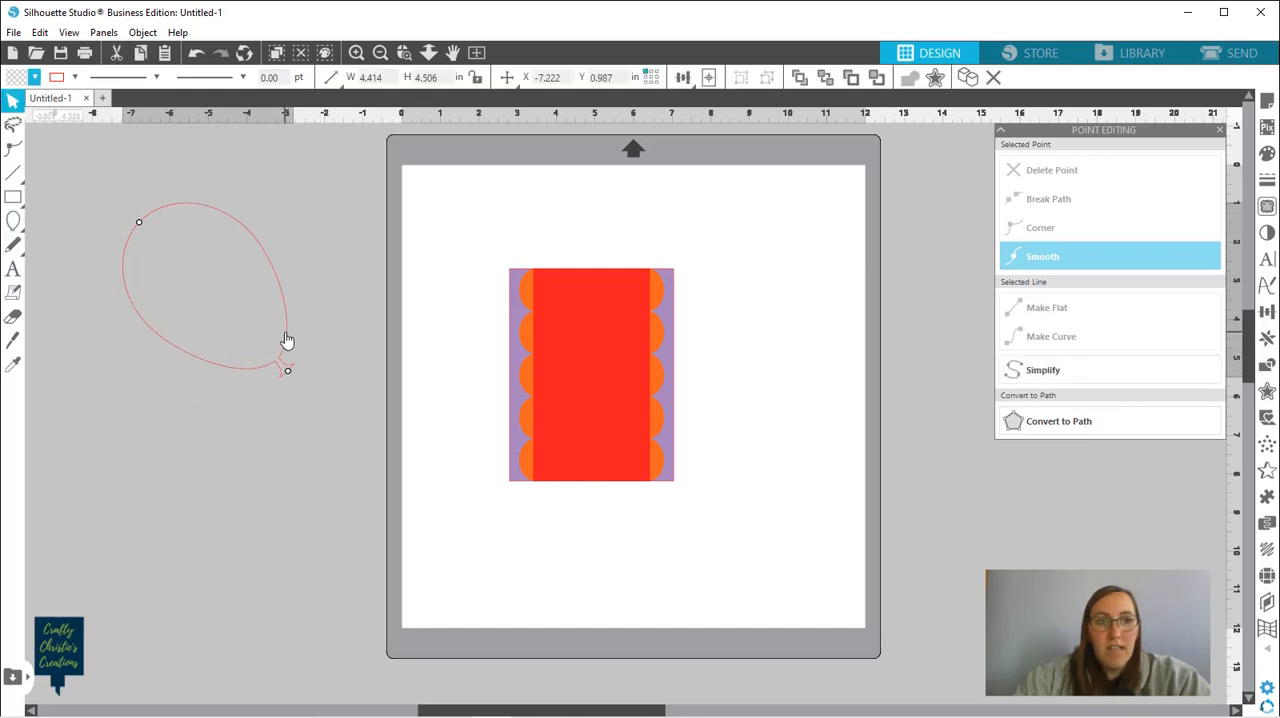
# Rotate the balloon upright over the card layers and fill it with dark navy blue
pyautogui.moveTo(286, 332); pyautogui.dragTo(346, 345)
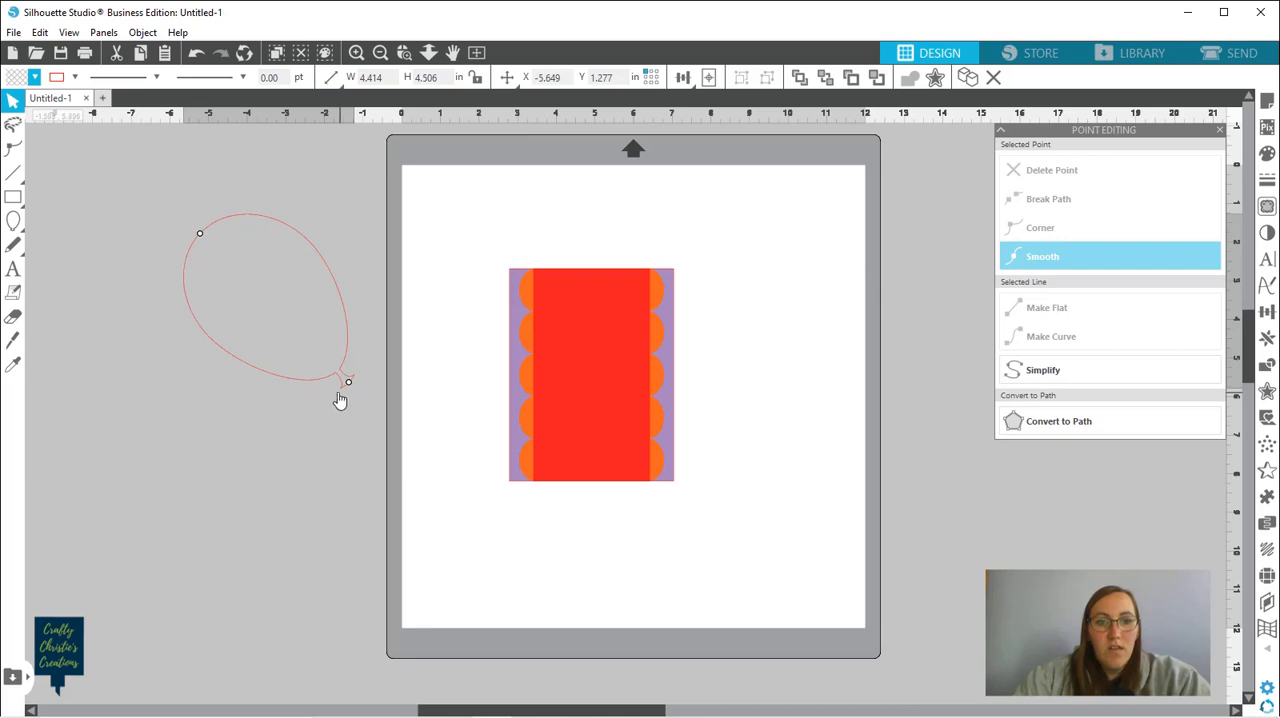
pyautogui.click(316, 386)
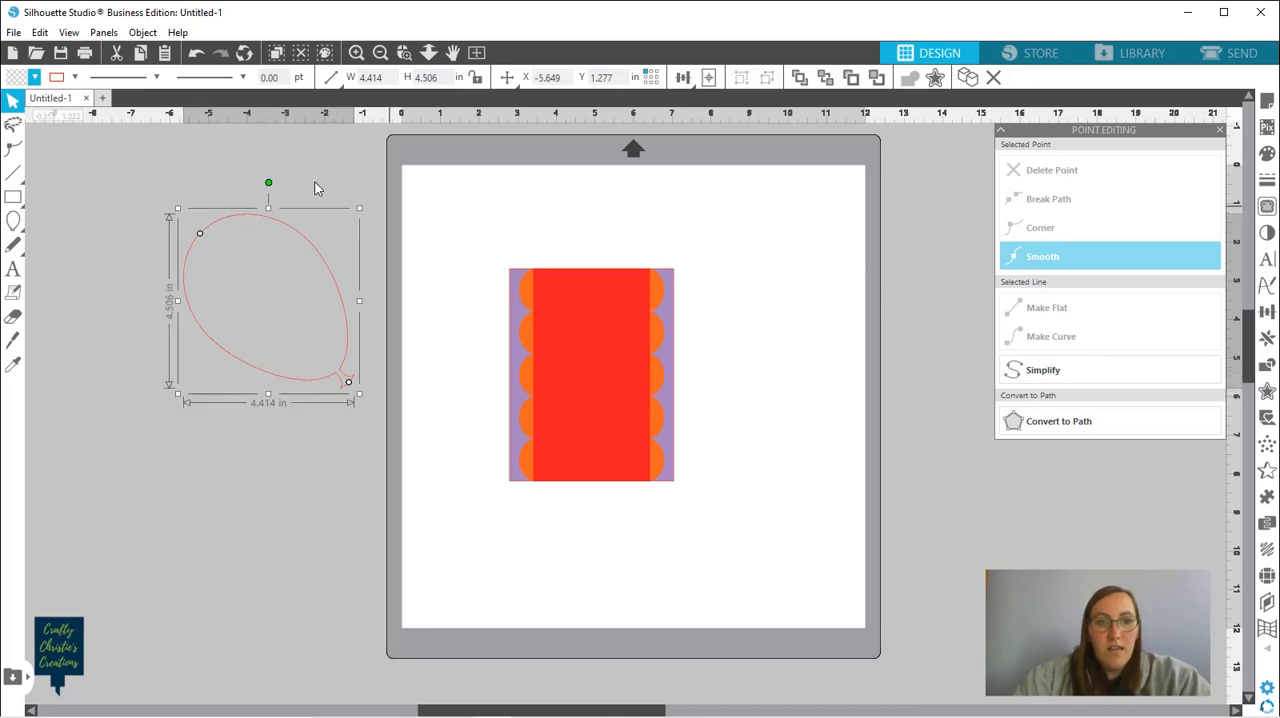
pyautogui.moveTo(266, 182); pyautogui.dragTo(349, 219)
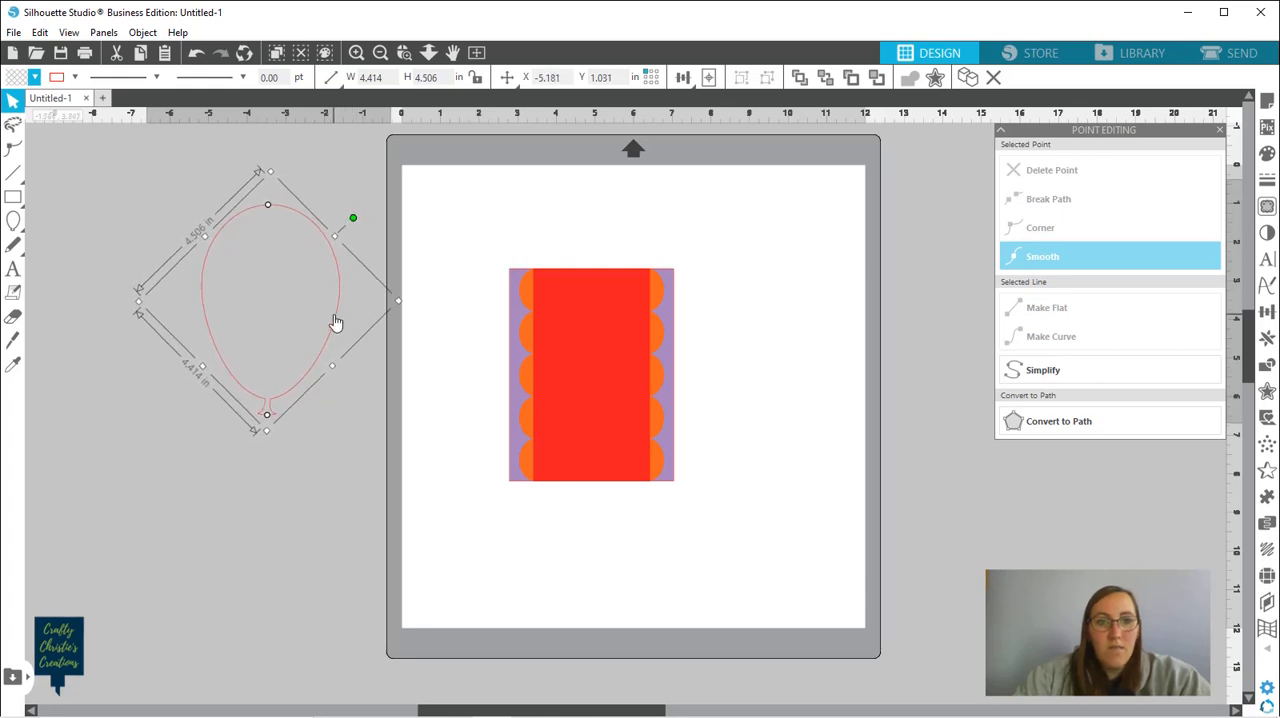
pyautogui.moveTo(334, 323); pyautogui.dragTo(657, 370)
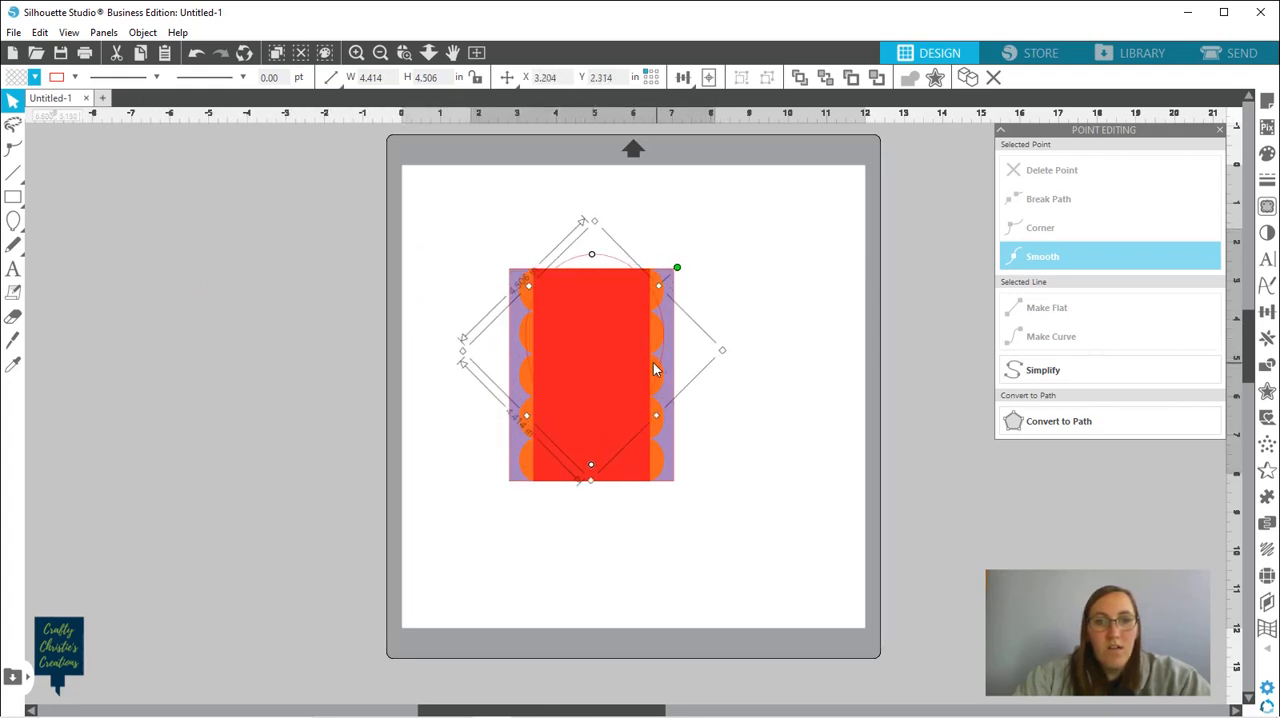
pyautogui.click(34, 78)
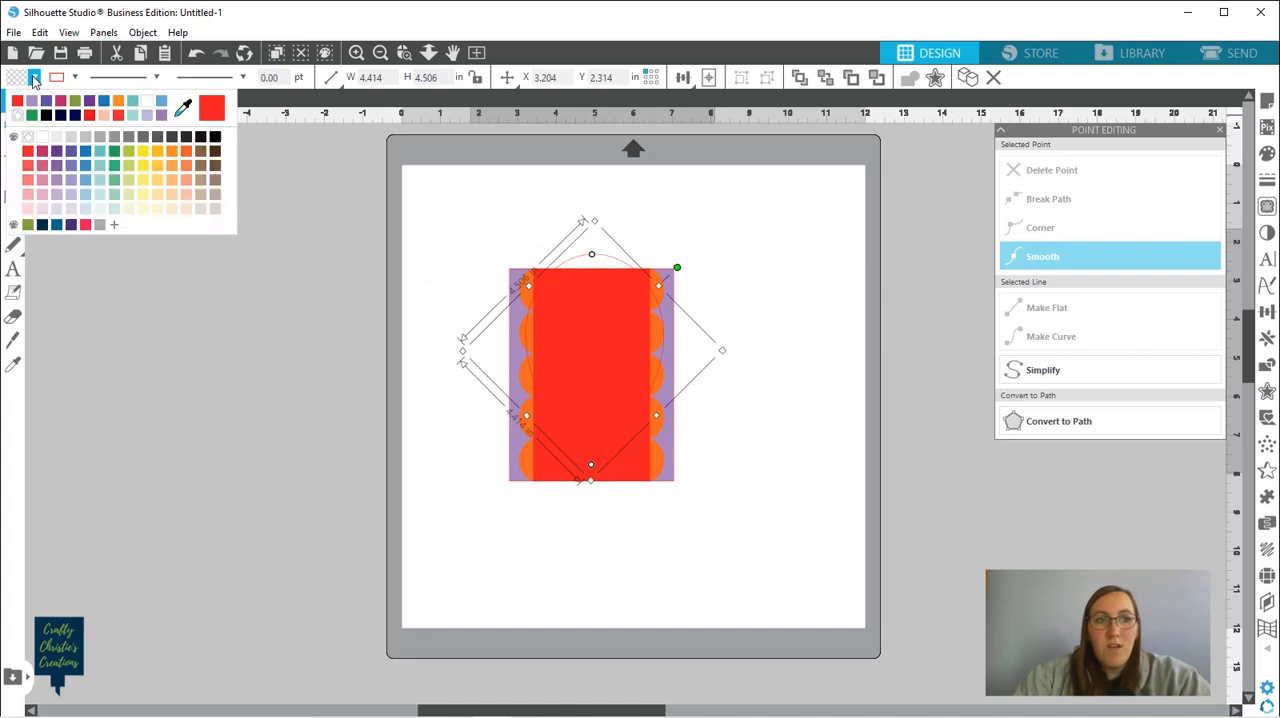
pyautogui.click(75, 115)
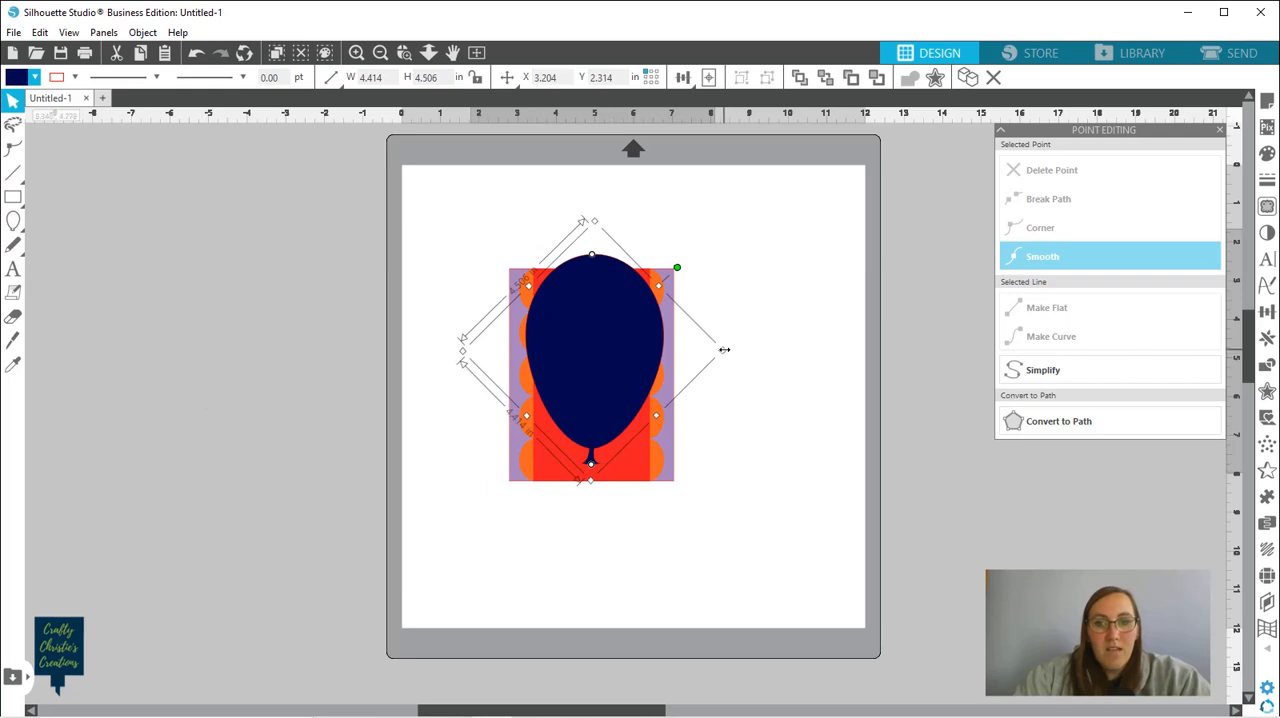
# Shrink the navy balloon to about 2.57 by 2.63 in and center it on the upper part of the red strip
pyautogui.moveTo(700, 356)
pyautogui.mouseDown()
pyautogui.moveTo(672, 353)
pyautogui.moveTo(737, 360)
pyautogui.moveTo(681, 358)
pyautogui.moveTo(724, 346)
pyautogui.moveTo(671, 351)
pyautogui.moveTo(717, 331)
pyautogui.moveTo(757, 349)
pyautogui.moveTo(660, 359)
pyautogui.moveTo(722, 368)
pyautogui.moveTo(660, 366)
pyautogui.moveTo(752, 352)
pyautogui.moveTo(686, 366)
pyautogui.moveTo(731, 367)
pyautogui.moveTo(693, 362)
pyautogui.mouseUp()
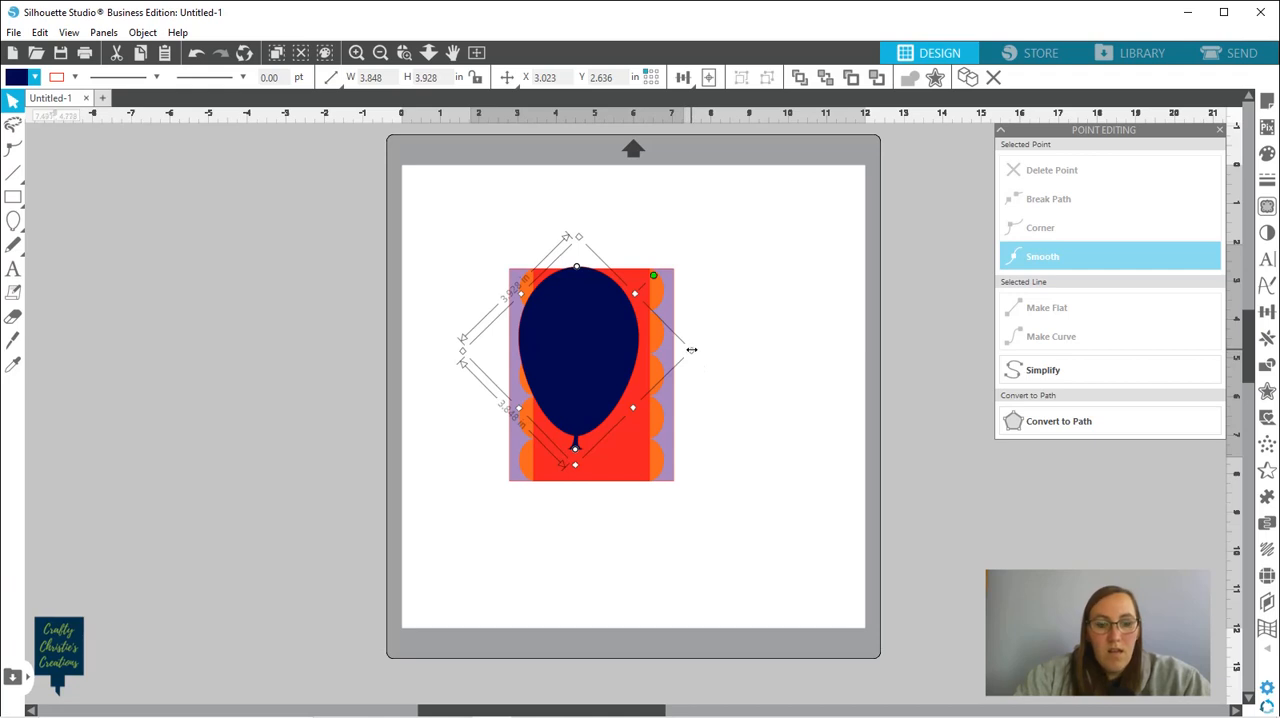
pyautogui.moveTo(647, 359)
pyautogui.mouseDown()
pyautogui.moveTo(672, 355)
pyautogui.moveTo(646, 369)
pyautogui.moveTo(657, 369)
pyautogui.mouseUp()
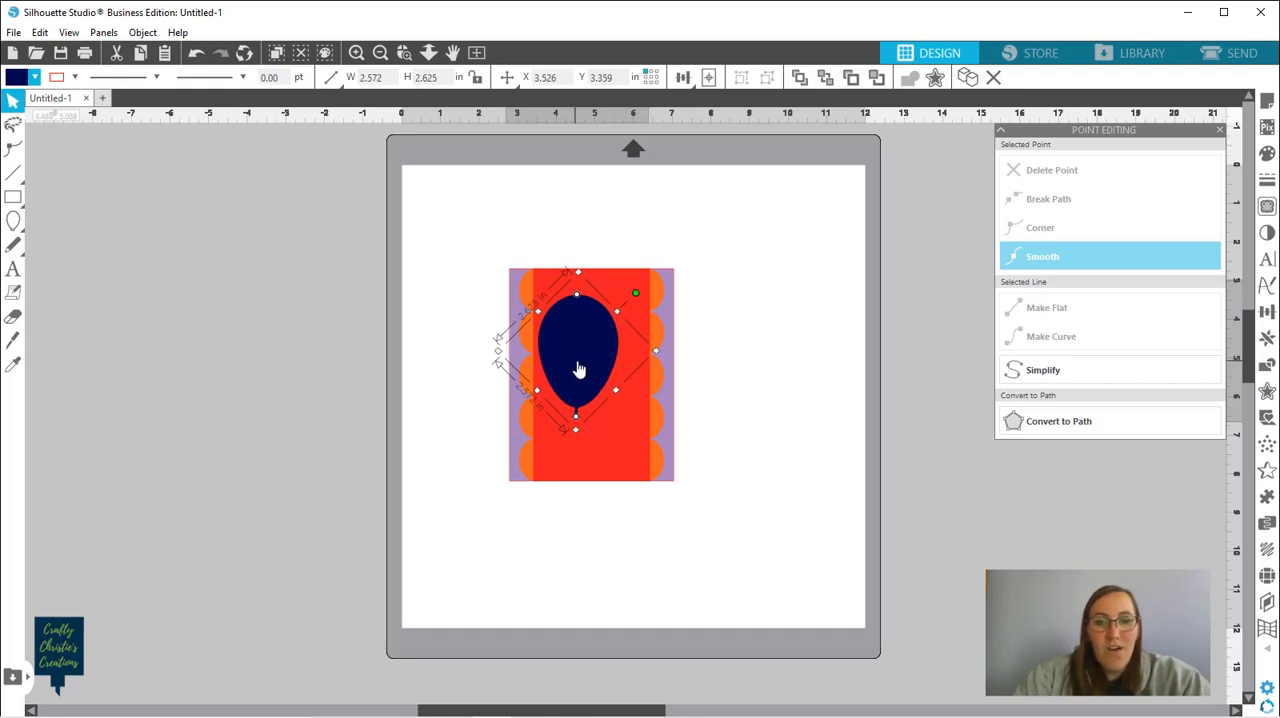
pyautogui.moveTo(581, 365); pyautogui.dragTo(594, 358)
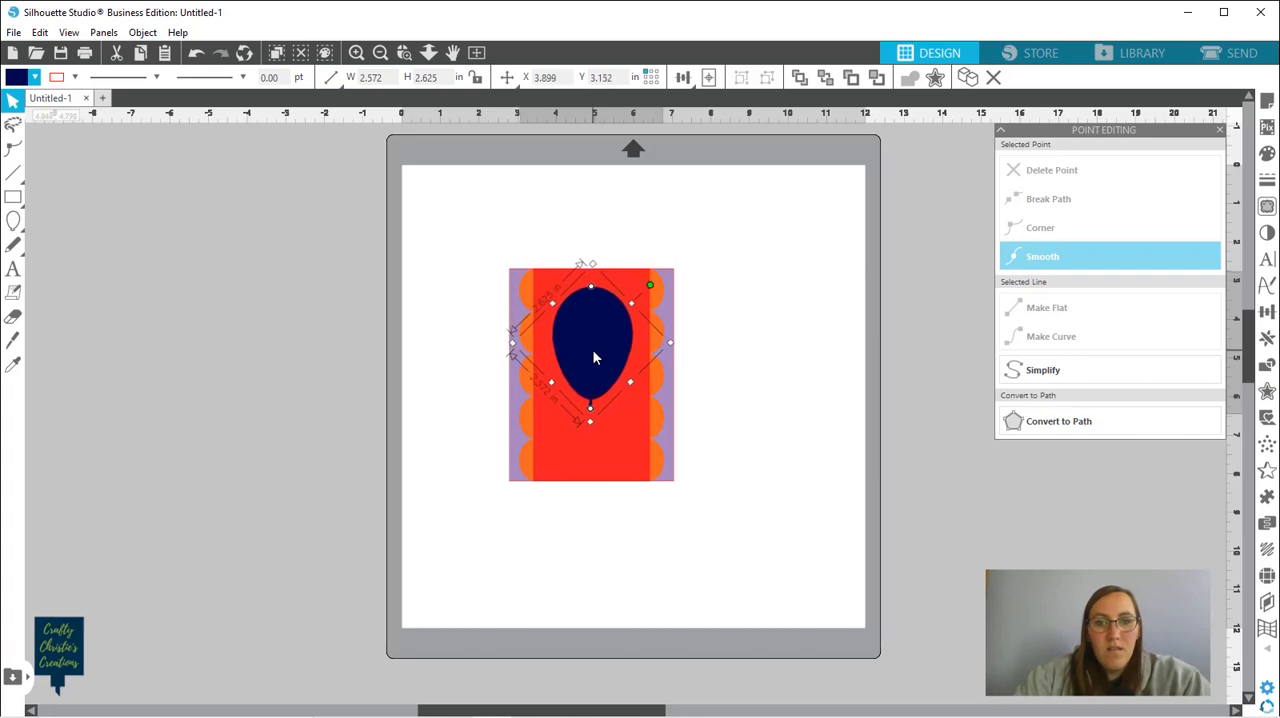
pyautogui.click(749, 414)
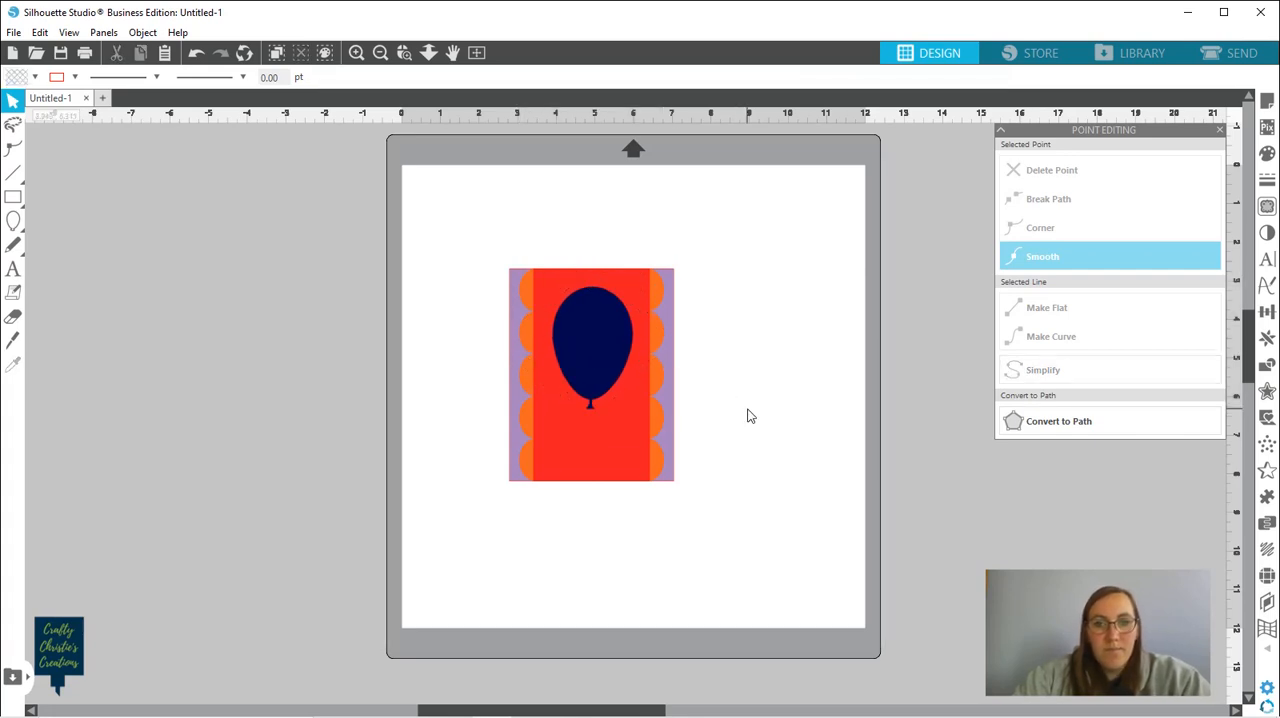
# Rotate the navy balloon slightly counterclockwise to straighten it on the red strip
pyautogui.click(591, 366)
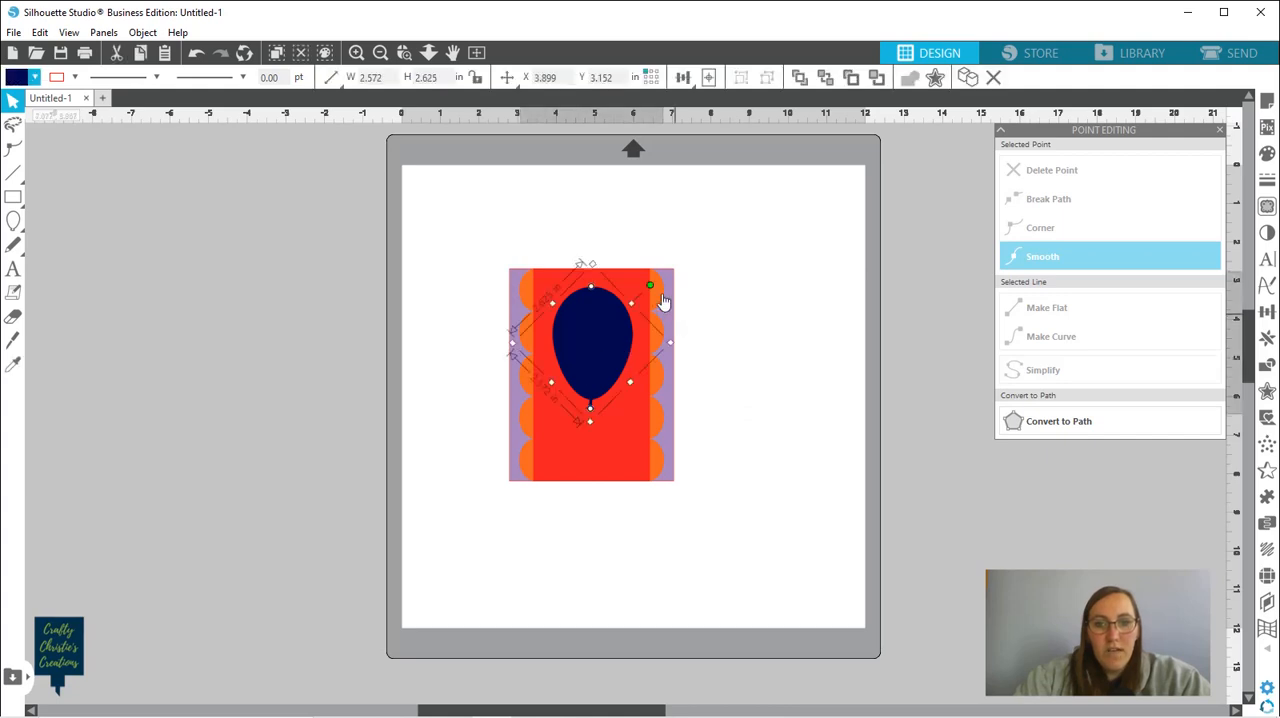
pyautogui.click(650, 288)
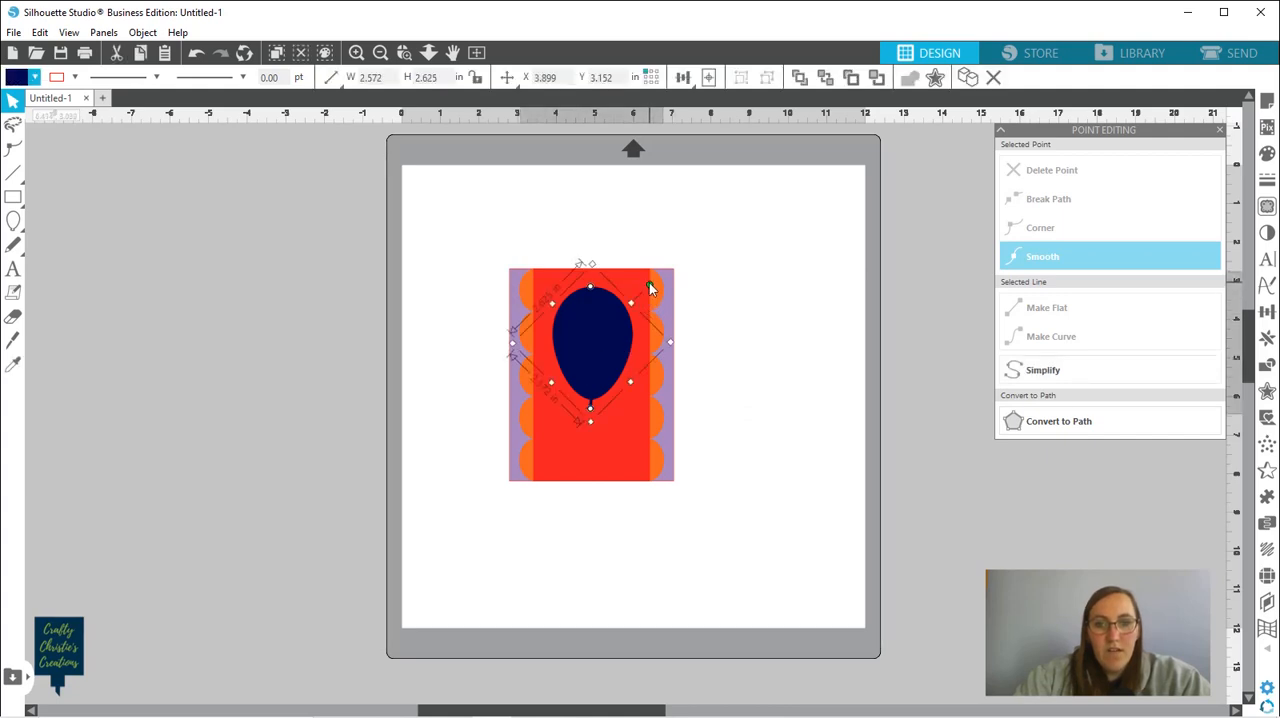
pyautogui.moveTo(649, 285); pyautogui.dragTo(647, 282)
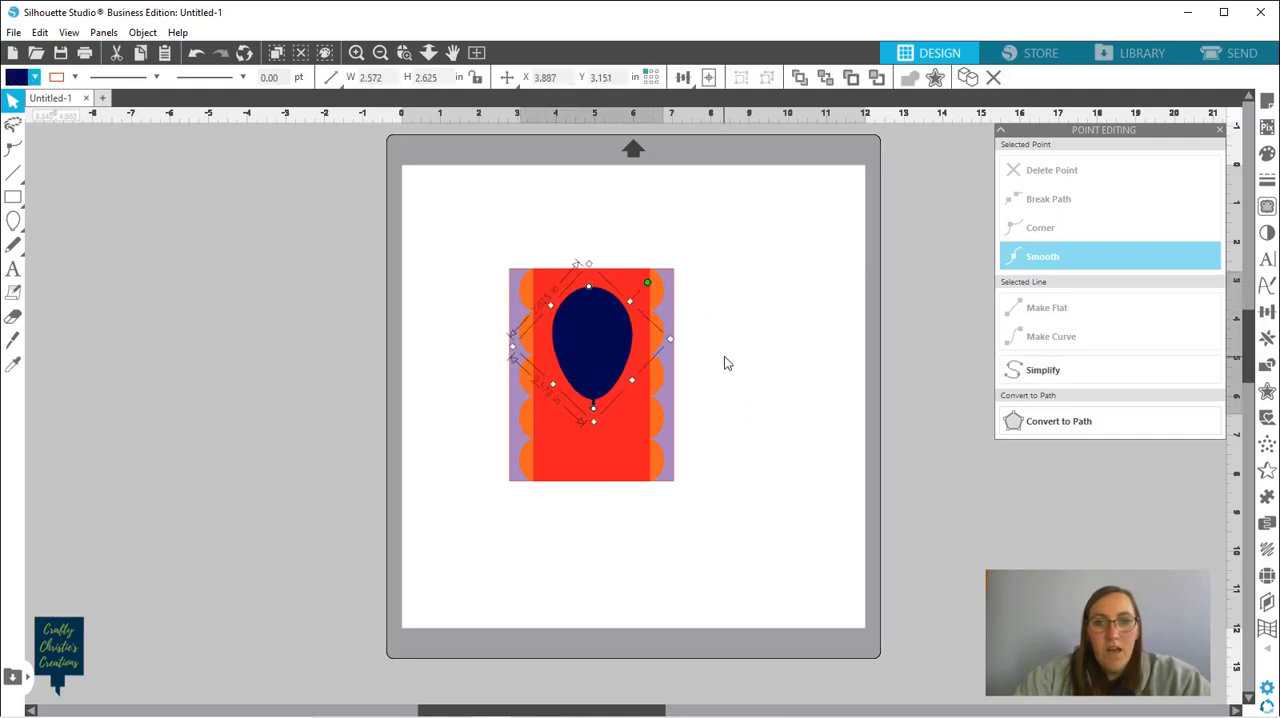
pyautogui.click(657, 270)
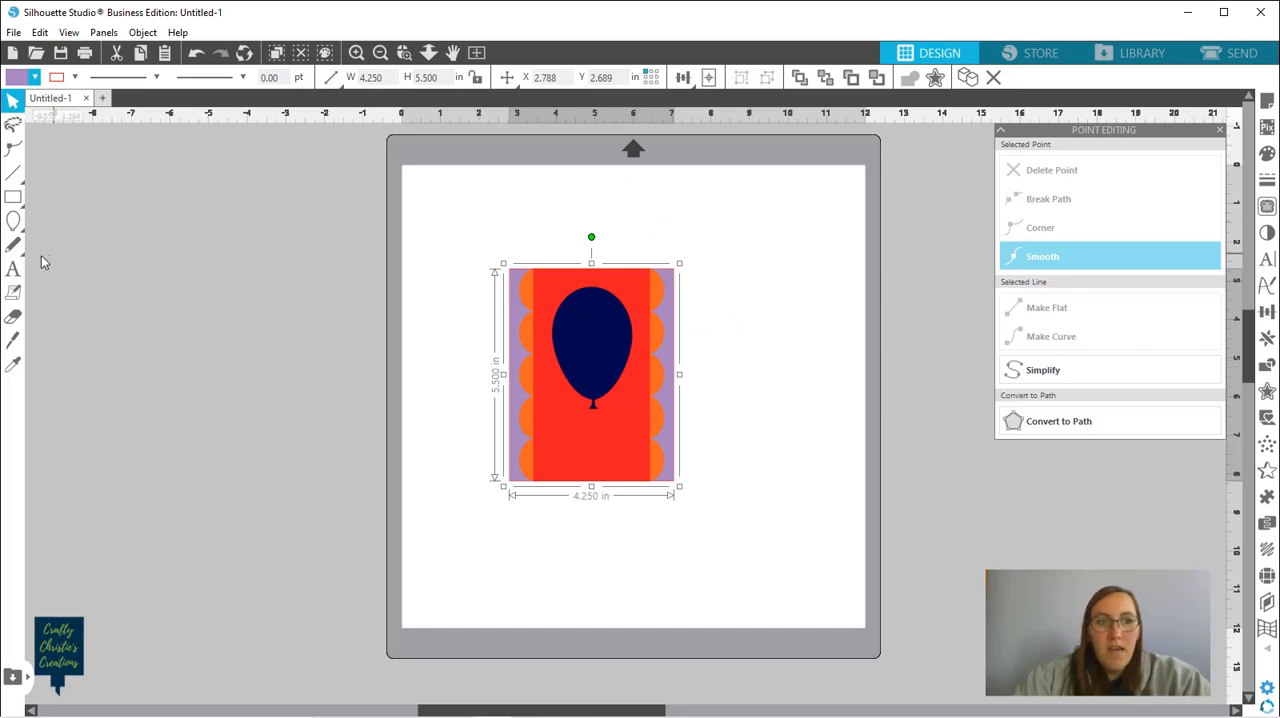
# Add the text "Happy Birthday" in the empty area left of the cutting mat
pyautogui.click(13, 271)
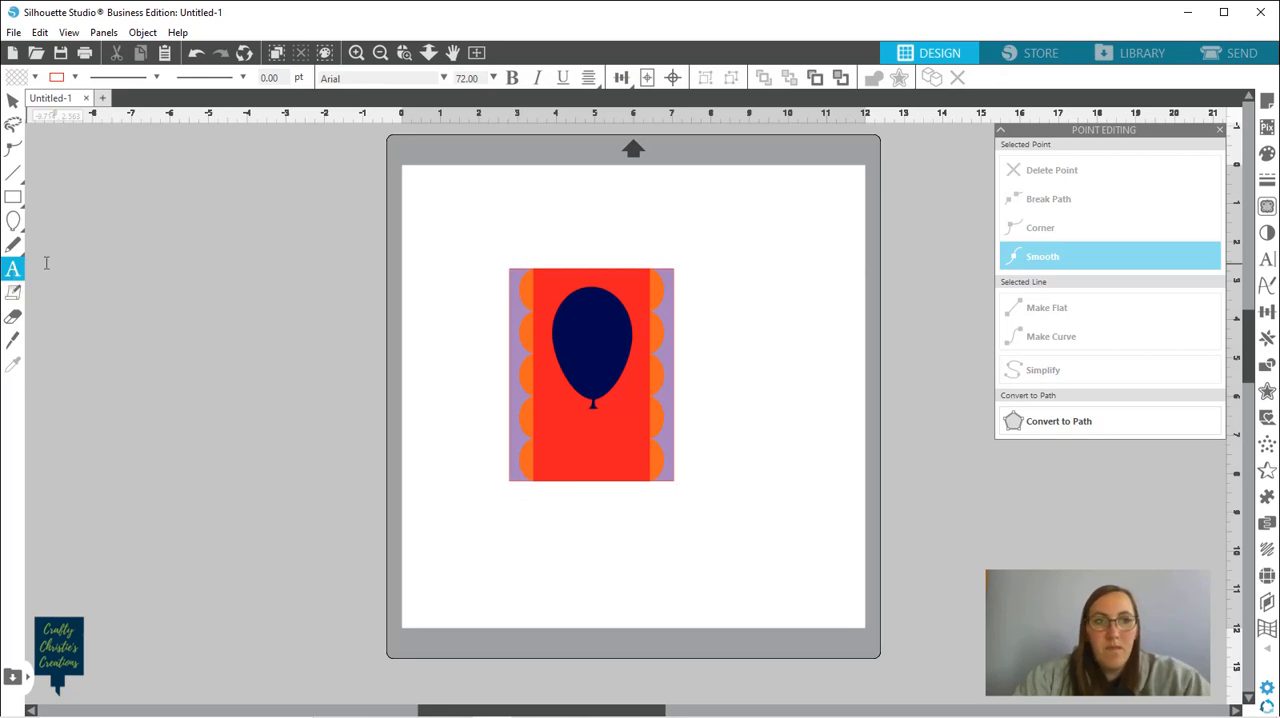
pyautogui.click(116, 249)
pyautogui.write('Ha')
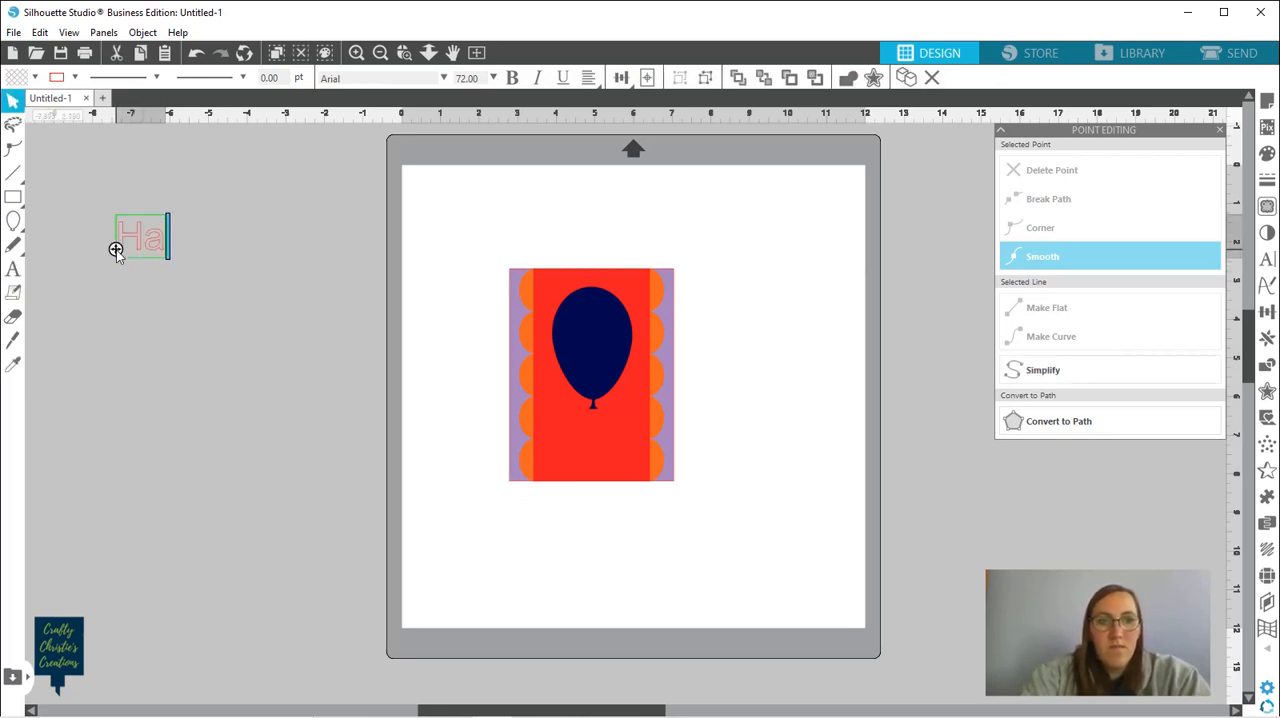
pyautogui.write('ppy Bir')
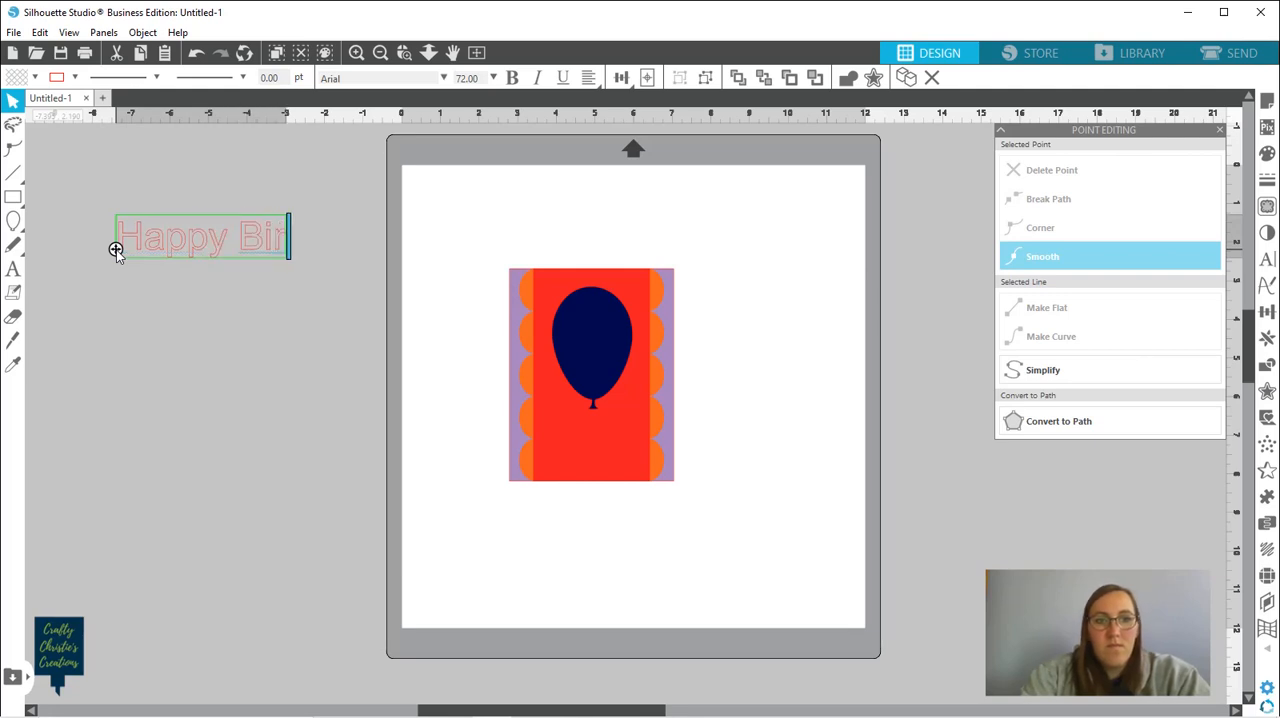
pyautogui.write('thday')
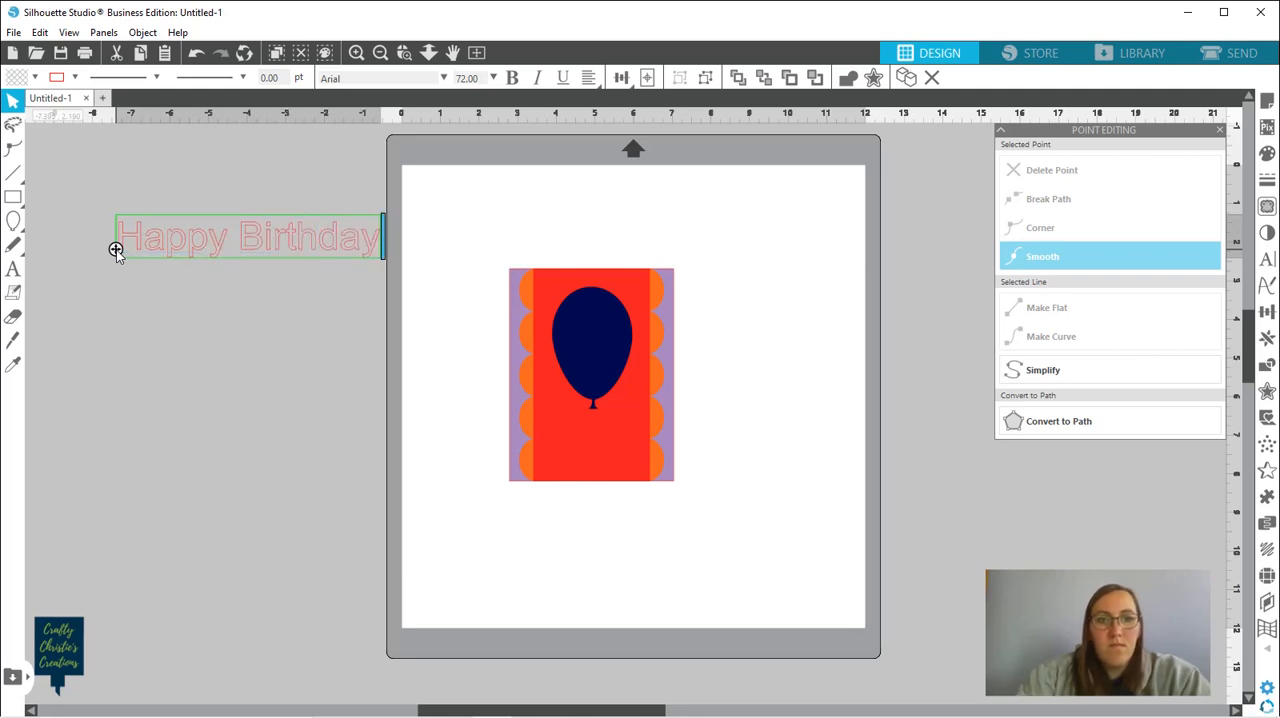
pyautogui.click(177, 304)
# Set the "Happy Birthday" text's font to Ink Free and move the text over the lower part of the card
pyautogui.click(209, 247)
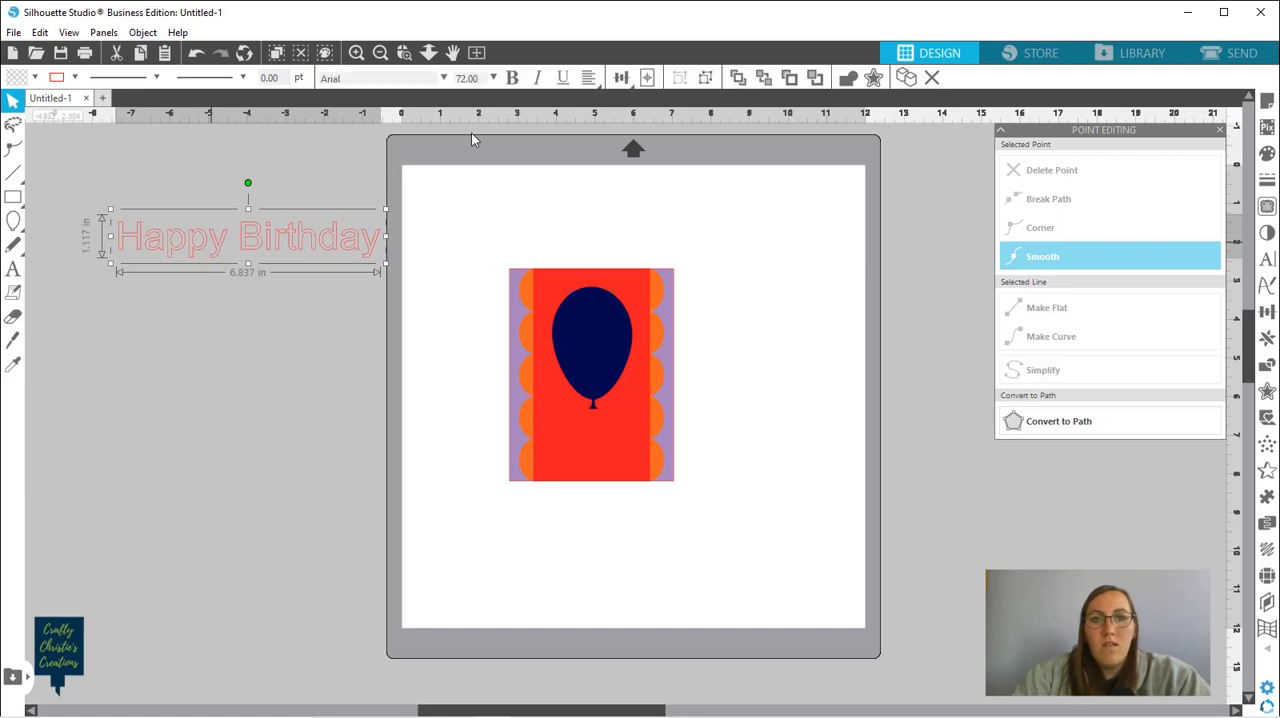
pyautogui.click(444, 78)
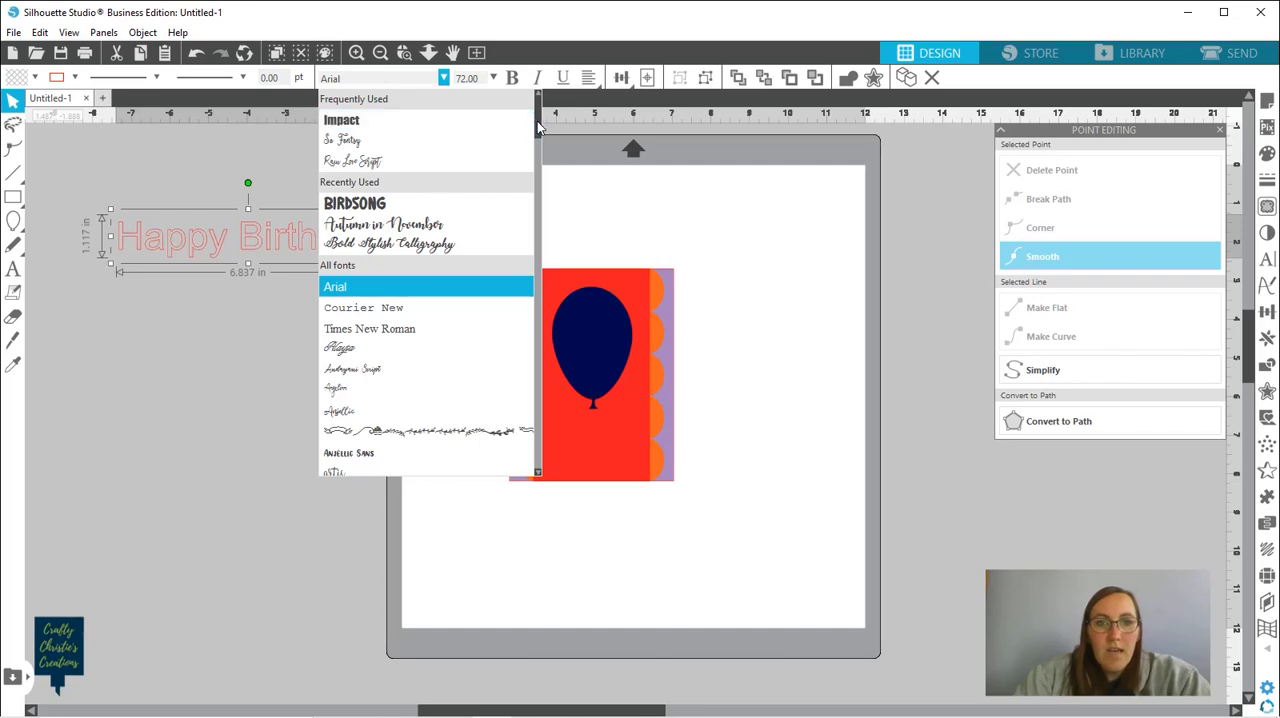
pyautogui.moveTo(537, 127); pyautogui.dragTo(533, 160)
pyautogui.scroll(-6, 523, 178)
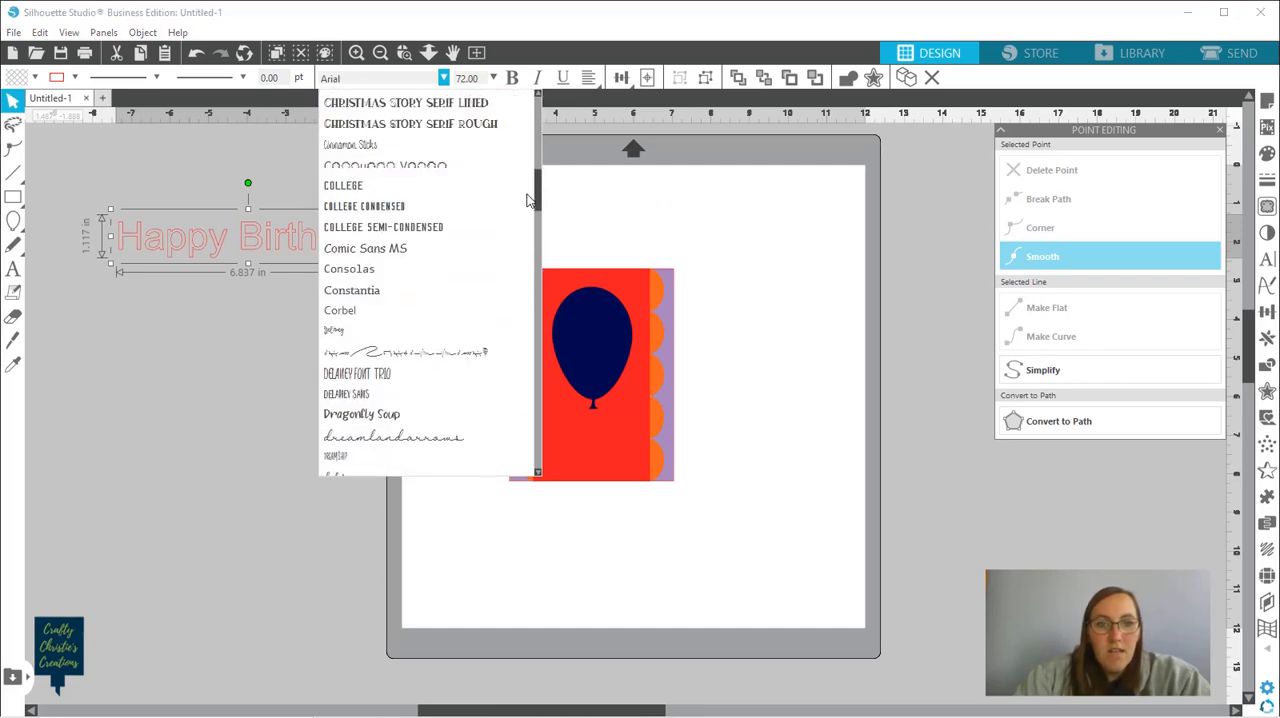
pyautogui.scroll(-3, 528, 205)
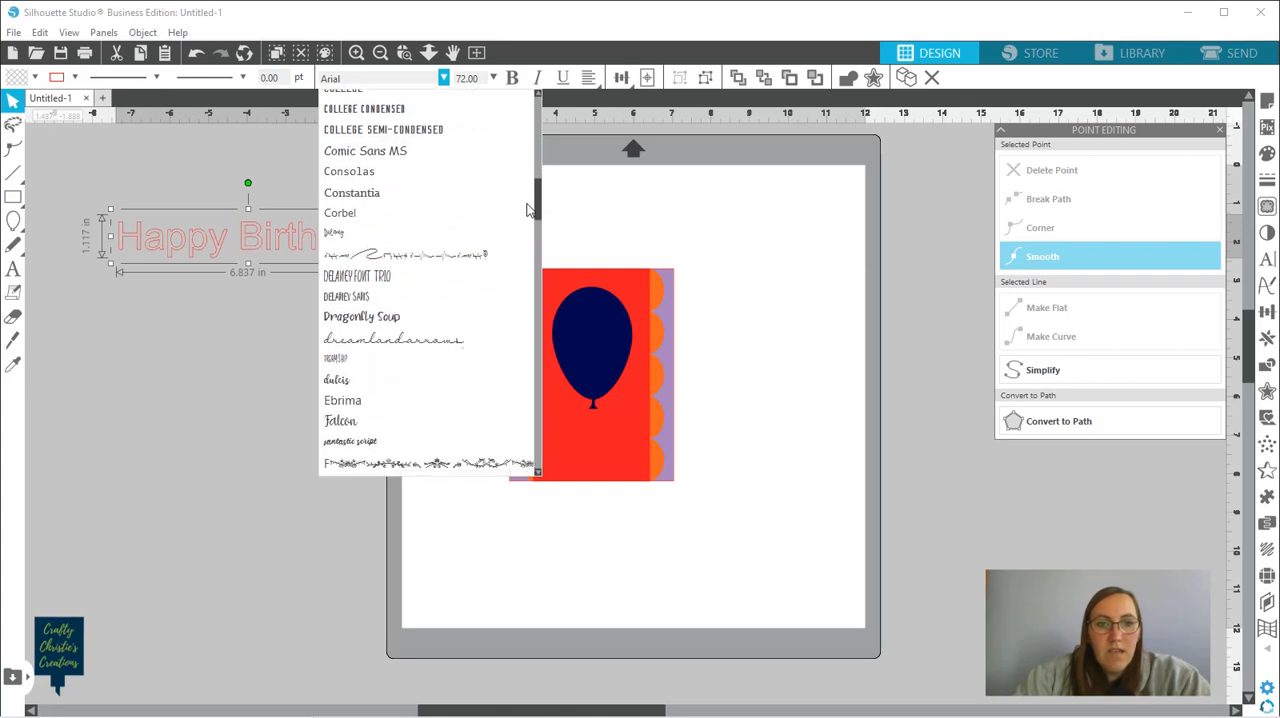
pyautogui.scroll(-5, 526, 235)
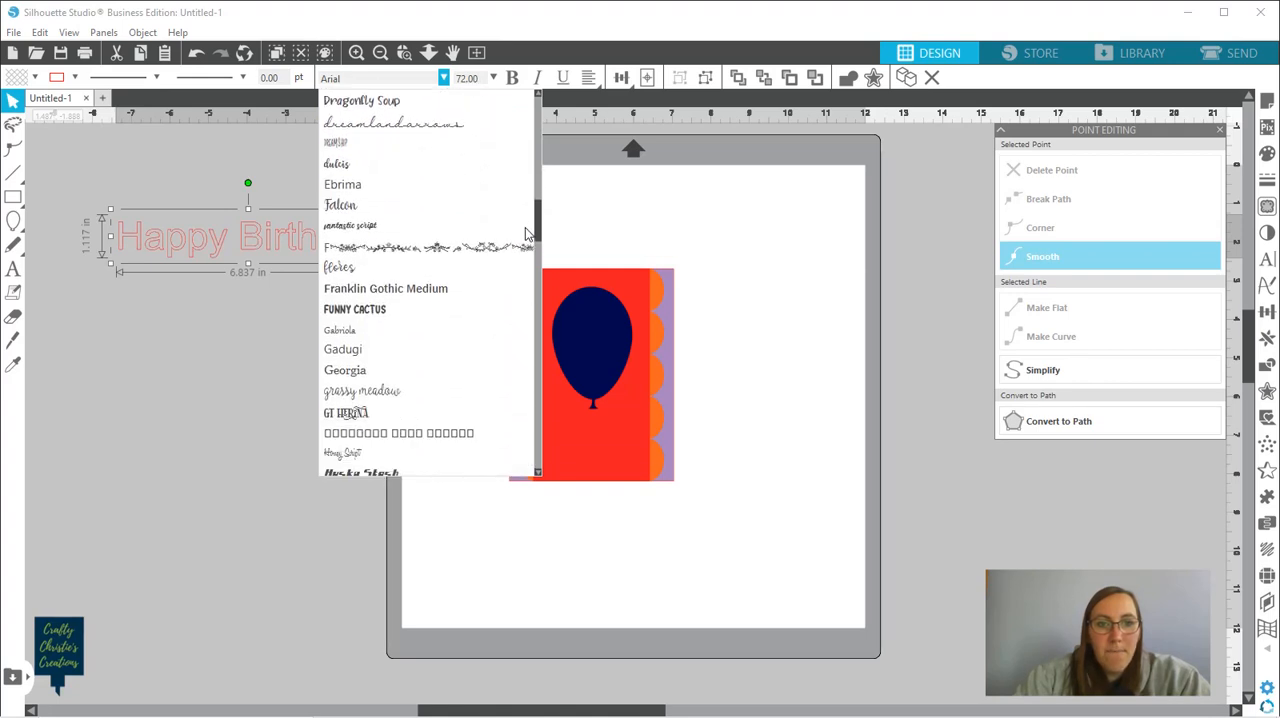
pyautogui.scroll(-2, 523, 251)
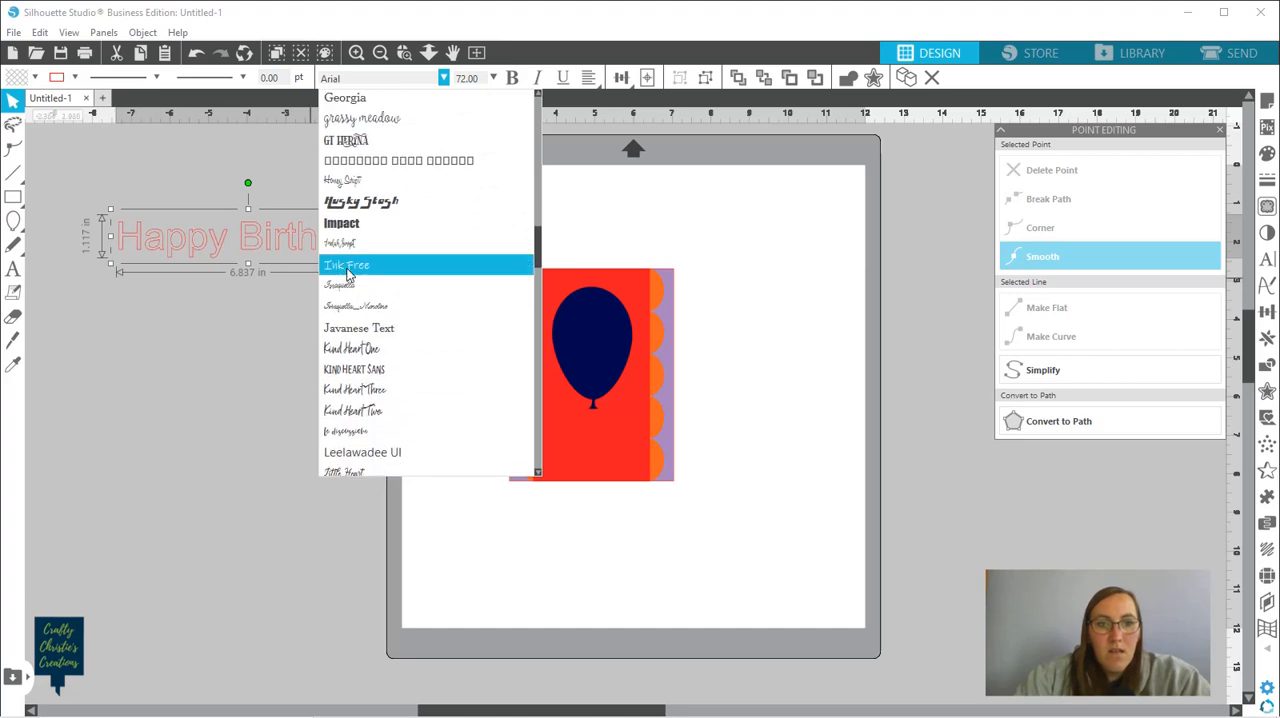
pyautogui.click(348, 265)
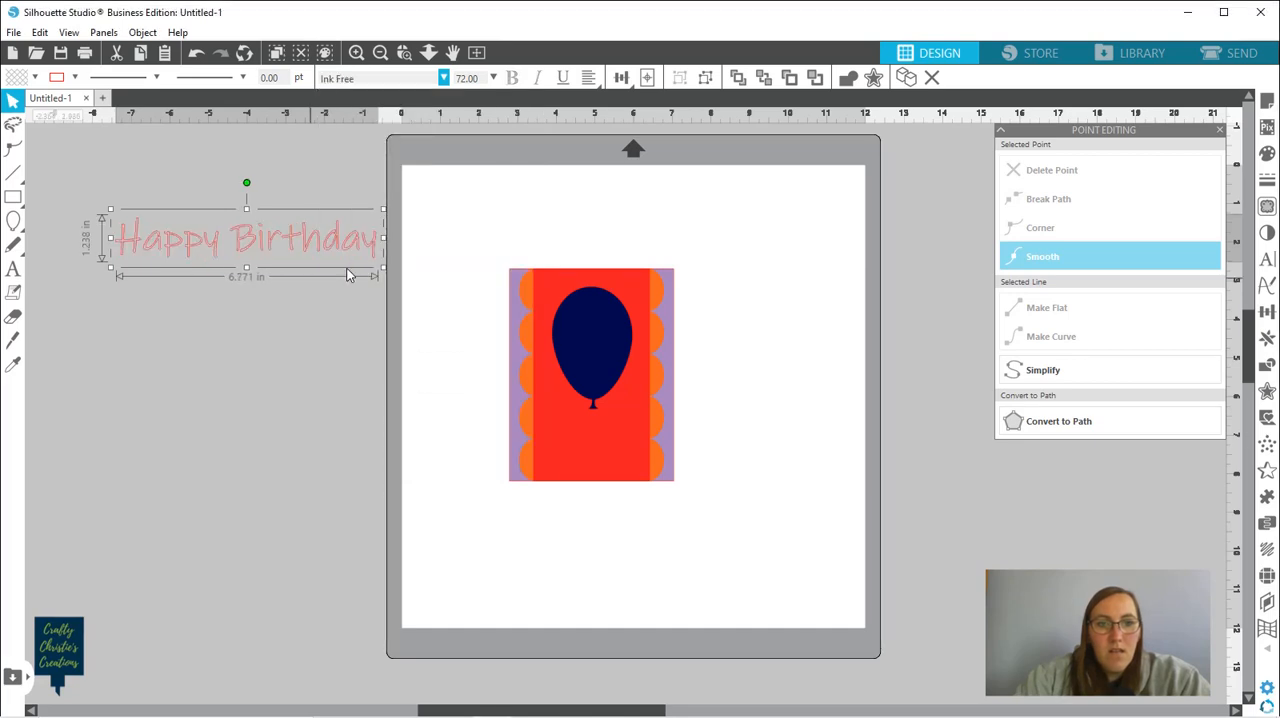
pyautogui.moveTo(338, 252); pyautogui.dragTo(693, 460)
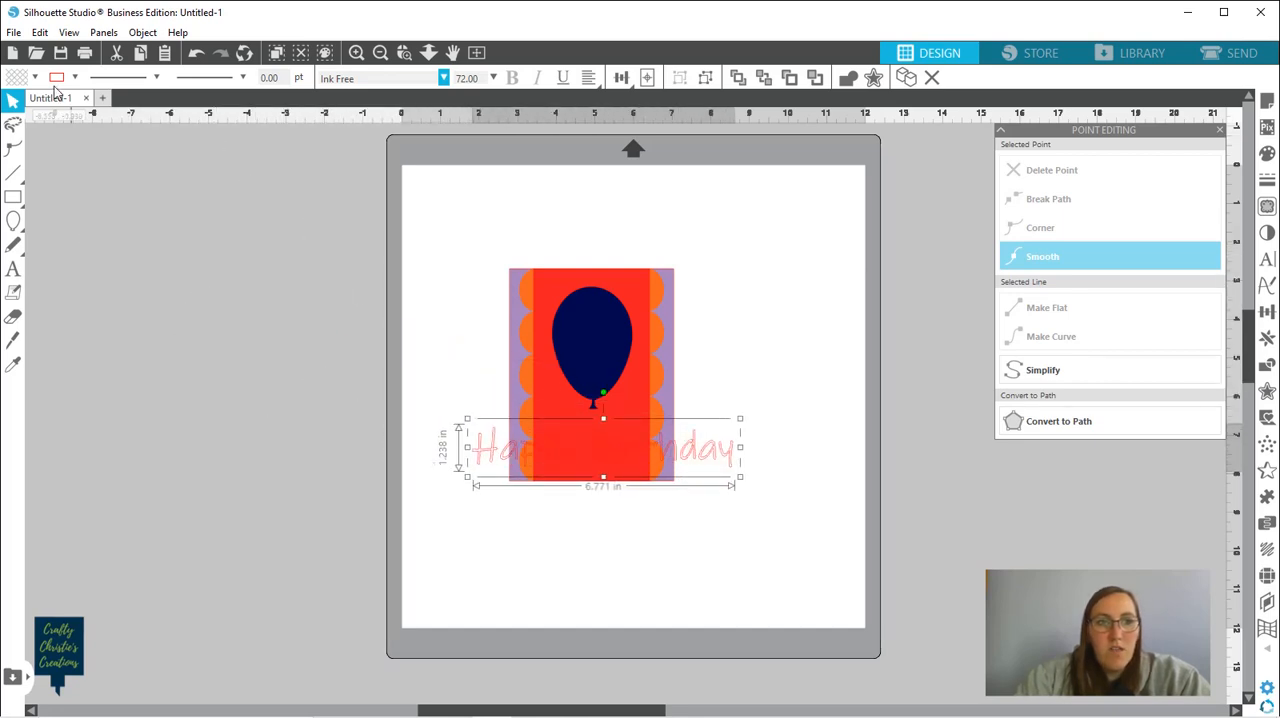
# Fill the "Happy Birthday" text with magenta and shrink it to about 2.95 in wide
pyautogui.click(35, 78)
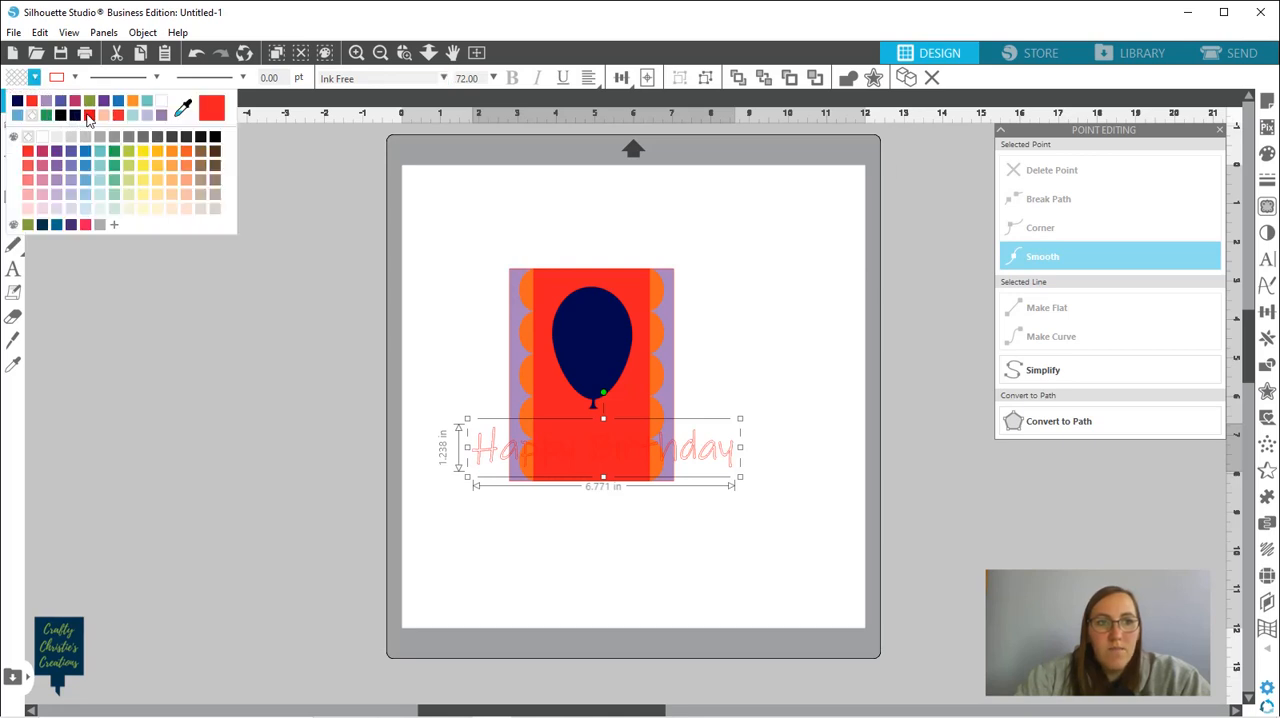
pyautogui.click(44, 155)
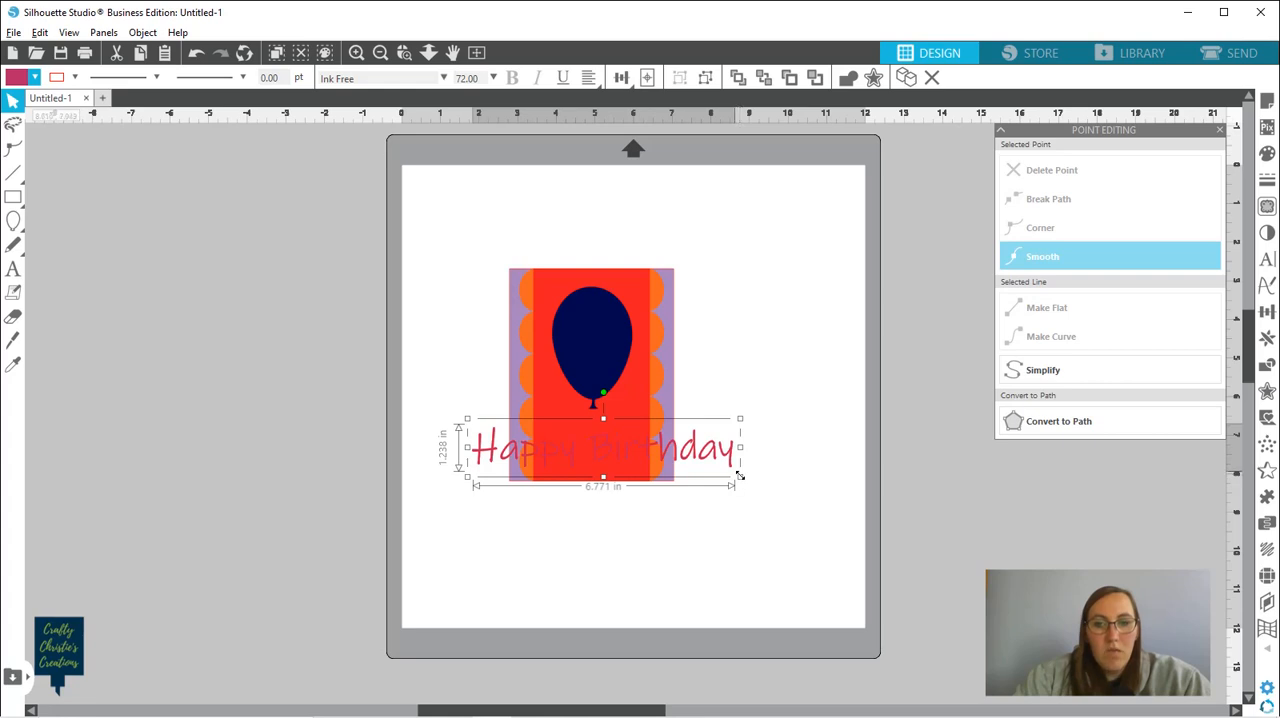
pyautogui.moveTo(740, 476); pyautogui.dragTo(617, 457)
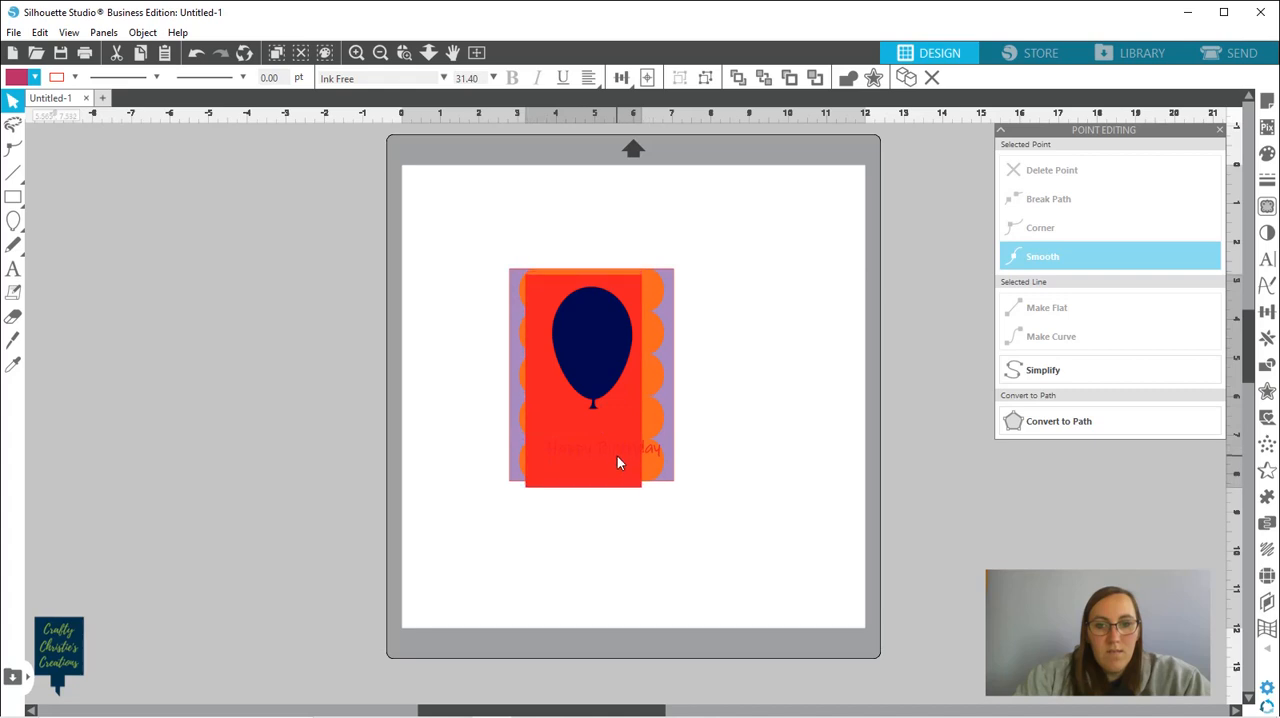
# Undo the accidental shift of the red strip and position the "Happy Birthday" text near the strip's lower edge
pyautogui.hotkey('ctrl', 'z')
pyautogui.hotkey('ctrl', 'z')
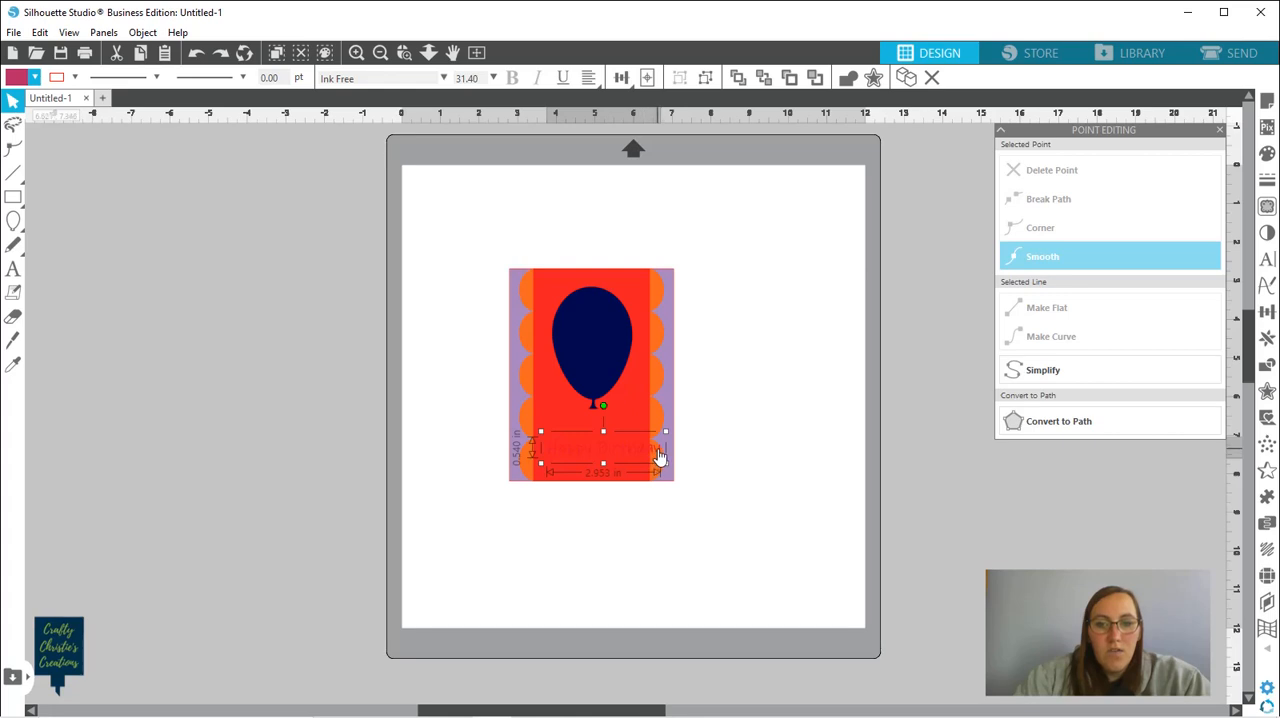
pyautogui.moveTo(659, 456); pyautogui.dragTo(648, 470)
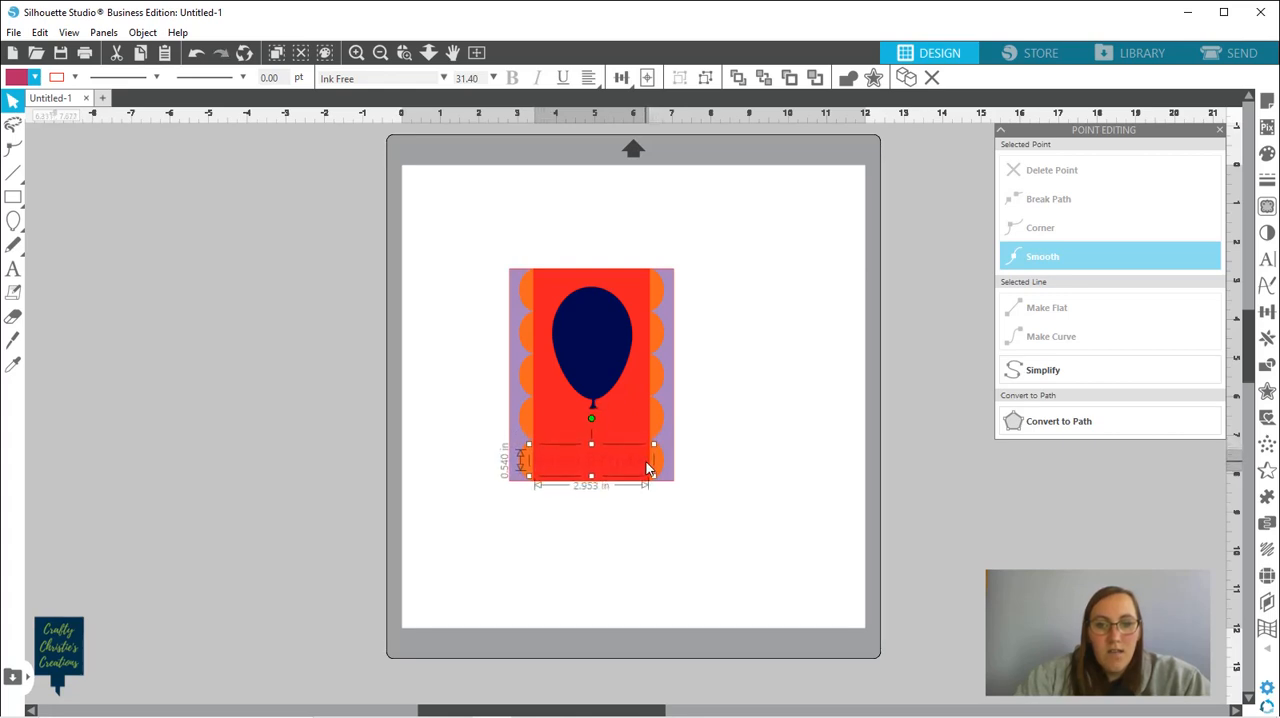
# Fill the "Happy Birthday" text with black
pyautogui.click(36, 78)
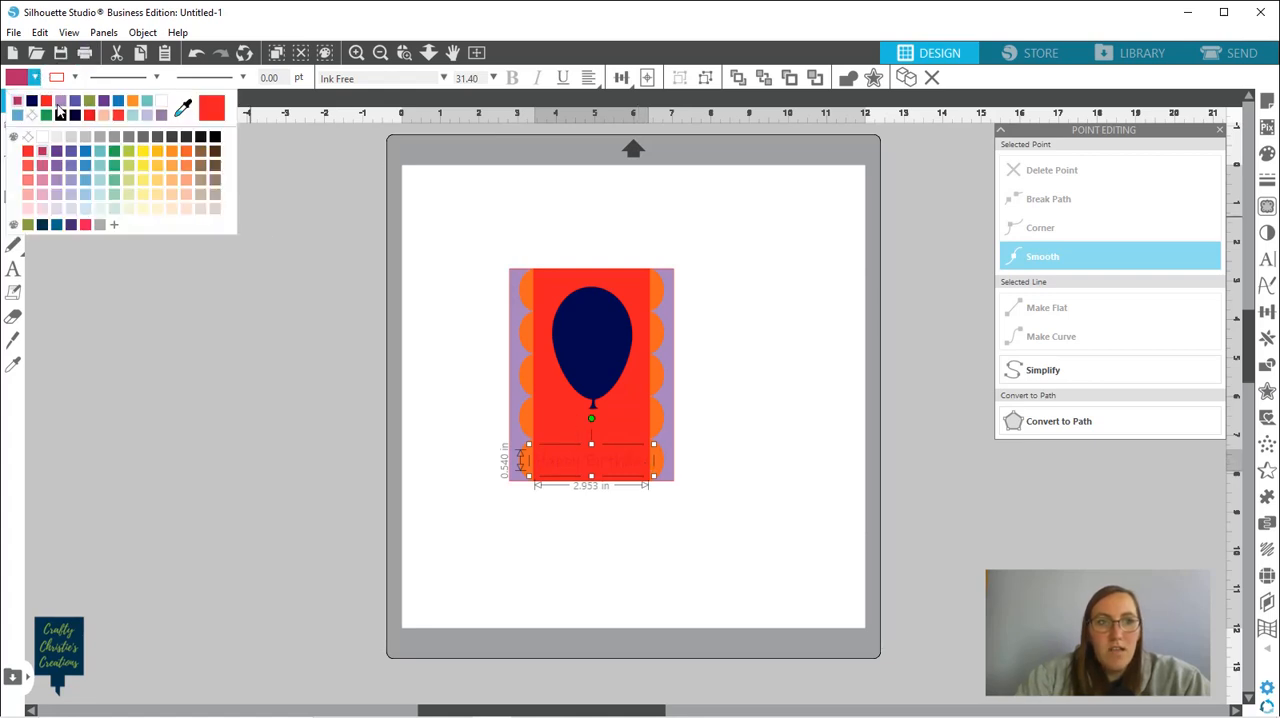
pyautogui.click(61, 115)
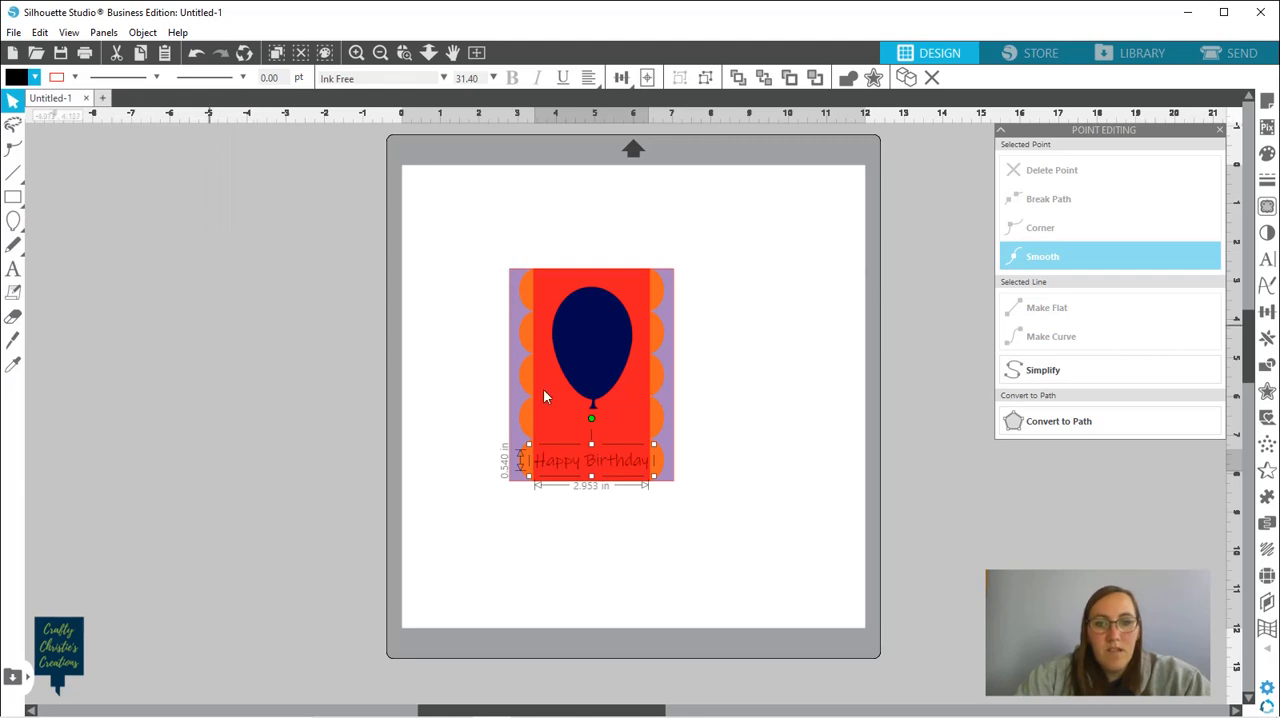
pyautogui.click(742, 486)
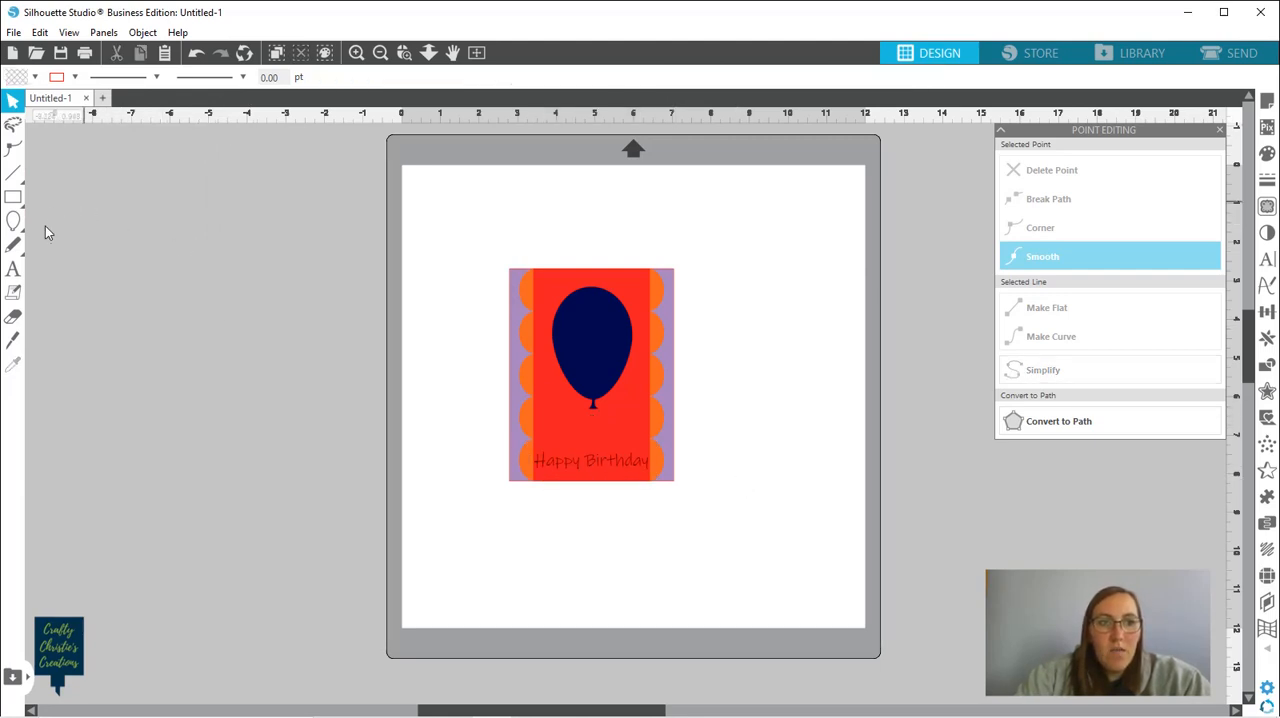
# Draw a smooth freehand S-shaped line about 0.96 in wide and 2.28 in tall in the empty area beside the mat
pyautogui.moveTo(14, 245)
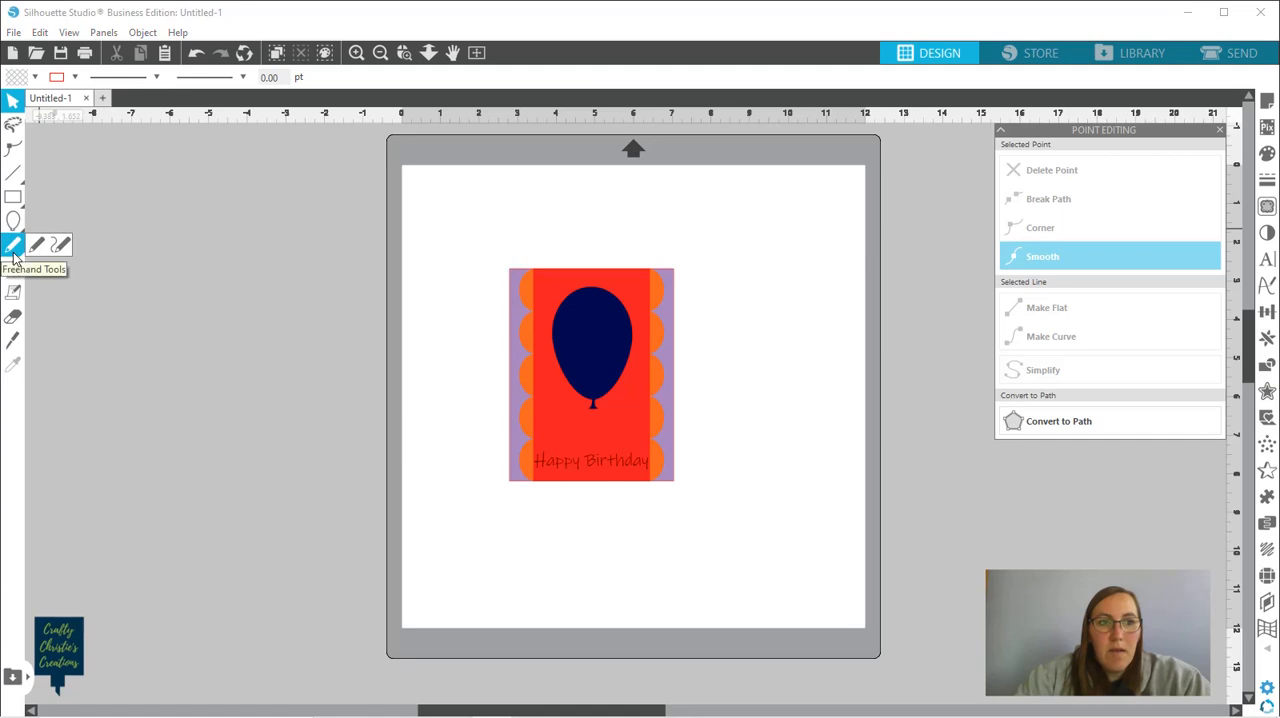
pyautogui.click(64, 243)
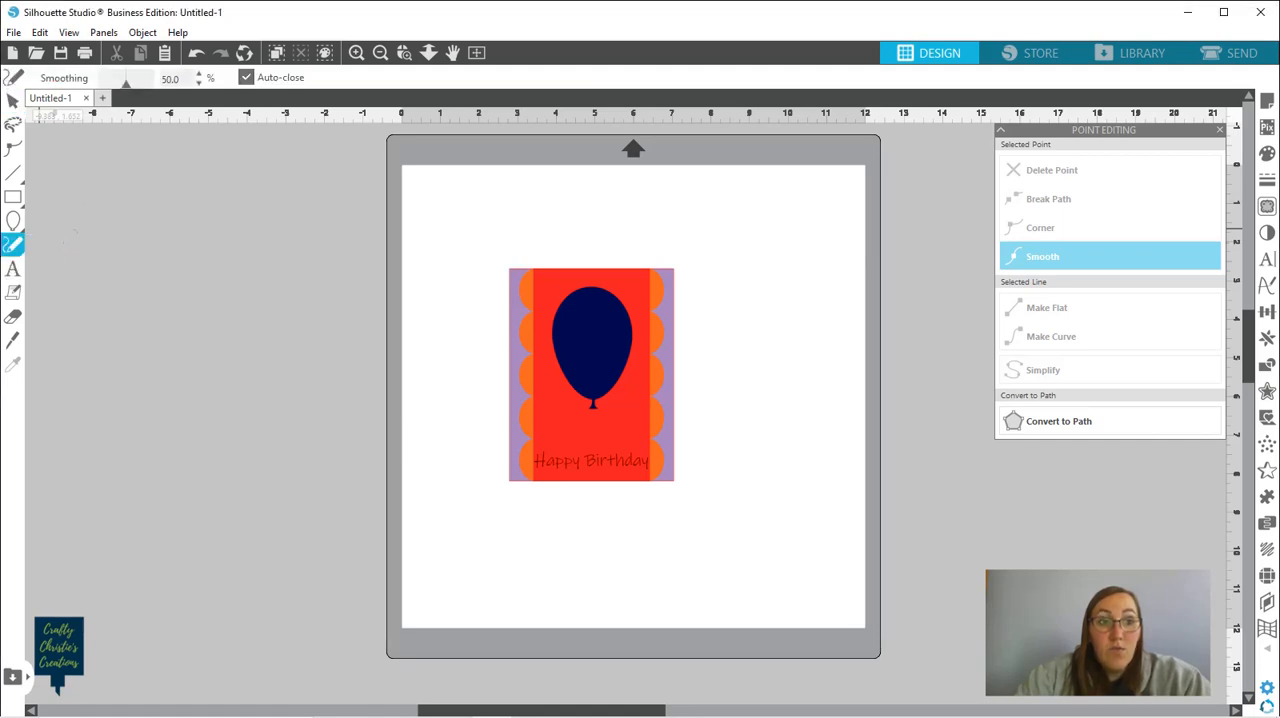
pyautogui.click(259, 169)
pyautogui.click(240, 193)
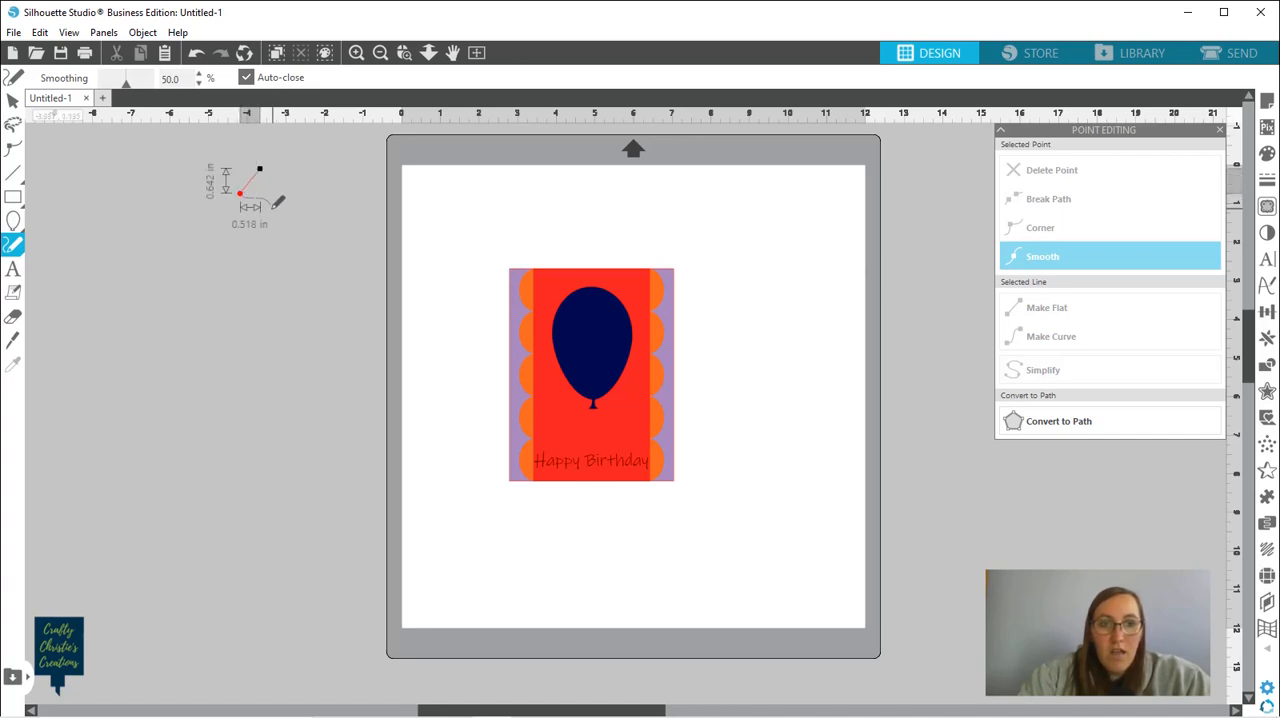
pyautogui.click(276, 215)
pyautogui.click(259, 248)
pyautogui.doubleClick(254, 252)
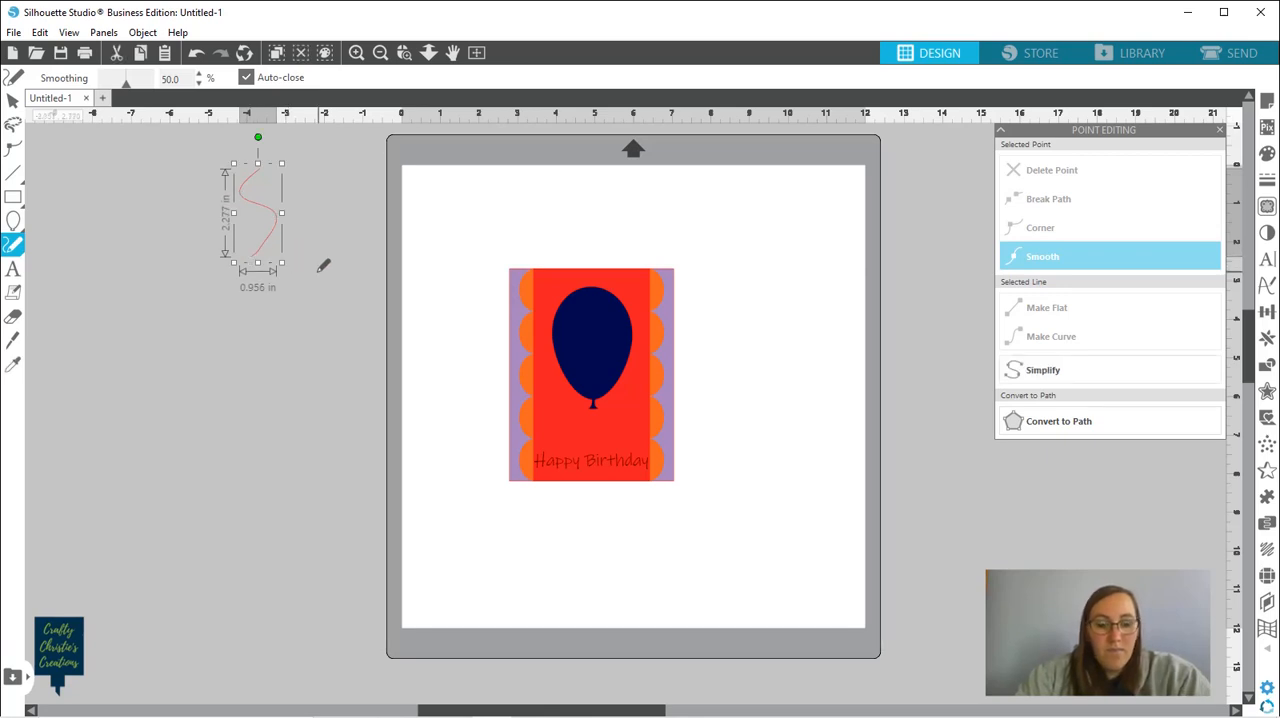
pyautogui.click(12, 101)
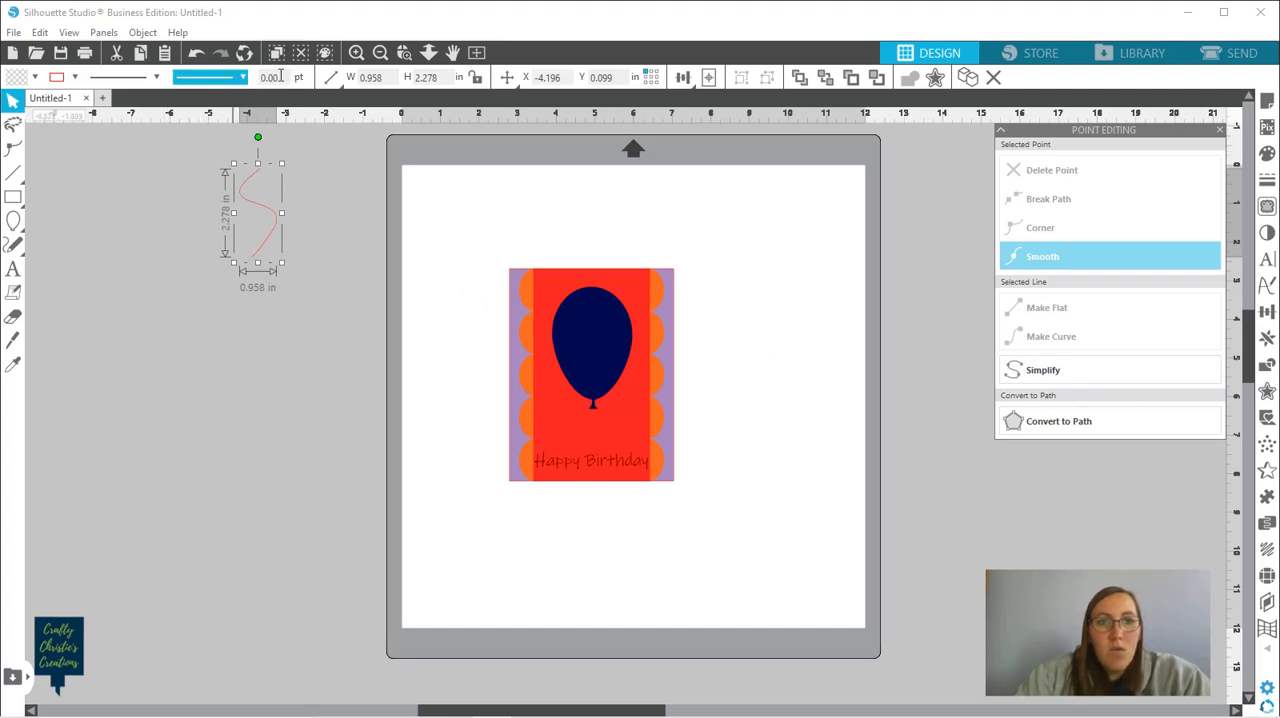
# Set the S-shaped line's thickness to 5 pt
pyautogui.moveTo(280, 78); pyautogui.dragTo(261, 77)
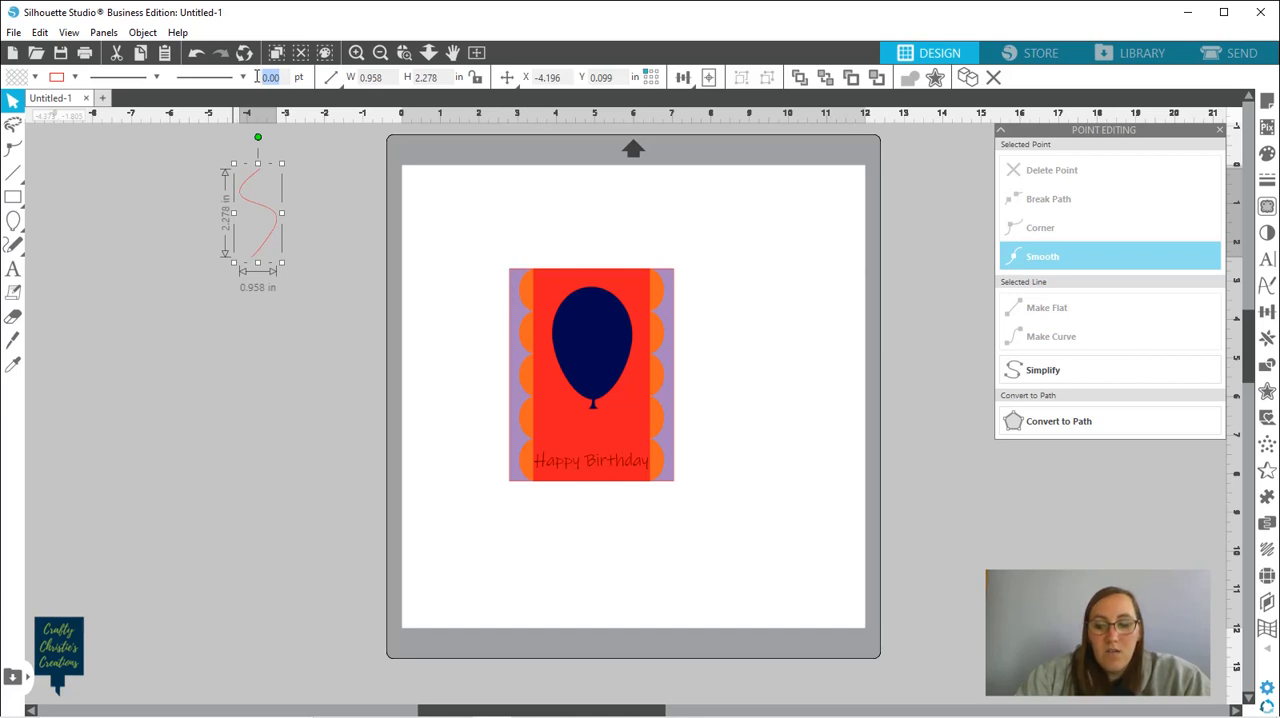
pyautogui.write('5')
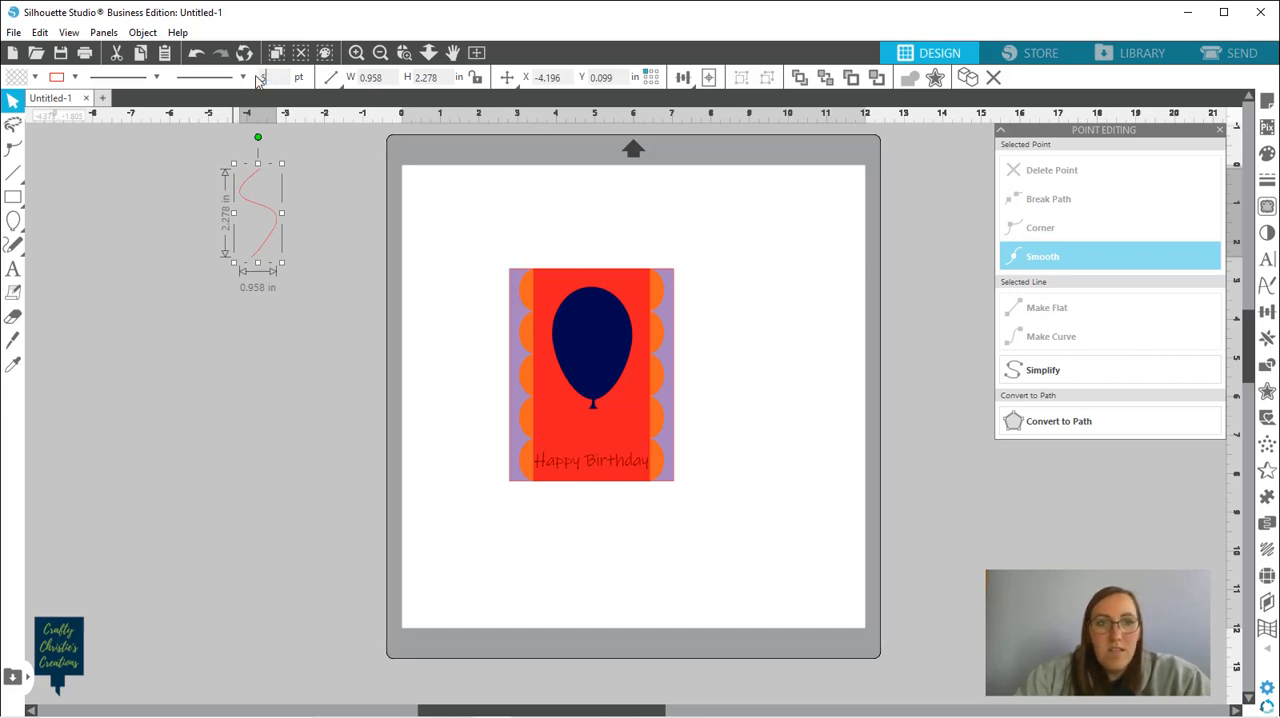
pyautogui.press('Return')
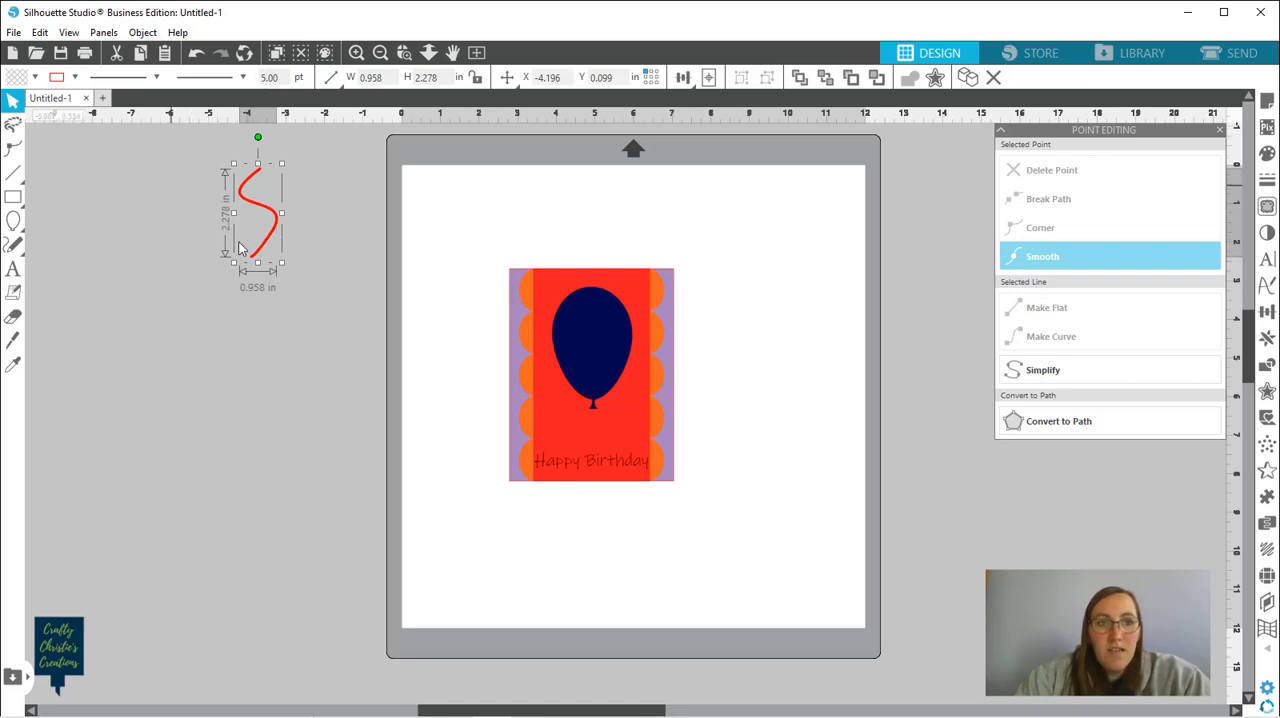
# Move the S-shaped line below the balloon and shrink it to about 0.37 in wide and 0.88 in tall
pyautogui.moveTo(262, 250); pyautogui.dragTo(586, 482)
pyautogui.moveTo(607, 488); pyautogui.dragTo(599, 494)
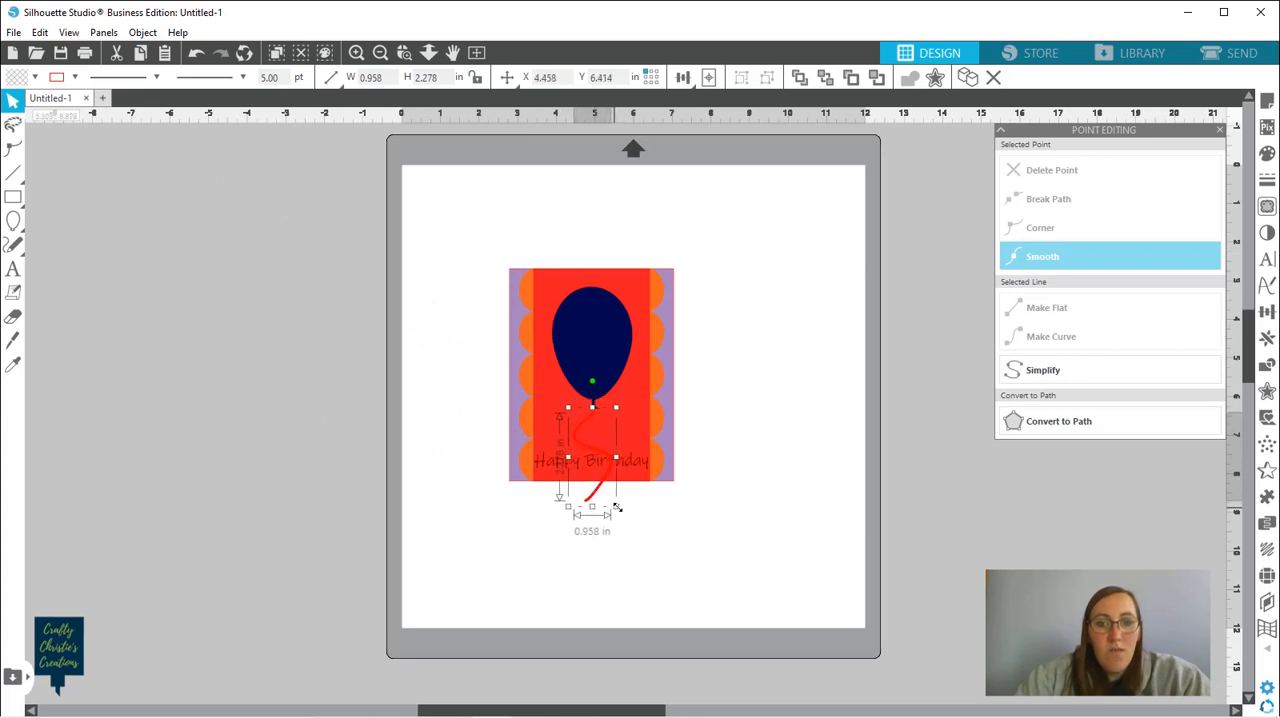
pyautogui.moveTo(618, 507); pyautogui.dragTo(601, 451)
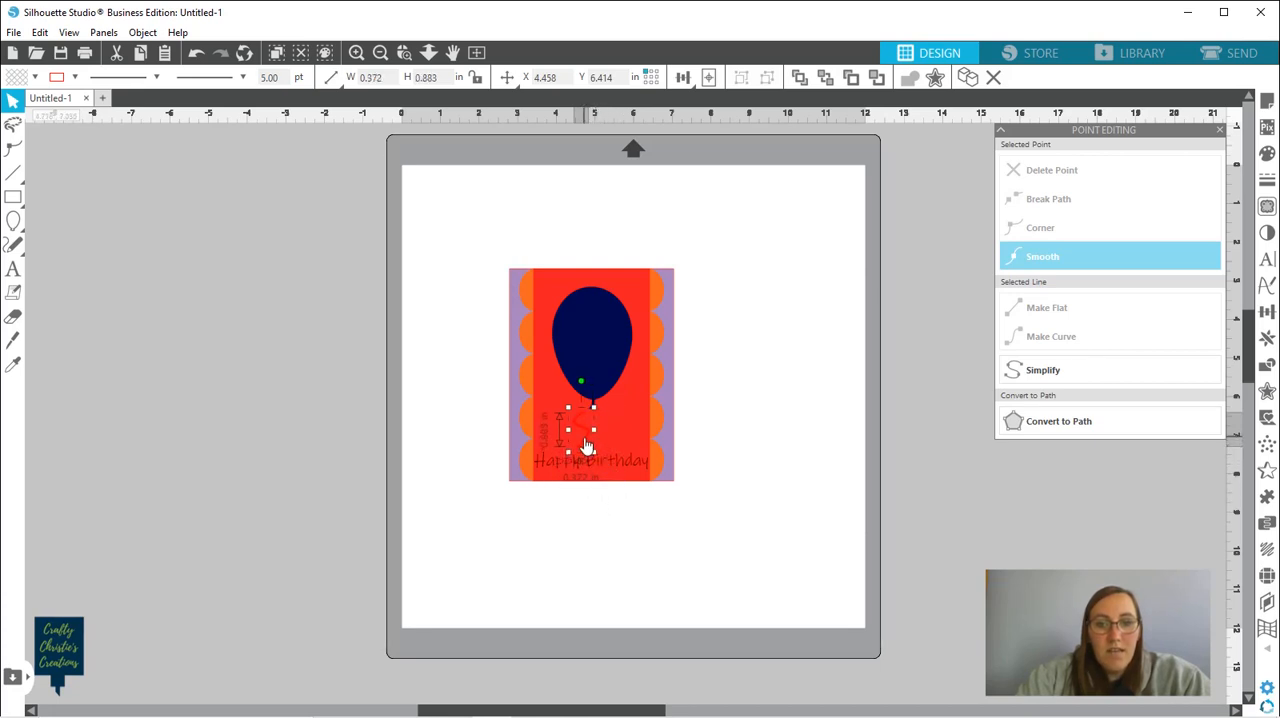
# Undo the accidental shift of the red strip and center the balloon string directly beneath the balloon's knot
pyautogui.click(588, 437)
pyautogui.moveTo(584, 438); pyautogui.dragTo(593, 437)
pyautogui.press('Escape')
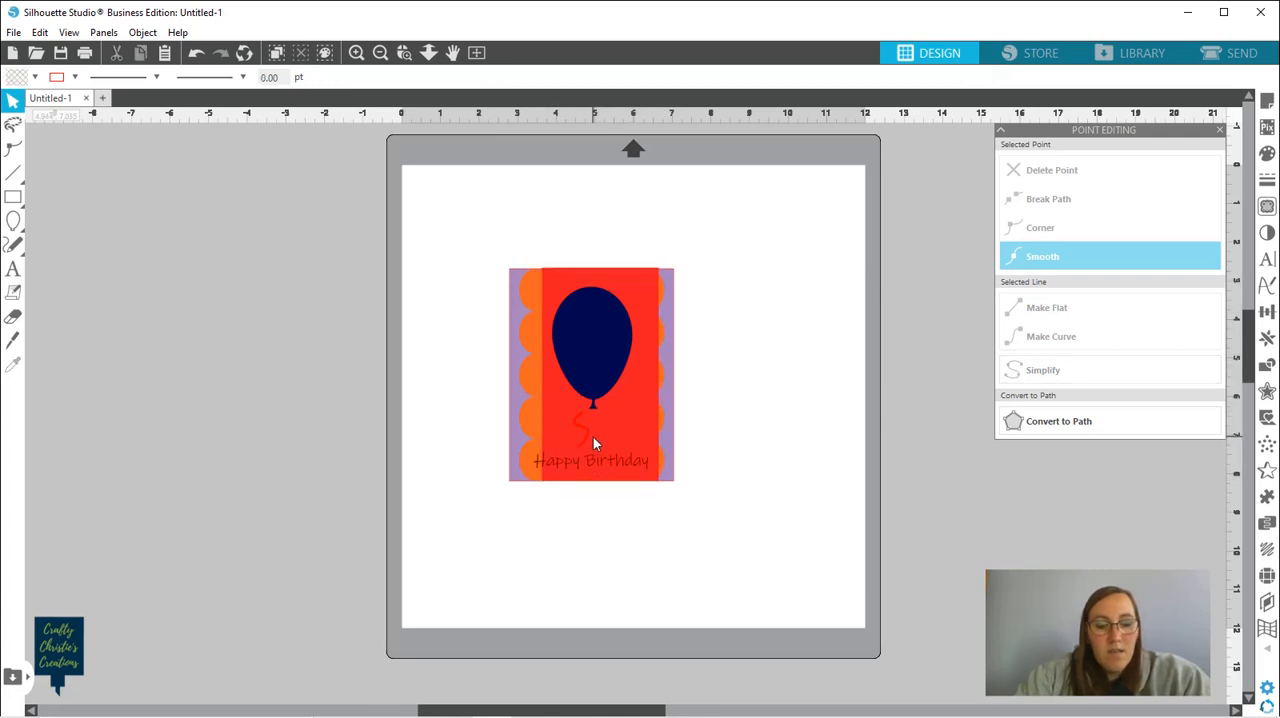
pyautogui.hotkey('ctrl', 'z')
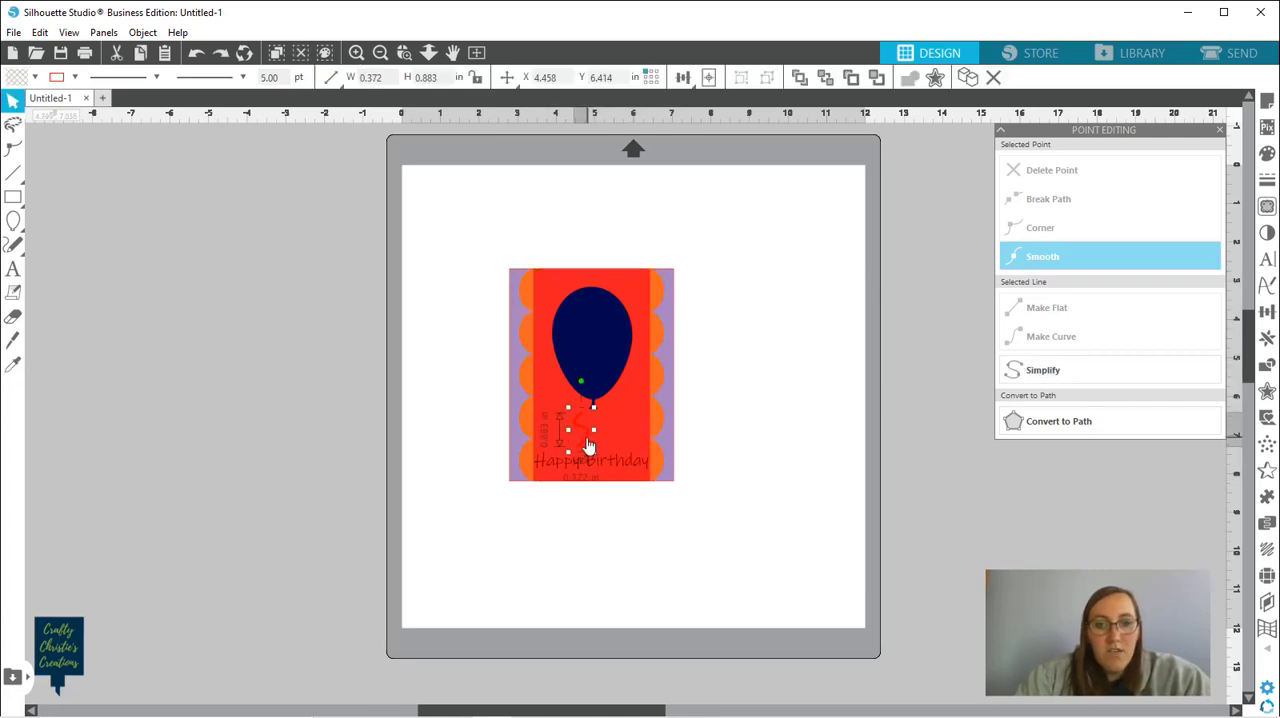
pyautogui.moveTo(587, 440); pyautogui.dragTo(598, 437)
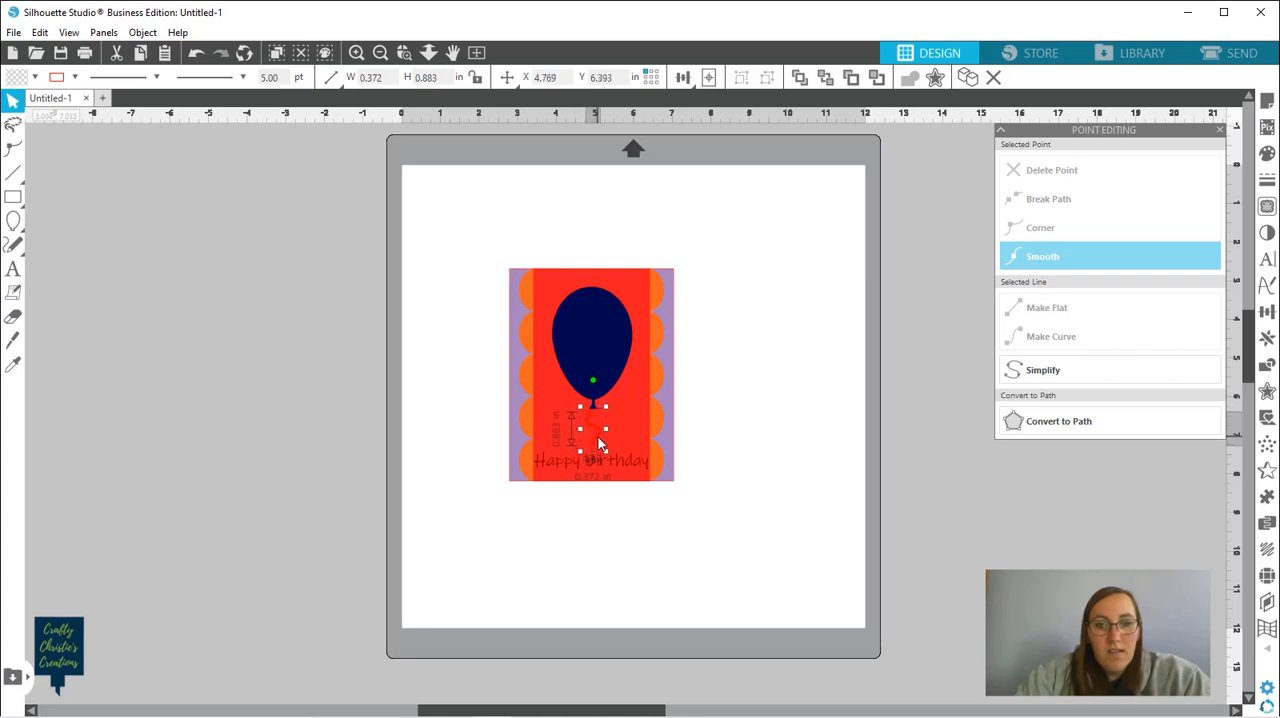
pyautogui.click(674, 537)
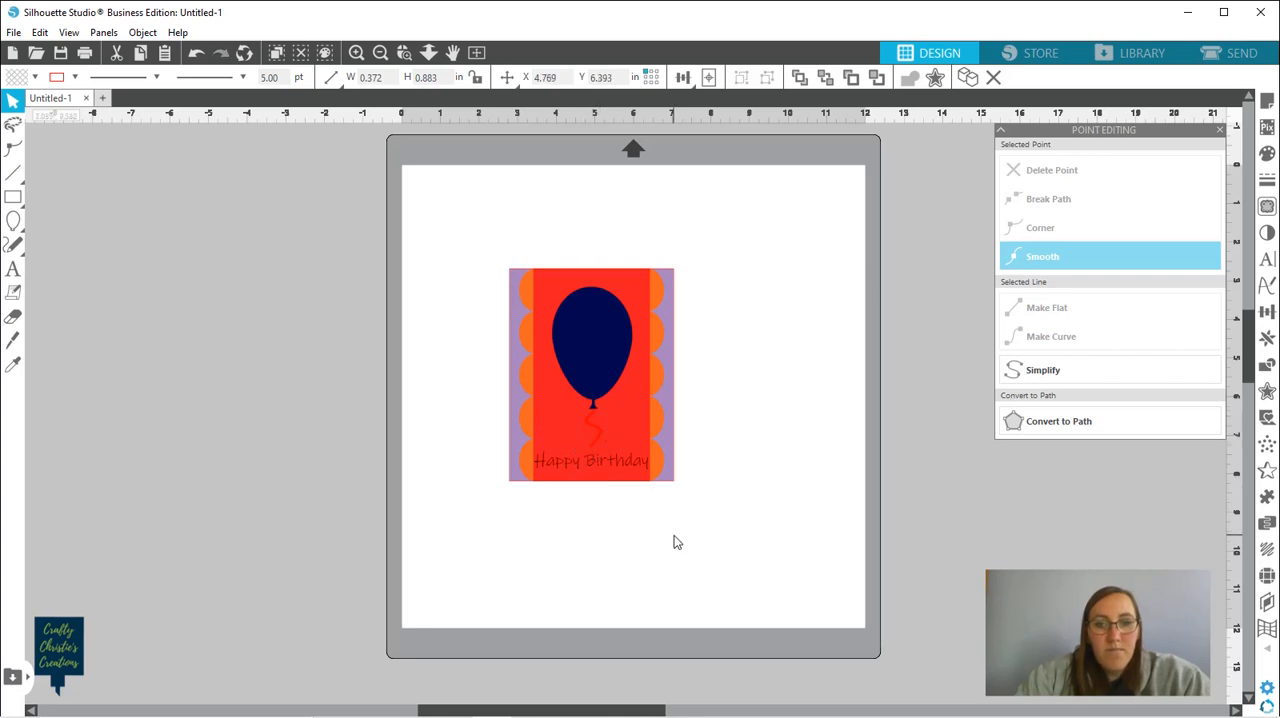
# Apply a black fill to the balloon string
pyautogui.click(597, 445)
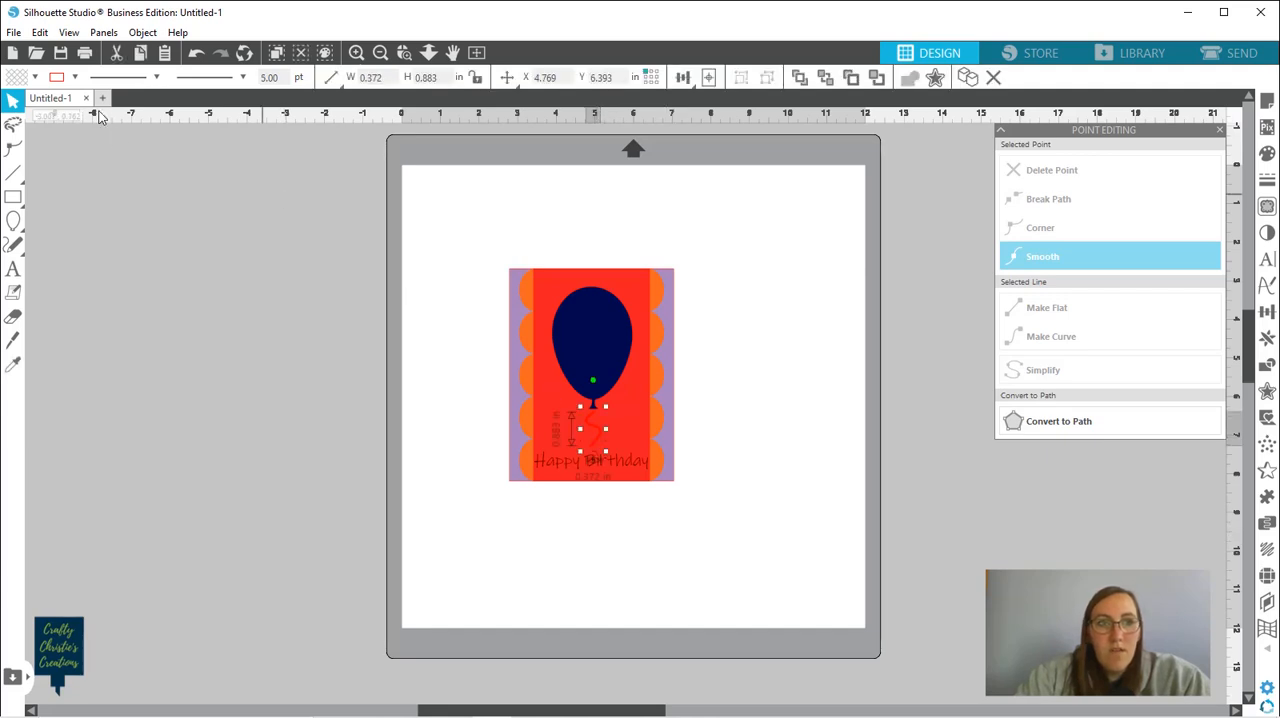
pyautogui.click(35, 78)
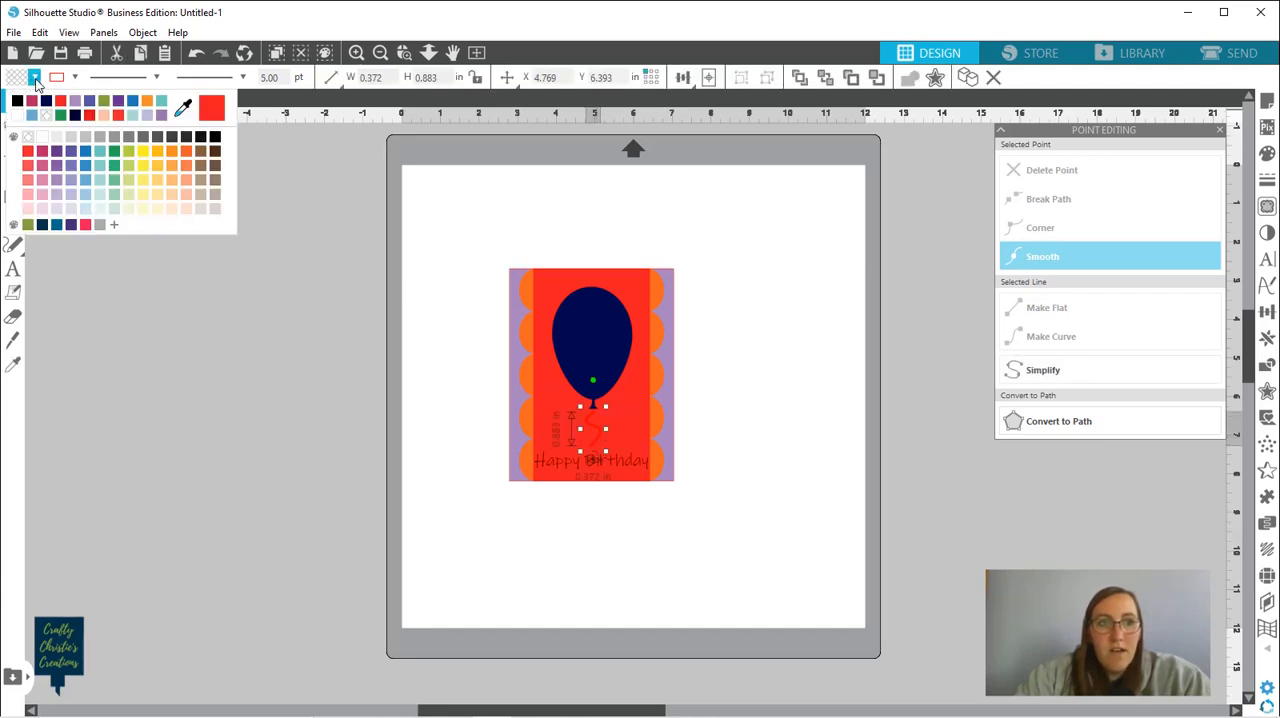
pyautogui.click(16, 102)
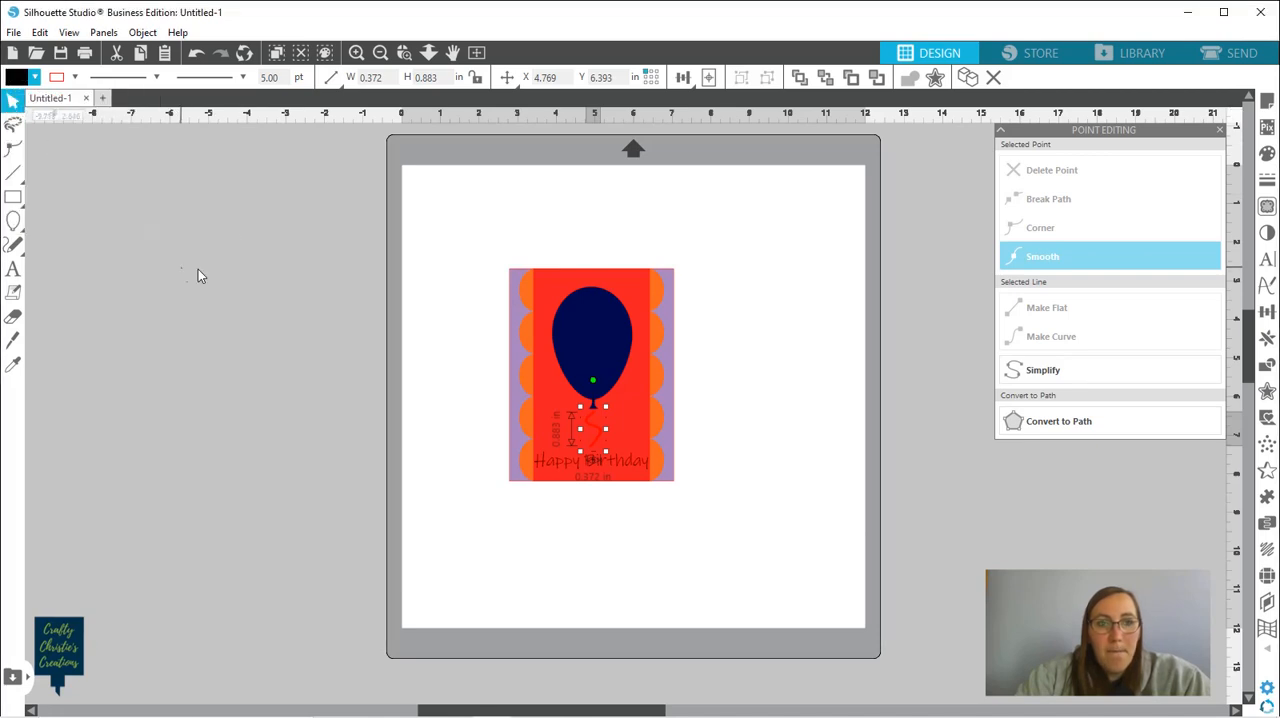
pyautogui.click(314, 429)
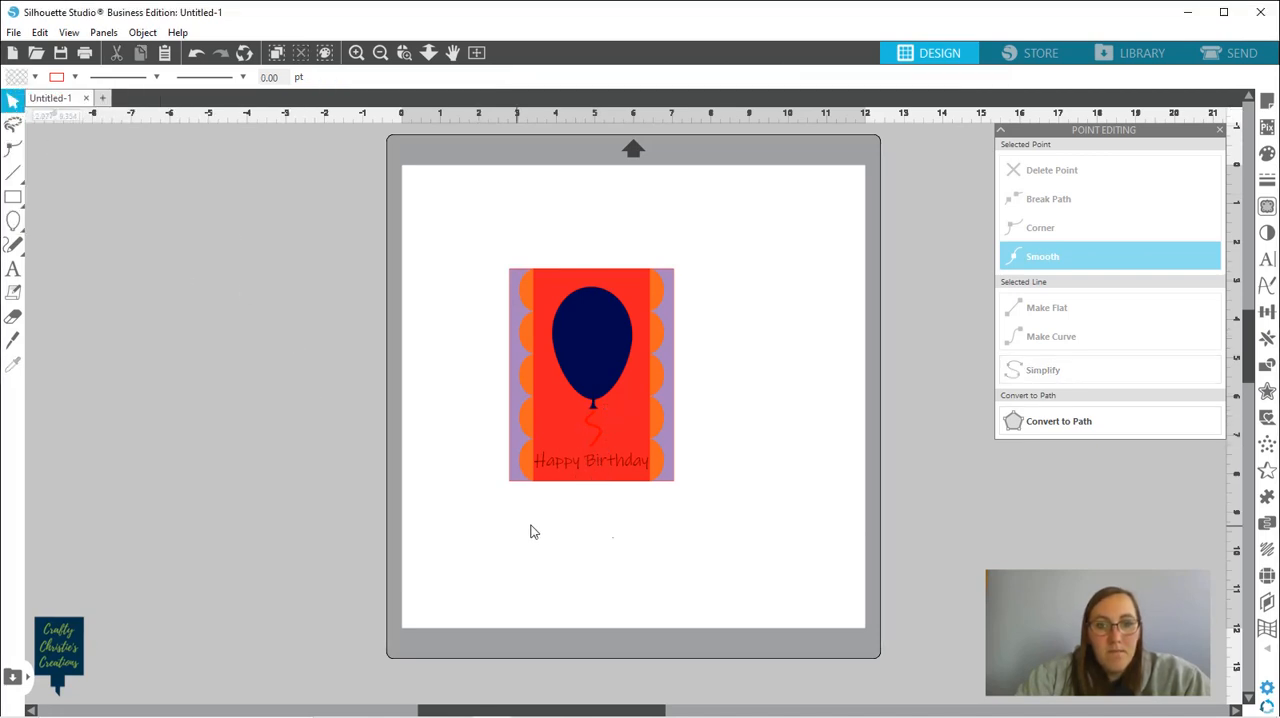
pyautogui.click(598, 443)
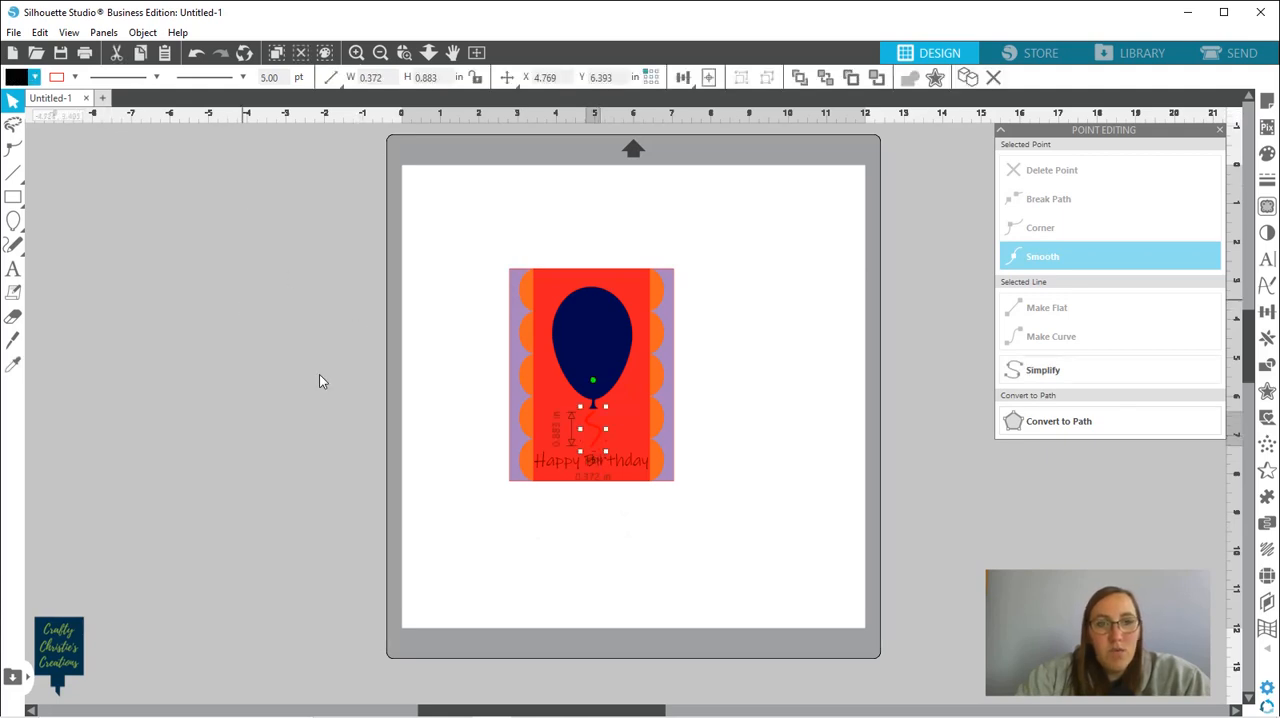
pyautogui.click(567, 547)
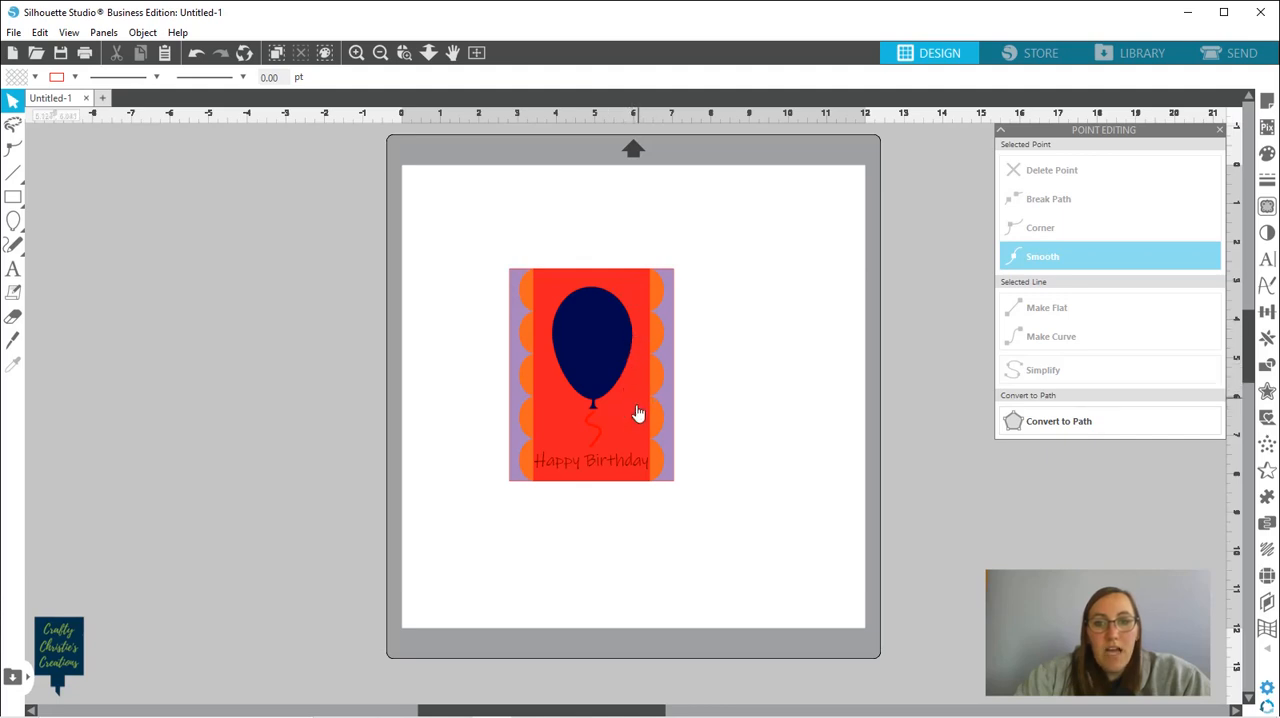
# Subtract the navy balloon from the red strip to cut a balloon-shaped opening
pyautogui.click(607, 360)
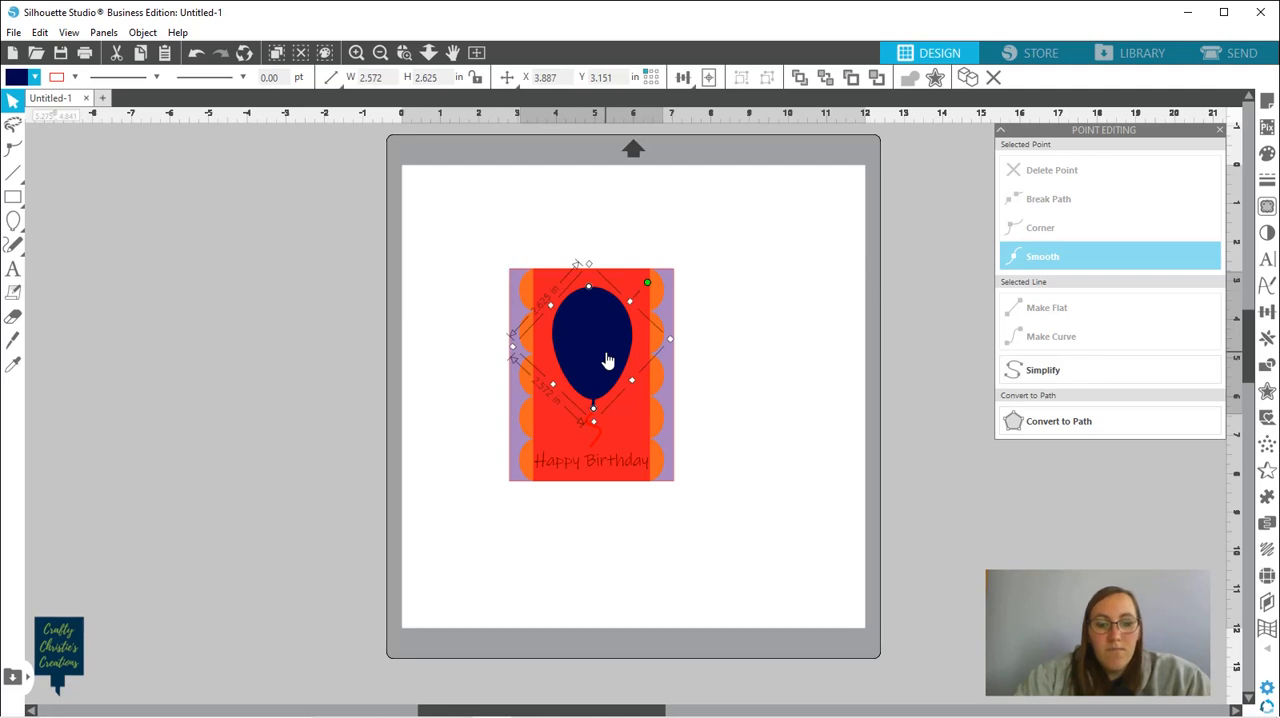
pyautogui.click(633, 413)
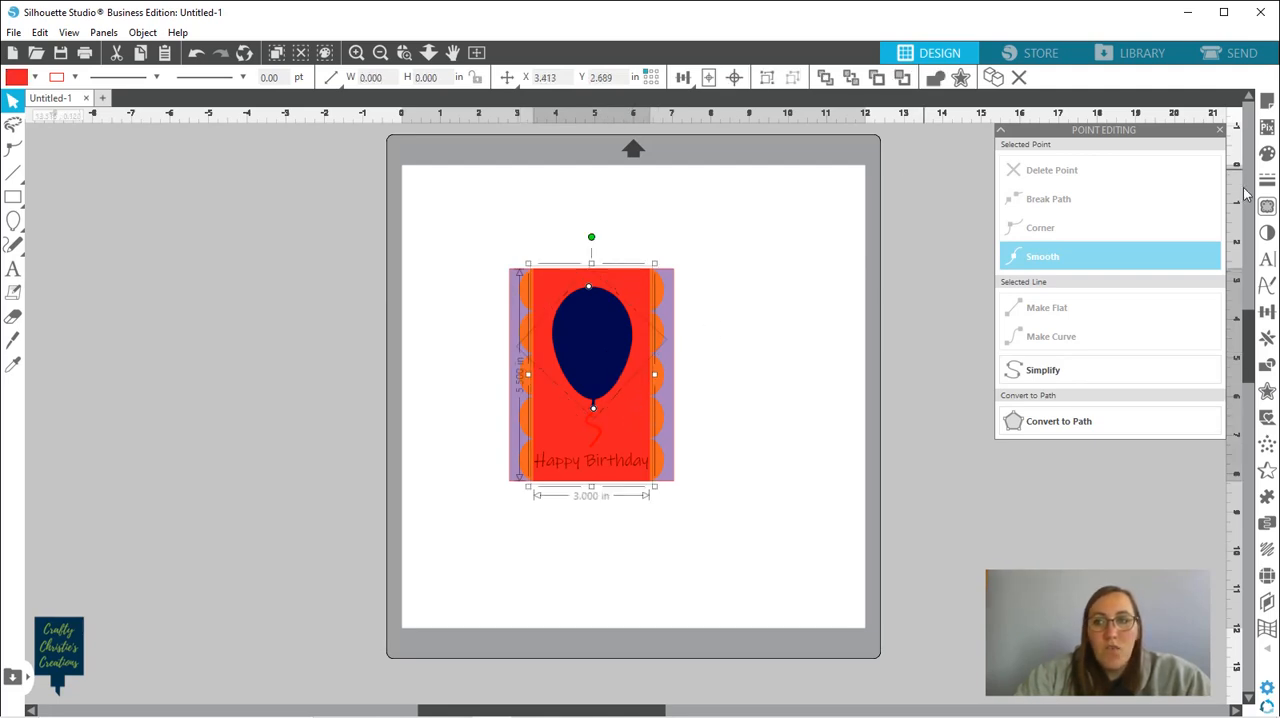
pyautogui.click(1266, 367)
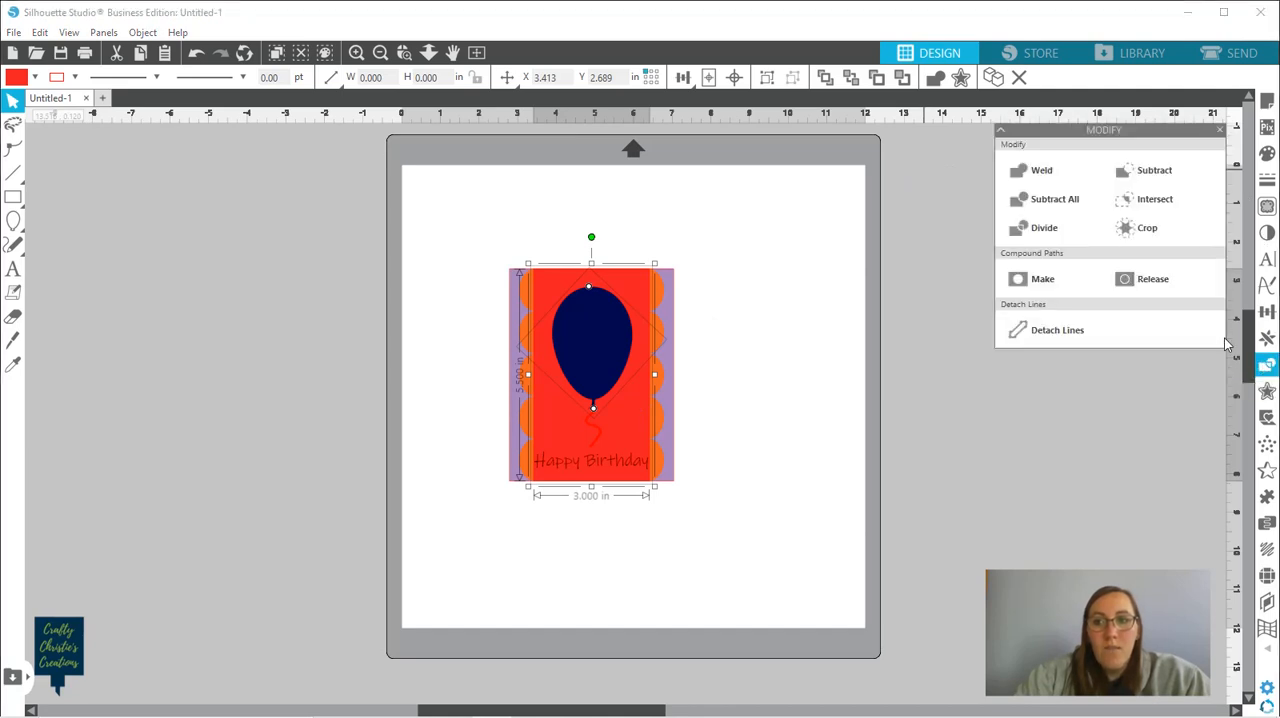
pyautogui.click(1157, 176)
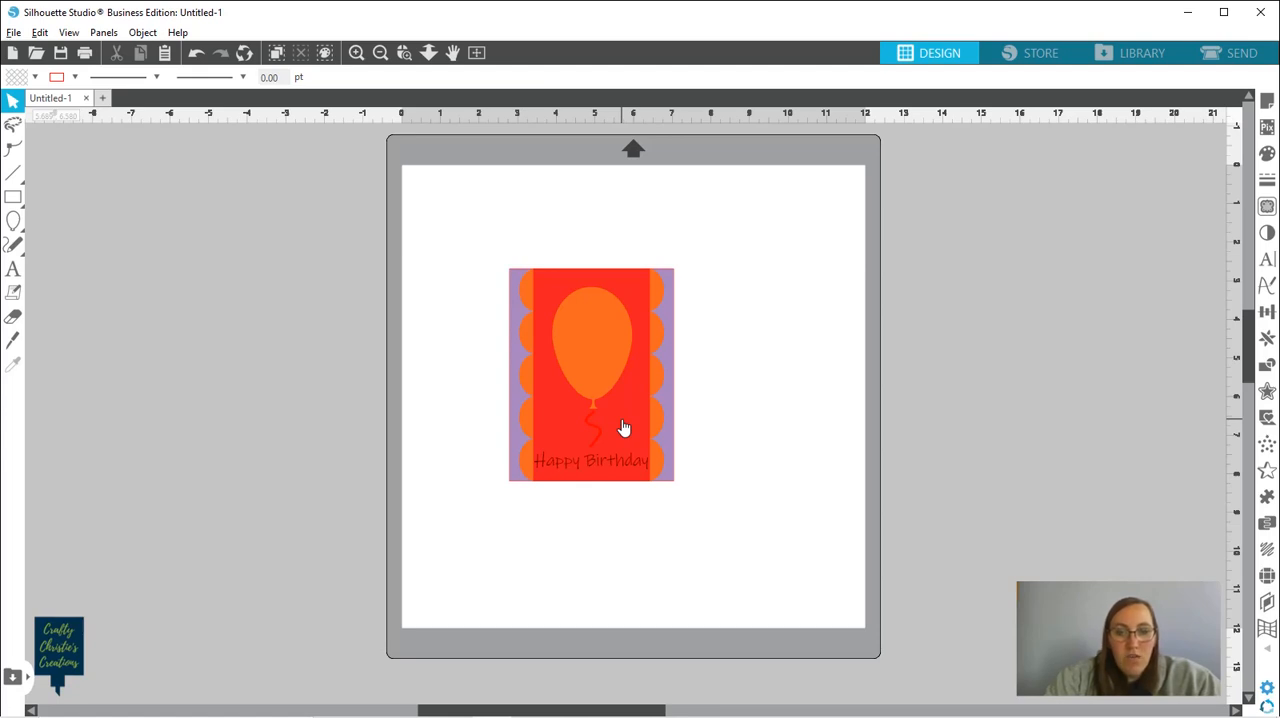
# Move the cut-out red strip onto the empty mat area beside the card and show the grid
pyautogui.moveTo(622, 428); pyautogui.dragTo(786, 423)
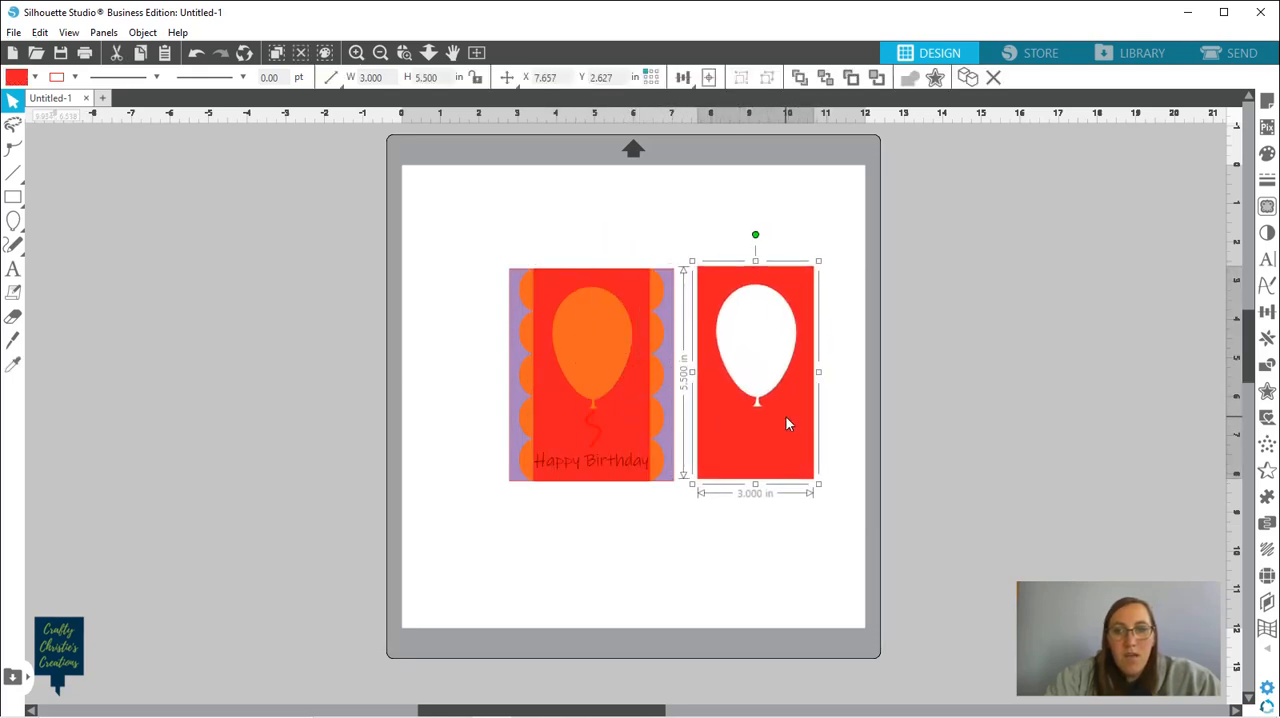
pyautogui.click(68, 34)
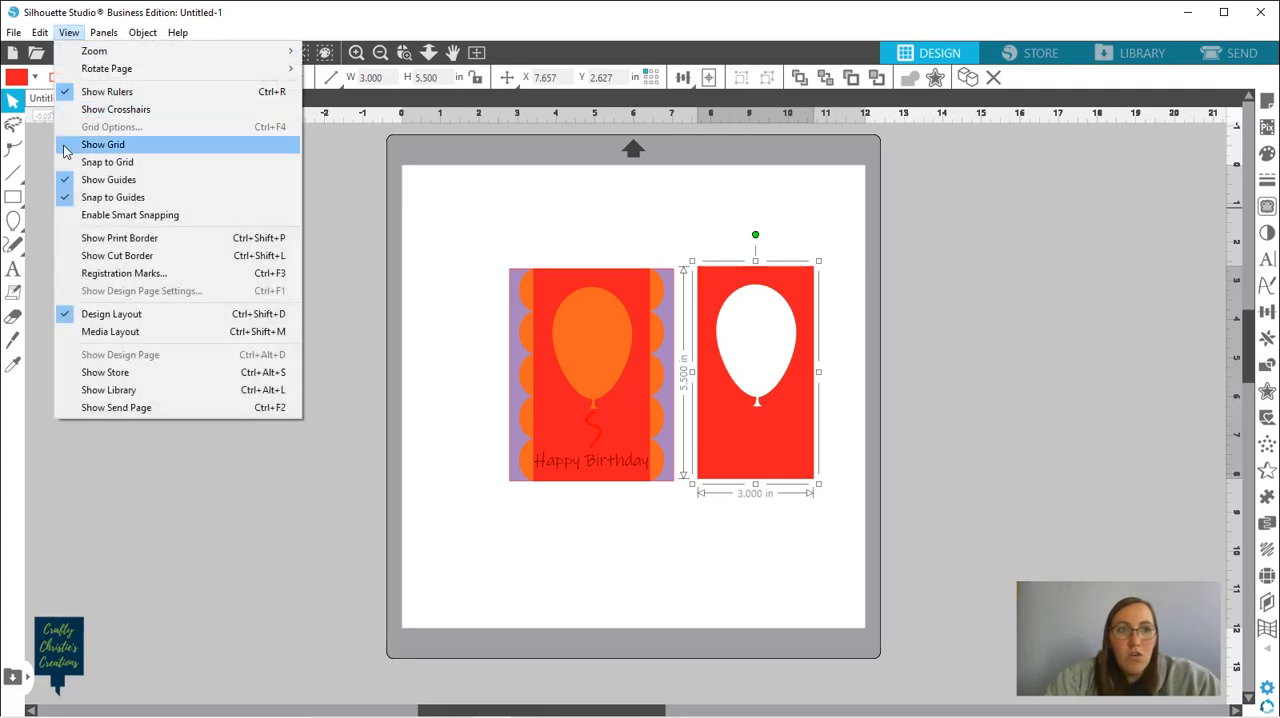
pyautogui.click(102, 145)
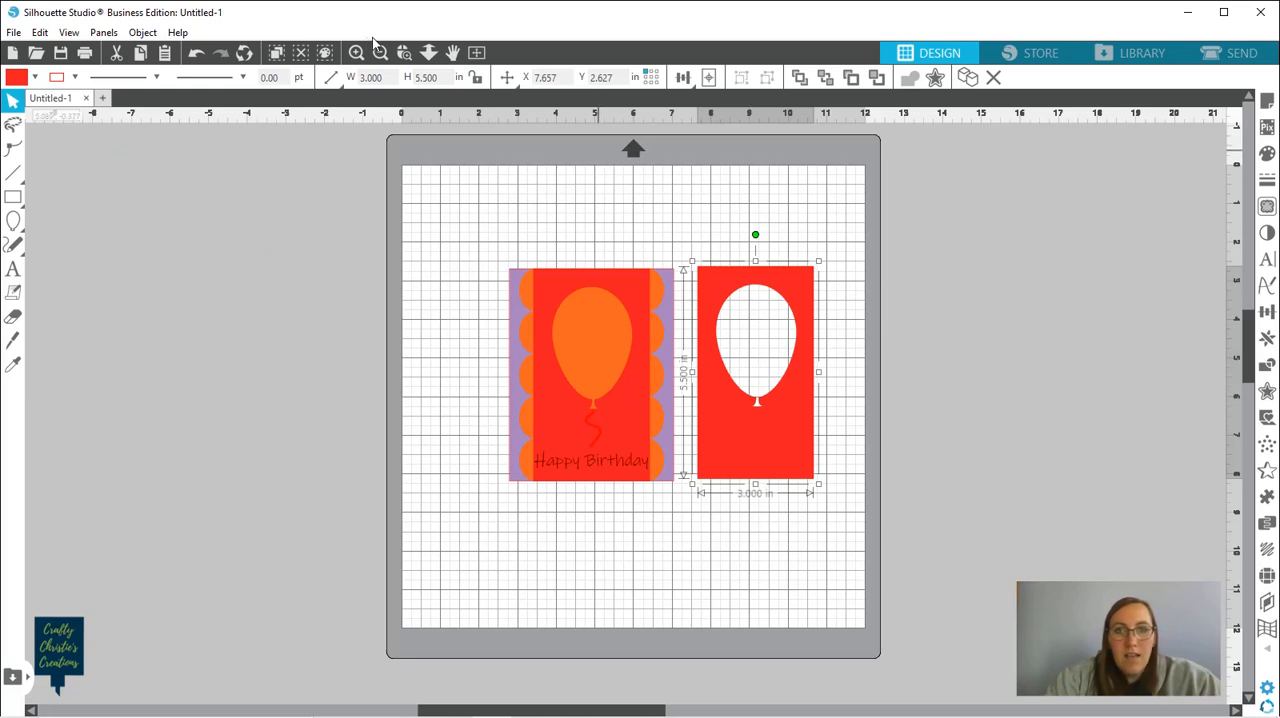
# Line up the separate cut-out red strip's edges with the grid lines at 8 in and 11 in across
pyautogui.click(404, 57)
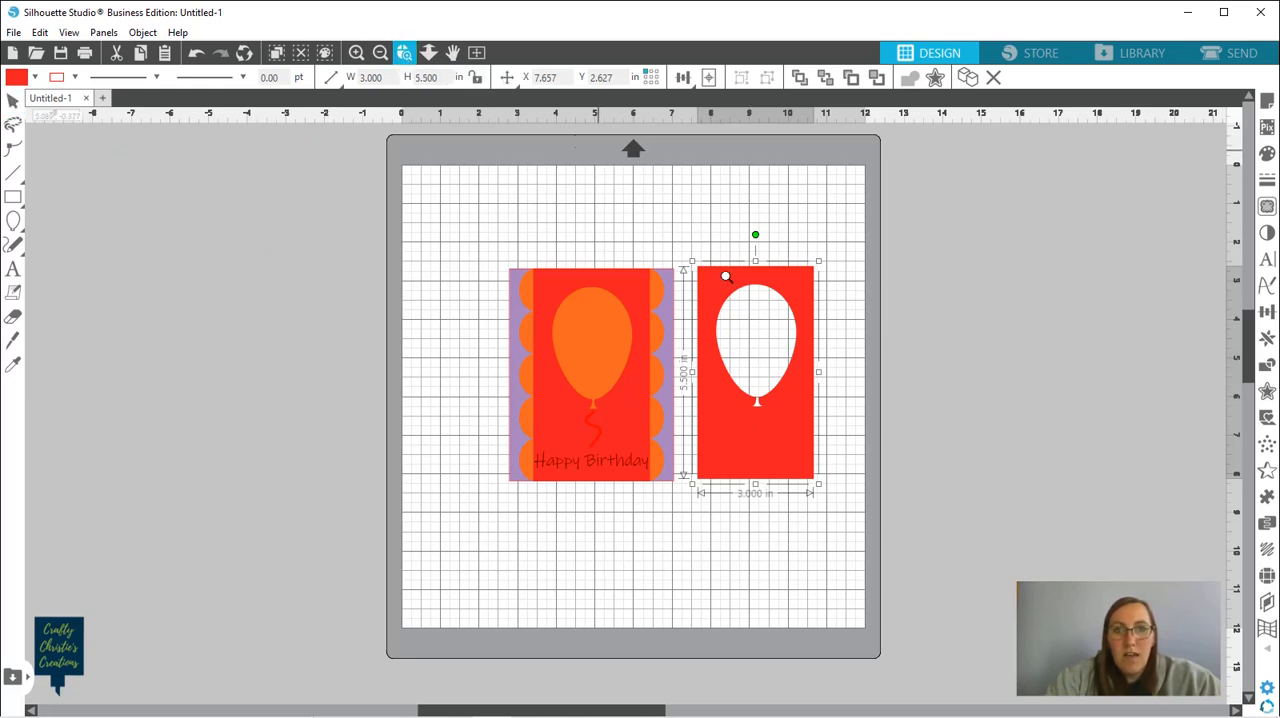
pyautogui.click(740, 409)
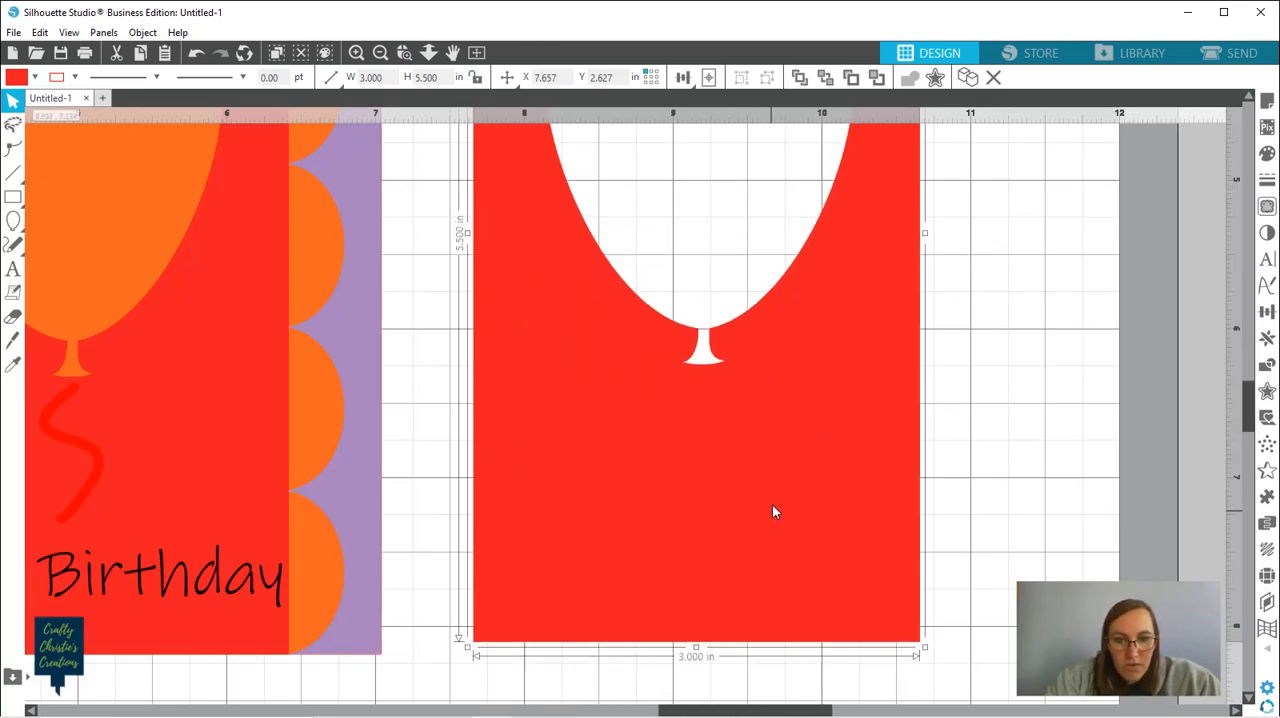
pyautogui.moveTo(774, 500); pyautogui.dragTo(825, 503)
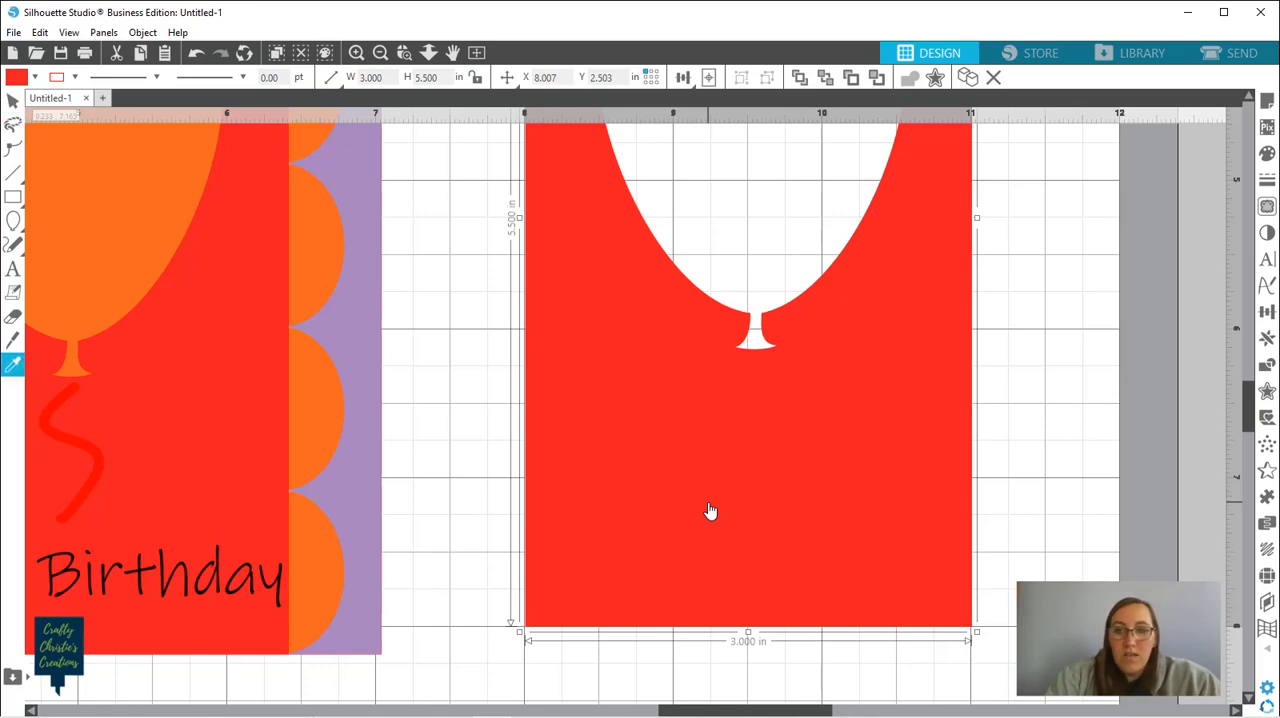
pyautogui.scroll(-2, 710, 511)
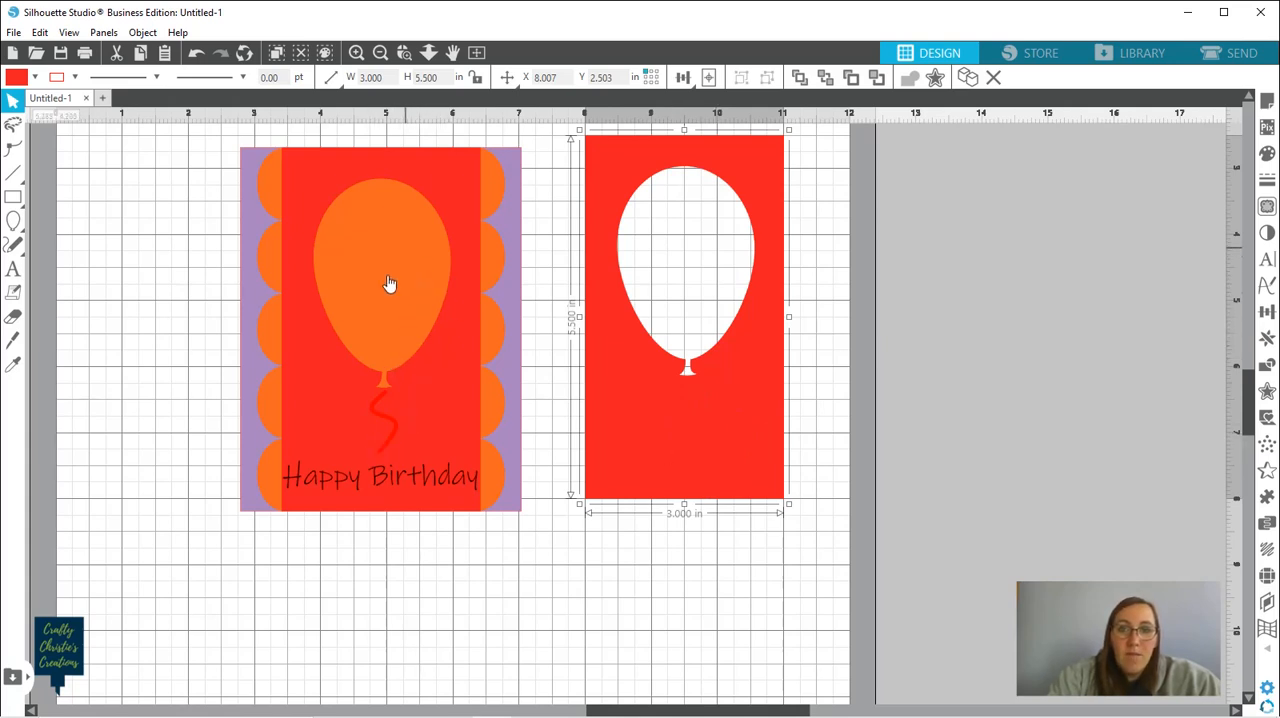
# Try shortening the separate red strip by resizing it to about 3.93 in high, and undo the resize
pyautogui.doubleClick(697, 453)
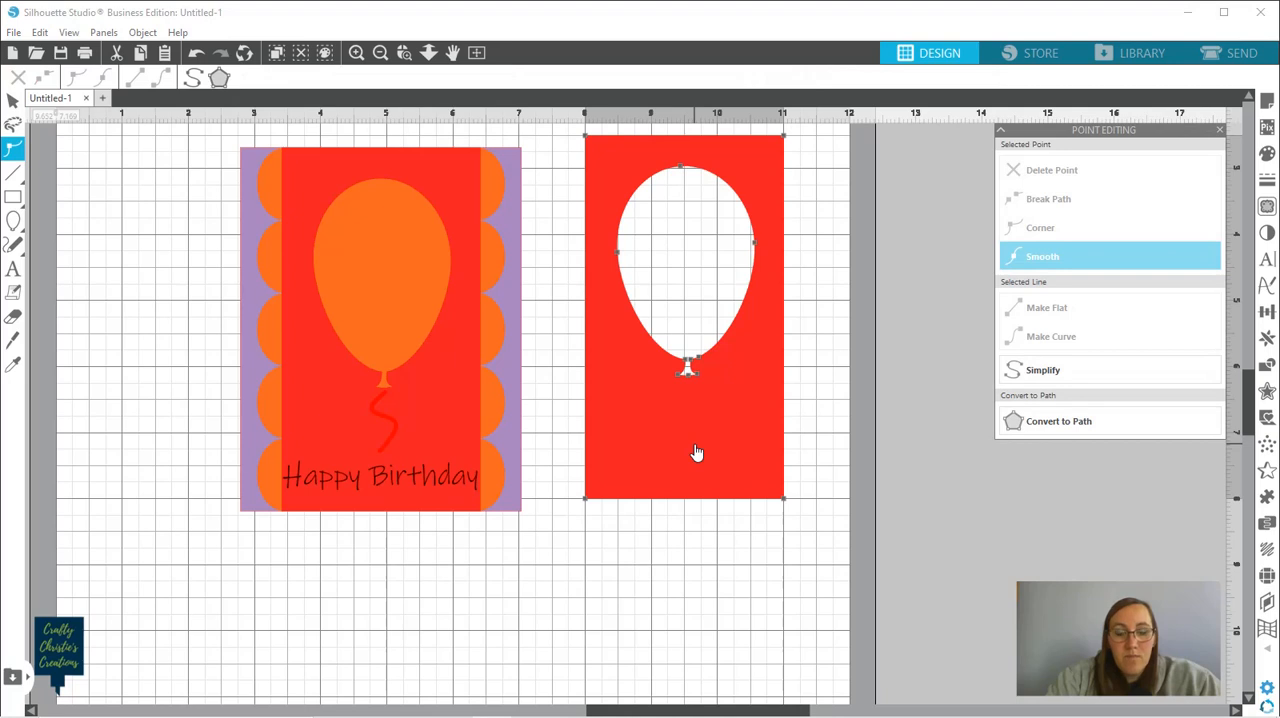
pyautogui.click(674, 554)
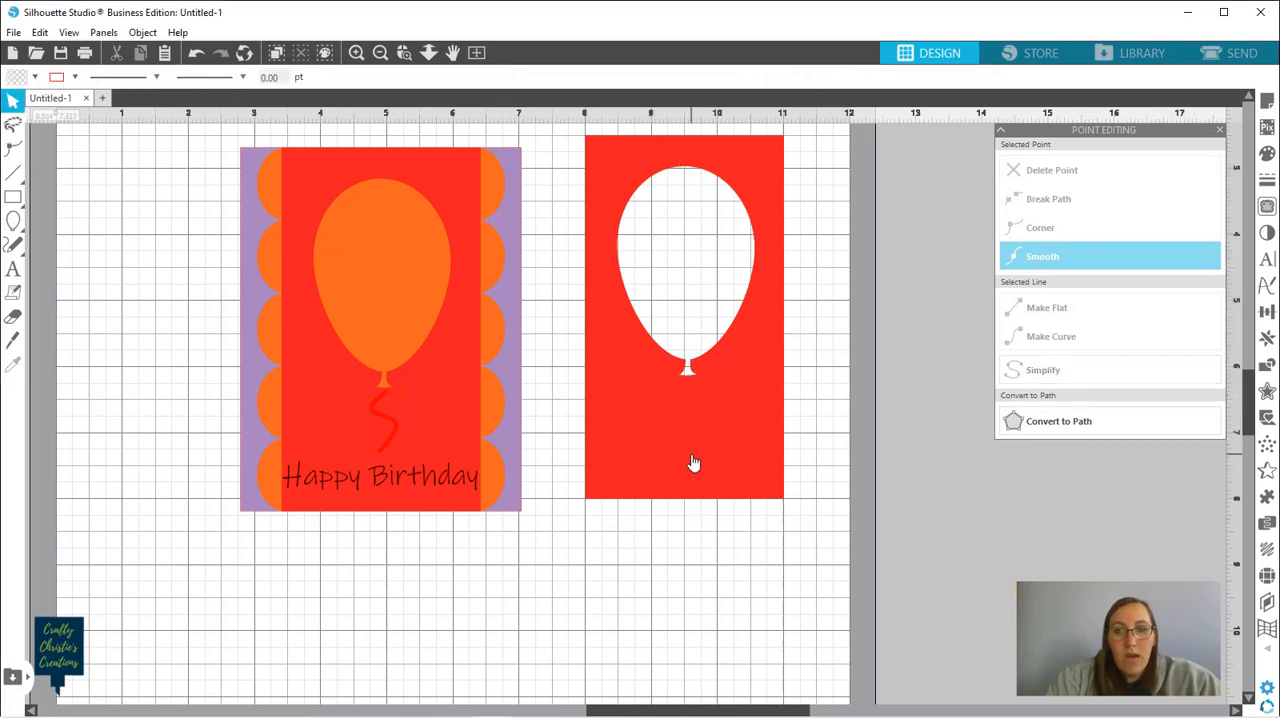
pyautogui.click(693, 462)
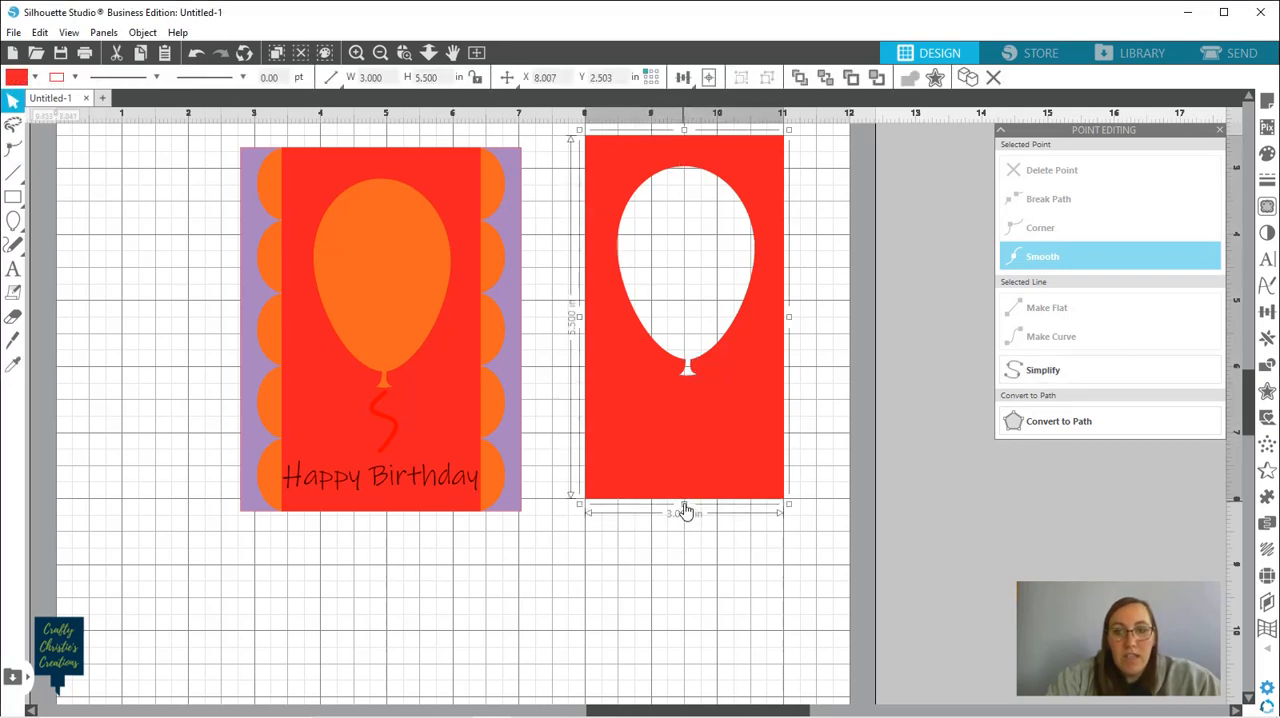
pyautogui.moveTo(684, 504); pyautogui.dragTo(681, 400)
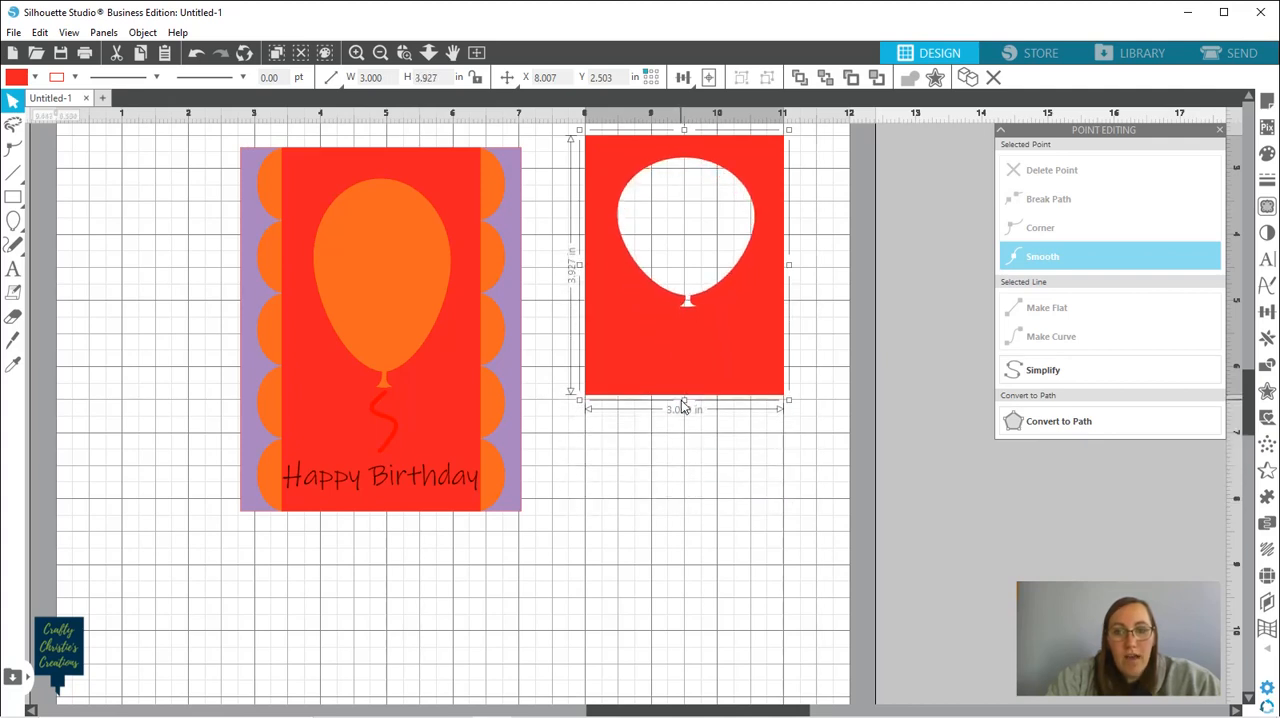
pyautogui.press('i')
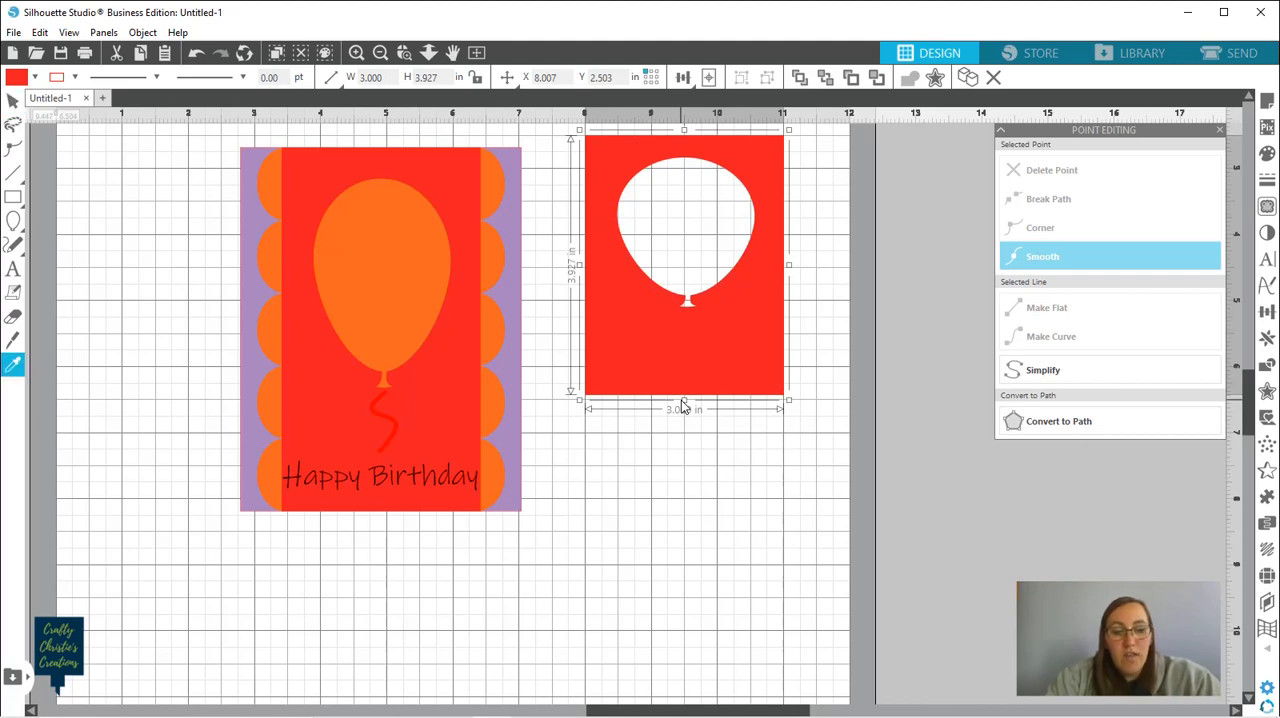
pyautogui.hotkey('ctrl', 'z')
pyautogui.press('v')
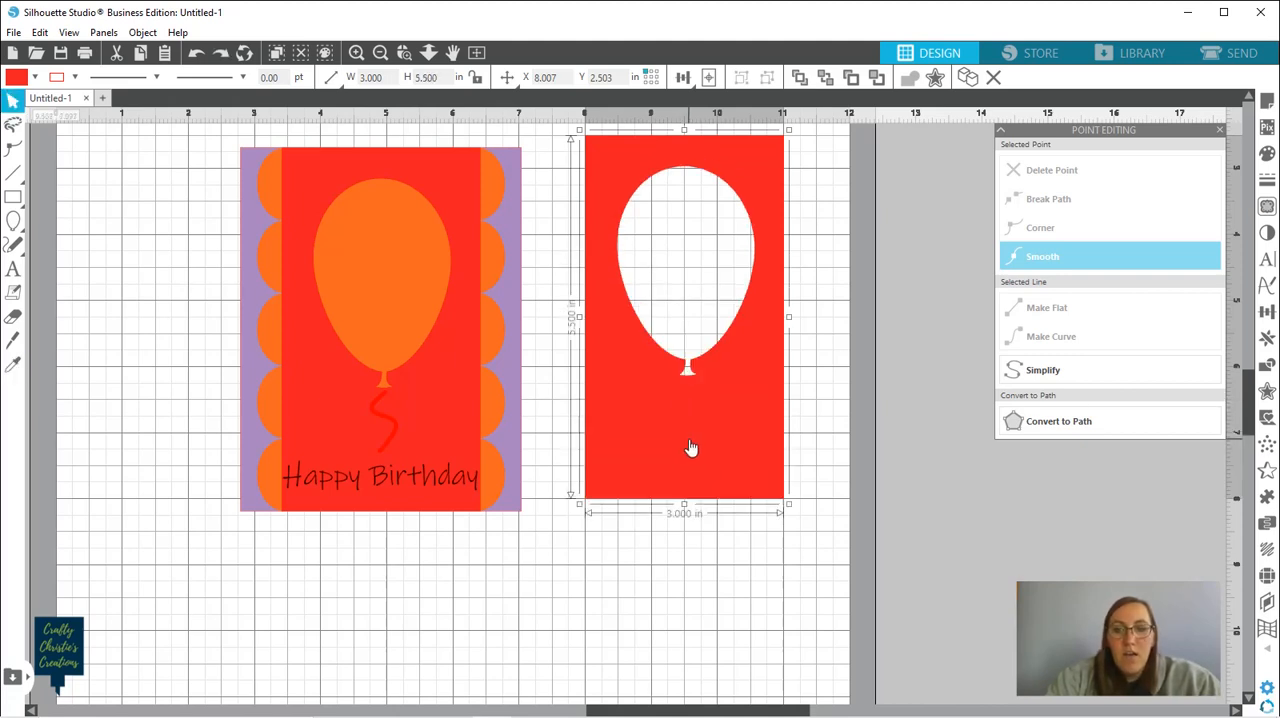
# Edit the separate red strip's points and raise both lower corners to the grid line at about 6.5 in down
pyautogui.doubleClick(690, 448)
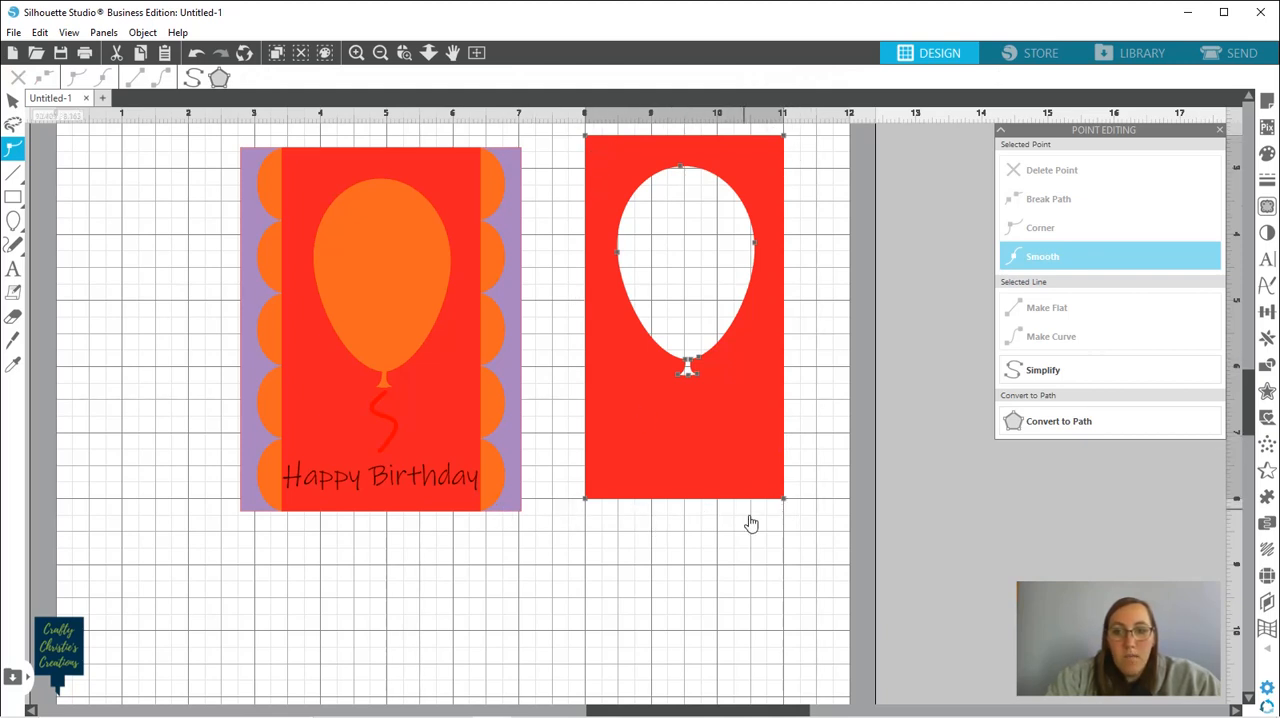
pyautogui.click(785, 500)
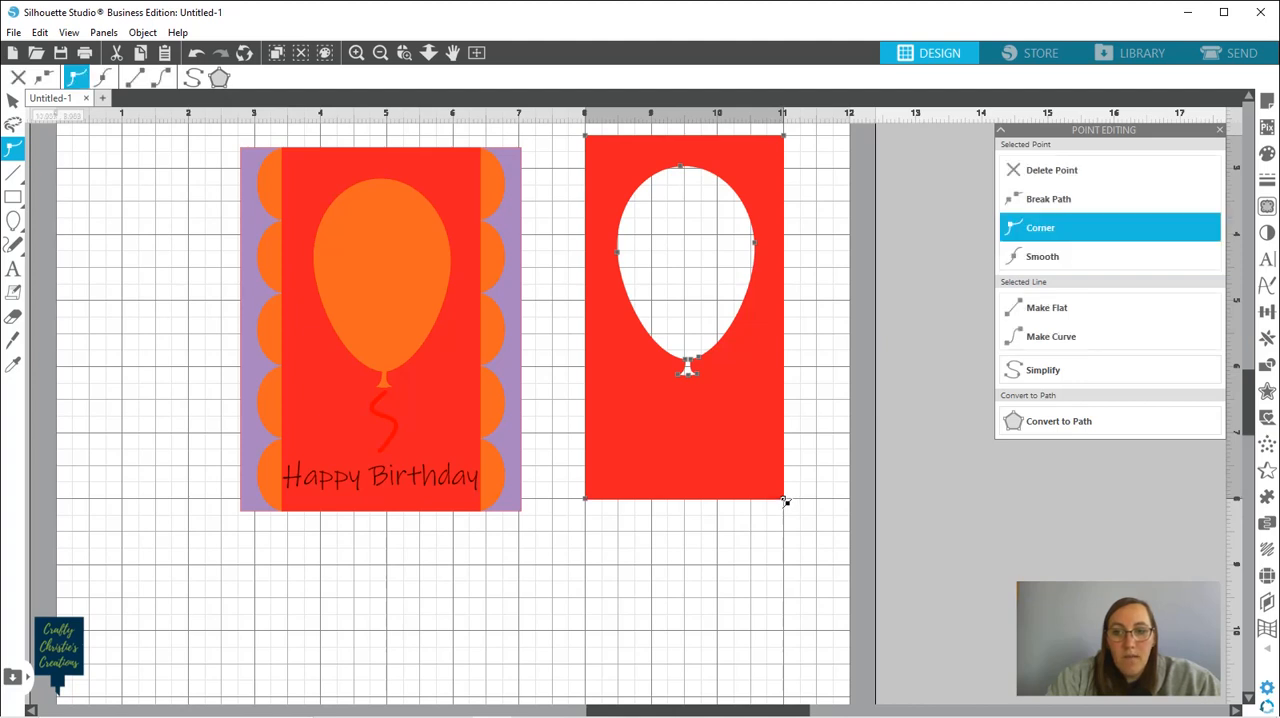
pyautogui.moveTo(787, 502); pyautogui.dragTo(783, 402)
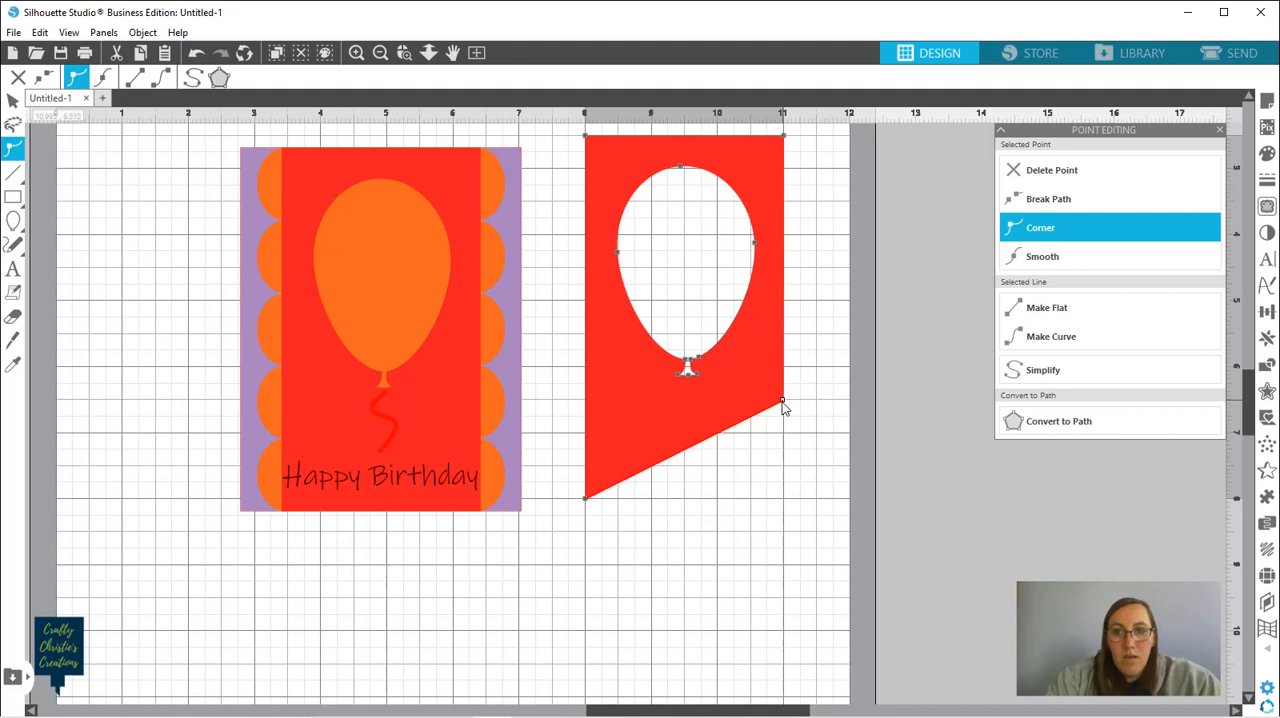
pyautogui.click(587, 500)
pyautogui.moveTo(586, 500); pyautogui.dragTo(585, 400)
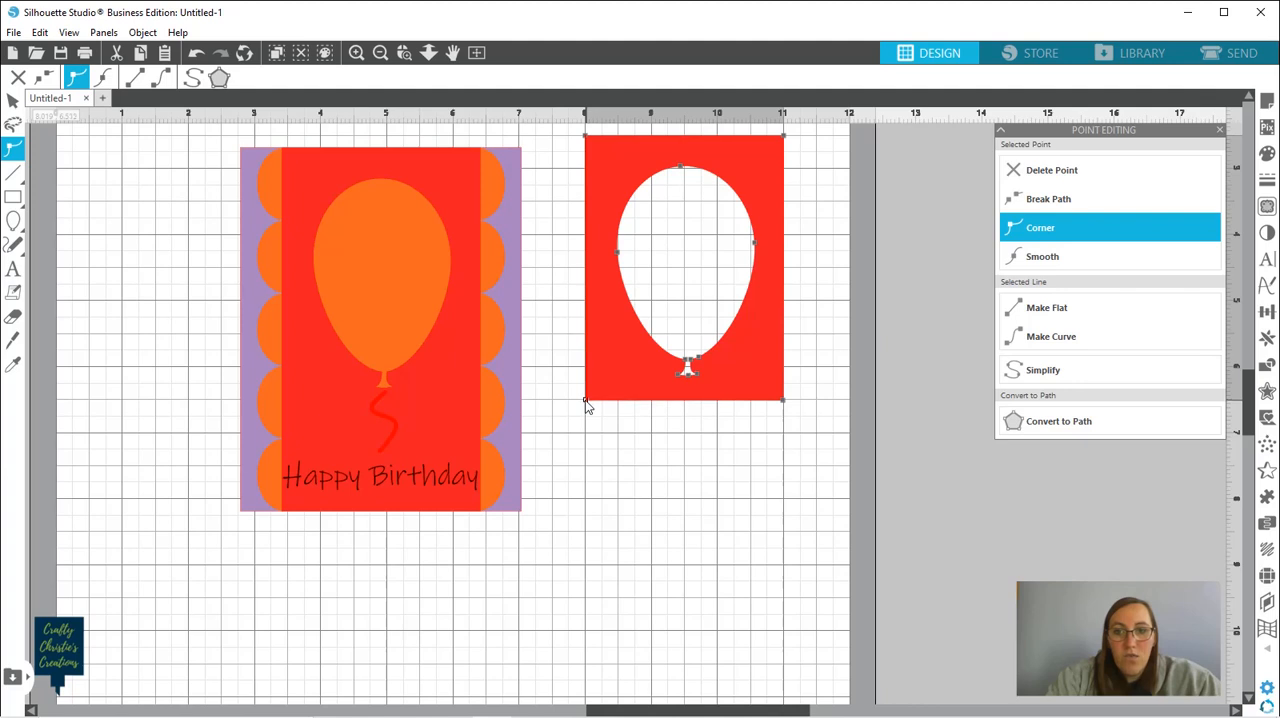
pyautogui.moveTo(585, 400); pyautogui.dragTo(586, 396)
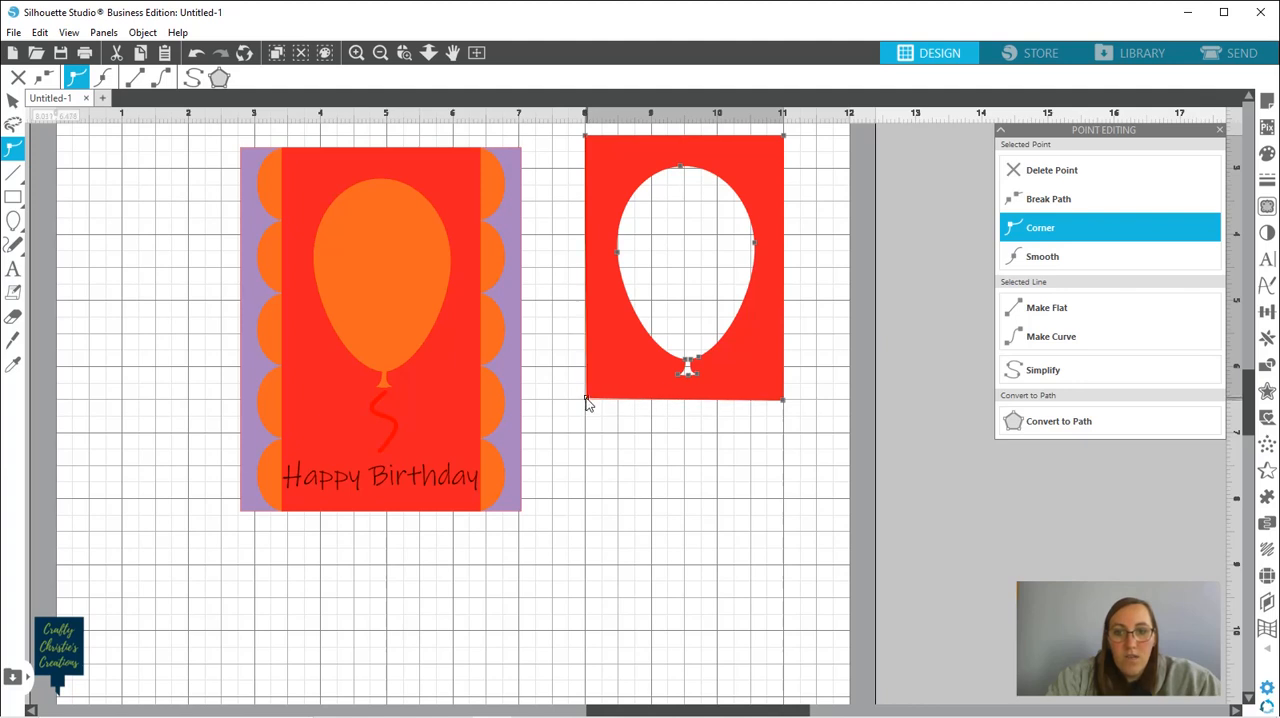
pyautogui.moveTo(586, 398); pyautogui.dragTo(586, 401)
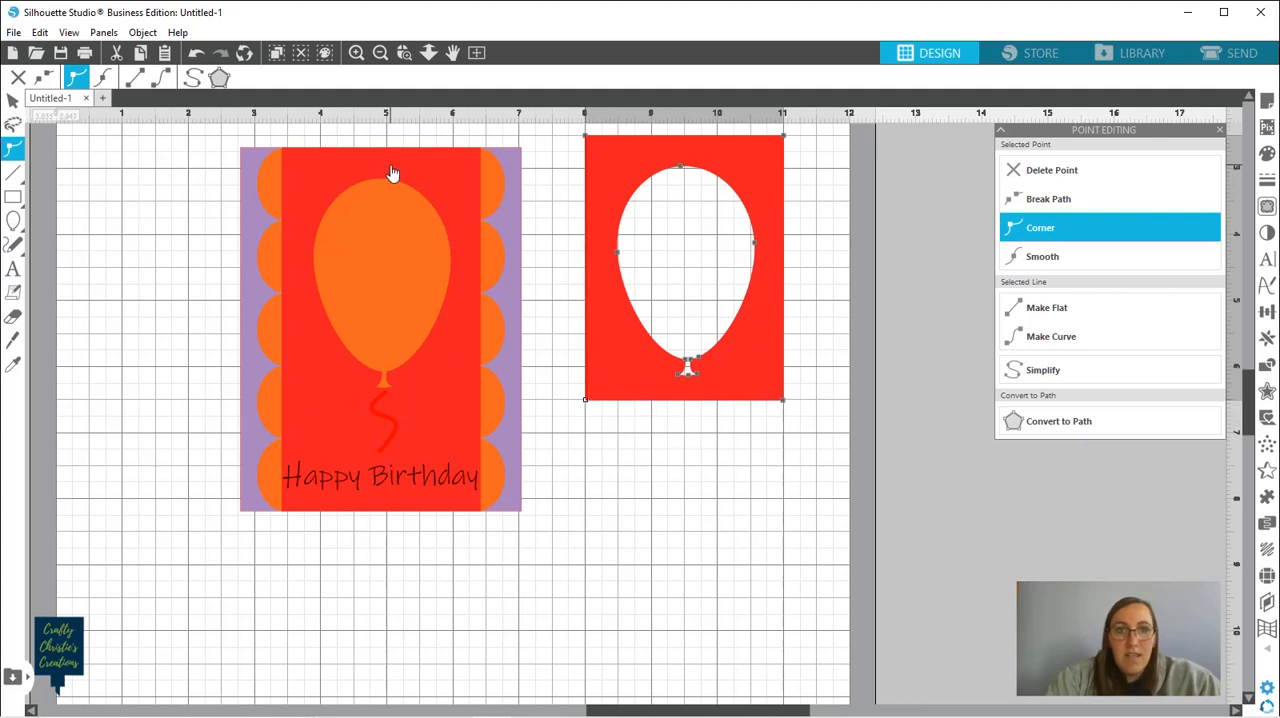
# Align the strip's lower corner points precisely with the 6.5 in grid line at 8 in and 11 in across
pyautogui.click(405, 52)
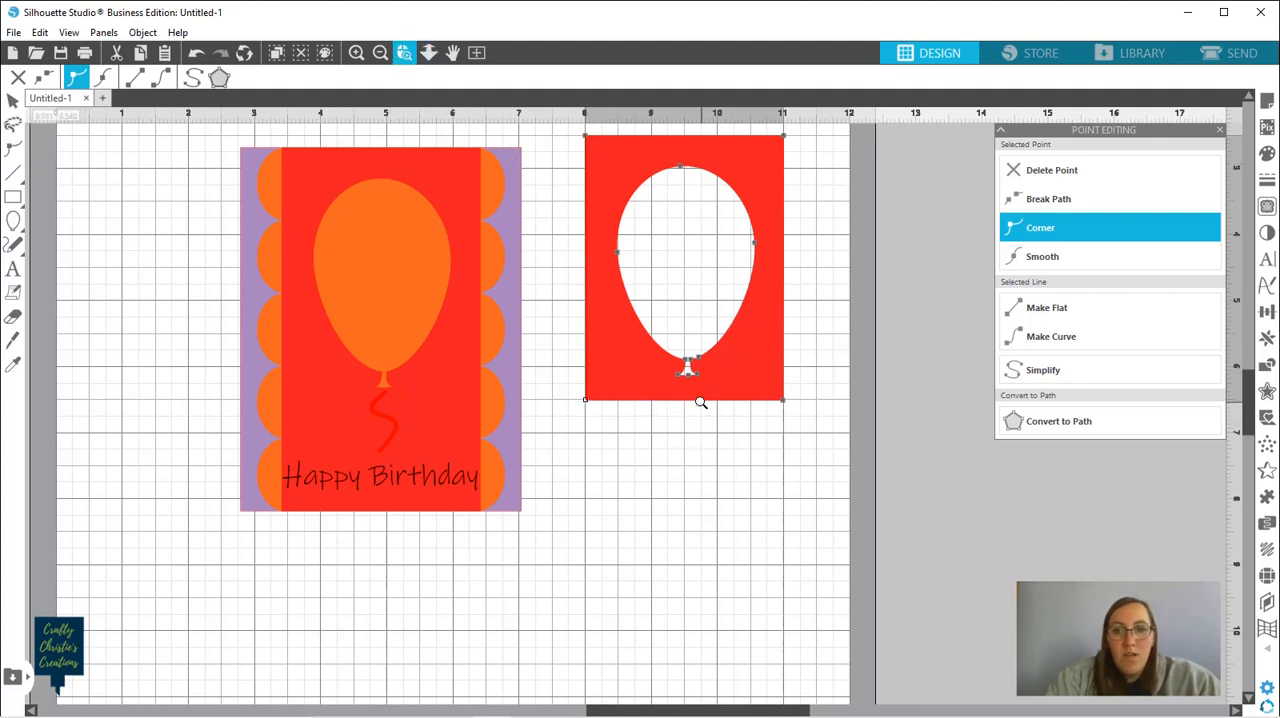
pyautogui.click(701, 402)
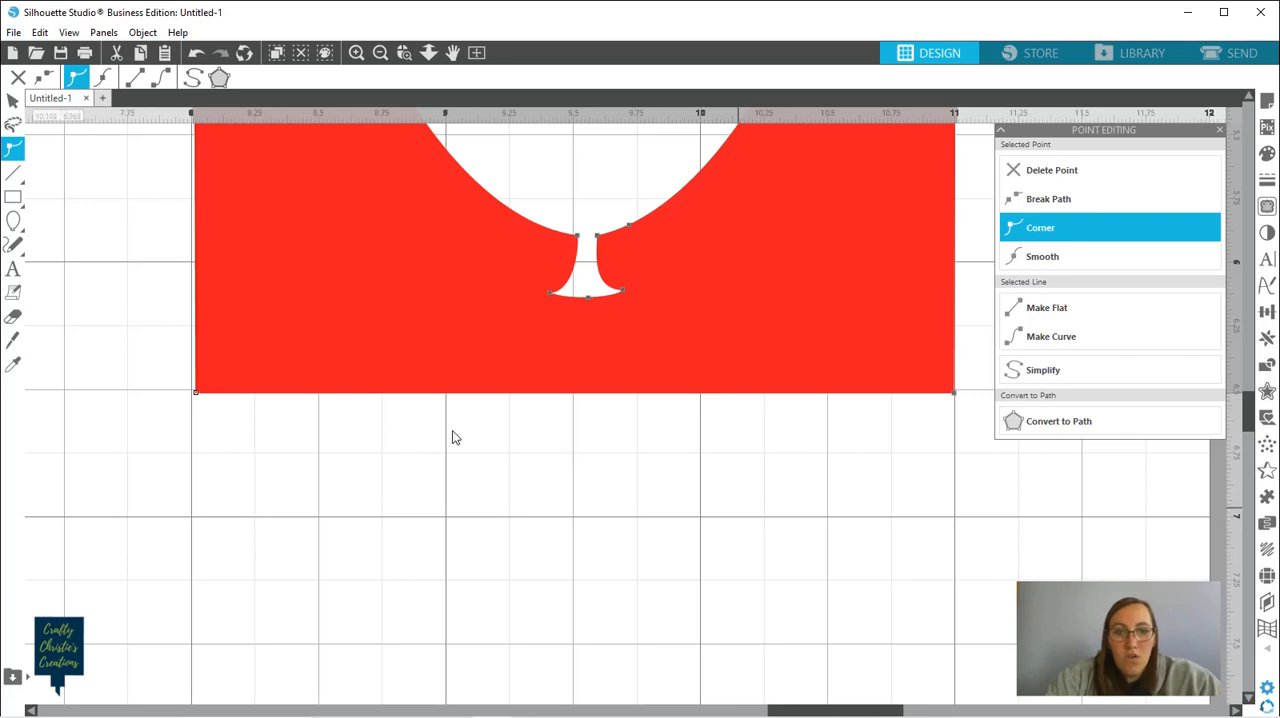
pyautogui.moveTo(196, 391); pyautogui.dragTo(191, 389)
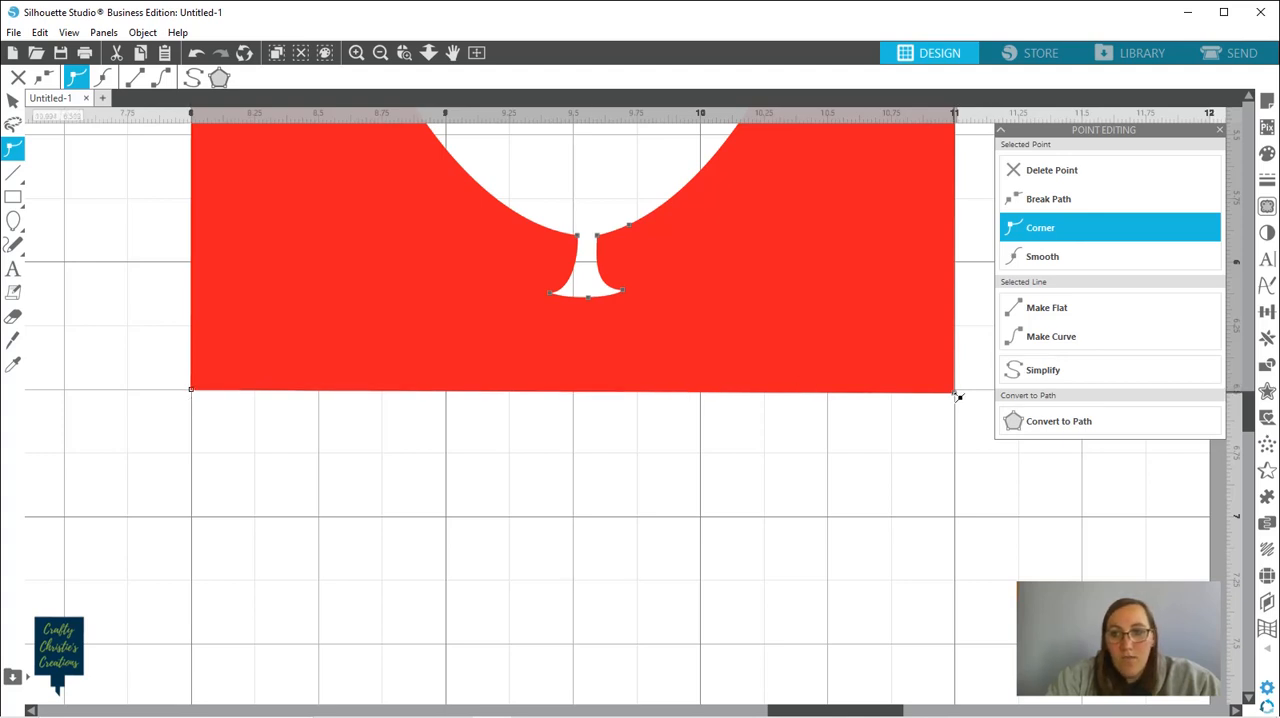
pyautogui.moveTo(957, 396); pyautogui.dragTo(956, 392)
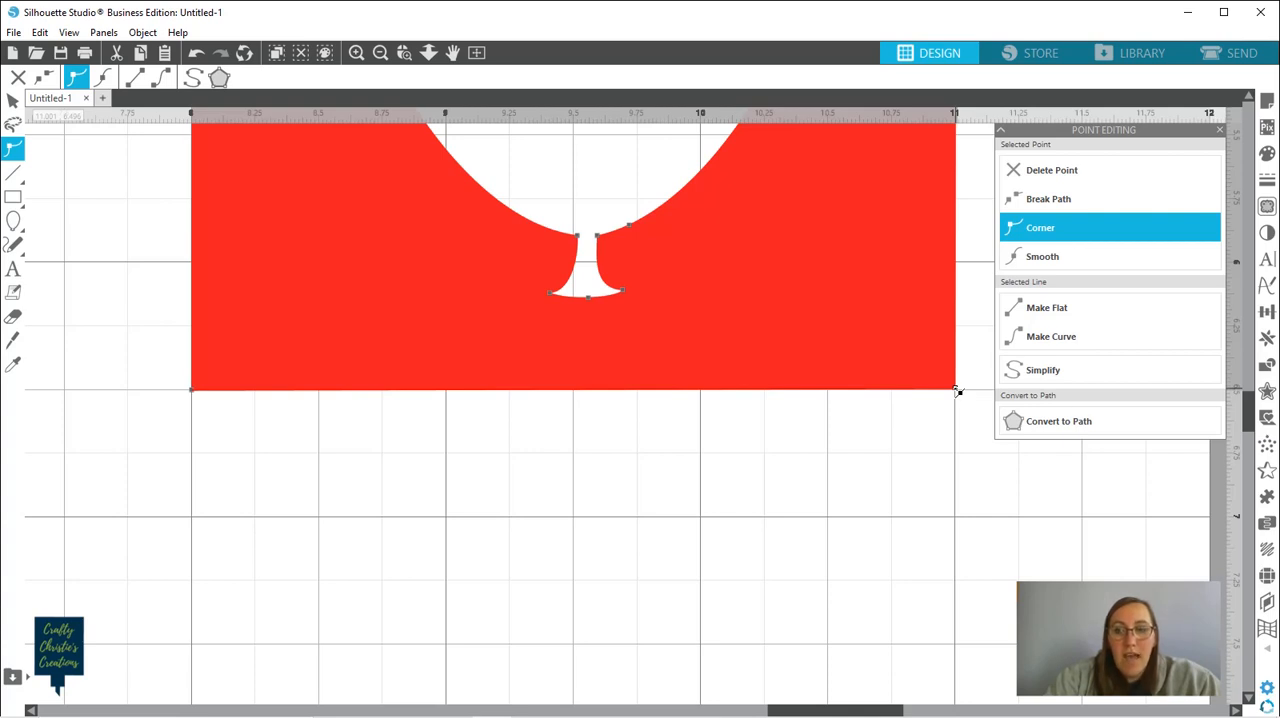
# Nudge the strip's two lower corner points slightly inward from the 8 in and 11 in vertical grid lines
pyautogui.moveTo(957, 392); pyautogui.dragTo(955, 393)
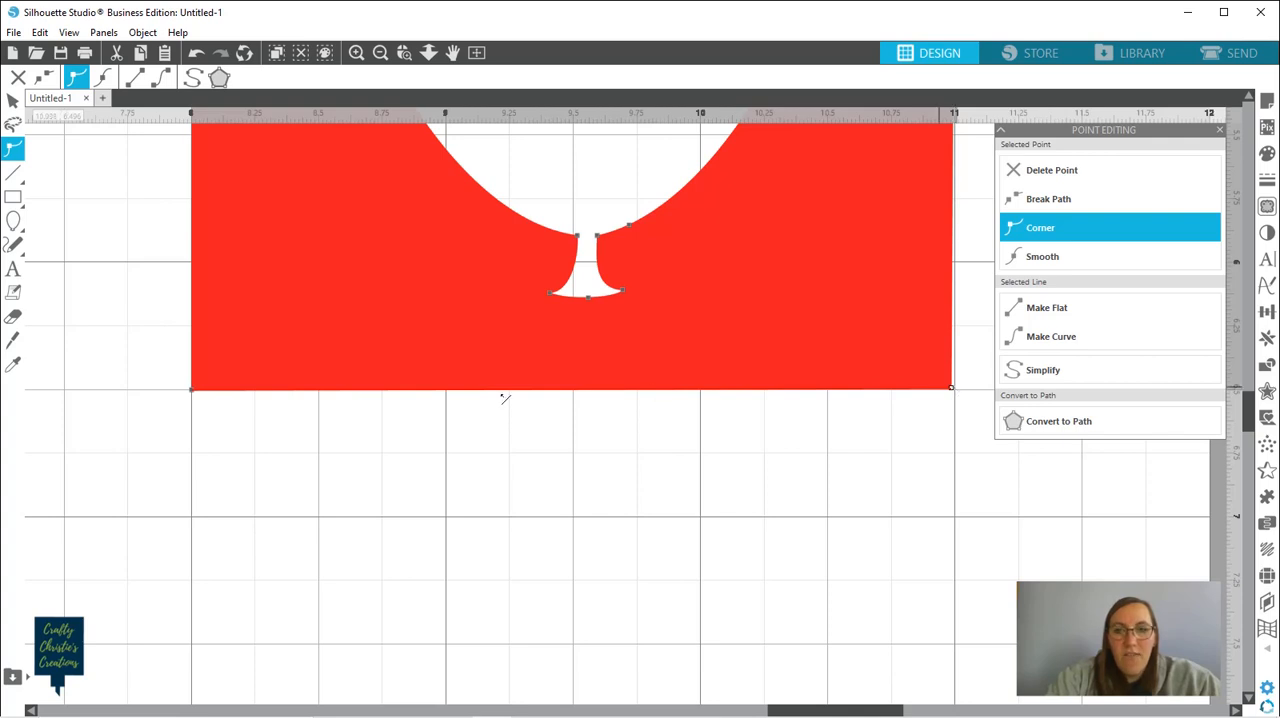
pyautogui.click(194, 392)
pyautogui.moveTo(194, 392); pyautogui.dragTo(193, 390)
pyautogui.press('Right')
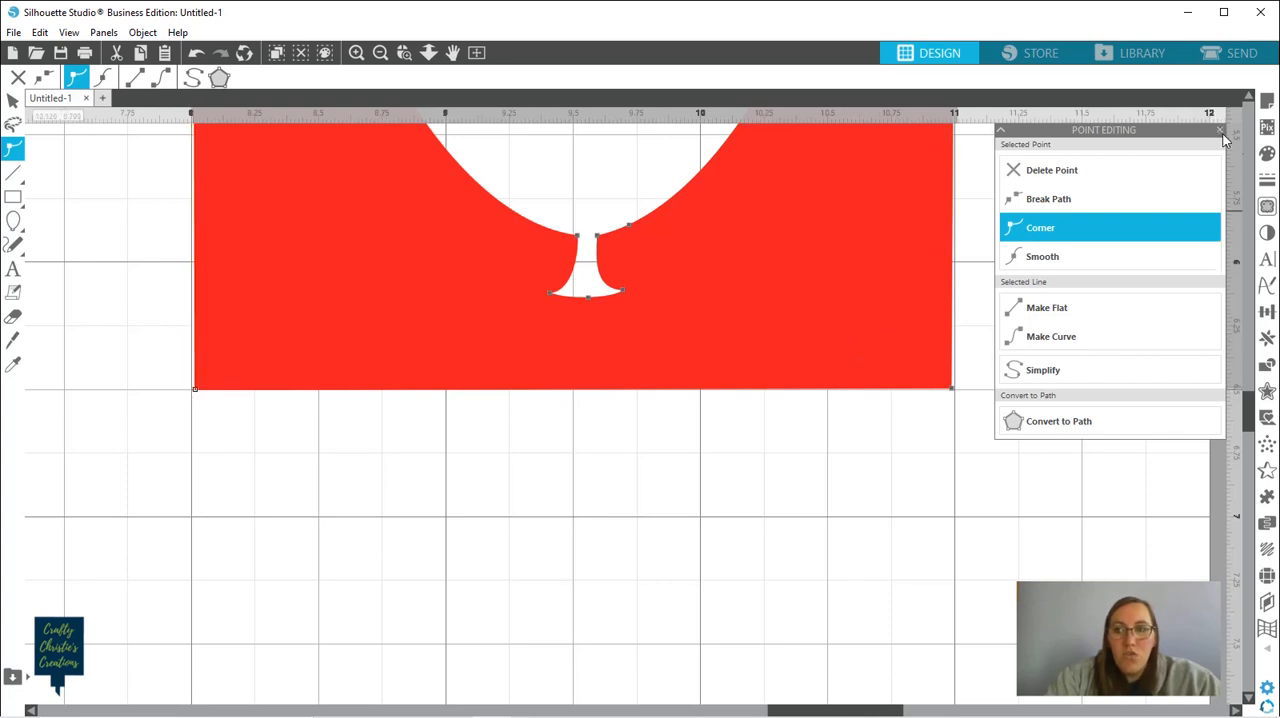
pyautogui.scroll(4, 1250, 97)
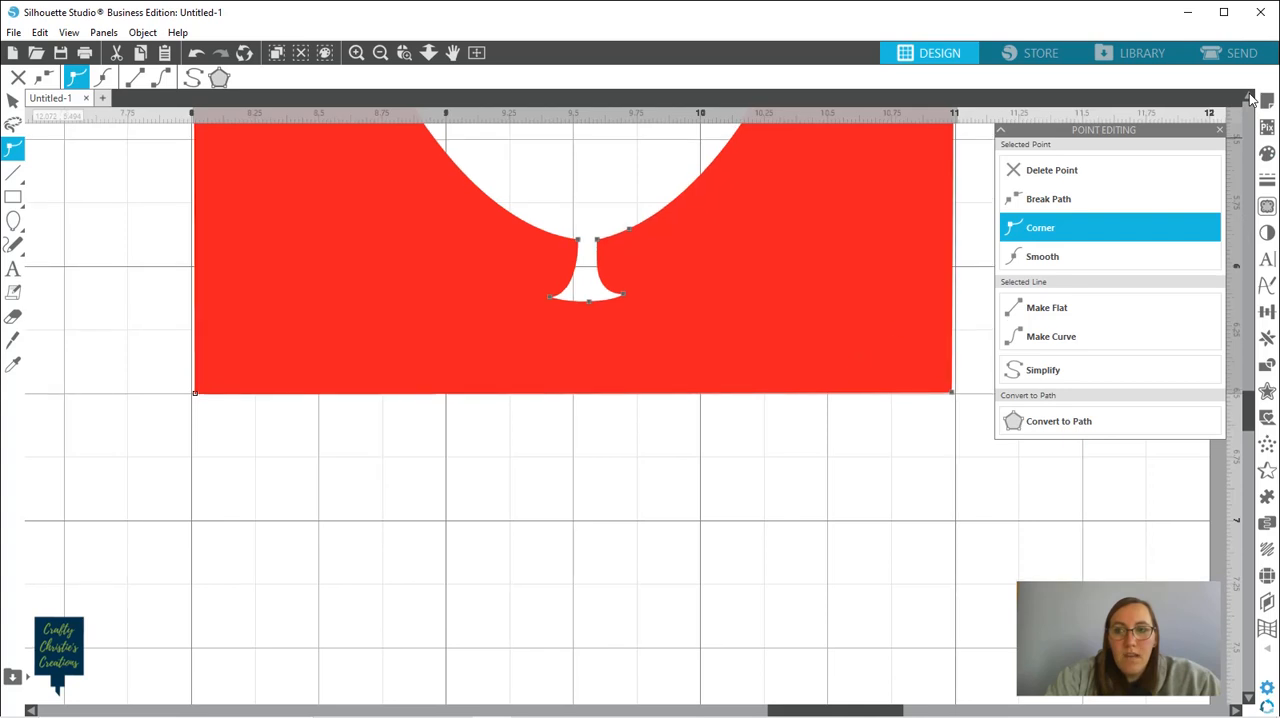
pyautogui.scroll(6, 1250, 97)
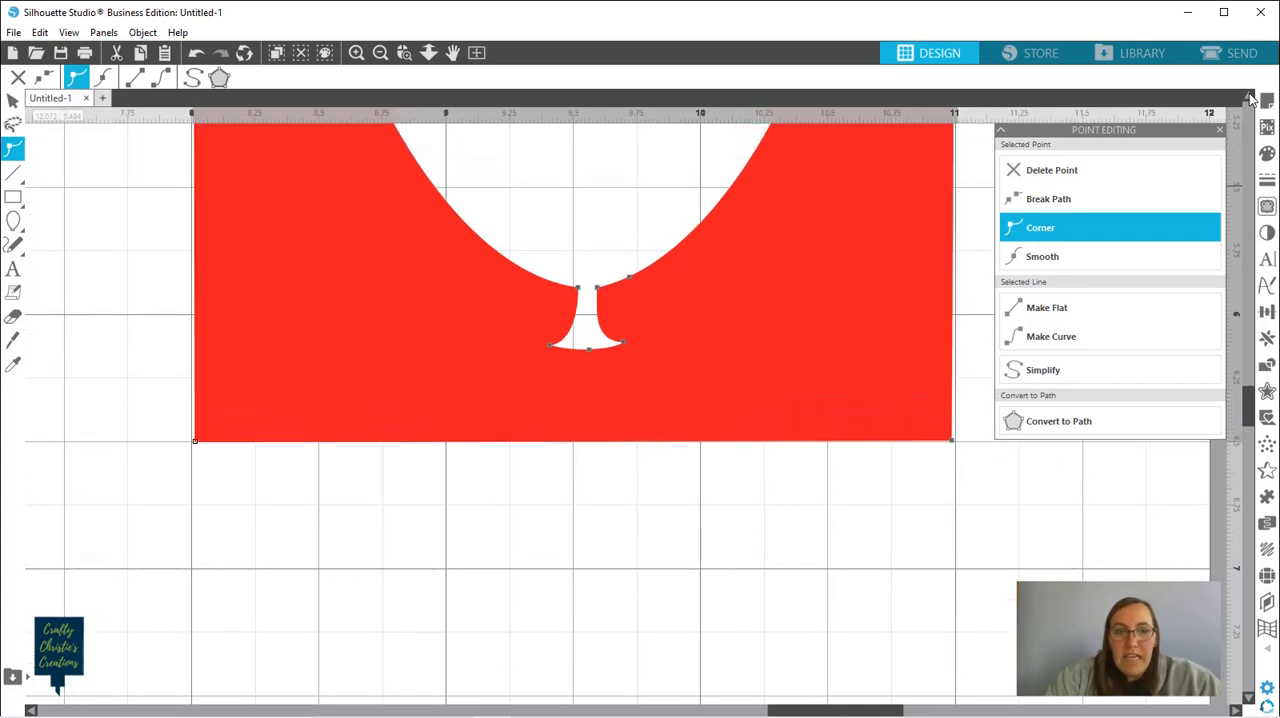
pyautogui.scroll(2, 1250, 97)
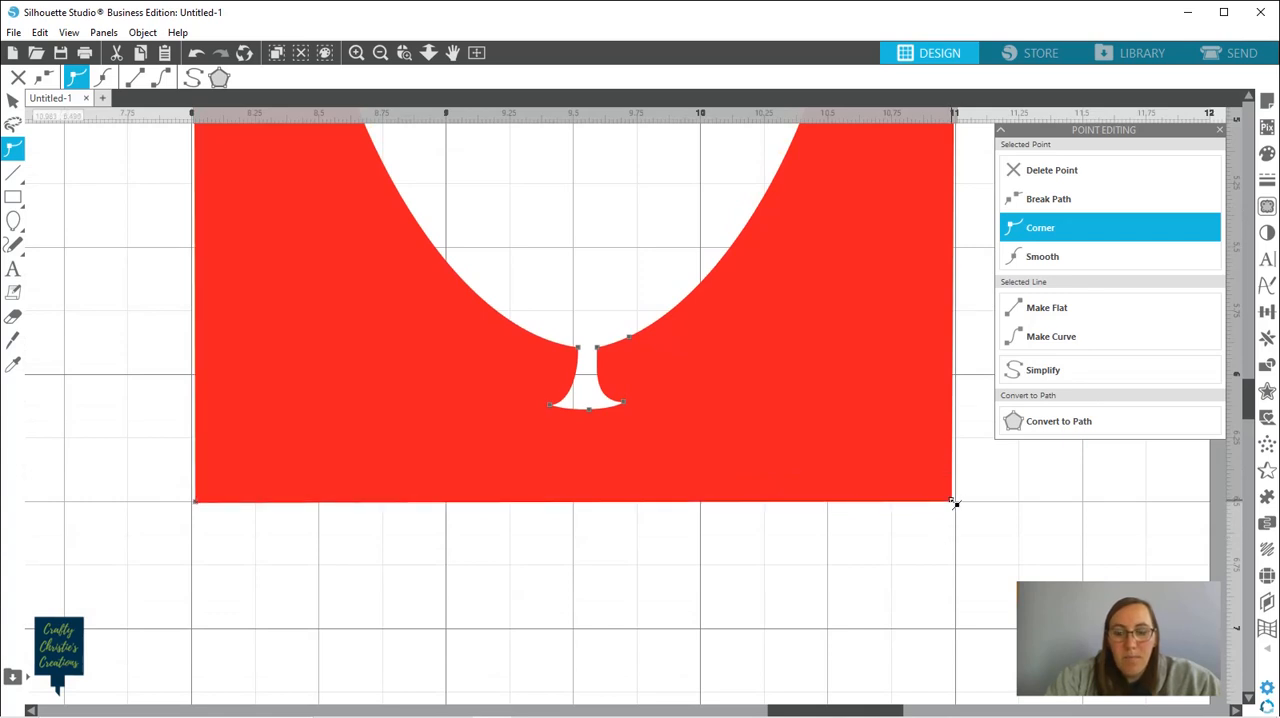
pyautogui.moveTo(955, 504); pyautogui.dragTo(951, 506)
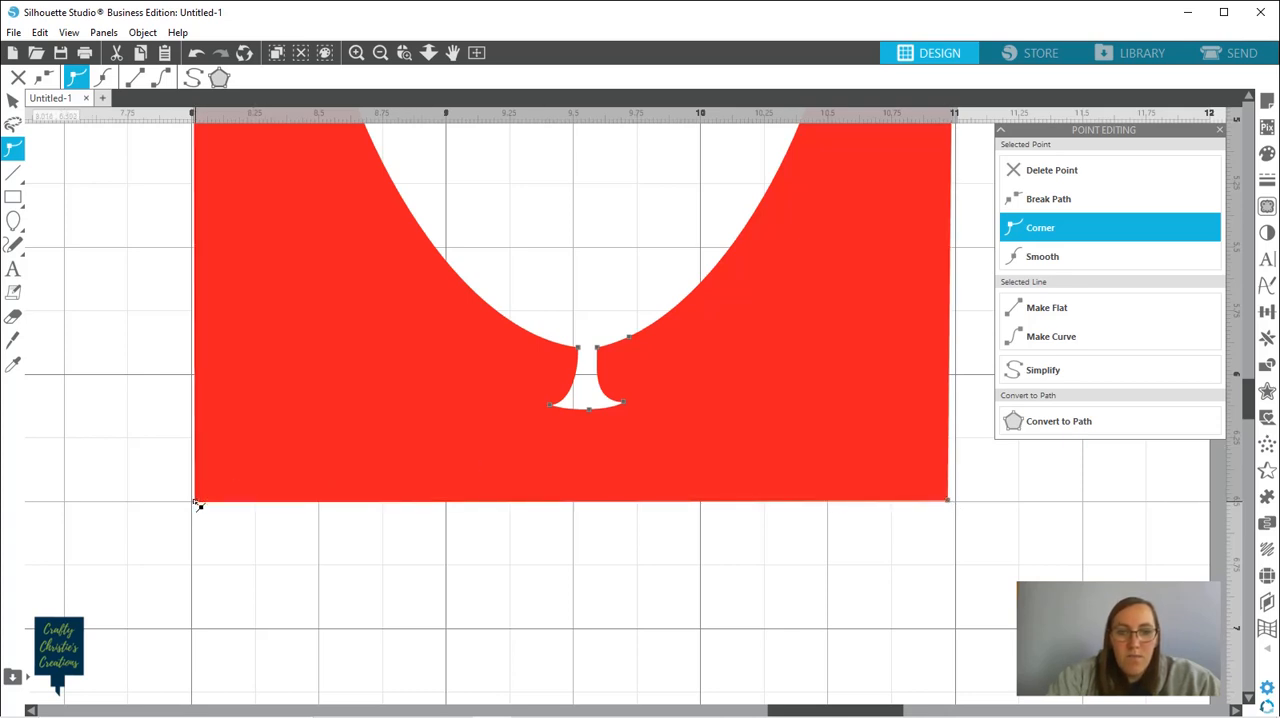
pyautogui.moveTo(197, 503); pyautogui.dragTo(198, 503)
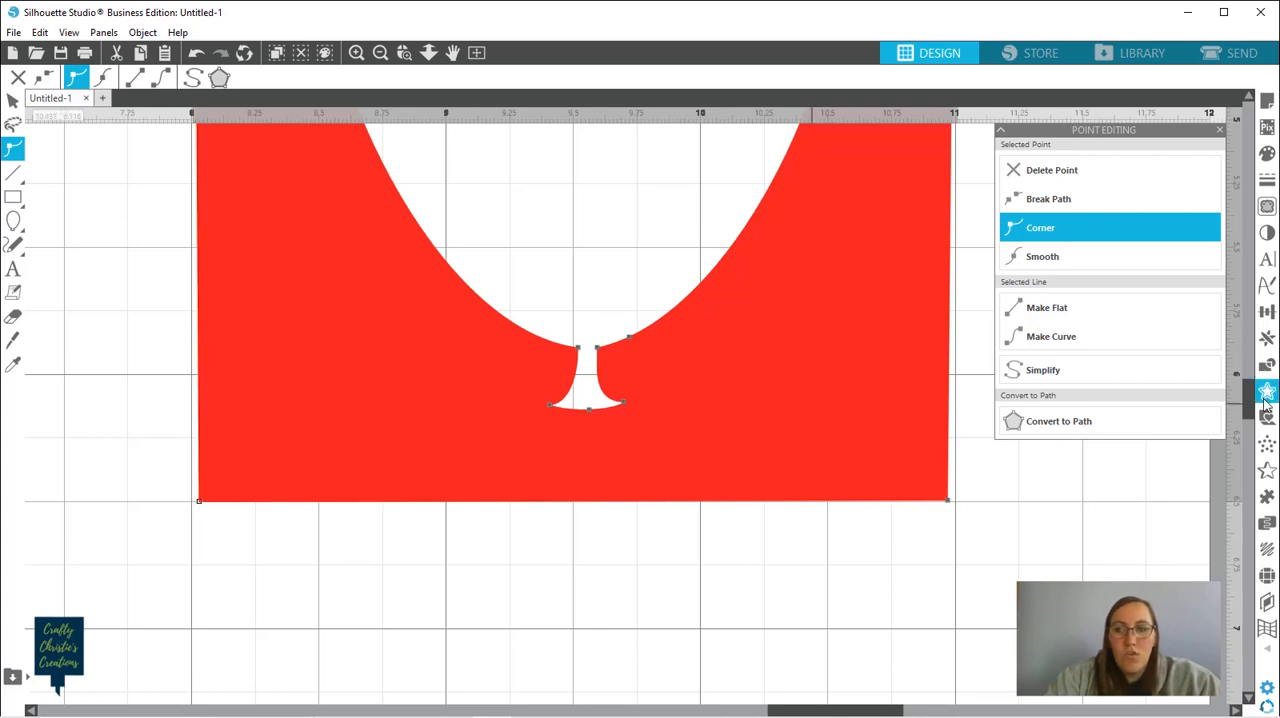
# Try repositioning the strip at its upper-right corner point, and undo the shift
pyautogui.moveTo(1247, 395); pyautogui.dragTo(1247, 314)
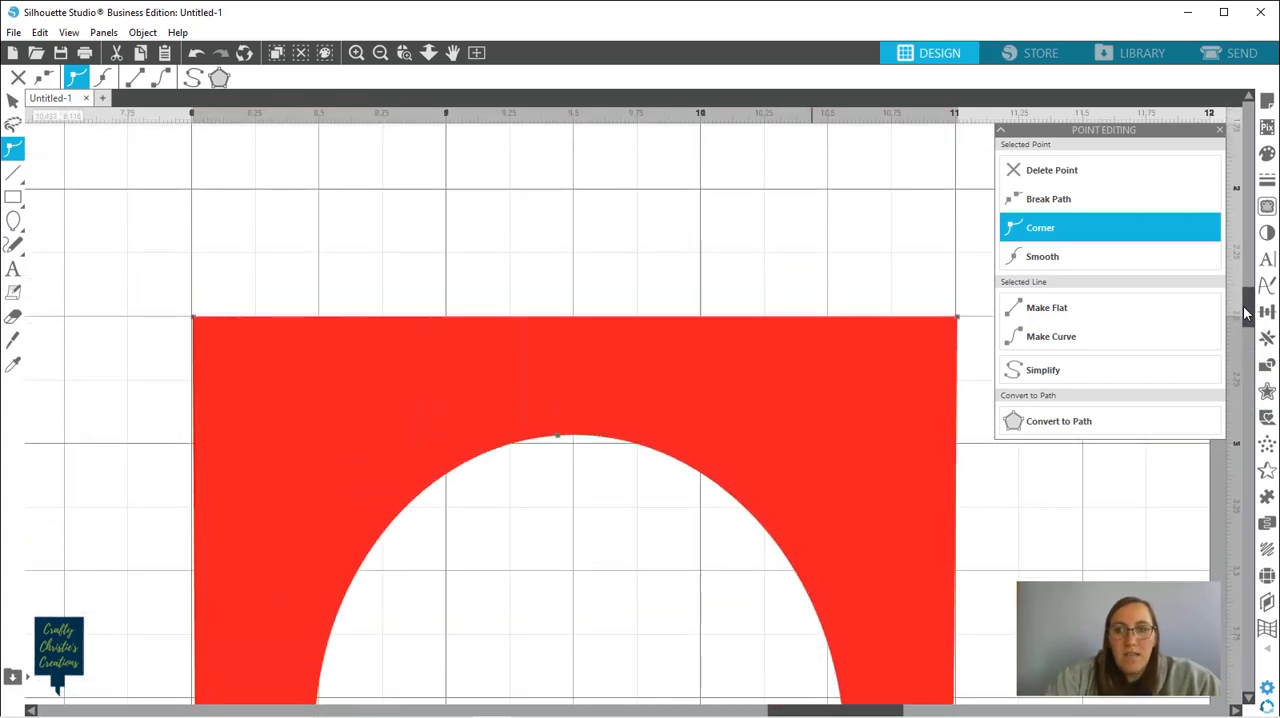
pyautogui.click(958, 320)
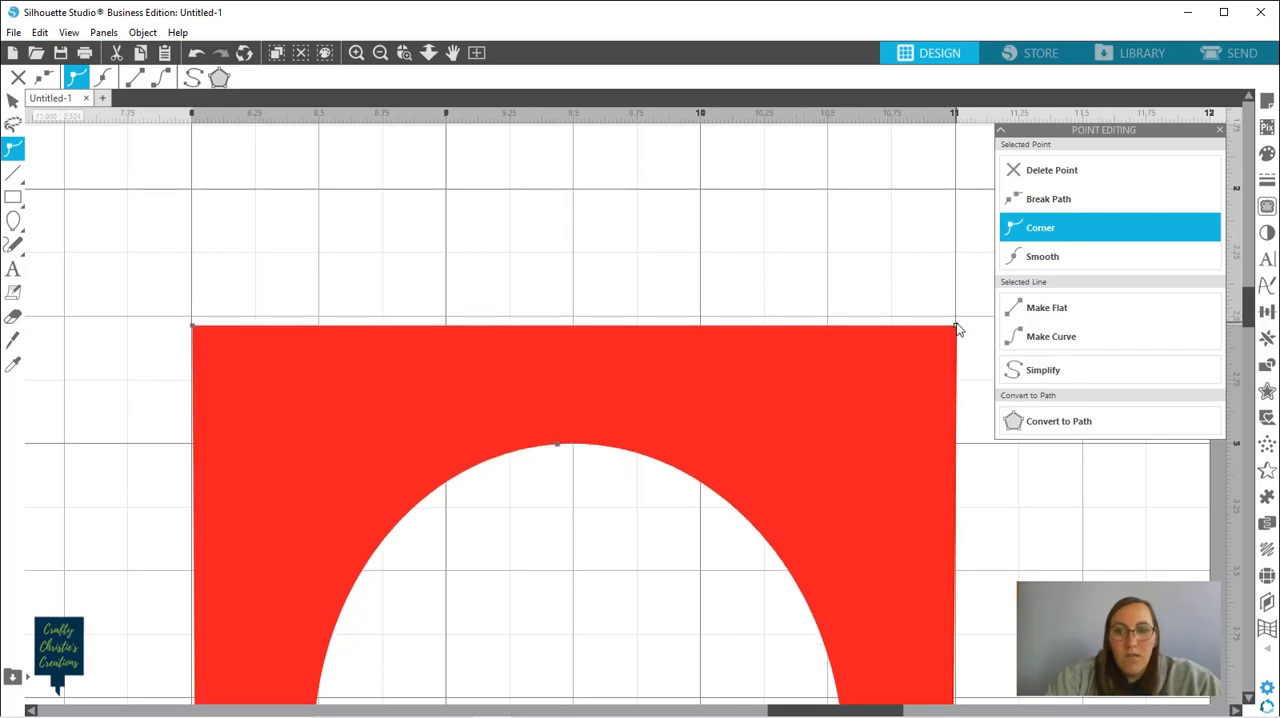
pyautogui.press('Up')
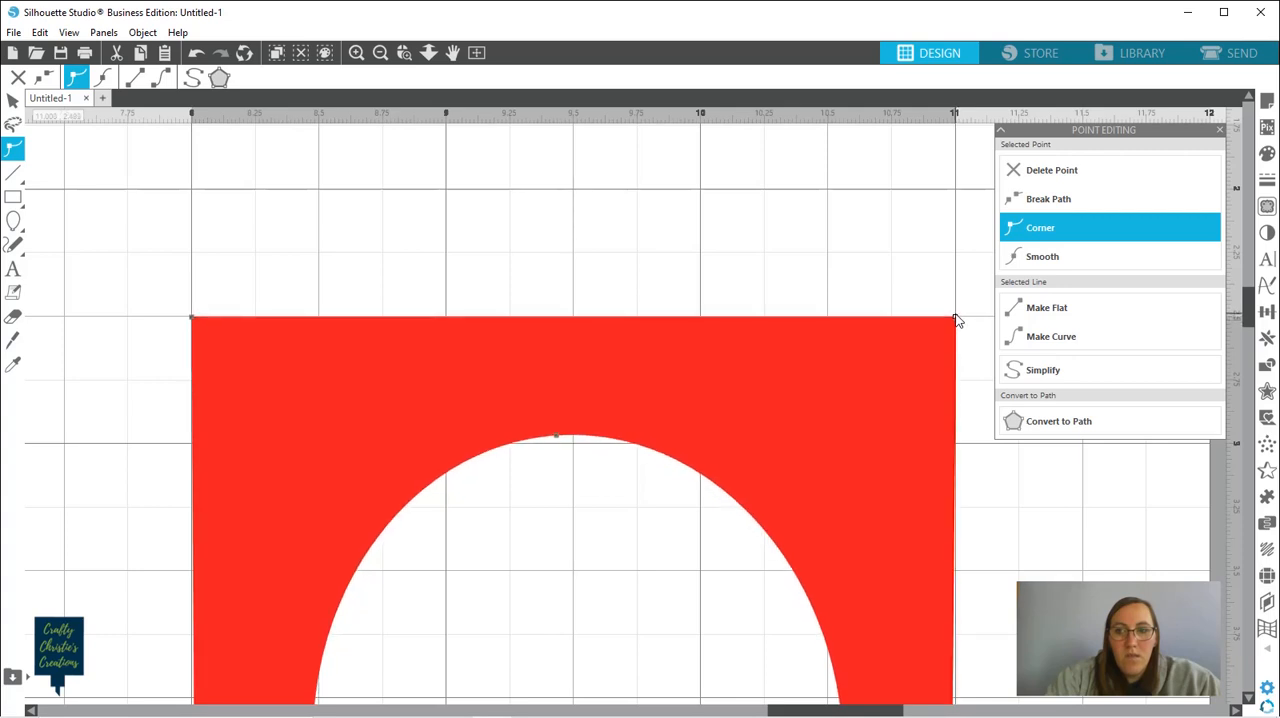
pyautogui.press('i')
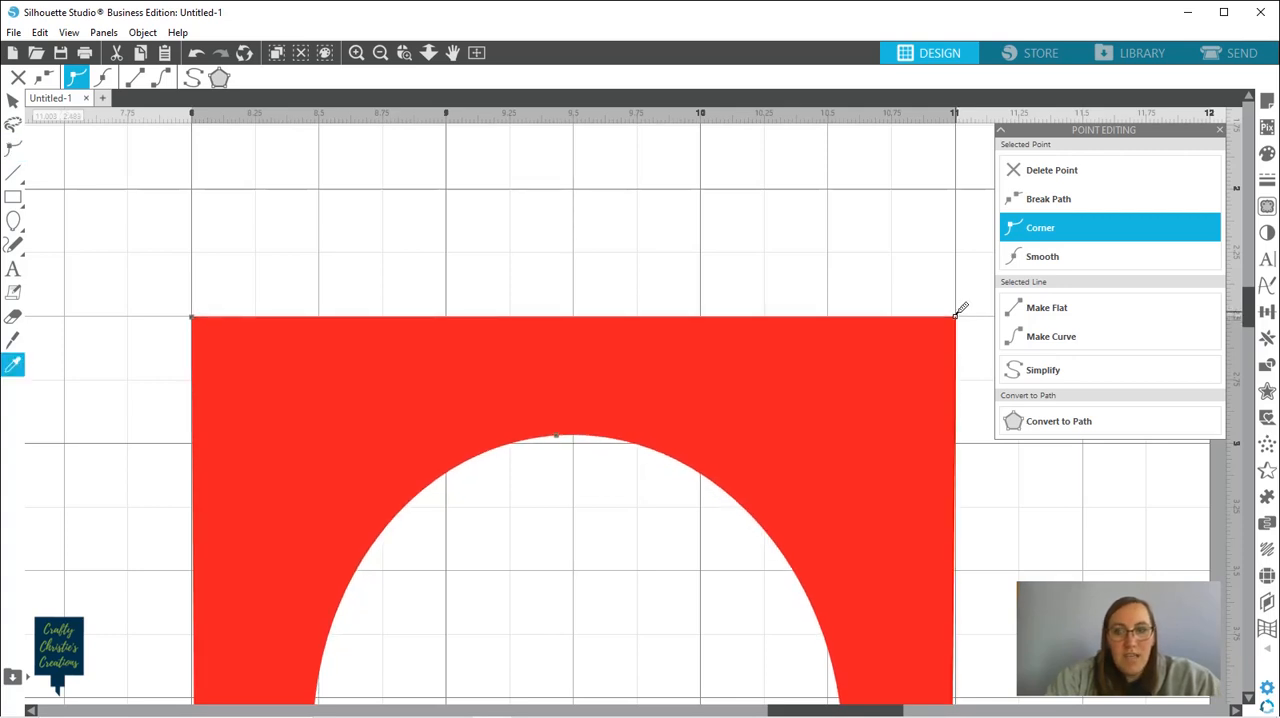
pyautogui.hotkey('ctrl', 'z')
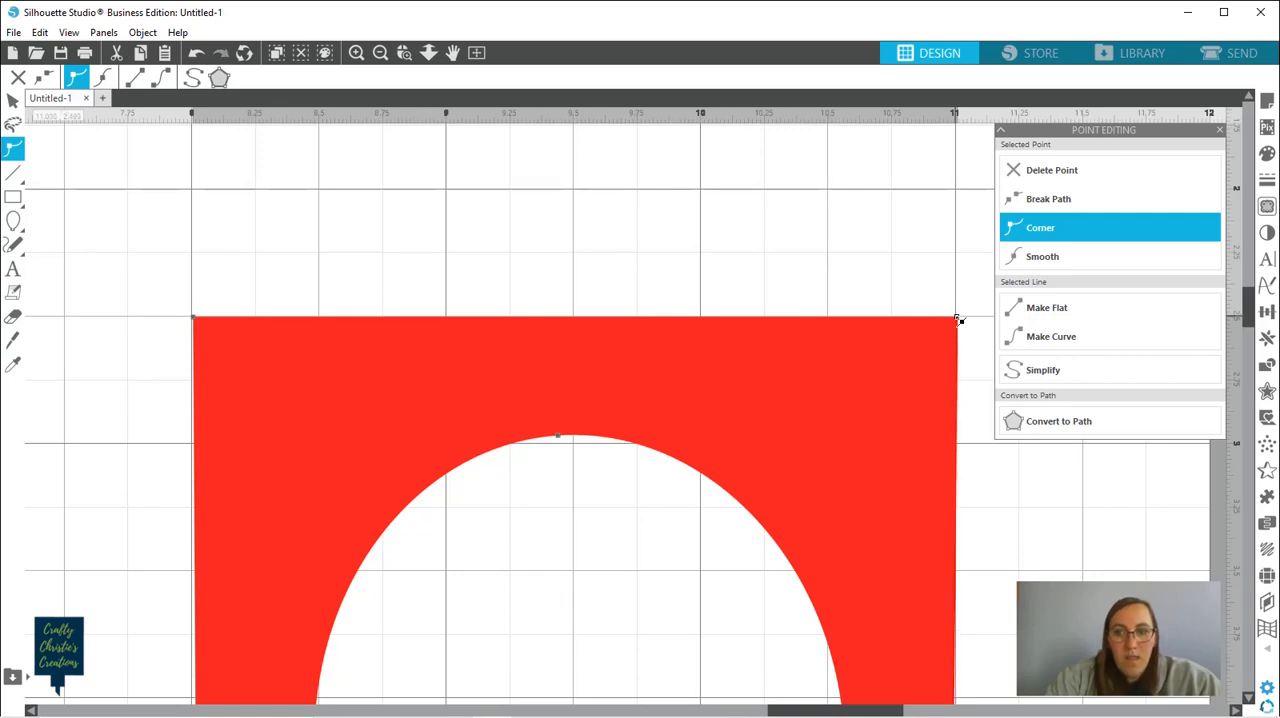
# Lower the strip's two upper corner points to the 2.75 in grid line at 11 in and 8 in across
pyautogui.moveTo(955, 320); pyautogui.dragTo(956, 384)
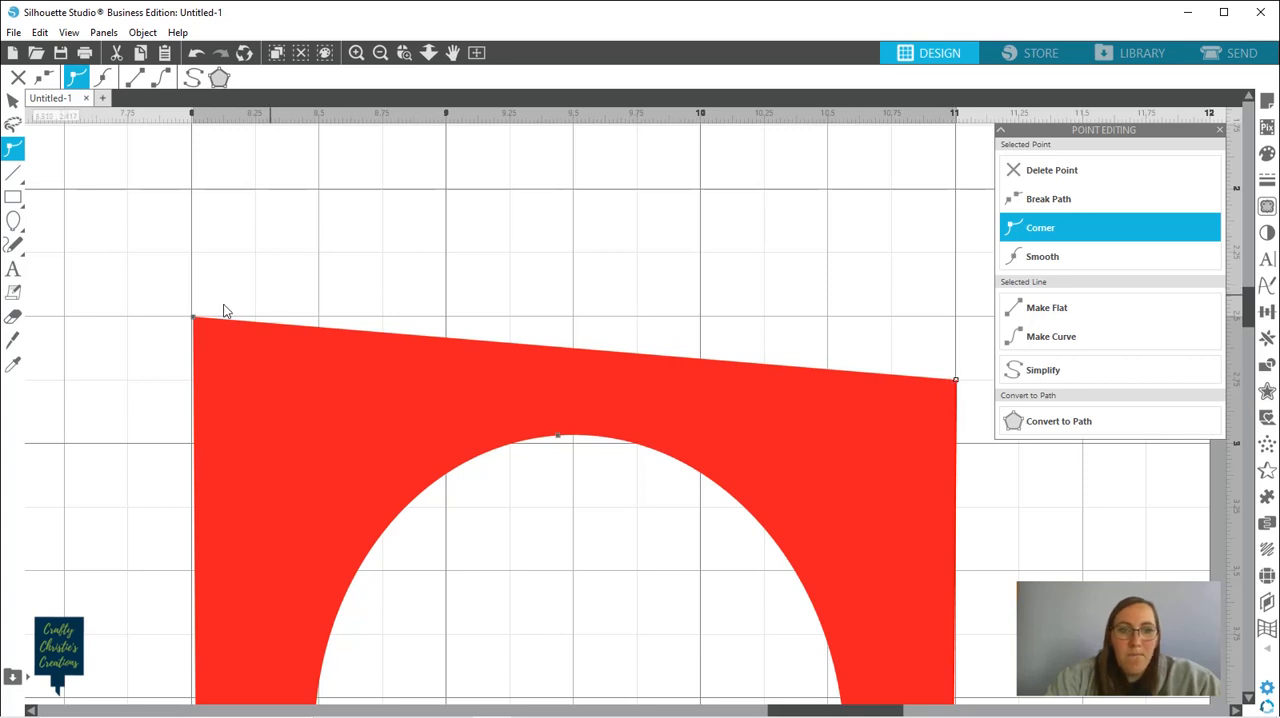
pyautogui.click(195, 320)
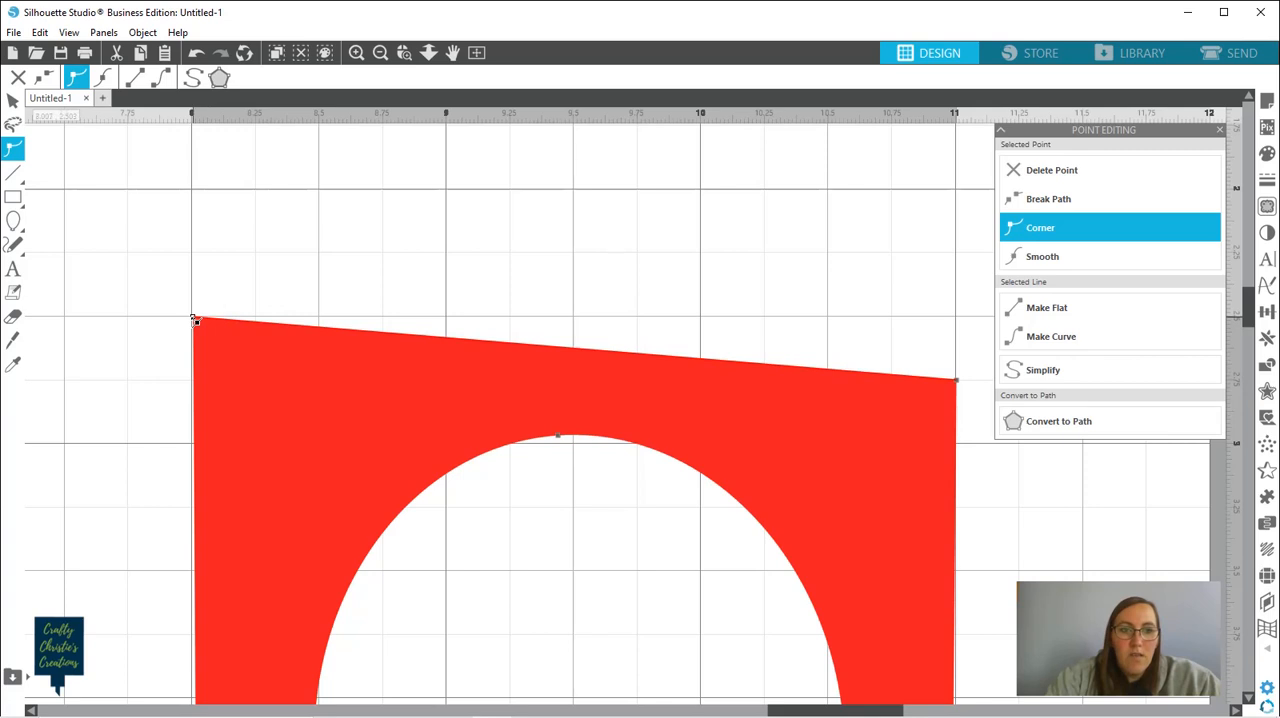
pyautogui.moveTo(195, 320); pyautogui.dragTo(191, 383)
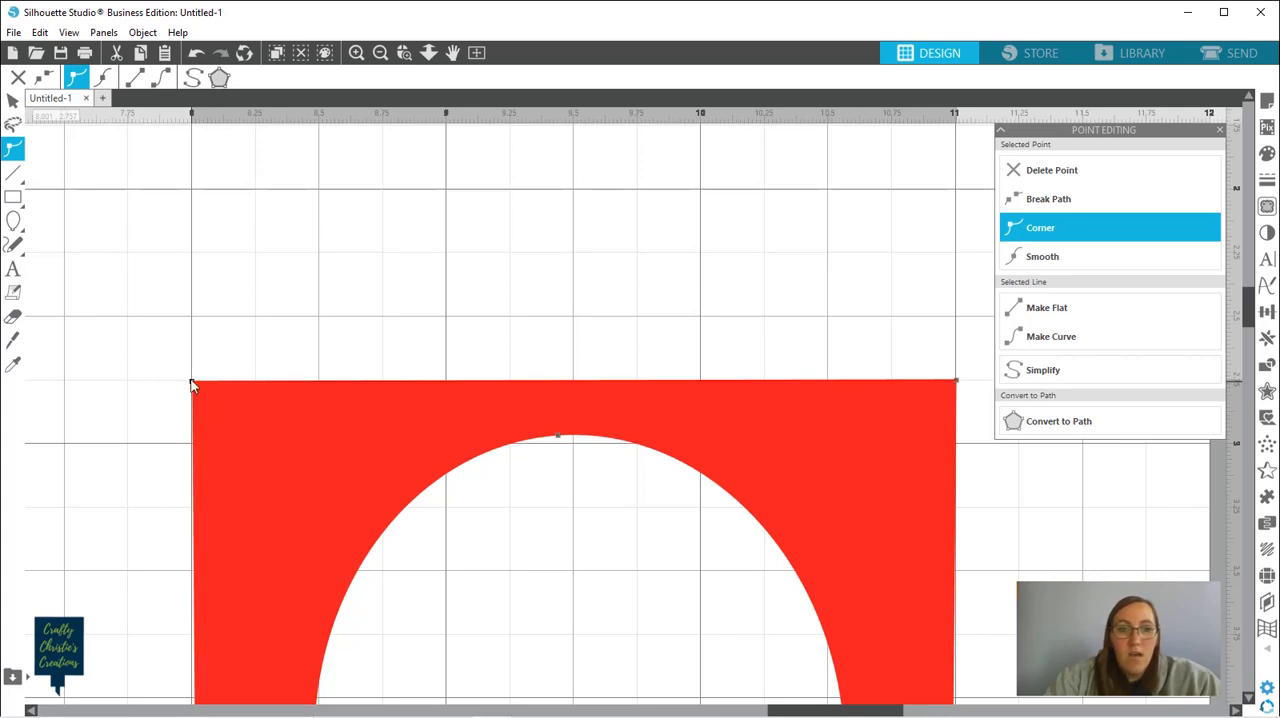
# Nudge the strip's two upper corner points slightly inward from the 8 in and 11 in vertical grid lines
pyautogui.press('Right')
pyautogui.press('Right')
pyautogui.press('Right')
pyautogui.press('Right')
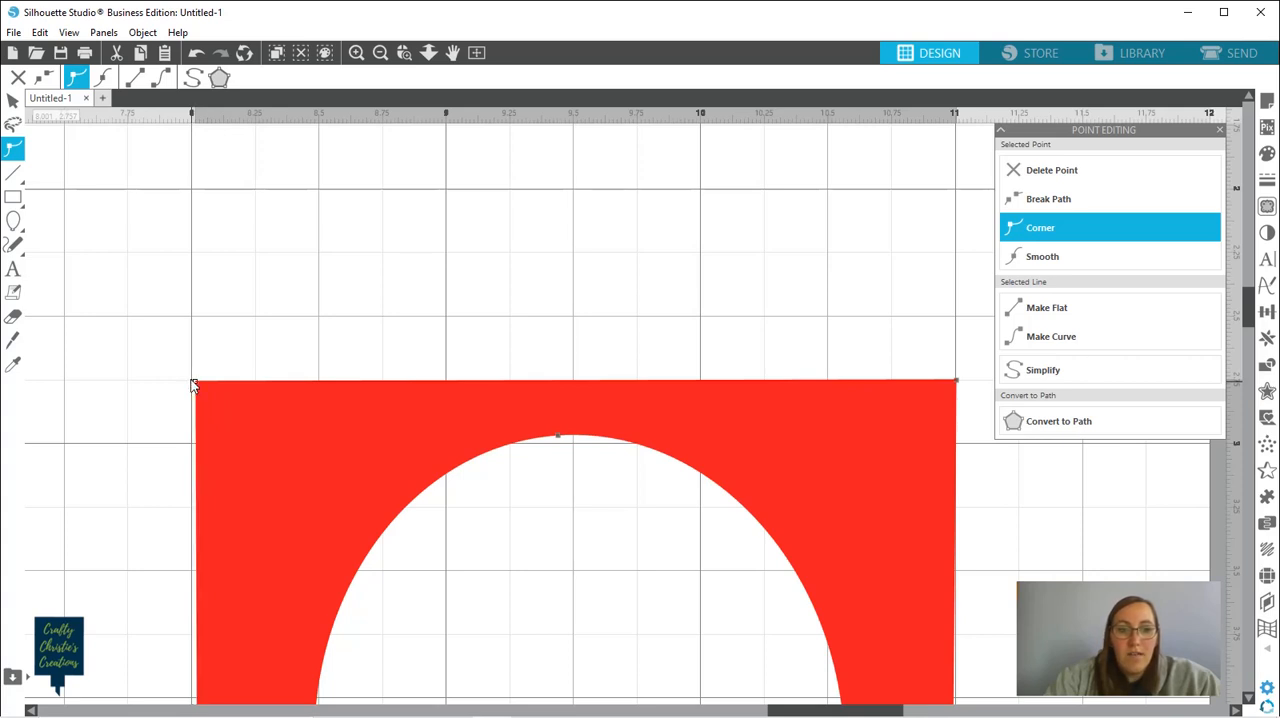
pyautogui.press('Right')
pyautogui.press('Right')
pyautogui.press('Right')
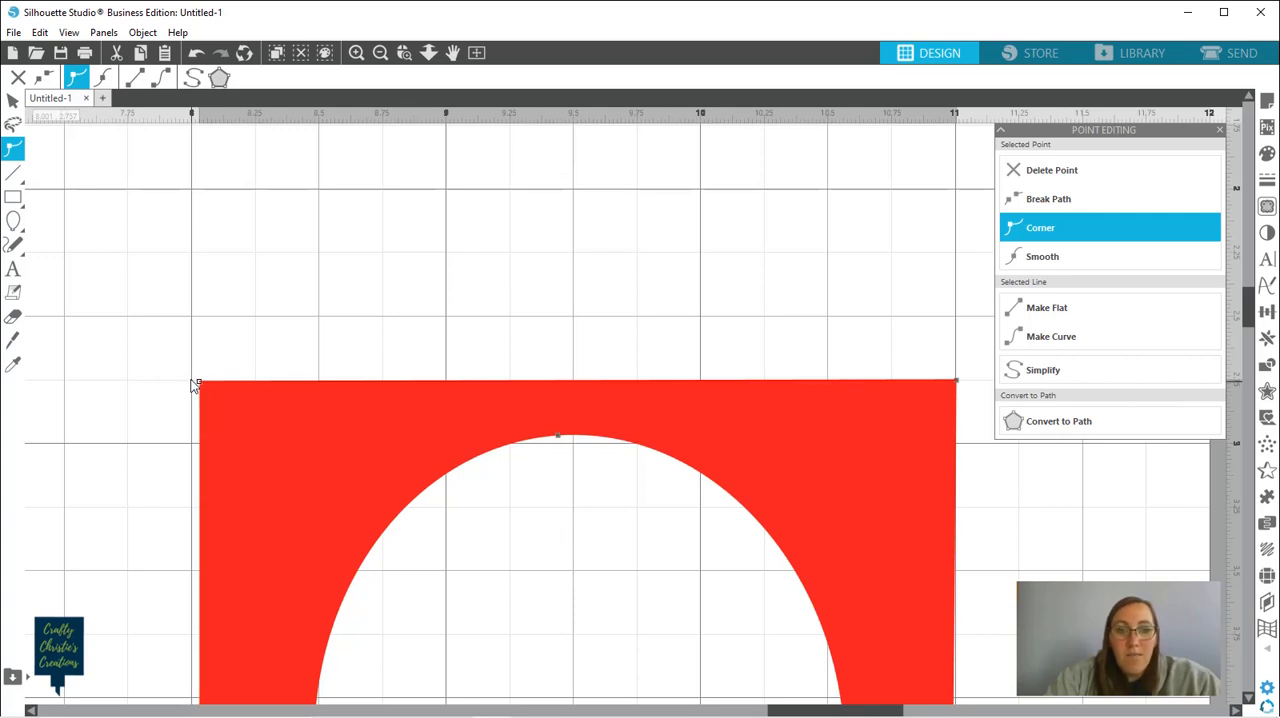
pyautogui.click(958, 383)
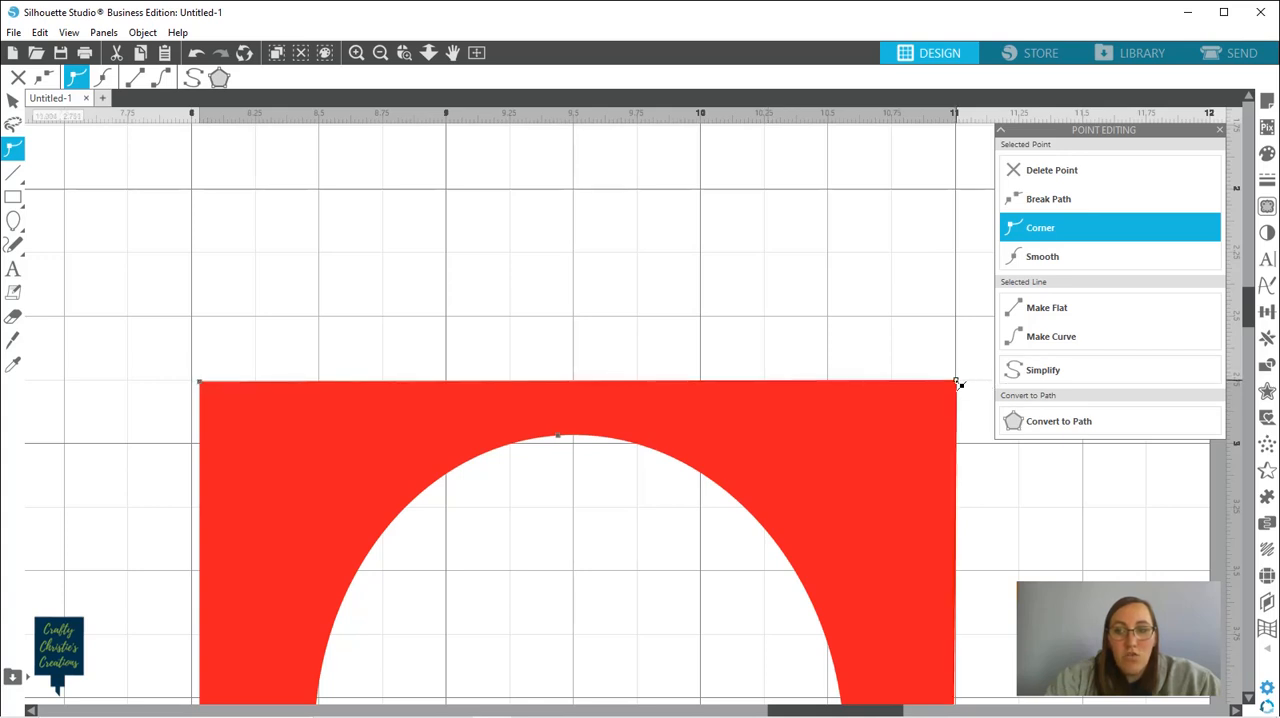
pyautogui.moveTo(958, 386); pyautogui.dragTo(954, 386)
pyautogui.press('Left')
pyautogui.press('Left')
pyautogui.press('Left')
pyautogui.press('Left')
pyautogui.press('Left')
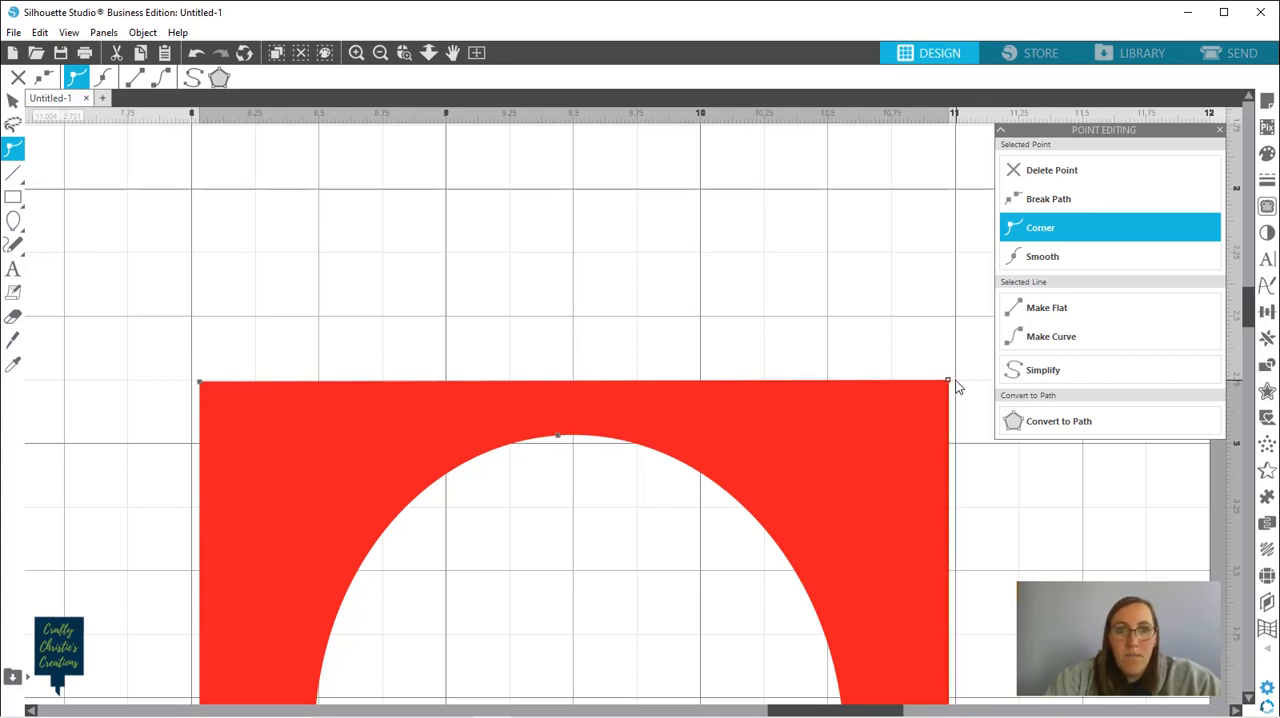
# Fill the trimmed balloon-cutout piece beside the card with dark pink
pyautogui.click(477, 53)
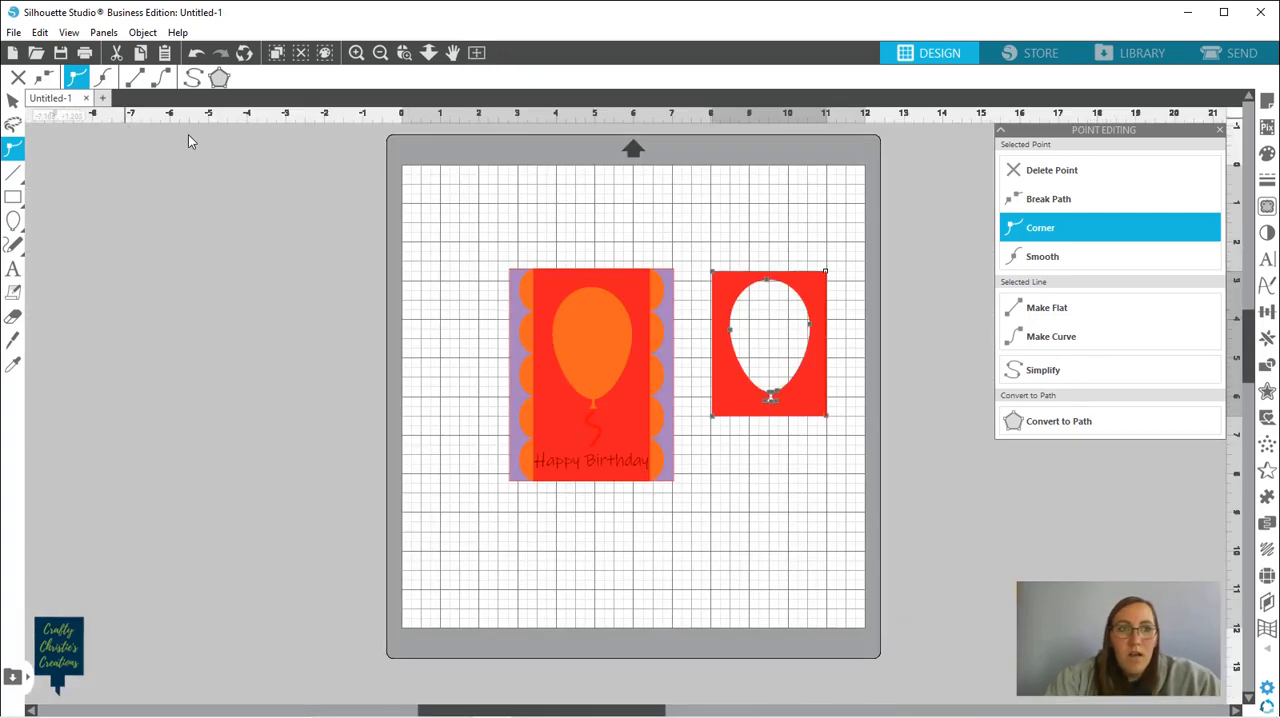
pyautogui.click(724, 464)
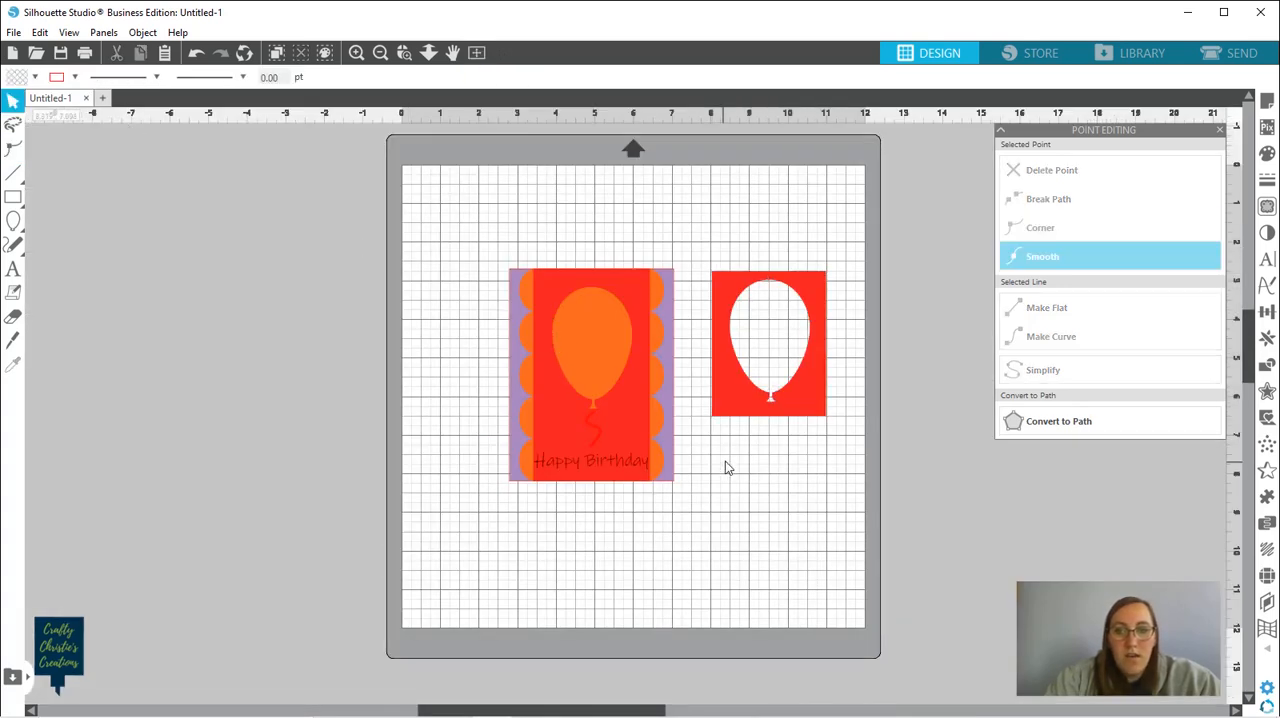
pyautogui.click(727, 408)
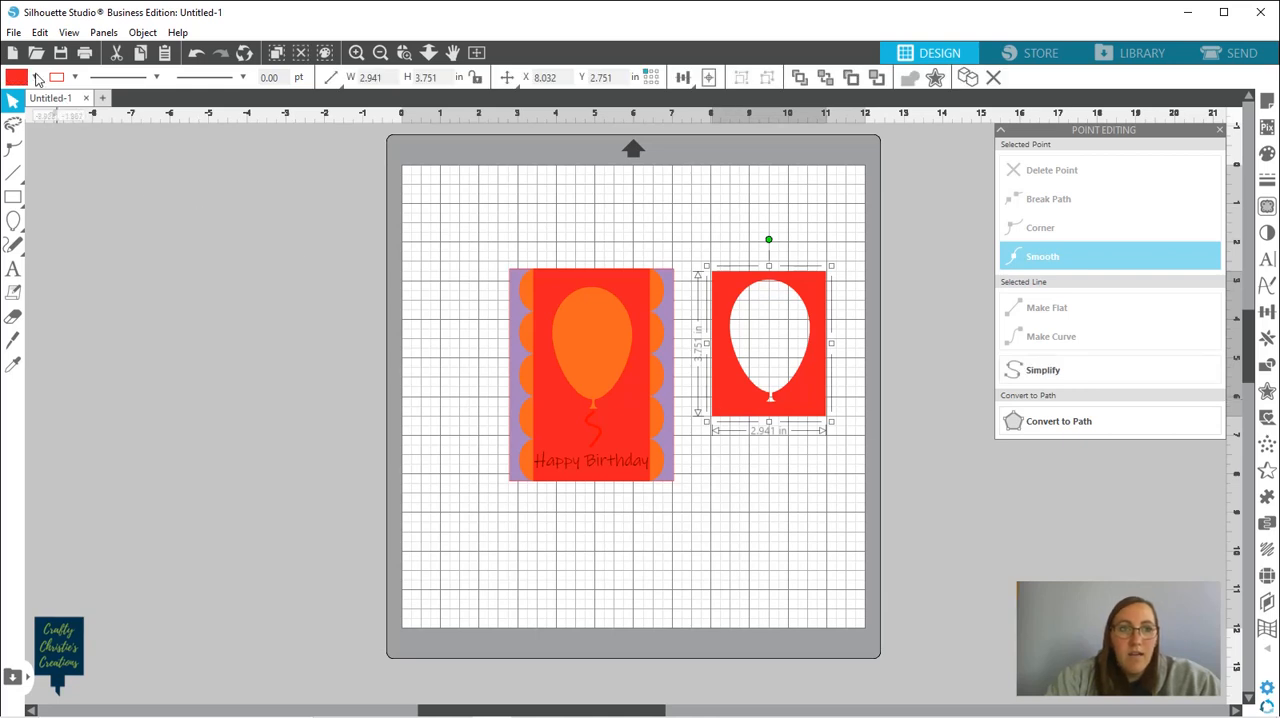
pyautogui.click(35, 78)
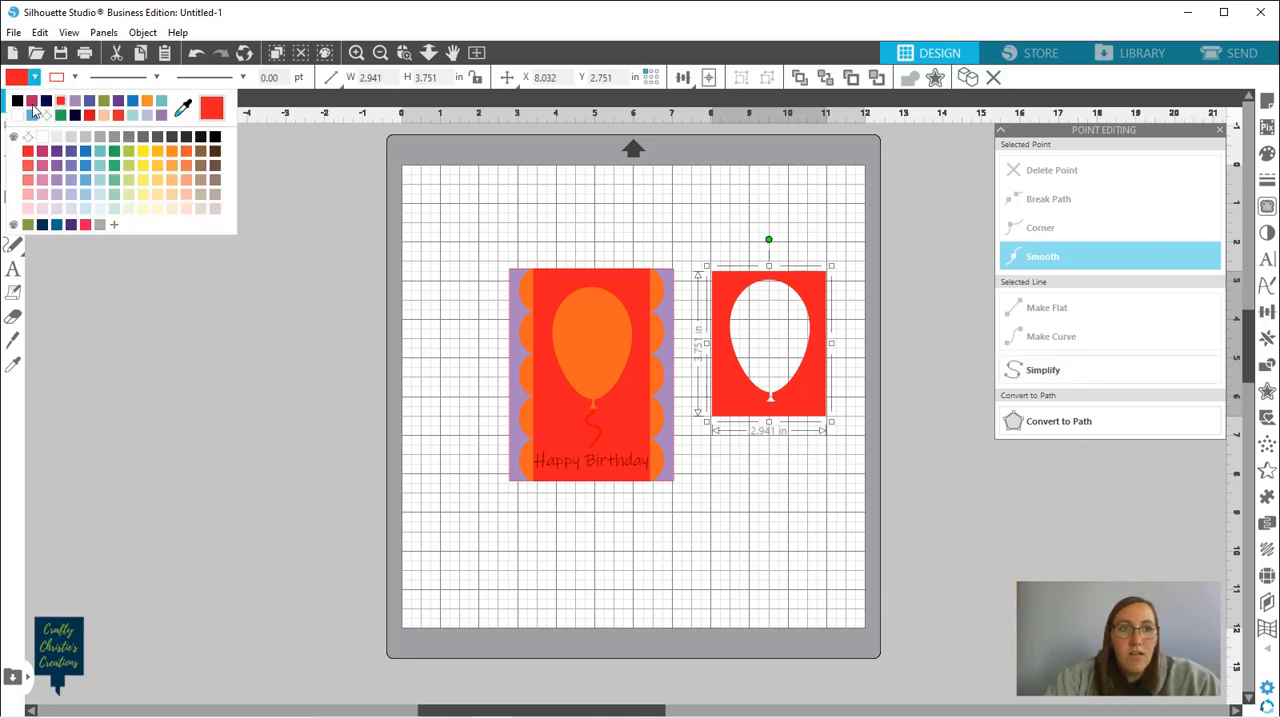
pyautogui.click(33, 101)
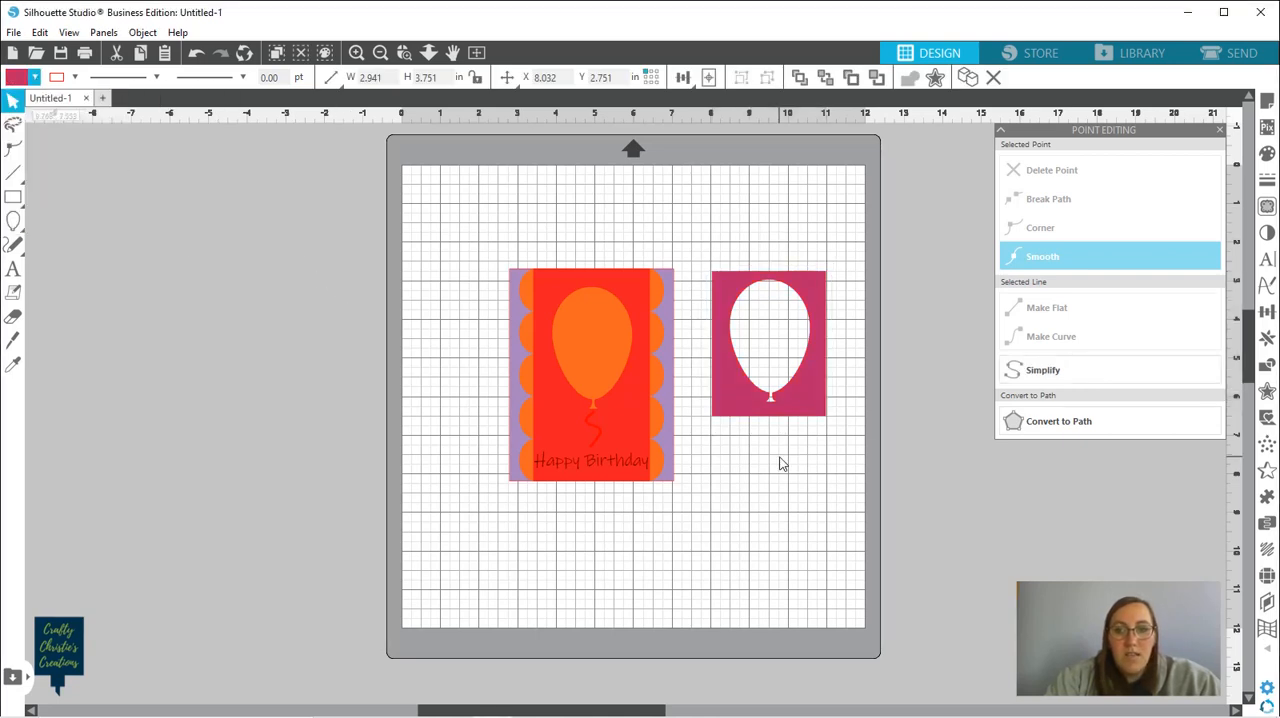
# Test-fit the dark pink cutout piece over the card's balloon panel, and move it back beside the card
pyautogui.moveTo(806, 403); pyautogui.dragTo(624, 405)
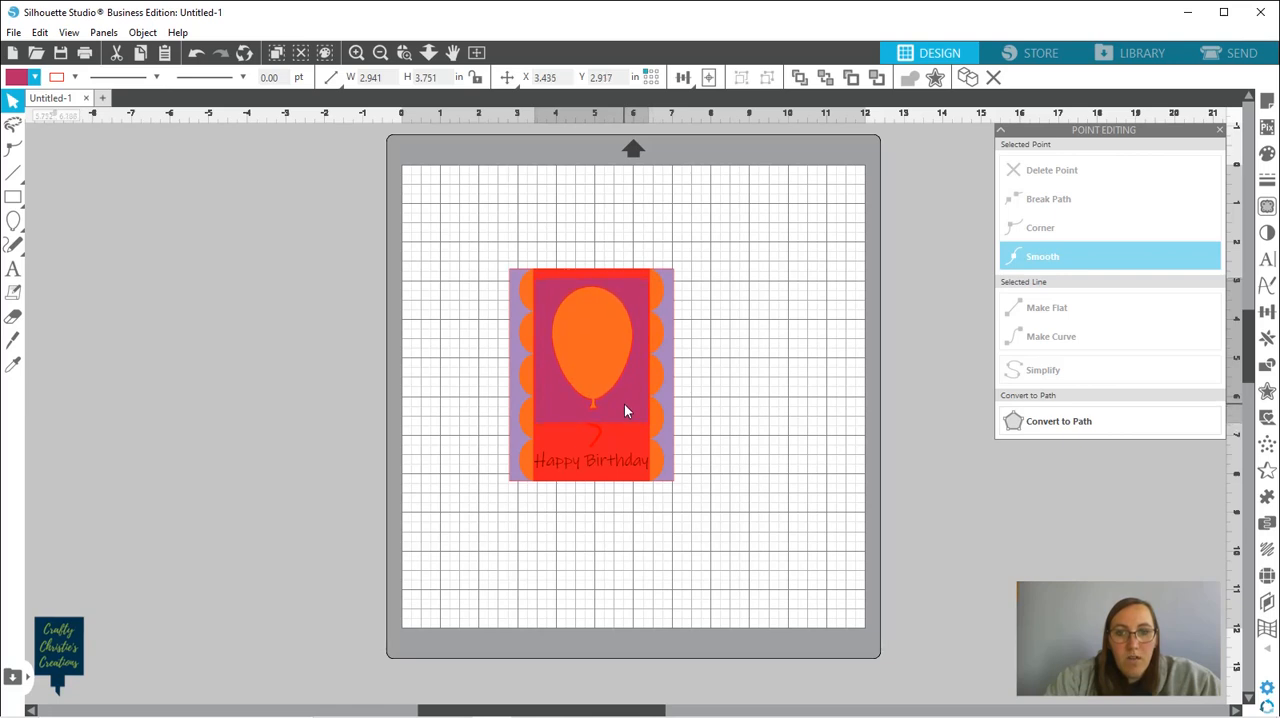
pyautogui.press('Escape')
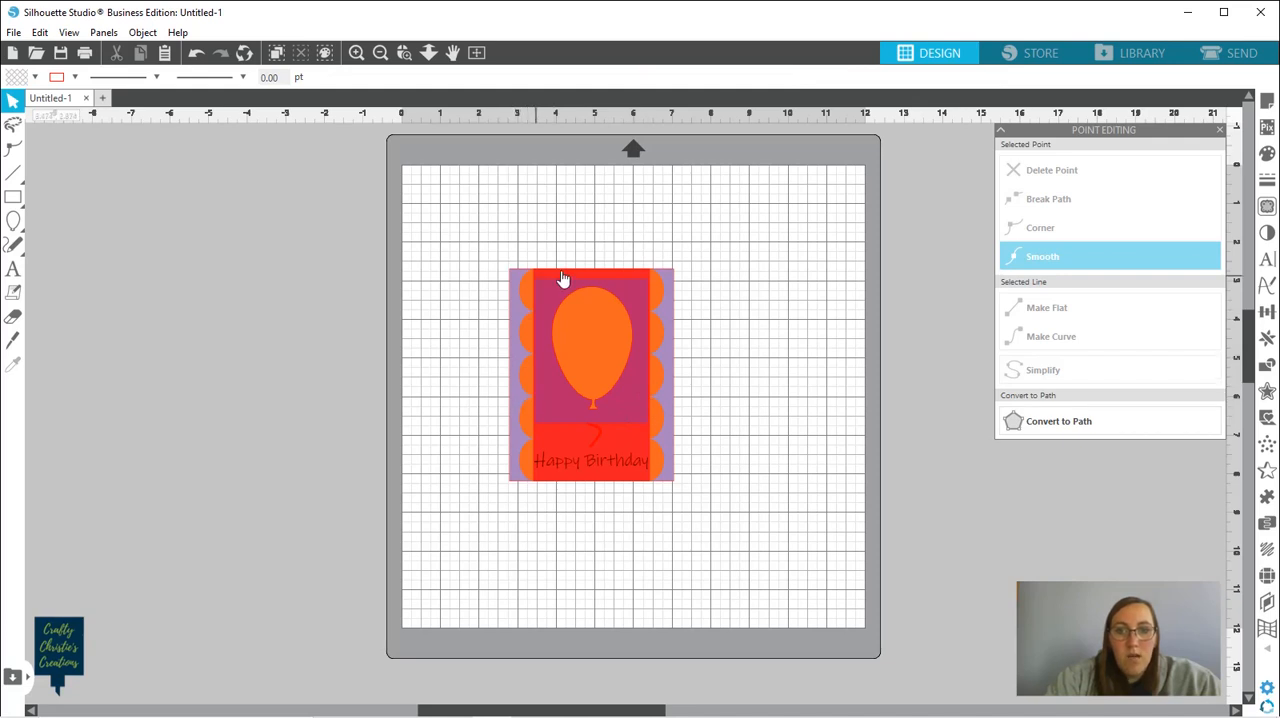
pyautogui.click(623, 406)
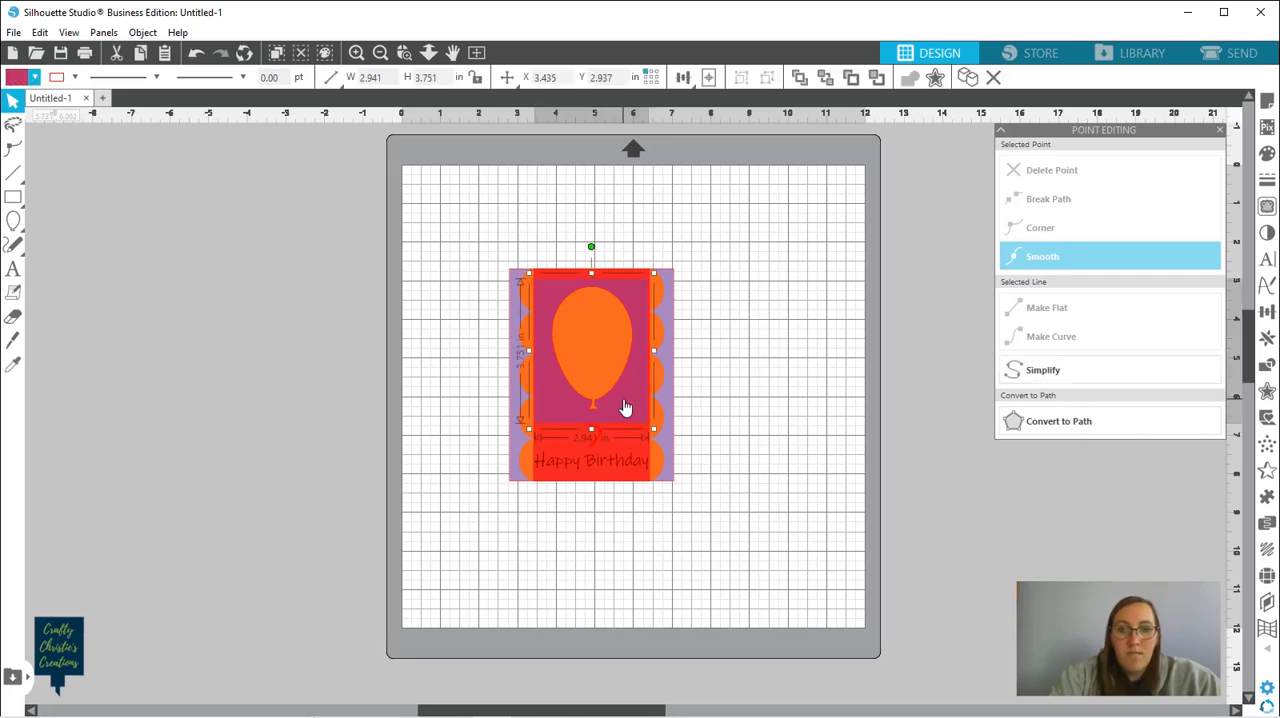
pyautogui.moveTo(625, 400); pyautogui.dragTo(790, 387)
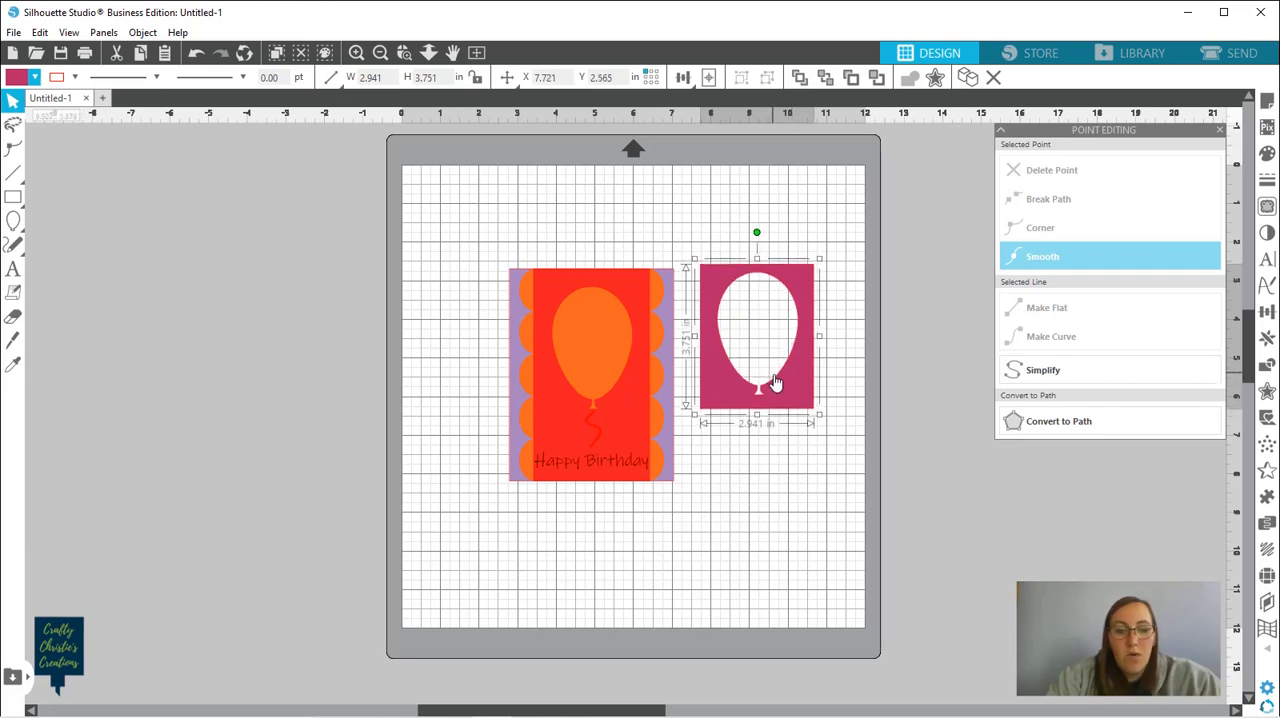
# Delete all the balloon cutout's edit points from the dark pink piece to leave a solid rectangle
pyautogui.doubleClick(773, 383)
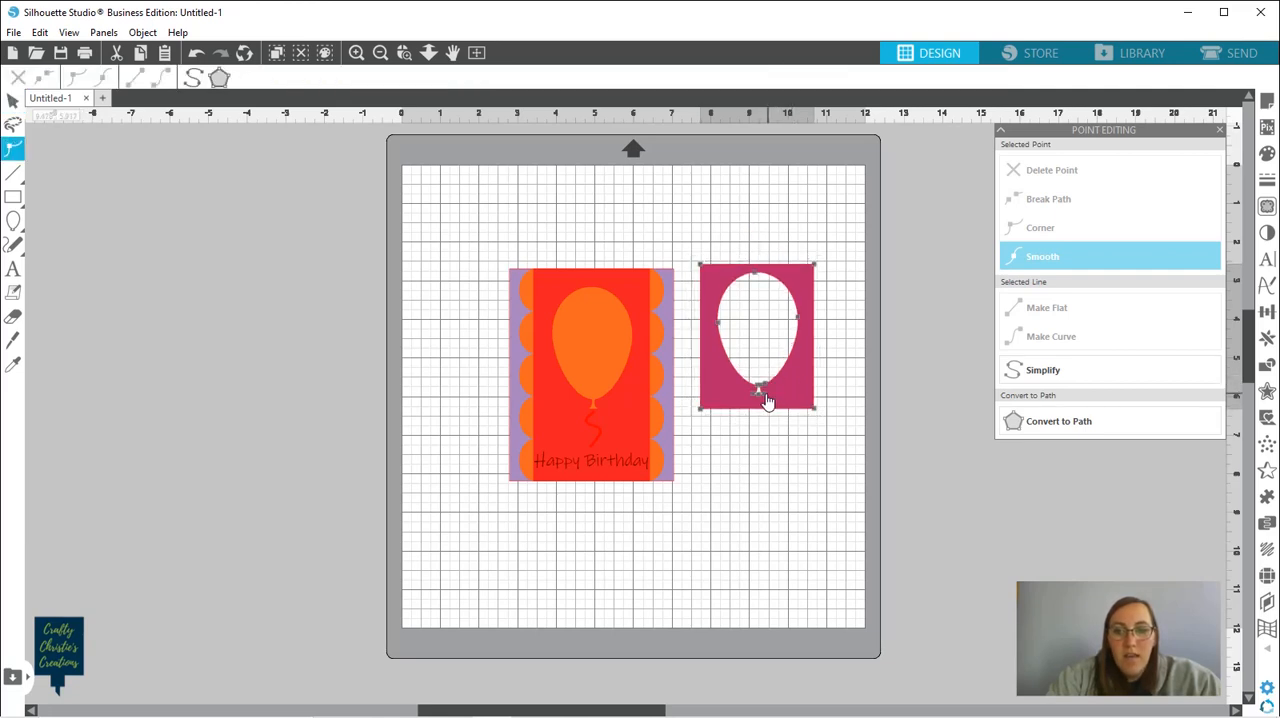
pyautogui.click(767, 397)
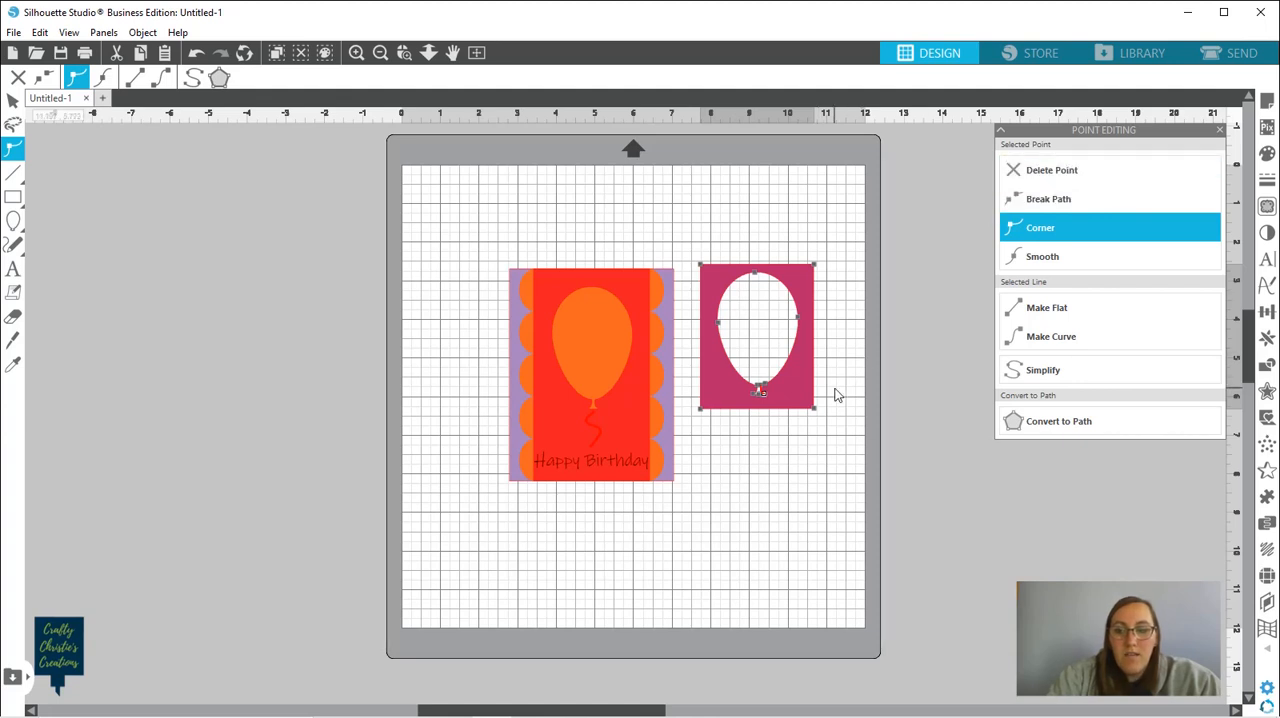
pyautogui.press('Delete')
pyautogui.press('Delete')
pyautogui.press('Delete')
pyautogui.press('Delete')
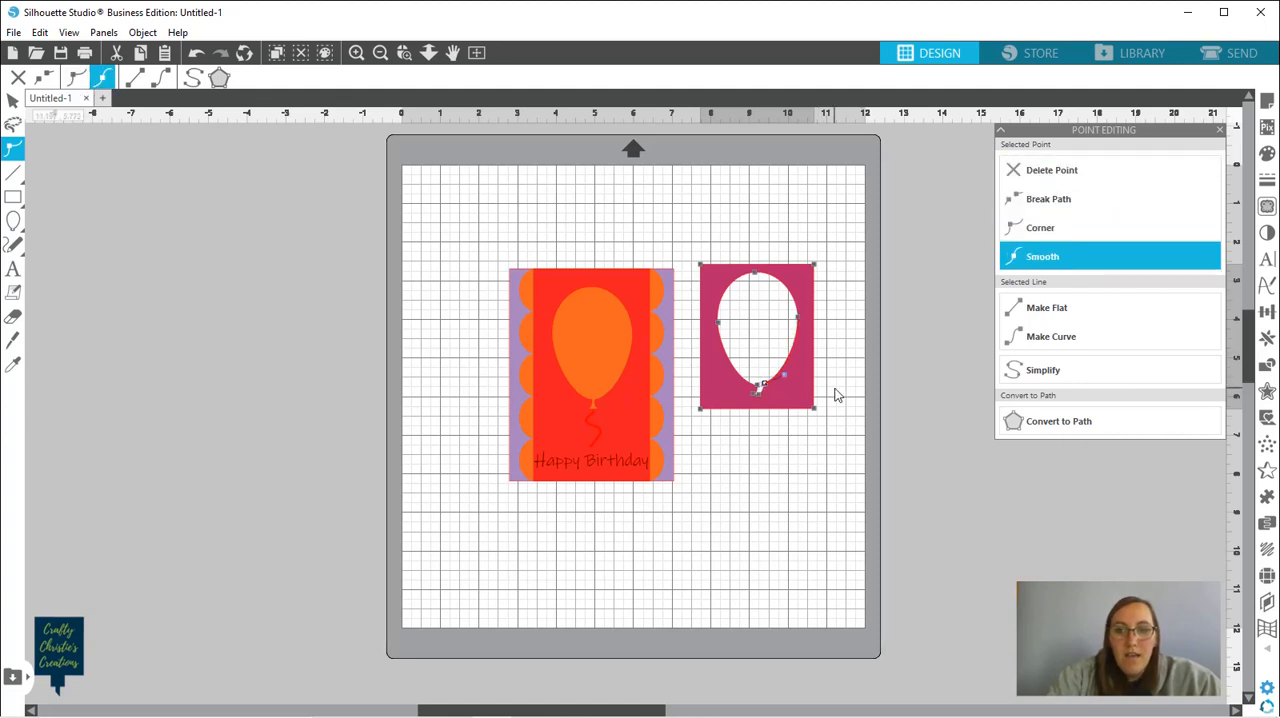
pyautogui.press('Delete')
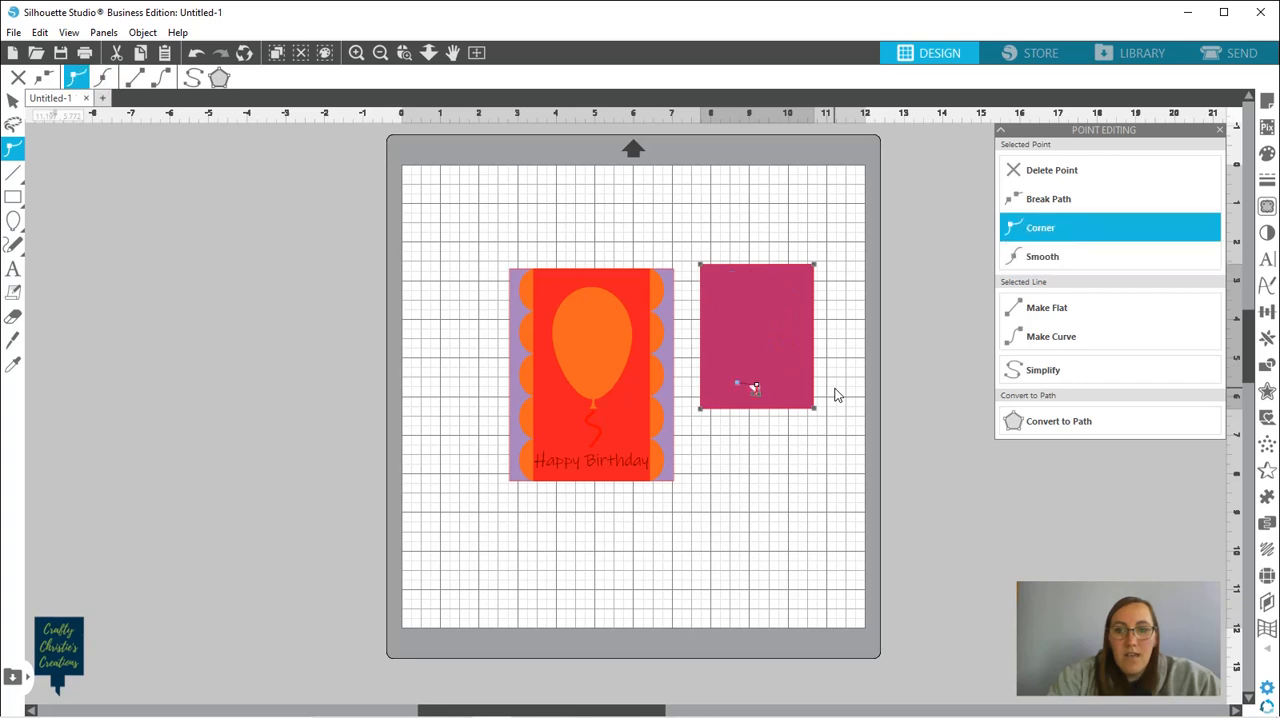
pyautogui.press('Delete')
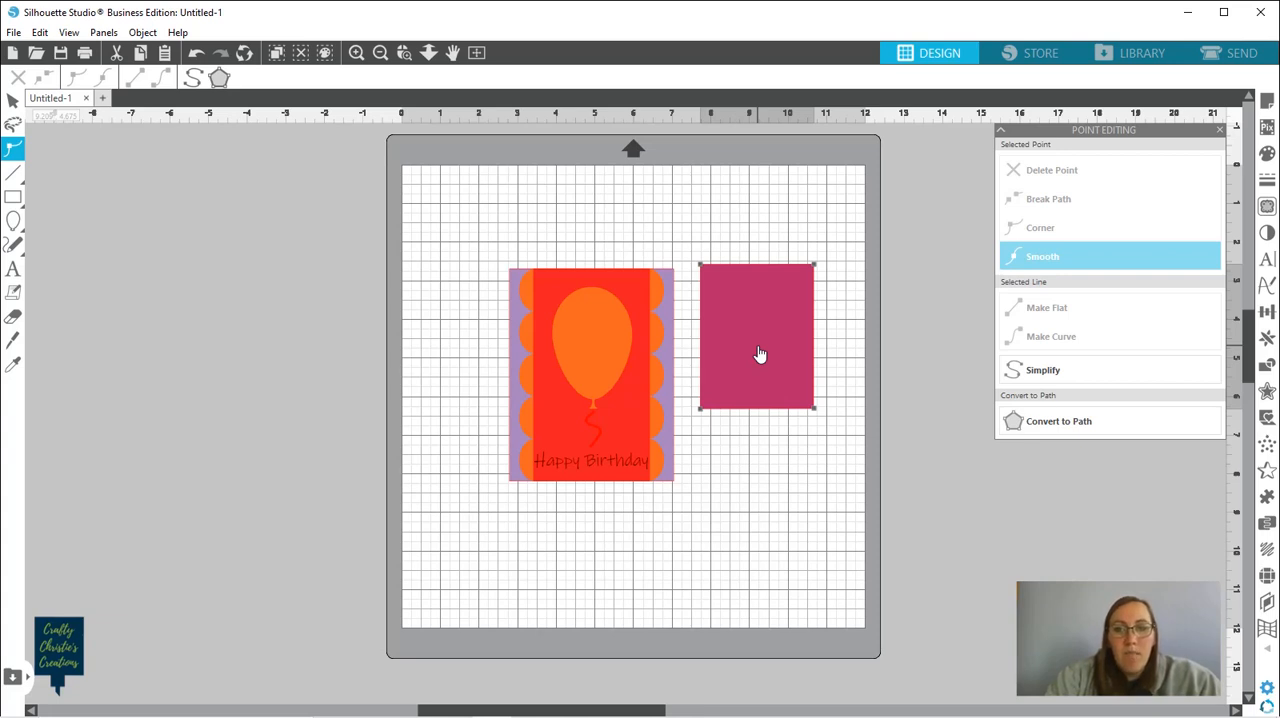
# Test-fit the solid dark pink rectangle over the card's balloon, and move it off the mat to the left
pyautogui.moveTo(767, 347); pyautogui.dragTo(599, 352)
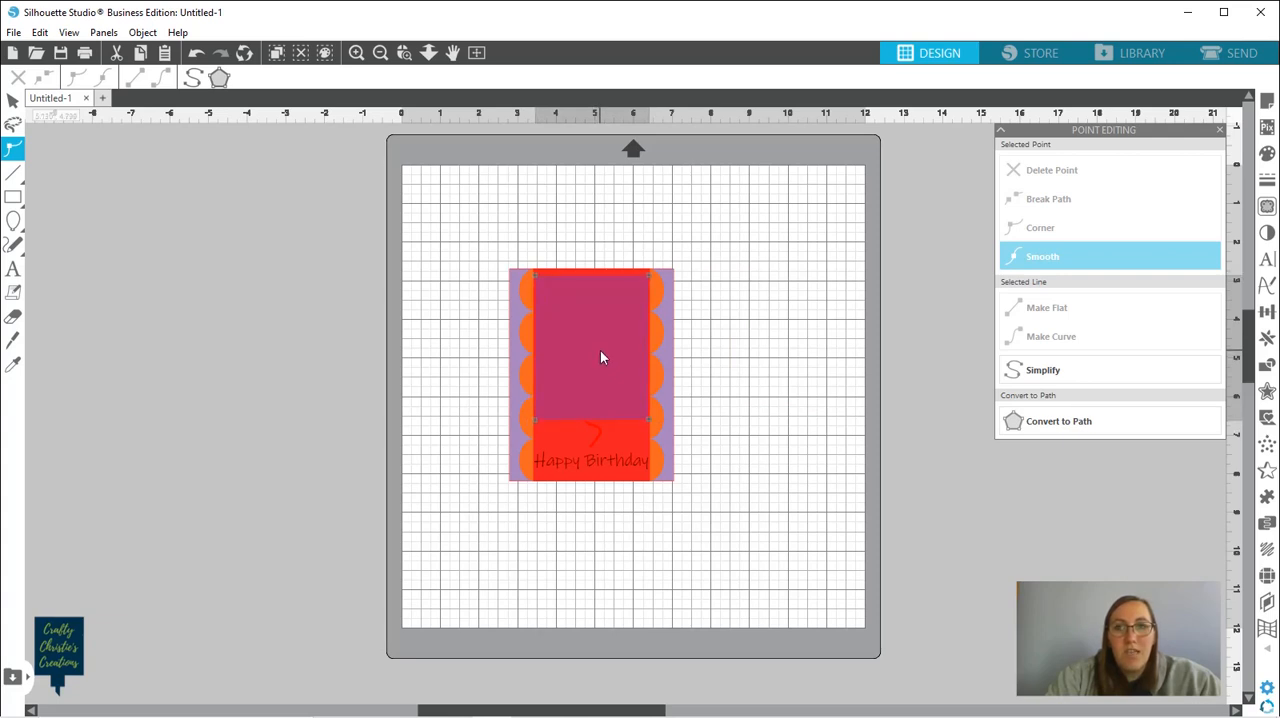
pyautogui.moveTo(601, 352); pyautogui.dragTo(281, 260)
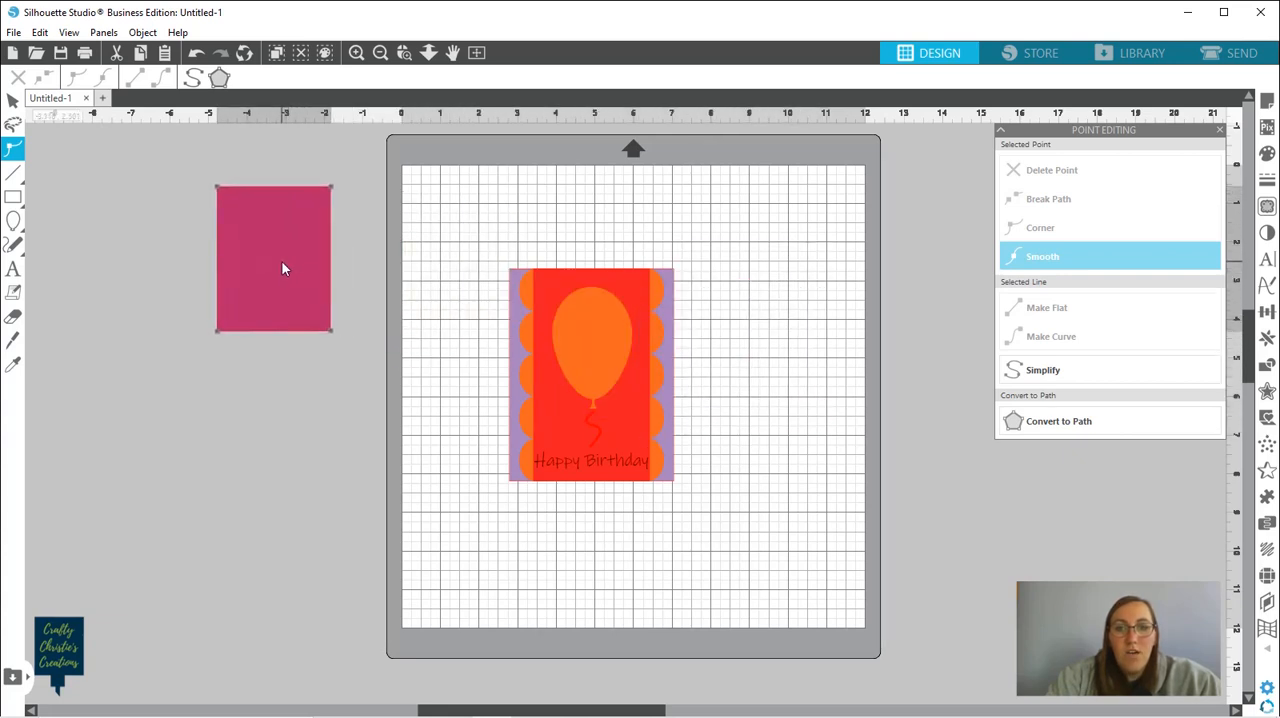
# Move the red balloon-cutout panel off the card, aligning its lower-left corner with the 8 in horizontal and vertical grid lines
pyautogui.click(624, 422)
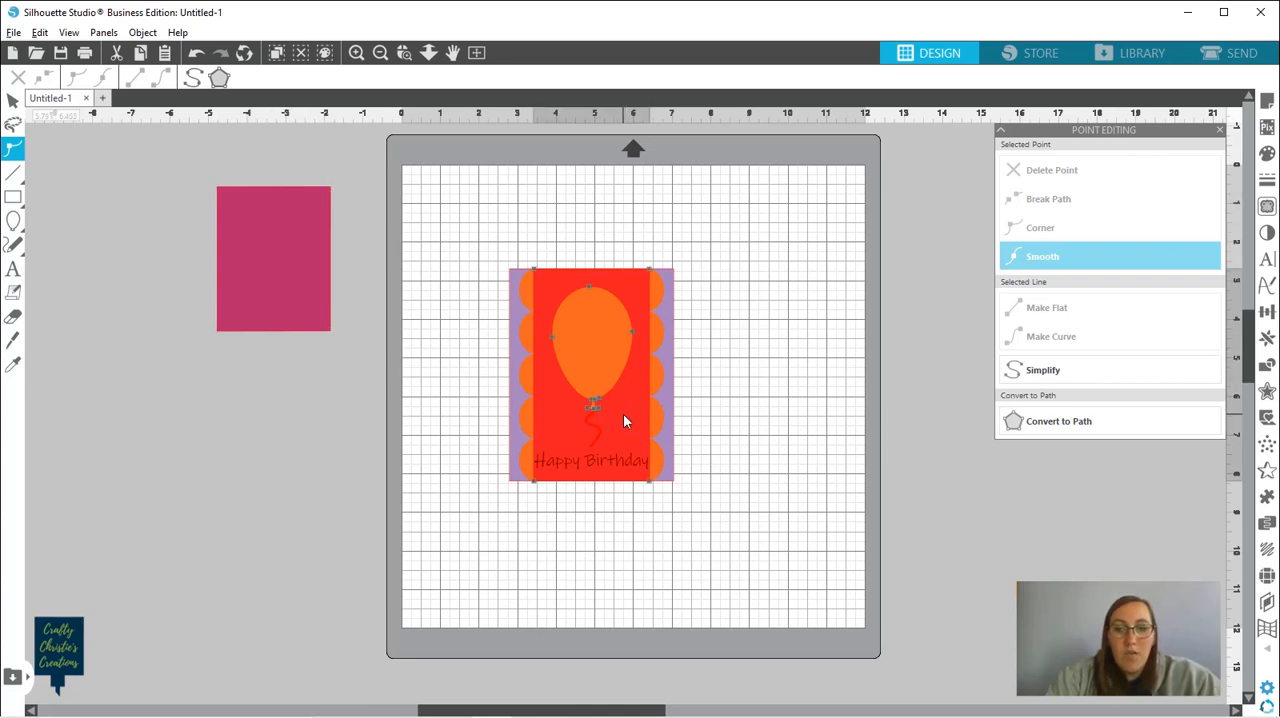
pyautogui.moveTo(623, 413); pyautogui.dragTo(802, 409)
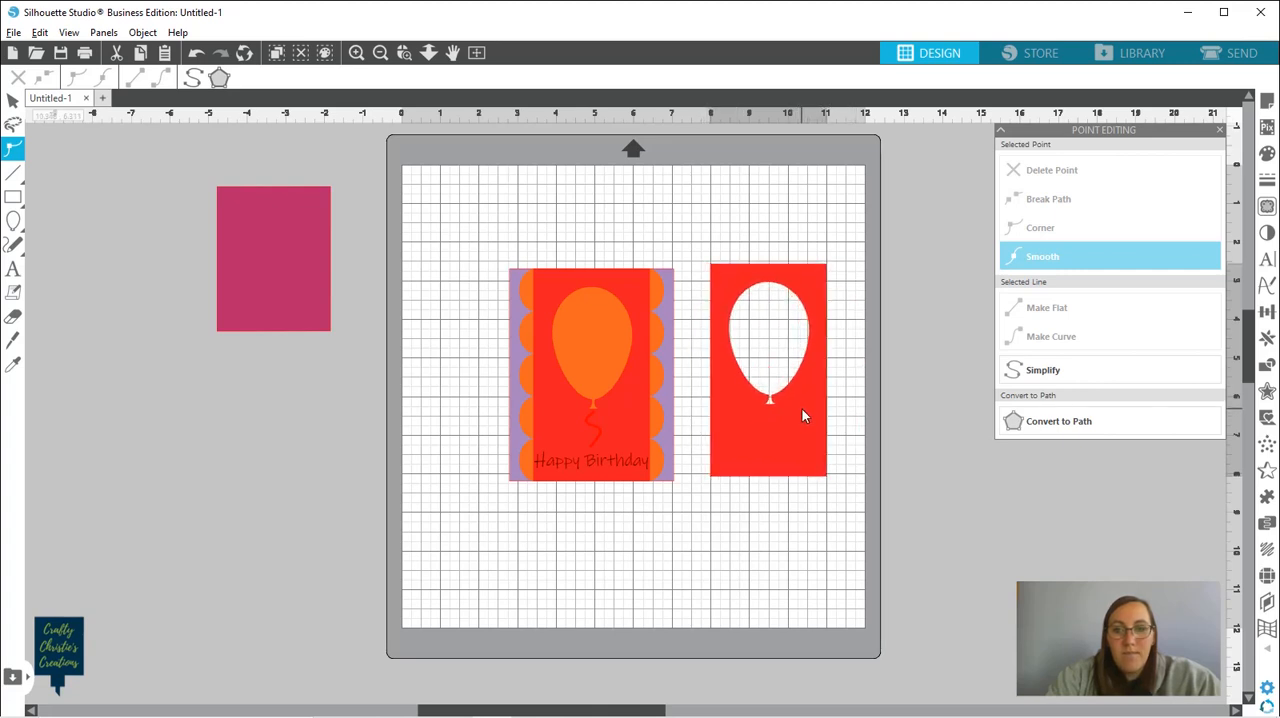
pyautogui.click(405, 57)
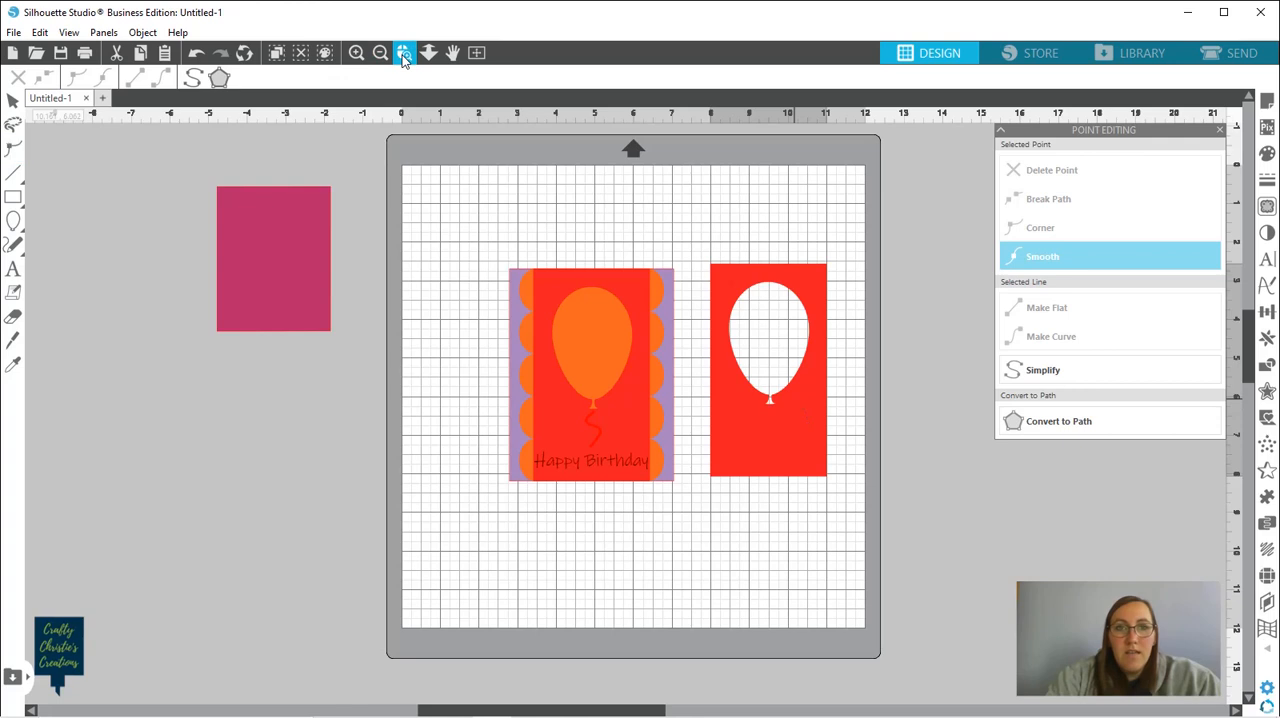
pyautogui.click(755, 433)
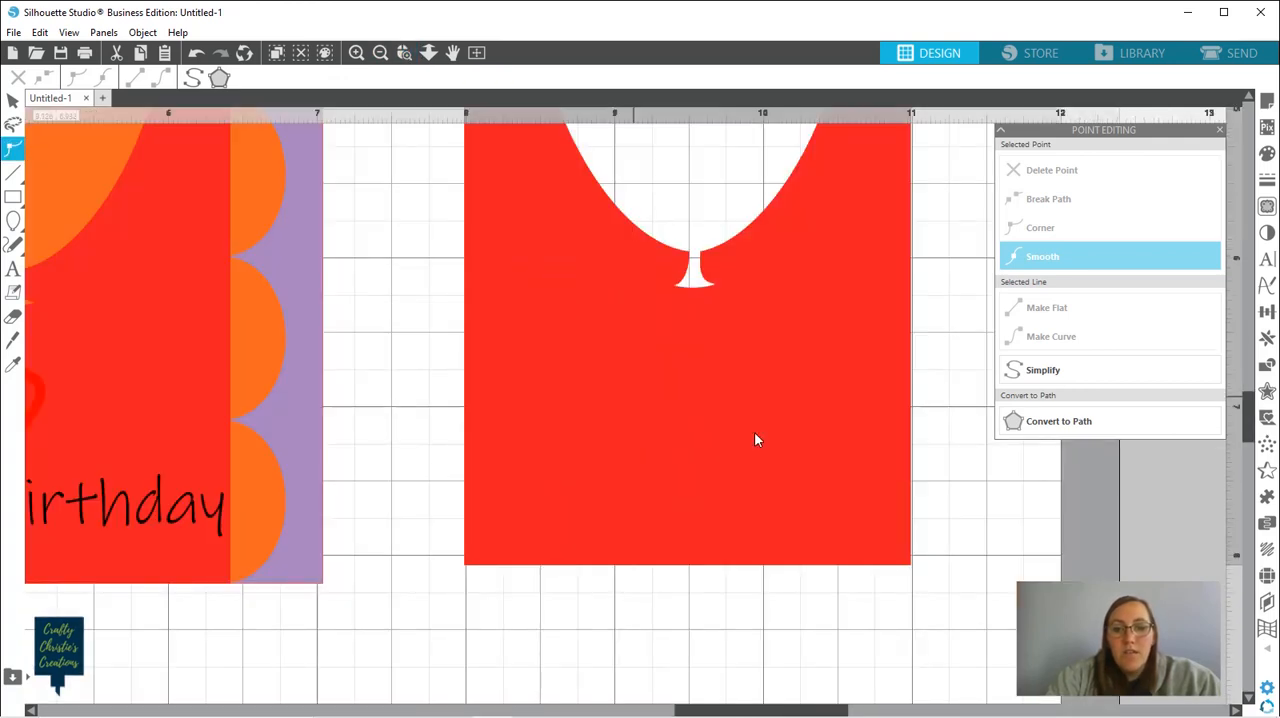
pyautogui.moveTo(661, 516); pyautogui.dragTo(663, 510)
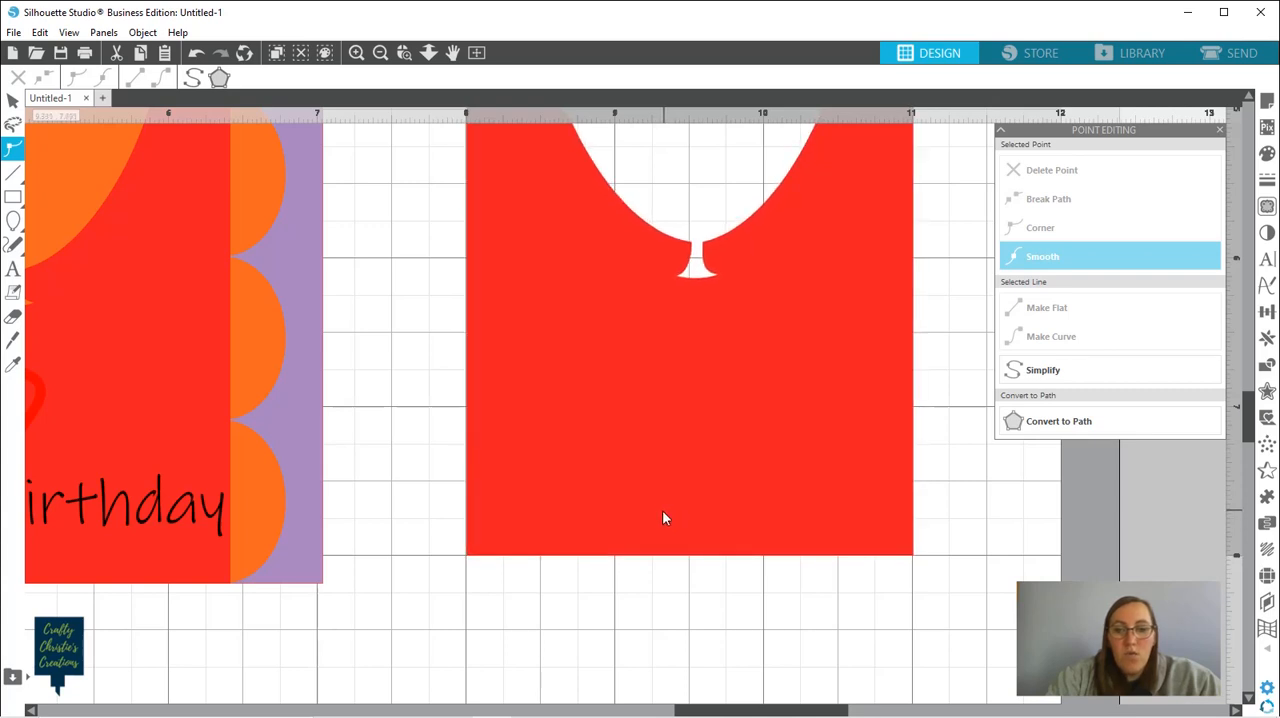
# Nudge the separate red panel's lower-left corner point slightly inward and upward from the 8 in grid lines
pyautogui.click(528, 535)
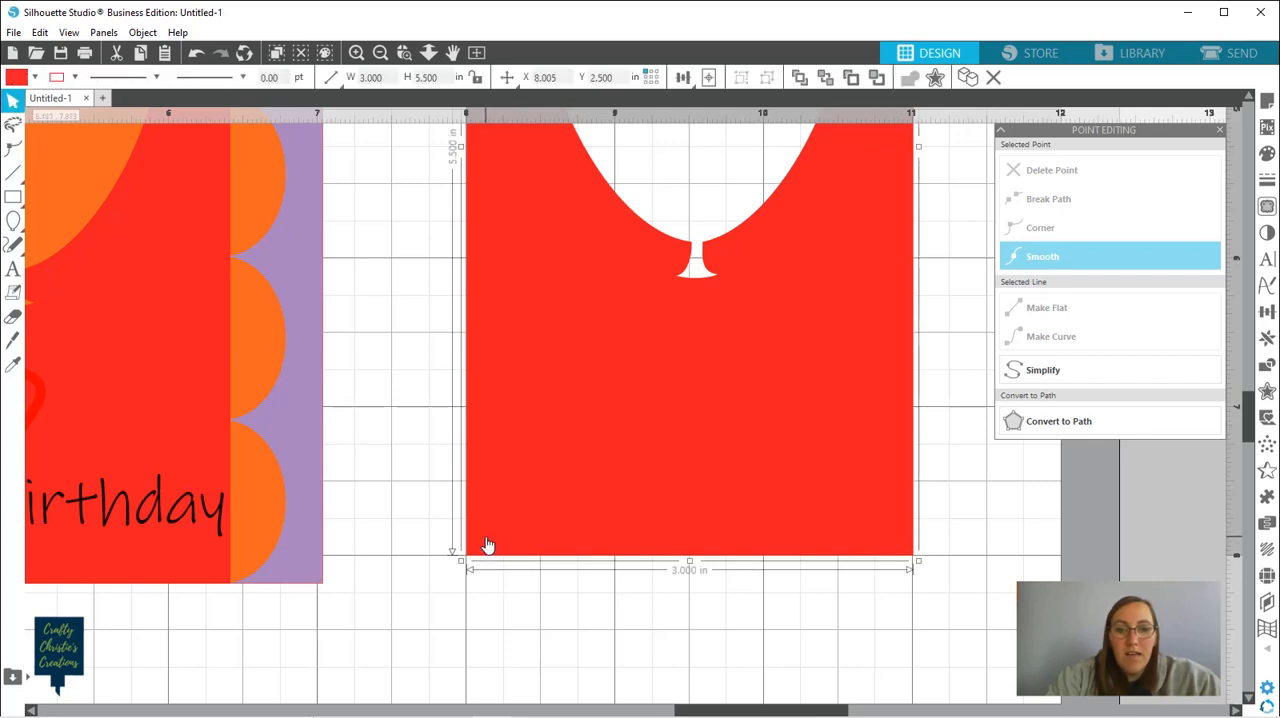
pyautogui.click(487, 545)
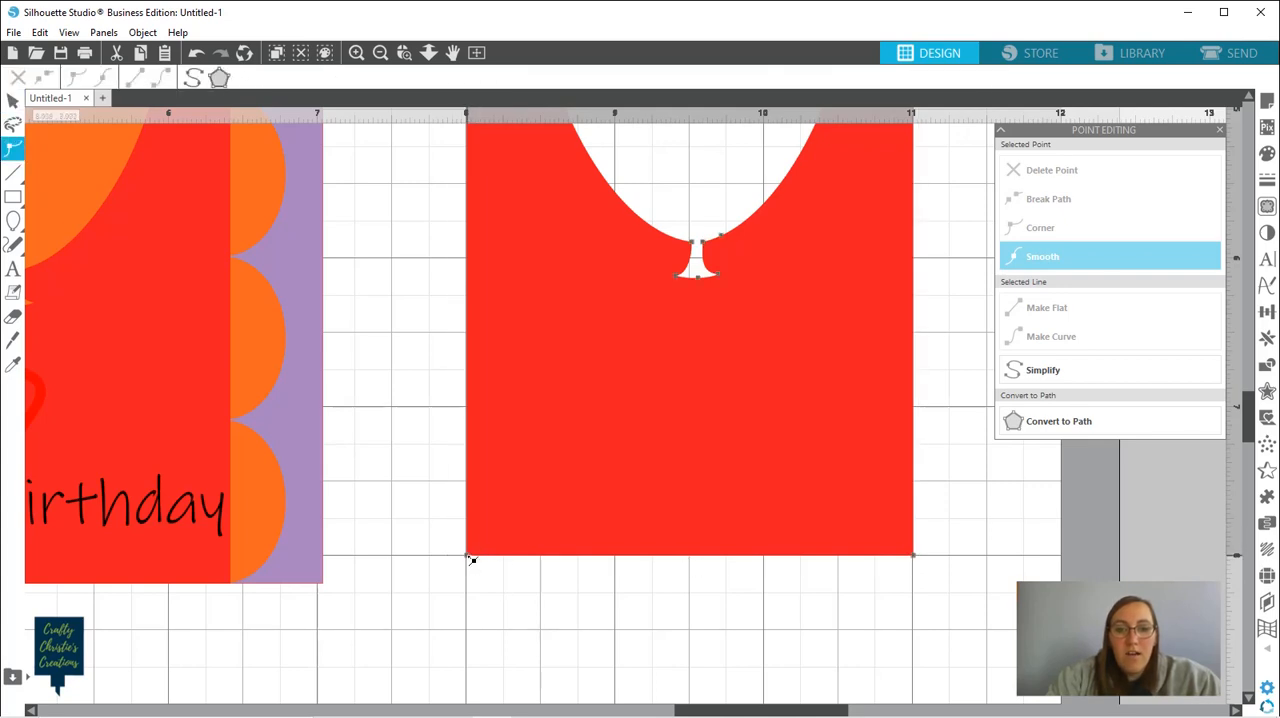
pyautogui.click(467, 556)
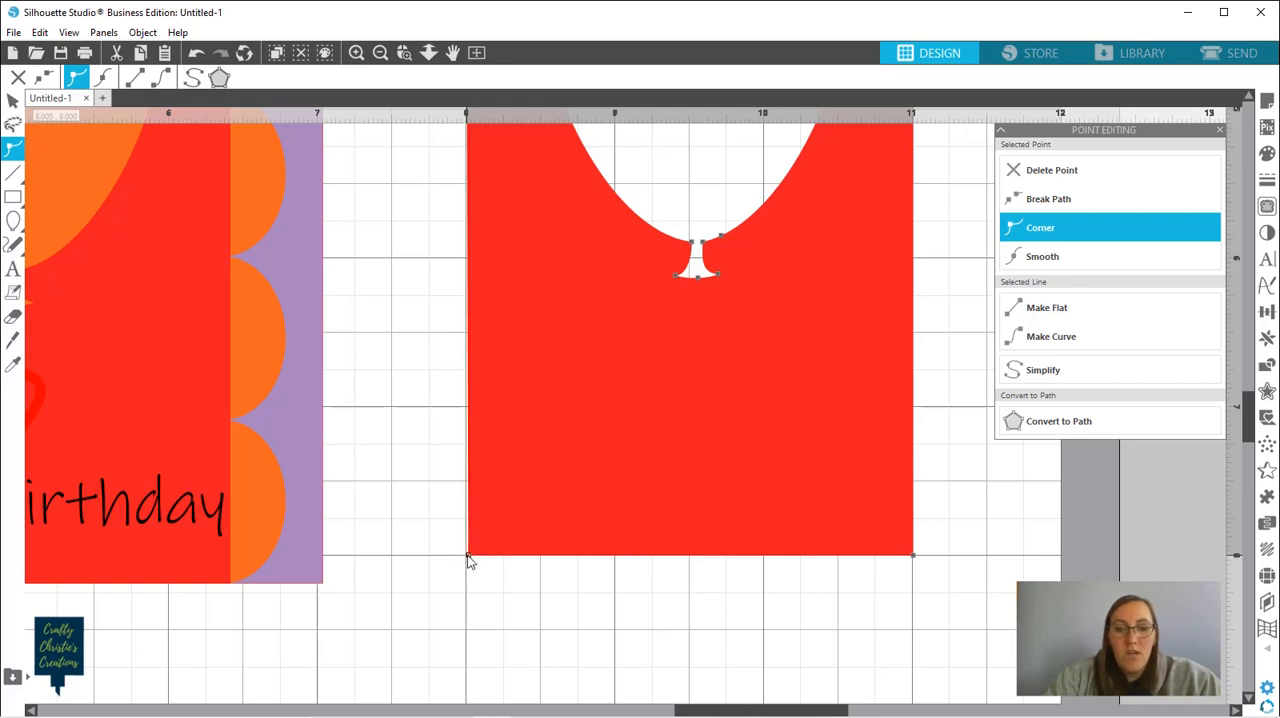
pyautogui.press('Right')
pyautogui.press('Right')
pyautogui.press('Right')
pyautogui.press('Right')
pyautogui.press('Right')
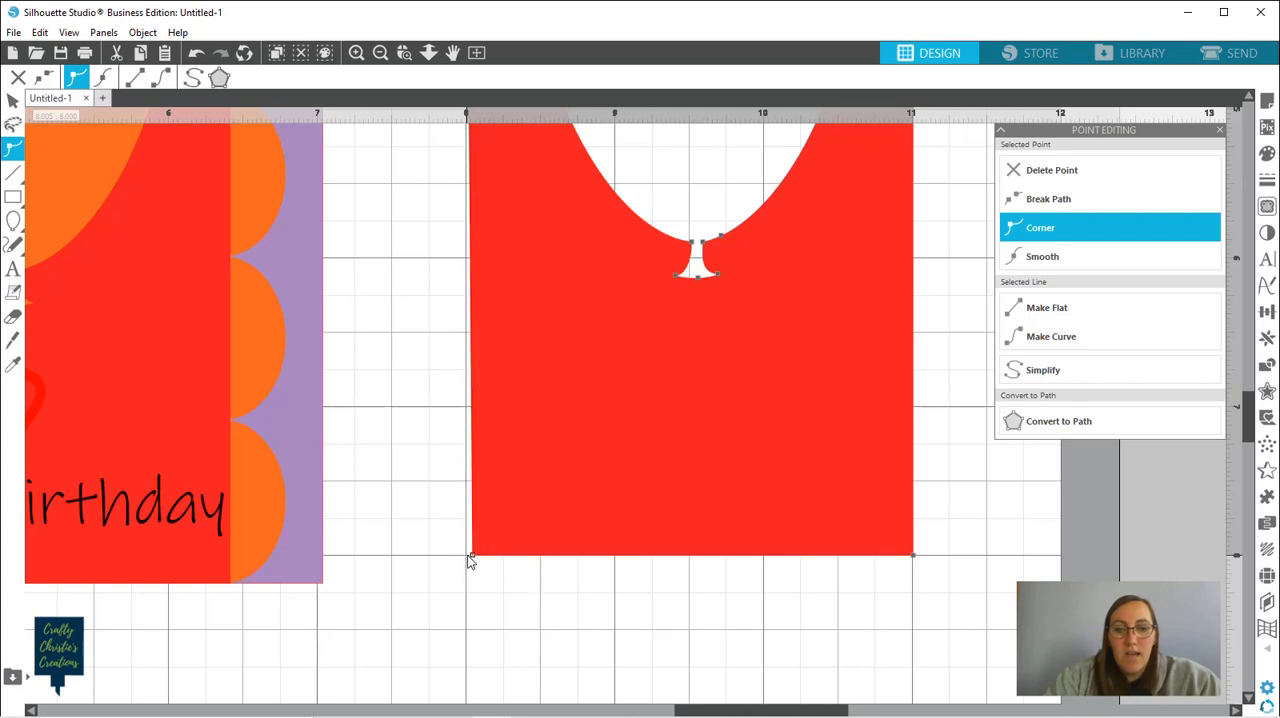
pyautogui.press('Right')
pyautogui.press('Right')
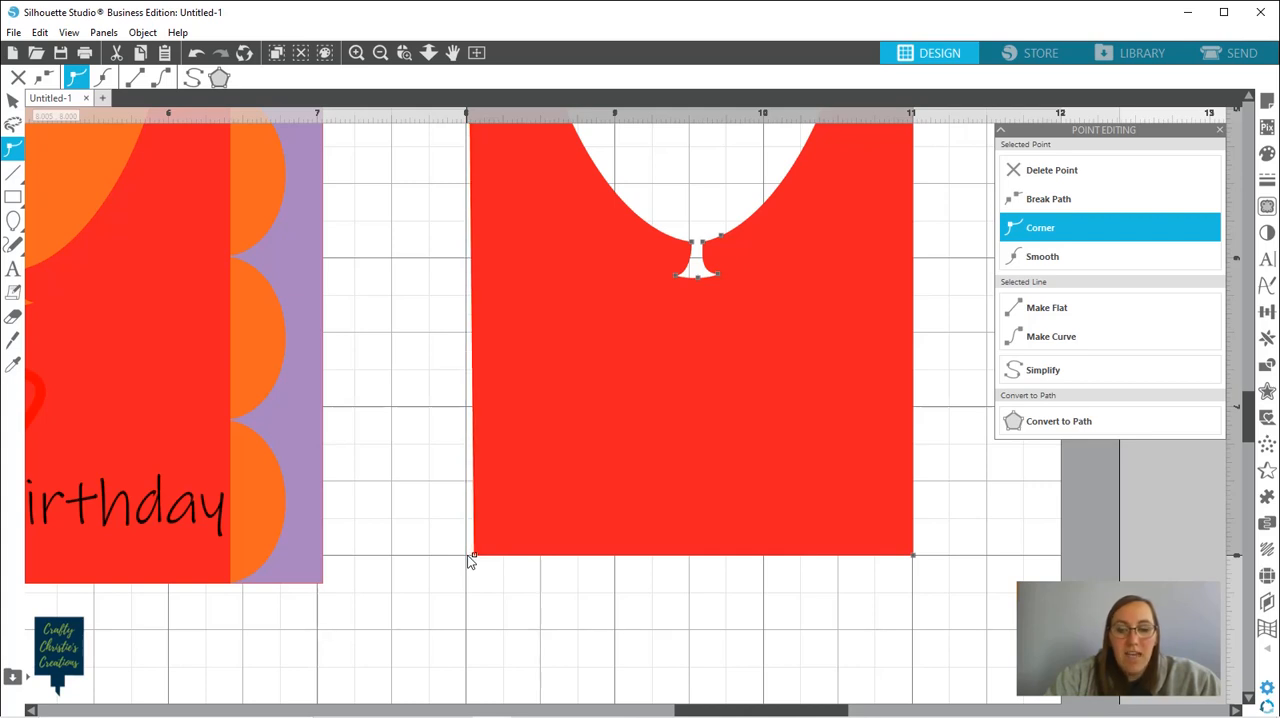
pyautogui.press('Up')
pyautogui.press('Up')
pyautogui.press('Up')
pyautogui.press('Up')
pyautogui.press('Up')
pyautogui.press('Up')
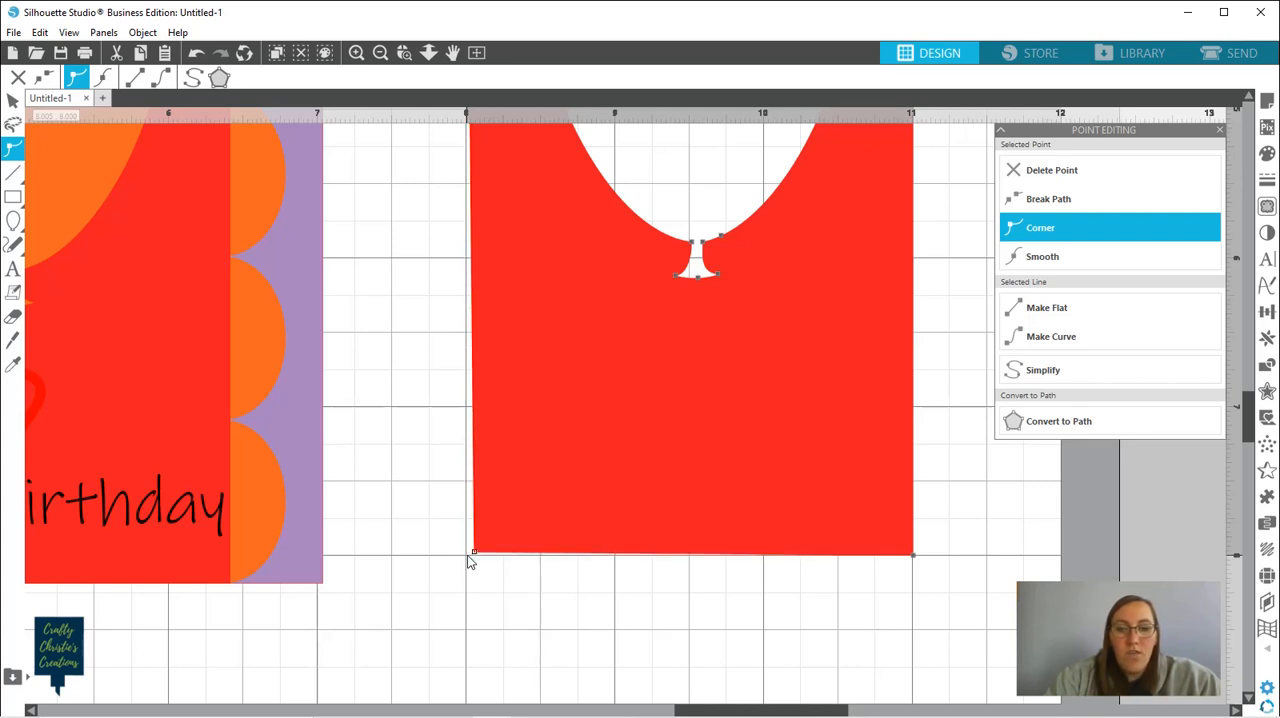
pyautogui.press('Up')
pyautogui.press('Up')
pyautogui.press('Up')
pyautogui.press('Up')
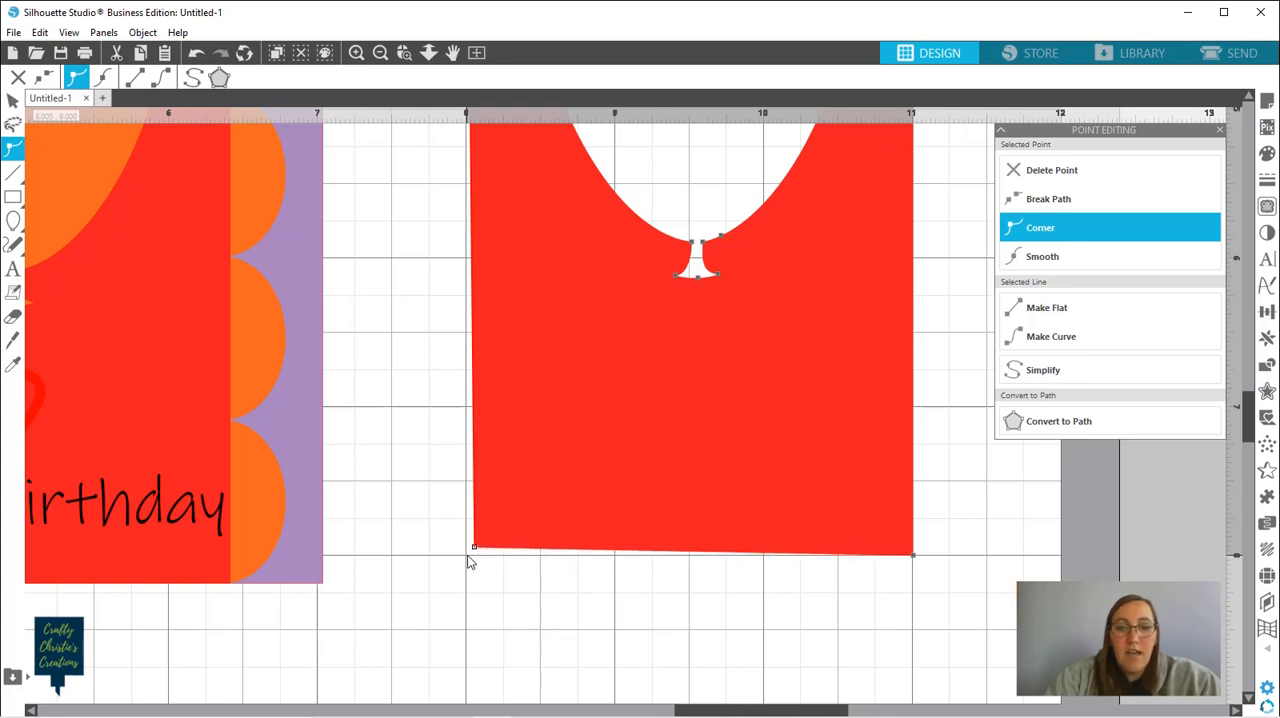
# Nudge the red panel's lower-right corner point slightly inward from the 11 in grid line and up level with the lower-left corner
pyautogui.click(915, 558)
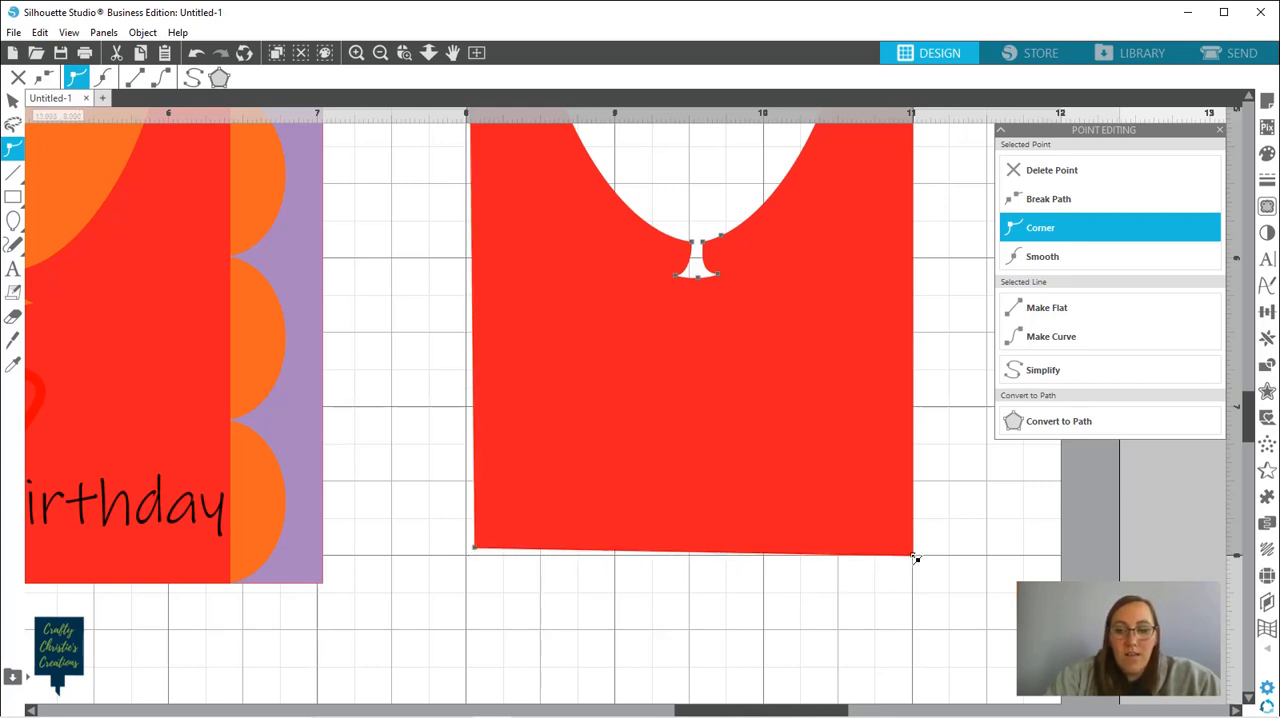
pyautogui.press('Left')
pyautogui.press('Left')
pyautogui.press('Left')
pyautogui.press('Left')
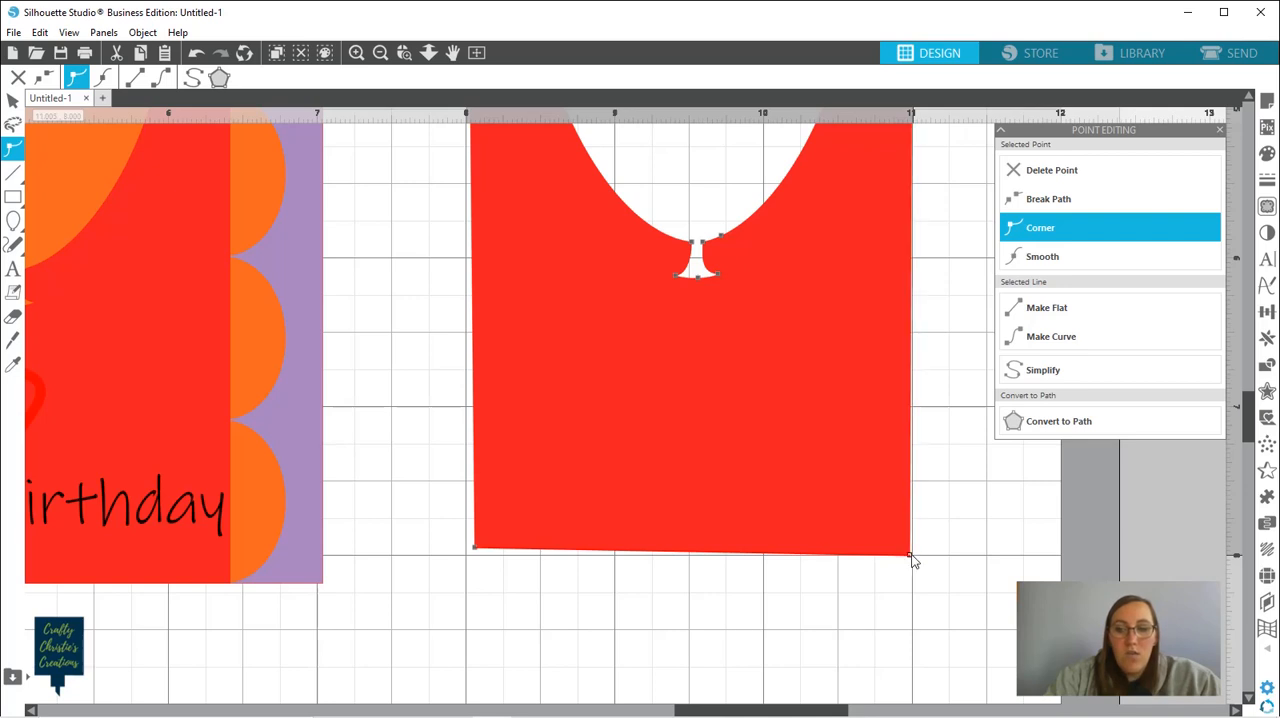
pyautogui.press('Left')
pyautogui.press('Left')
pyautogui.press('Left')
pyautogui.press('Left')
pyautogui.press('Left')
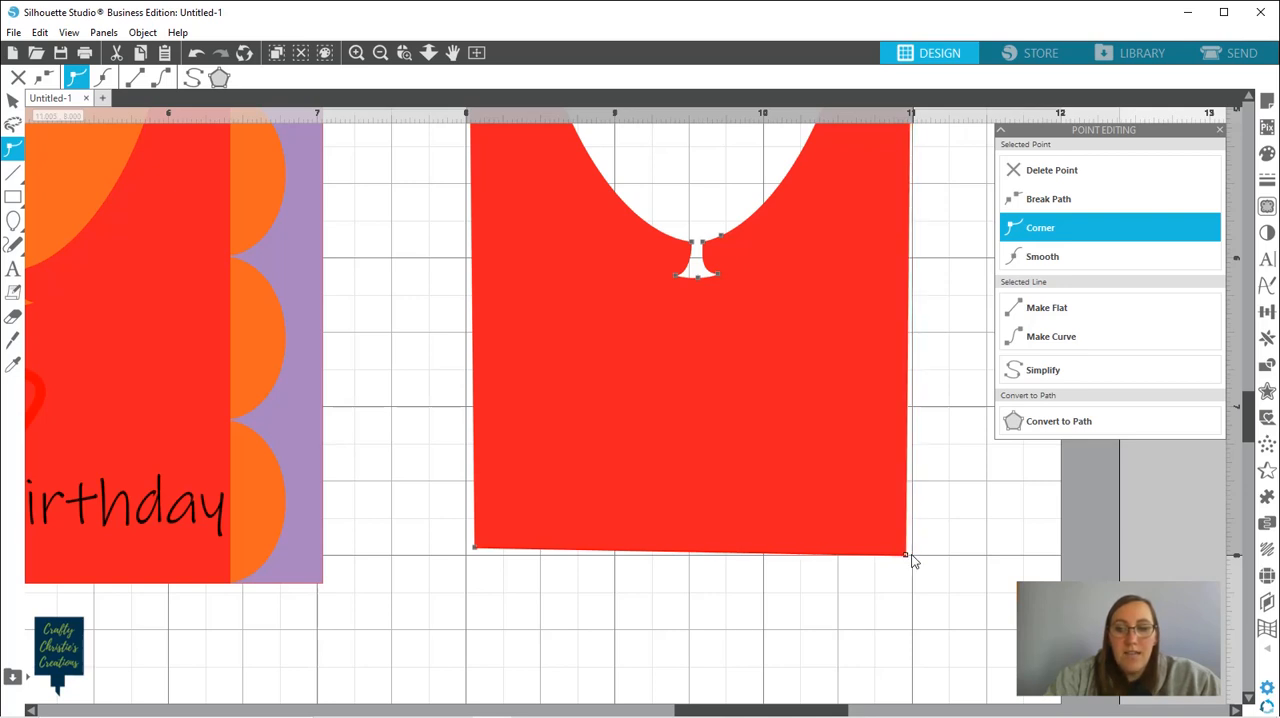
pyautogui.press('Up')
pyautogui.press('Up')
pyautogui.press('Up')
pyautogui.press('Up')
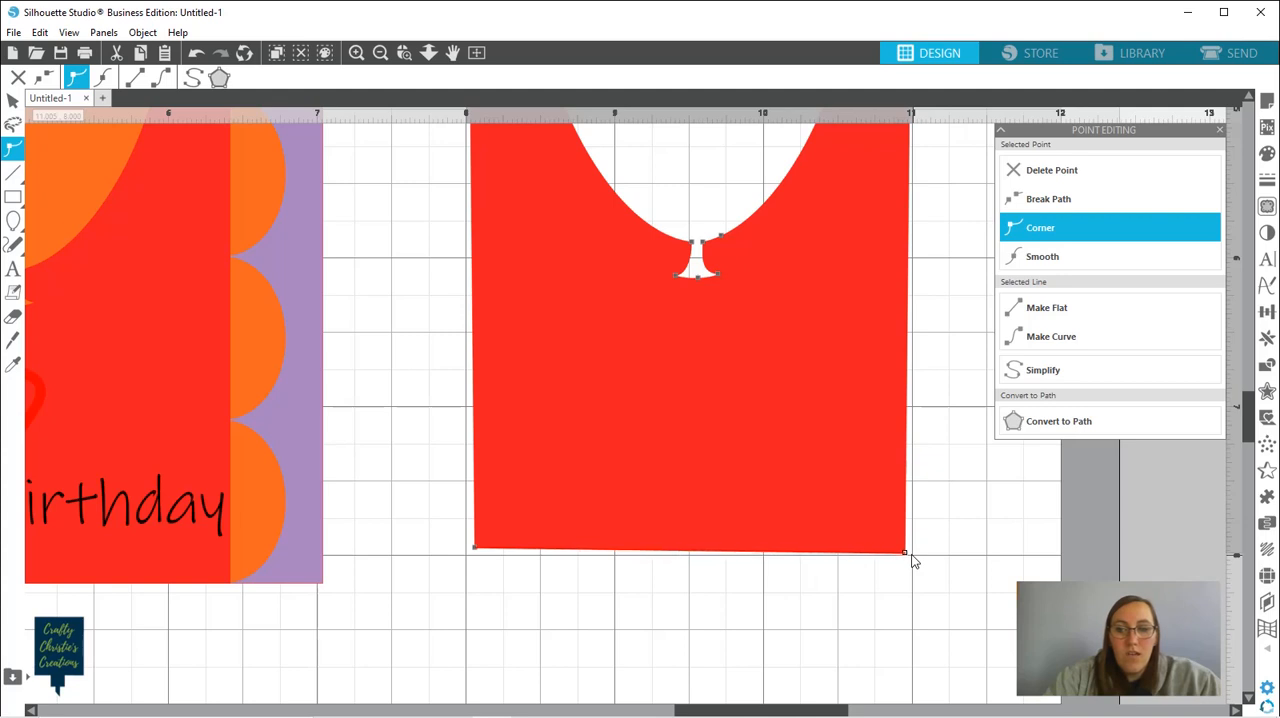
pyautogui.press('Up')
pyautogui.press('Up')
pyautogui.press('Up')
pyautogui.press('Up')
pyautogui.press('Up')
pyautogui.press('Up')
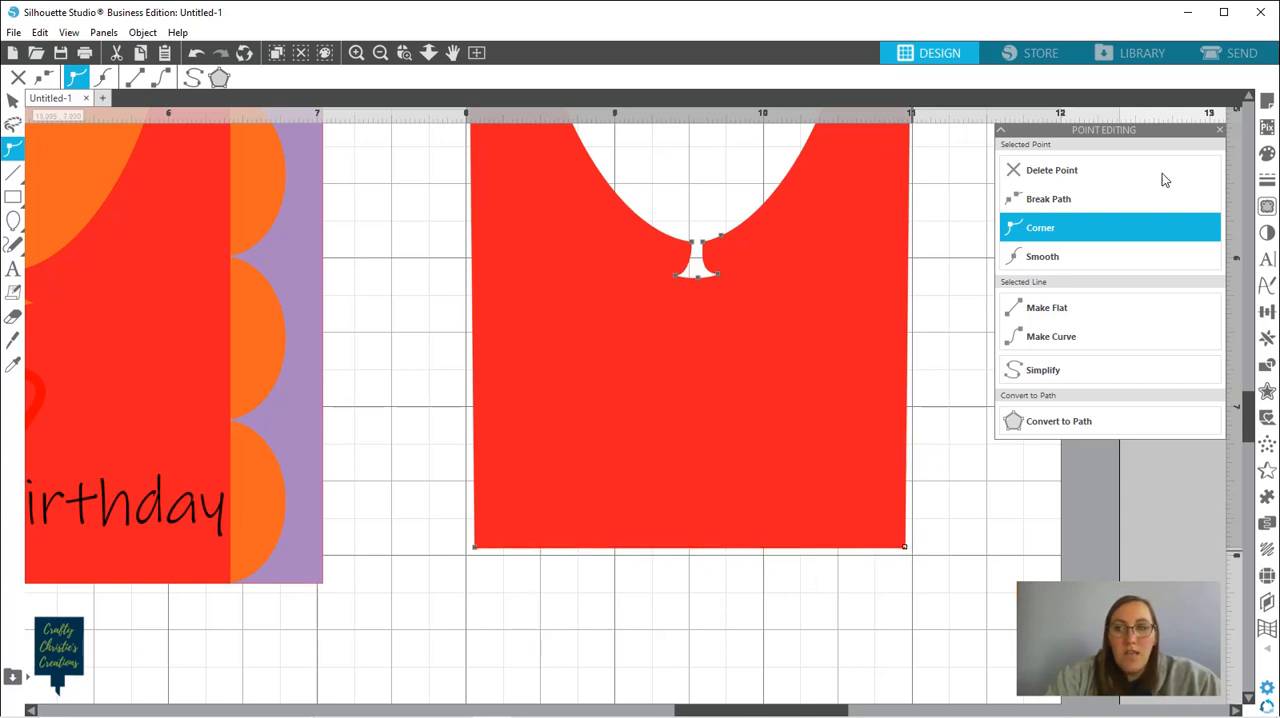
# Nudge the red balloon-cutout panel's upper-right corner point slightly inward from the 11 in grid line and down
pyautogui.scroll(2, 1226, 218)
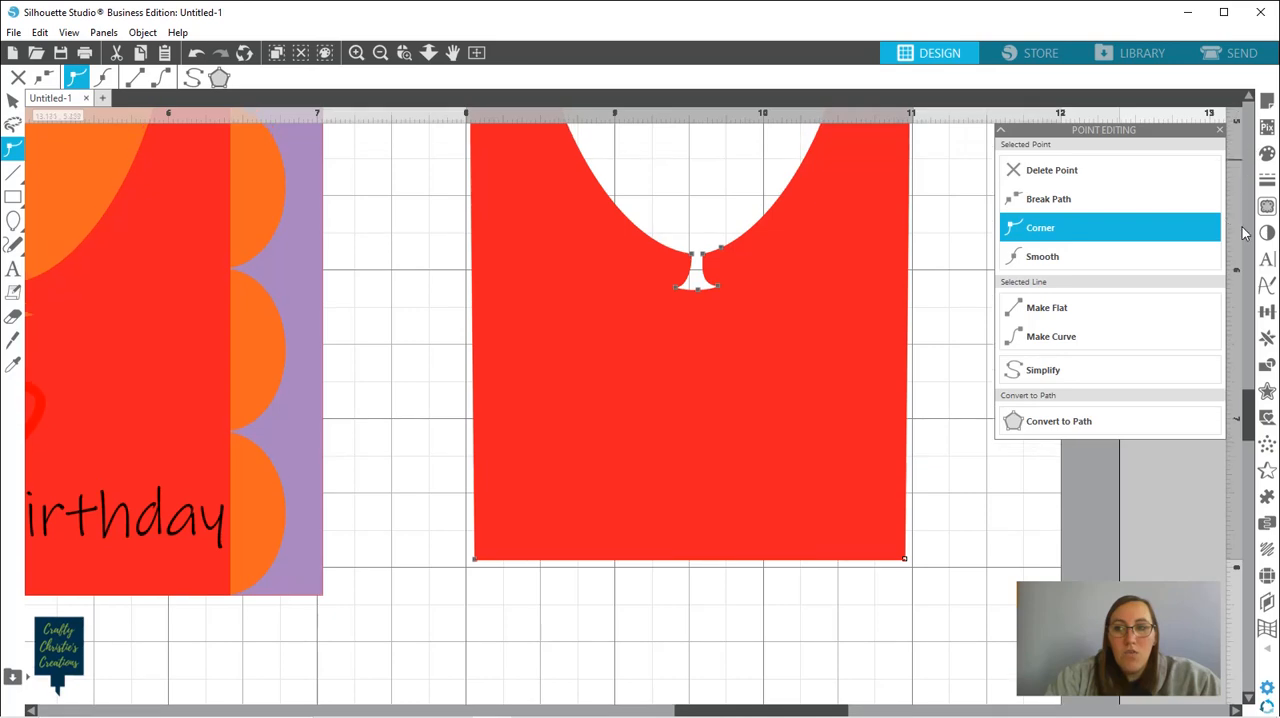
pyautogui.moveTo(1250, 410); pyautogui.dragTo(1244, 332)
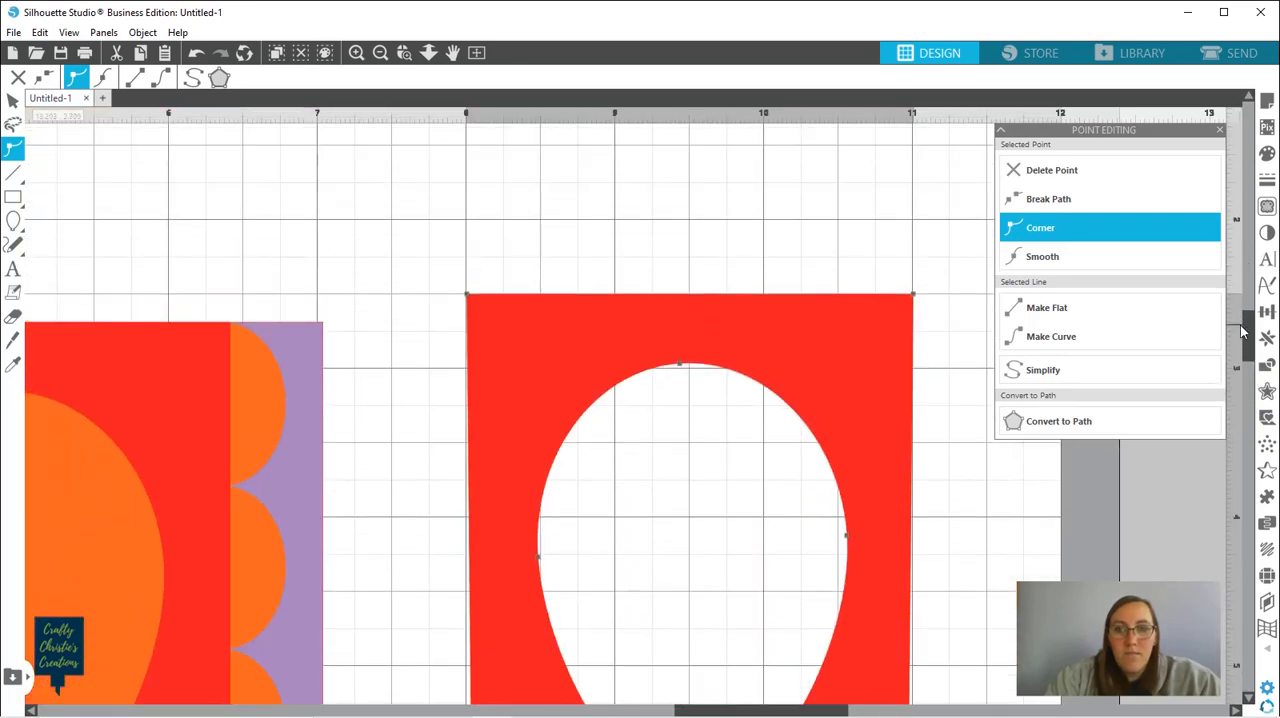
pyautogui.click(914, 295)
pyautogui.moveTo(917, 297); pyautogui.dragTo(913, 293)
pyautogui.press('Left')
pyautogui.press('Left')
pyautogui.press('Left')
pyautogui.press('Left')
pyautogui.press('Left')
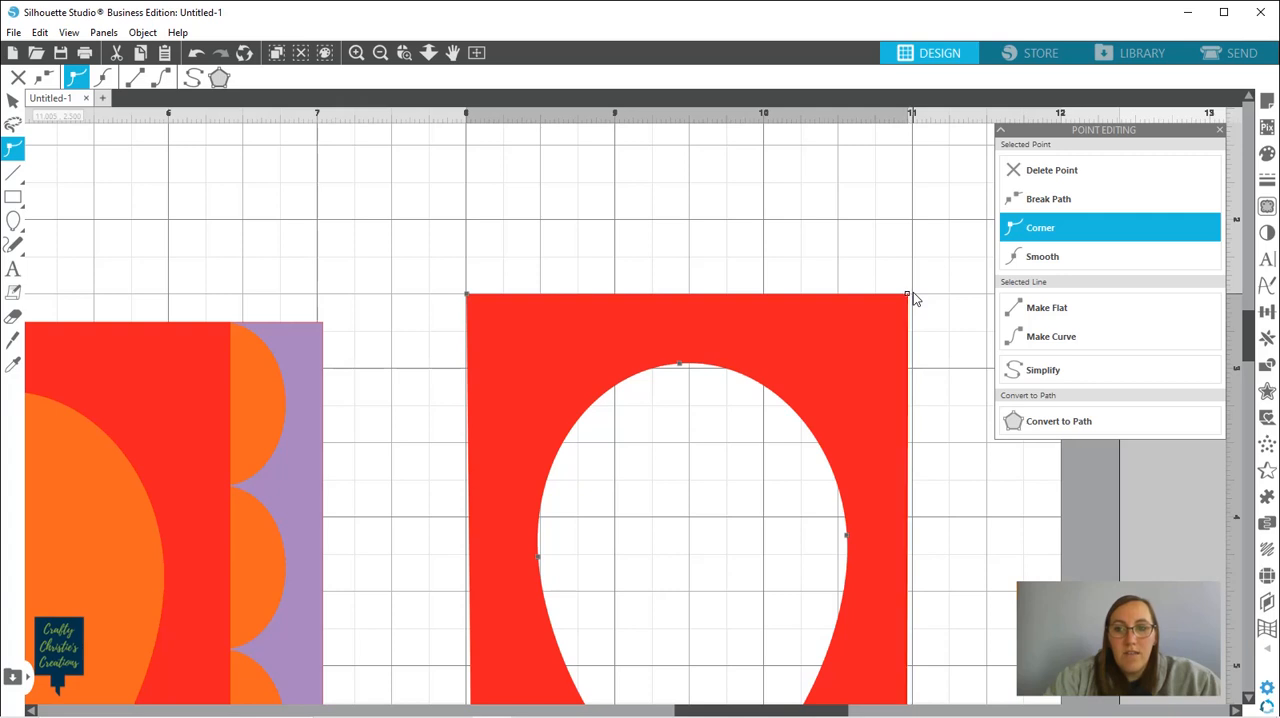
pyautogui.press('Down')
pyautogui.press('Down')
pyautogui.press('Down')
pyautogui.press('Down')
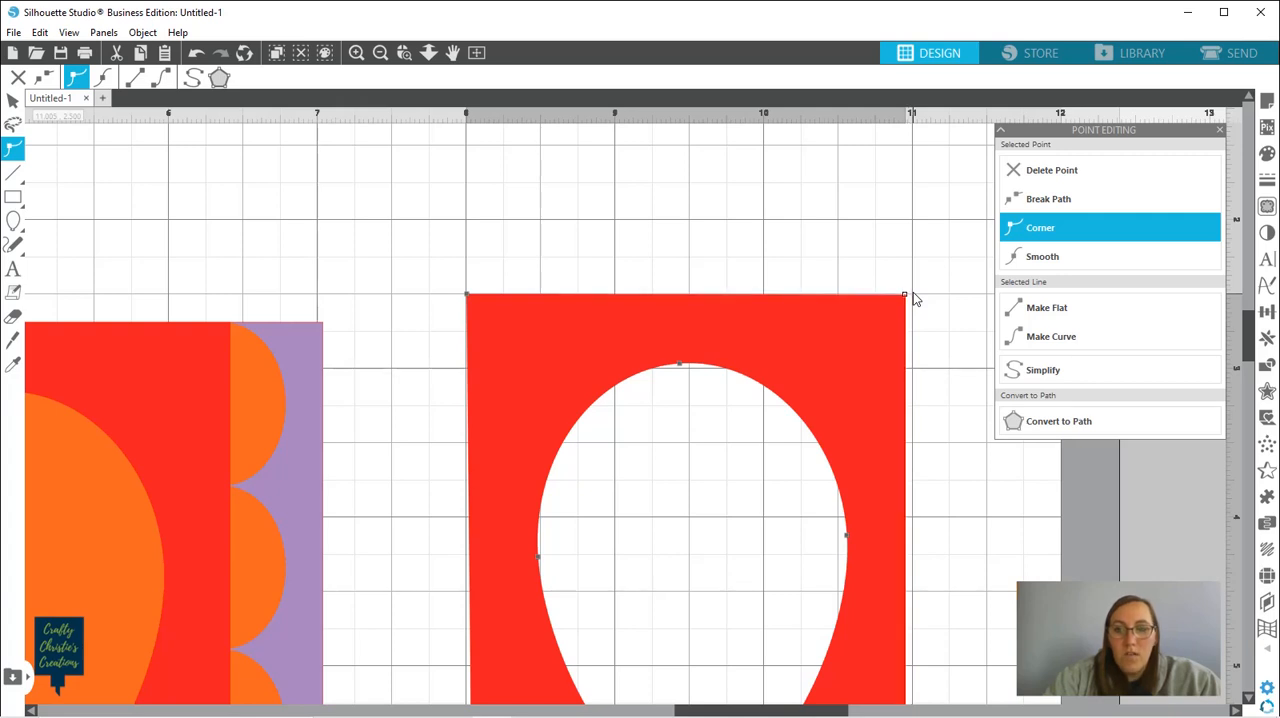
pyautogui.press('Down')
pyautogui.press('Down')
pyautogui.press('Down')
pyautogui.press('Down')
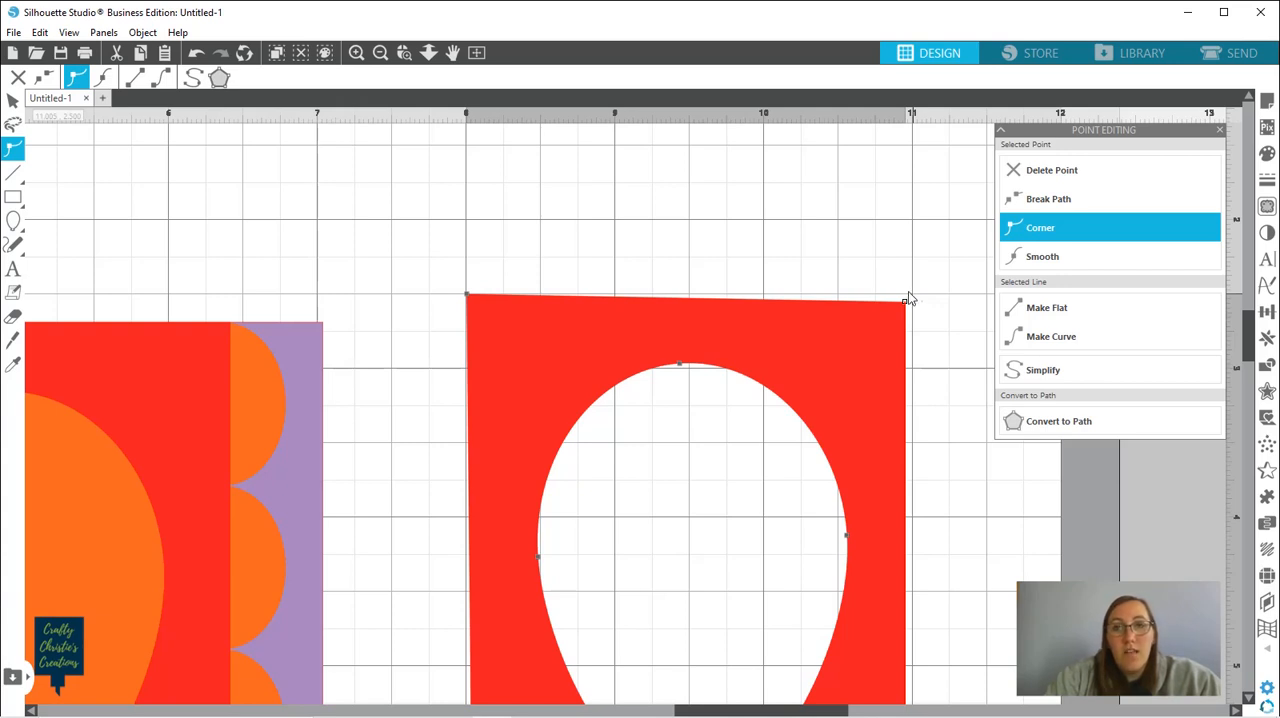
# Nudge the red panel's upper-left corner point slightly inward and down, level with the upper-right corner, and finish point editing
pyautogui.click(469, 298)
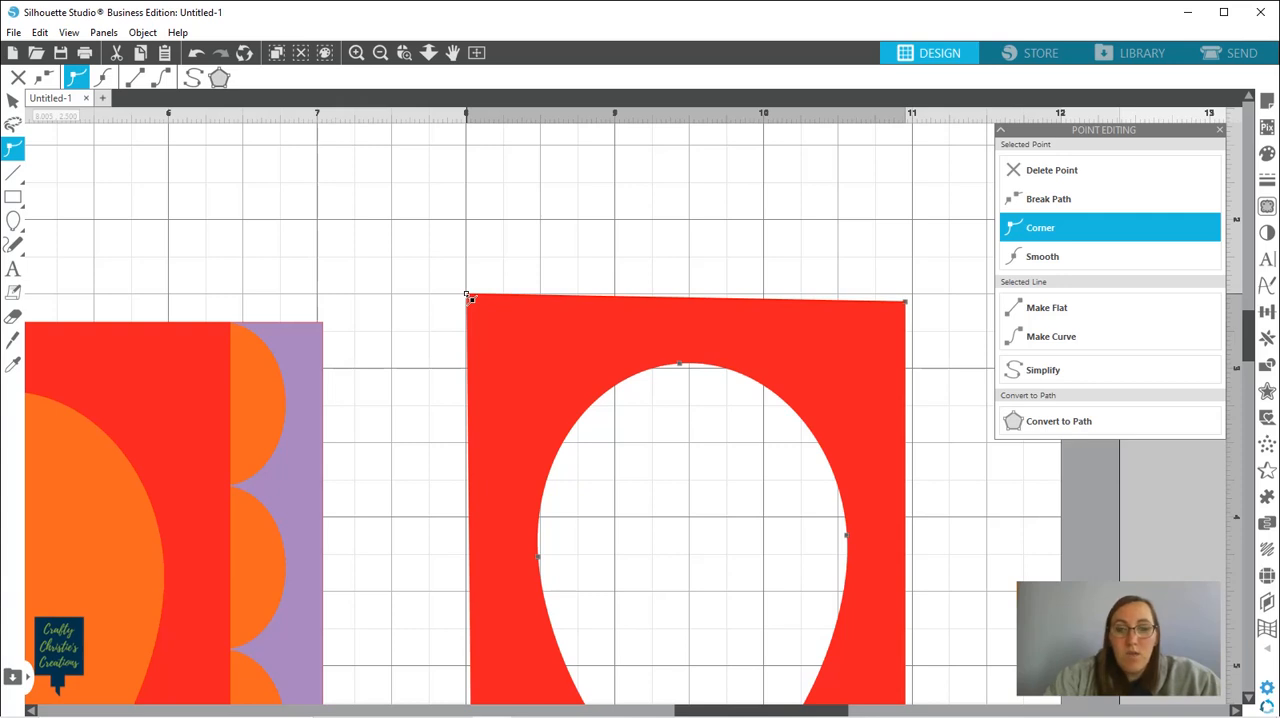
pyautogui.moveTo(467, 295); pyautogui.dragTo(473, 300)
pyautogui.click(546, 277)
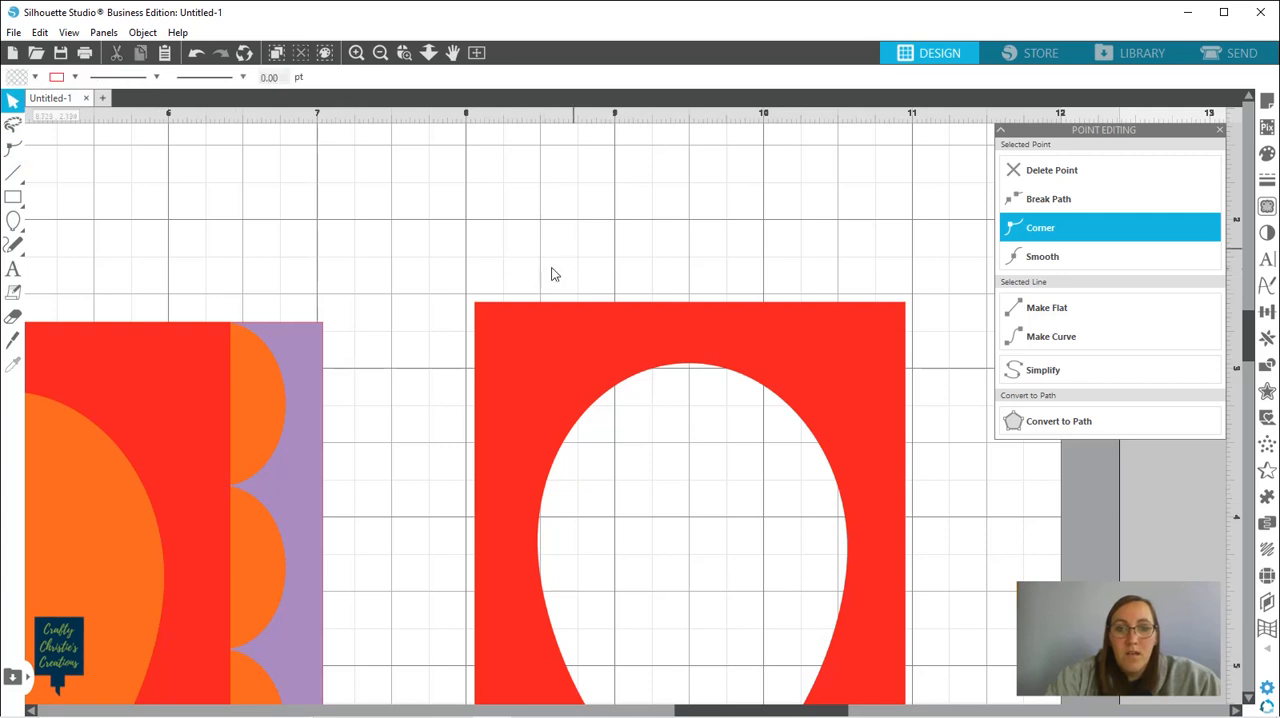
# Place the solid dark pink rectangle on the mat directly below the red balloon-cutout panel, aligned with its sides
pyautogui.click(473, 57)
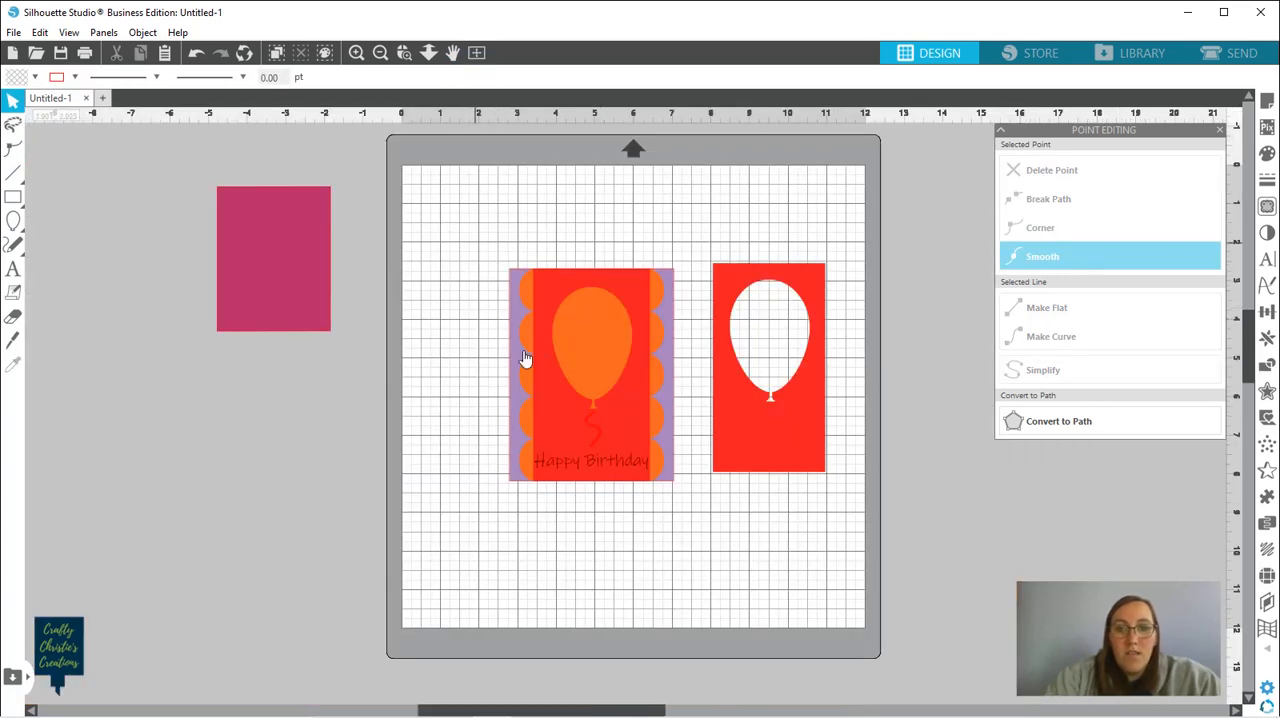
pyautogui.click(742, 427)
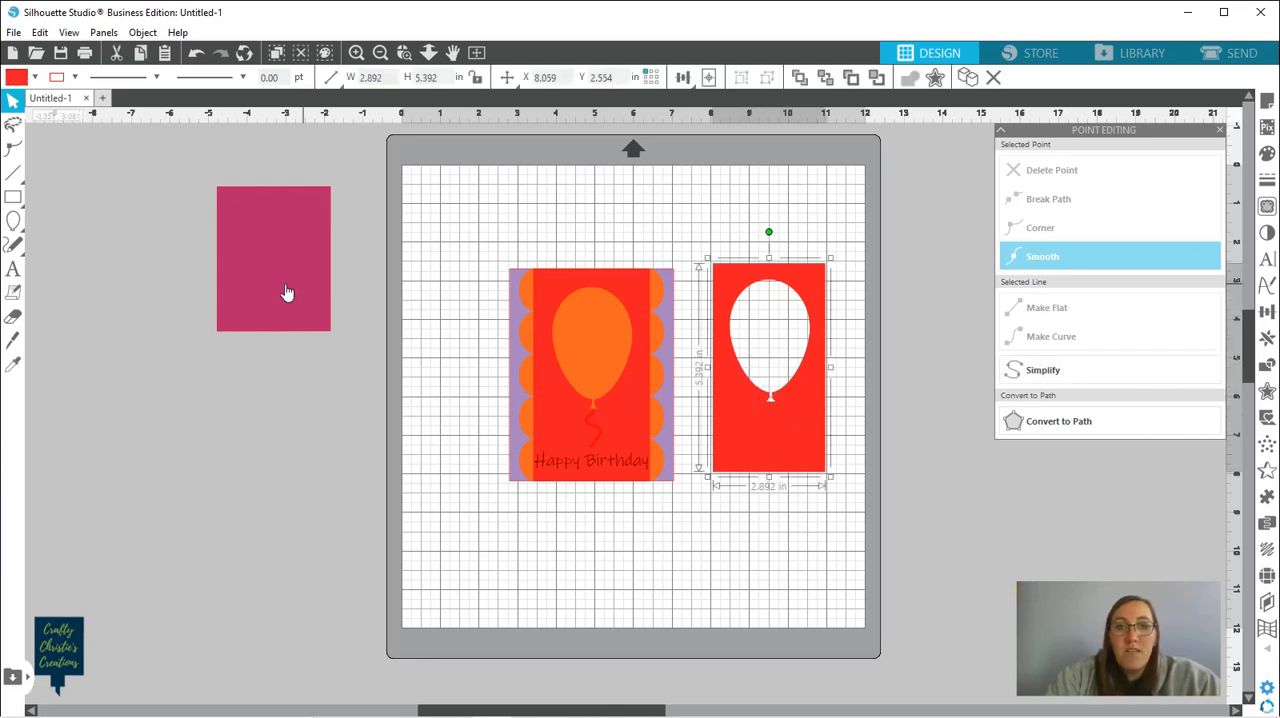
pyautogui.moveTo(281, 291); pyautogui.dragTo(386, 408)
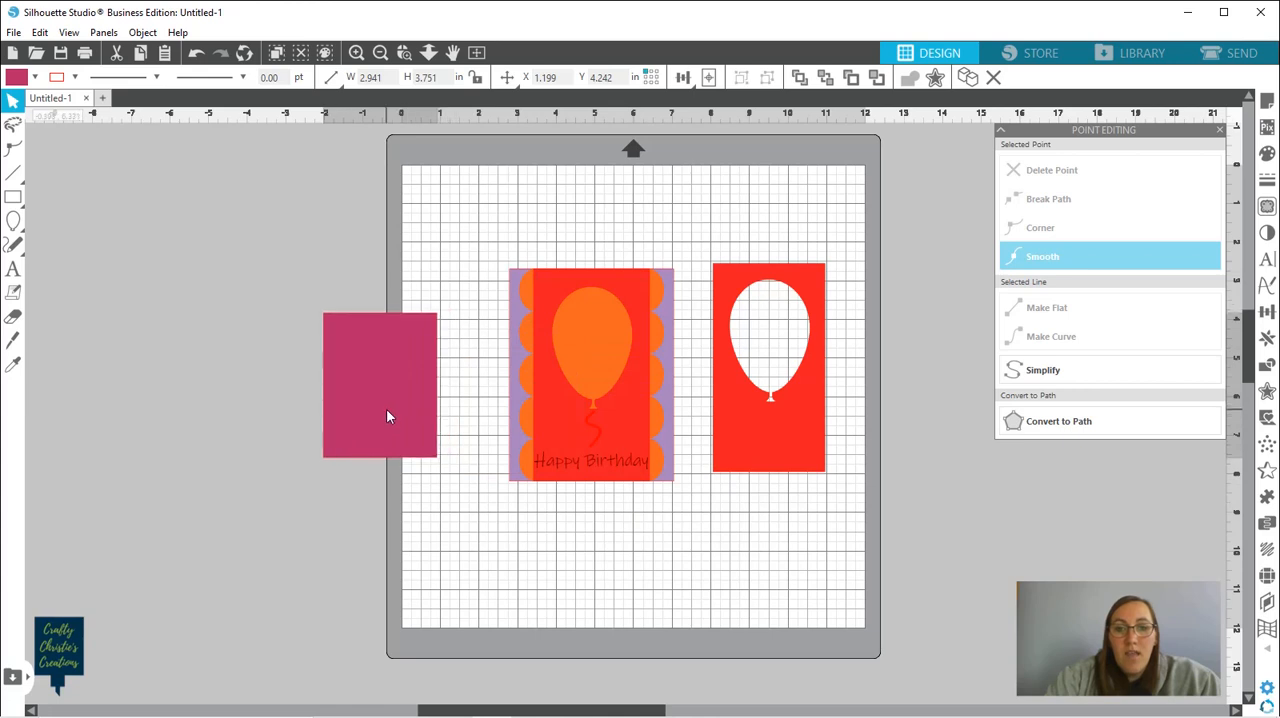
pyautogui.click(692, 420)
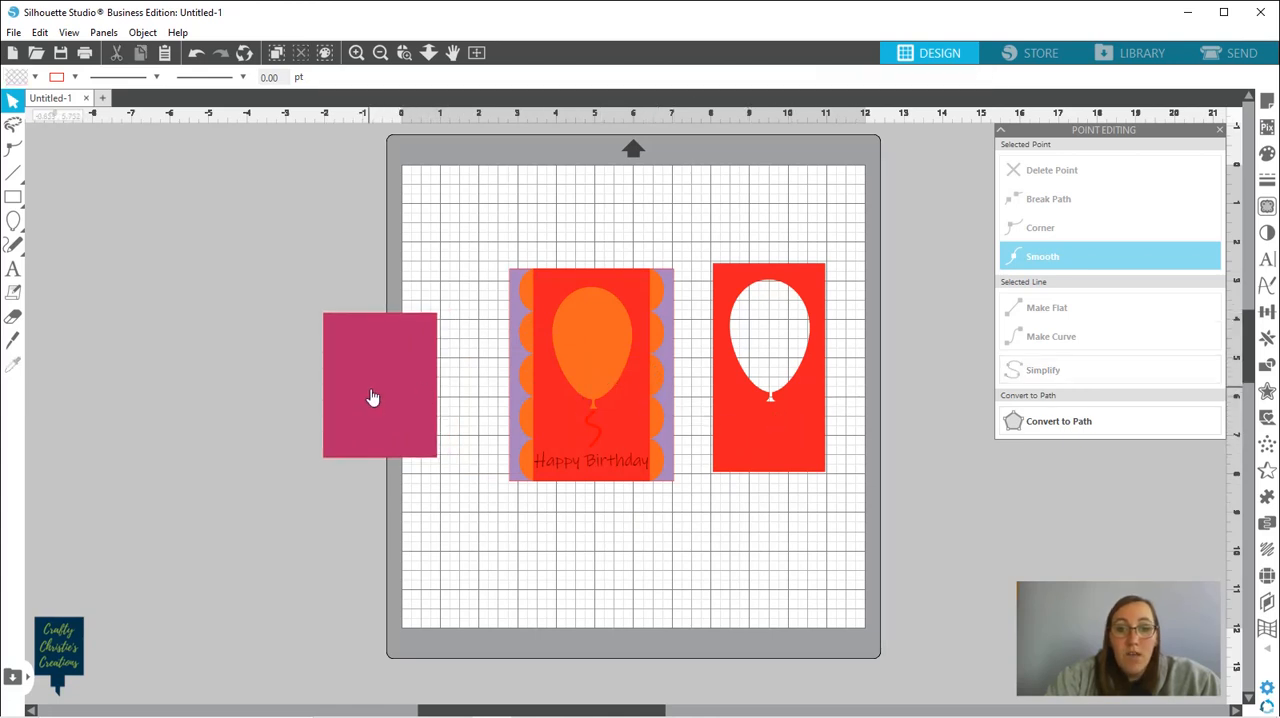
pyautogui.moveTo(376, 398)
pyautogui.mouseDown()
pyautogui.moveTo(734, 558)
pyautogui.moveTo(765, 559)
pyautogui.mouseUp()
pyautogui.press('Left')
pyautogui.press('Escape')
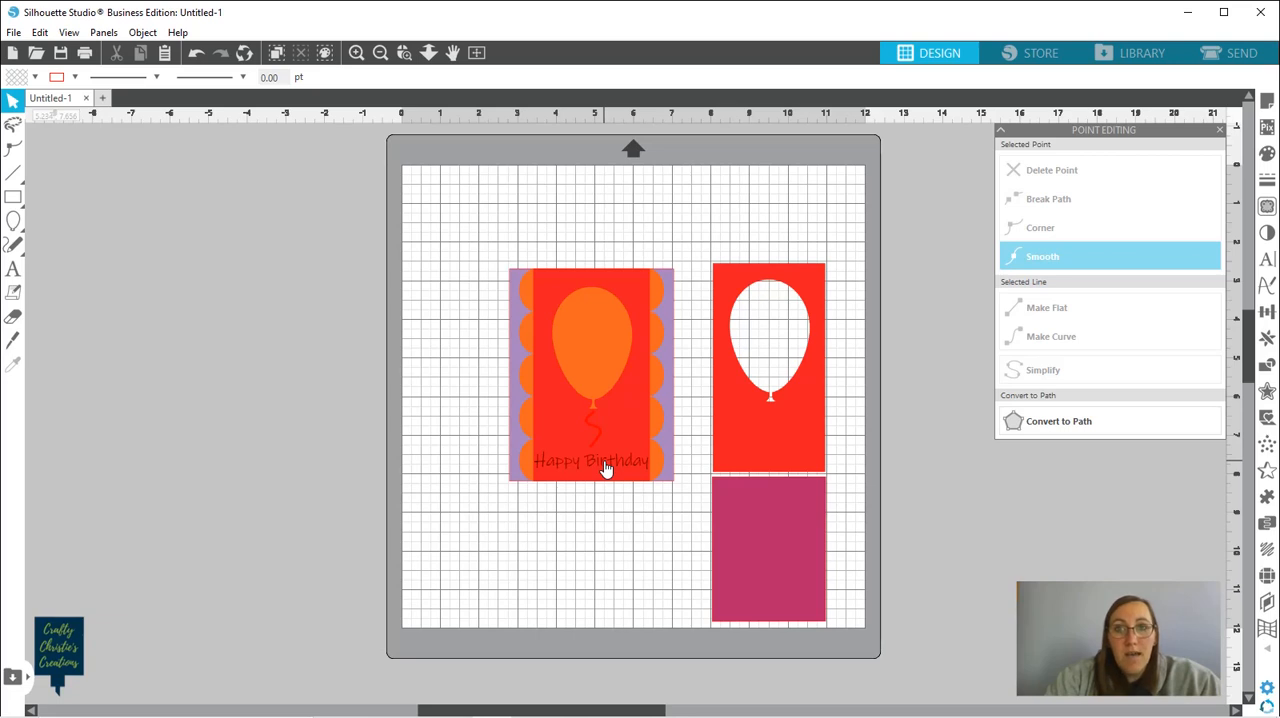
# Select all layers of the birthday card and move them straight down toward the mat's lower edge
pyautogui.click(671, 355)
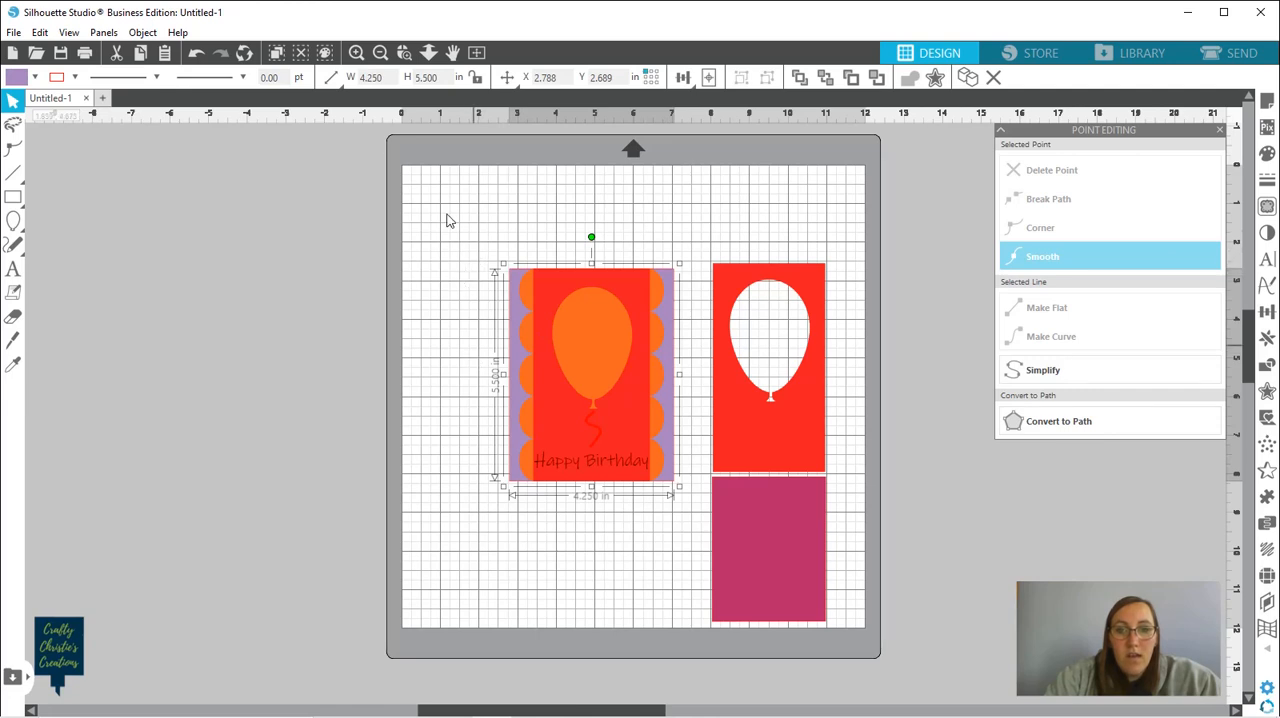
pyautogui.moveTo(467, 236); pyautogui.dragTo(671, 509)
pyautogui.moveTo(634, 417); pyautogui.dragTo(635, 536)
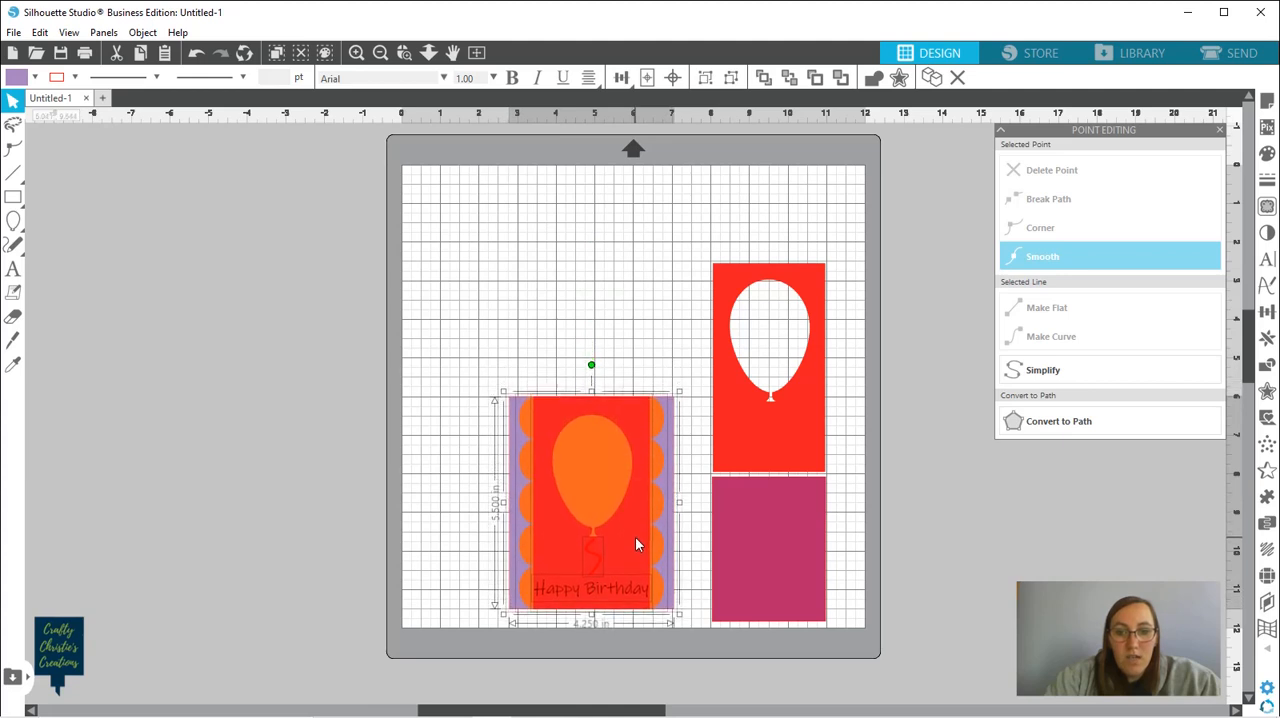
pyautogui.click(660, 306)
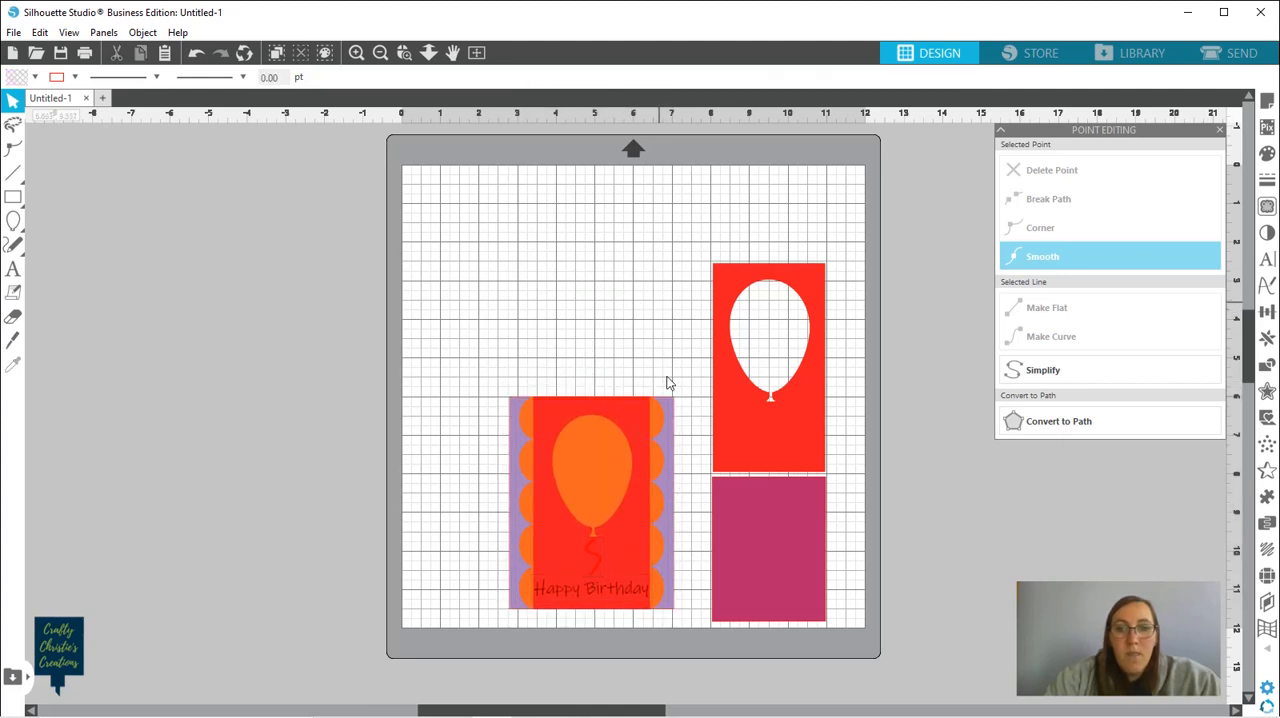
# Set the purple card base's height to 11 in
pyautogui.click(673, 424)
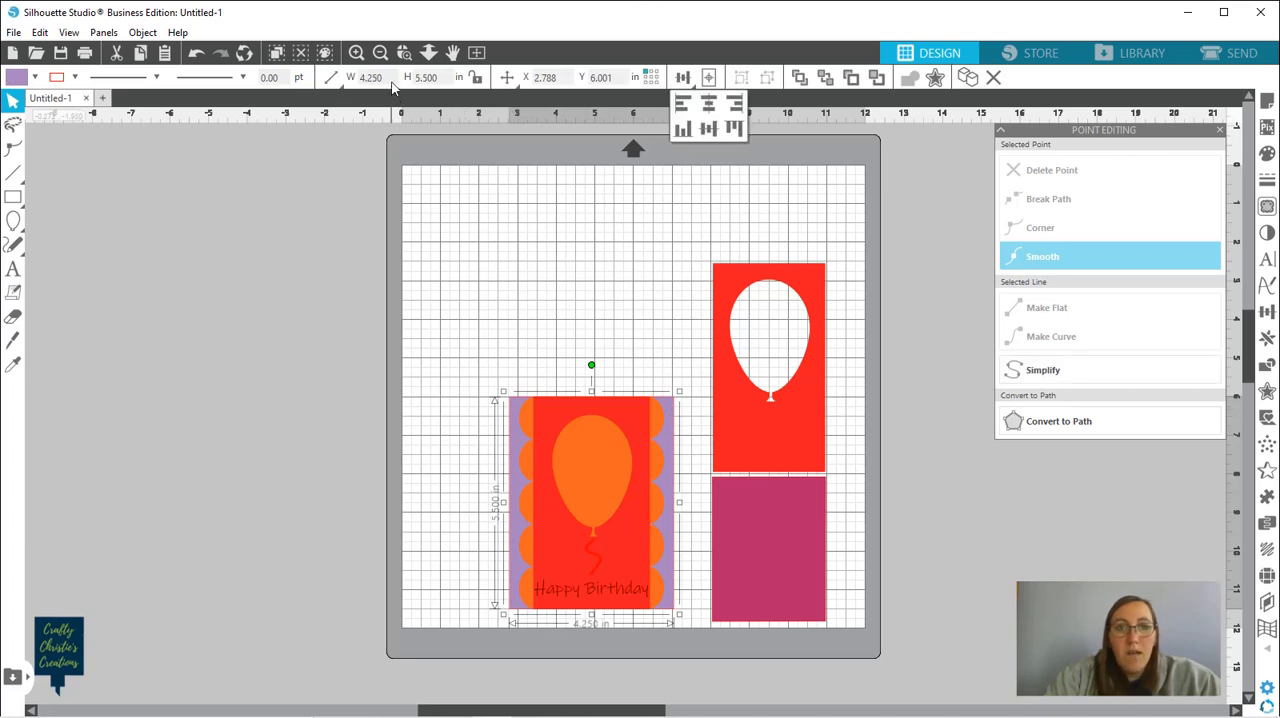
pyautogui.doubleClick(445, 77)
pyautogui.write('11')
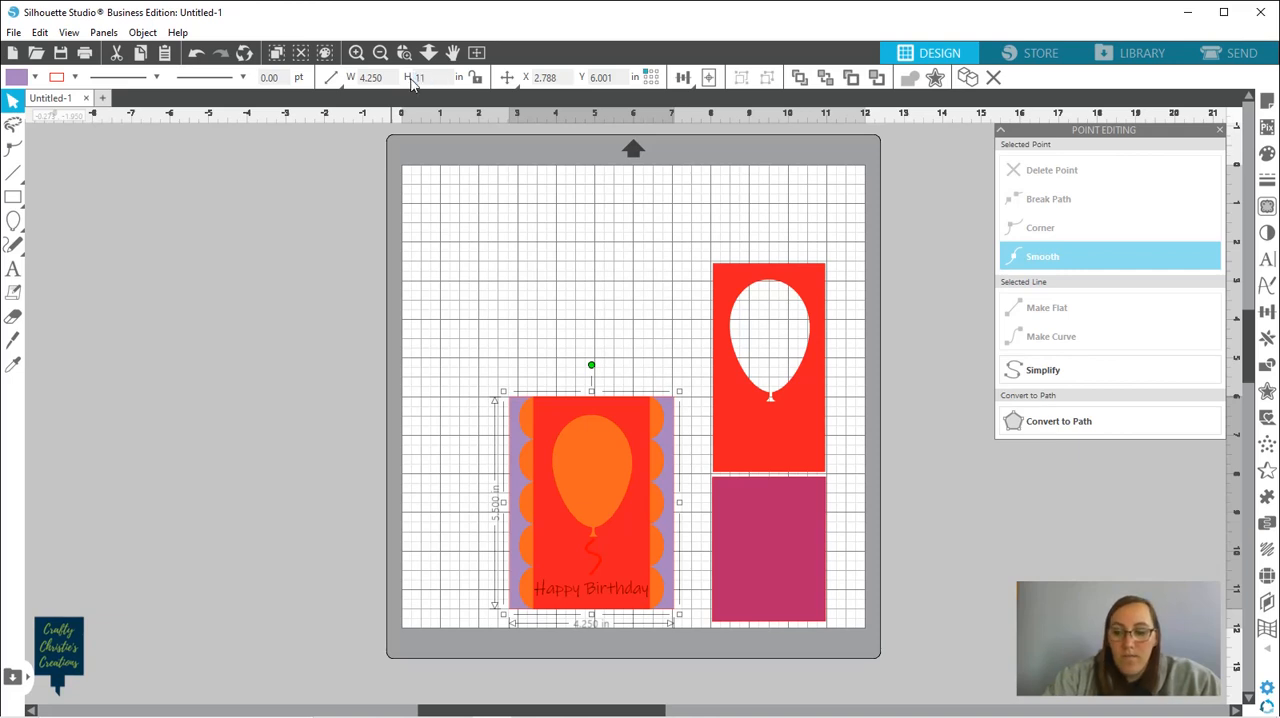
pyautogui.press('Return')
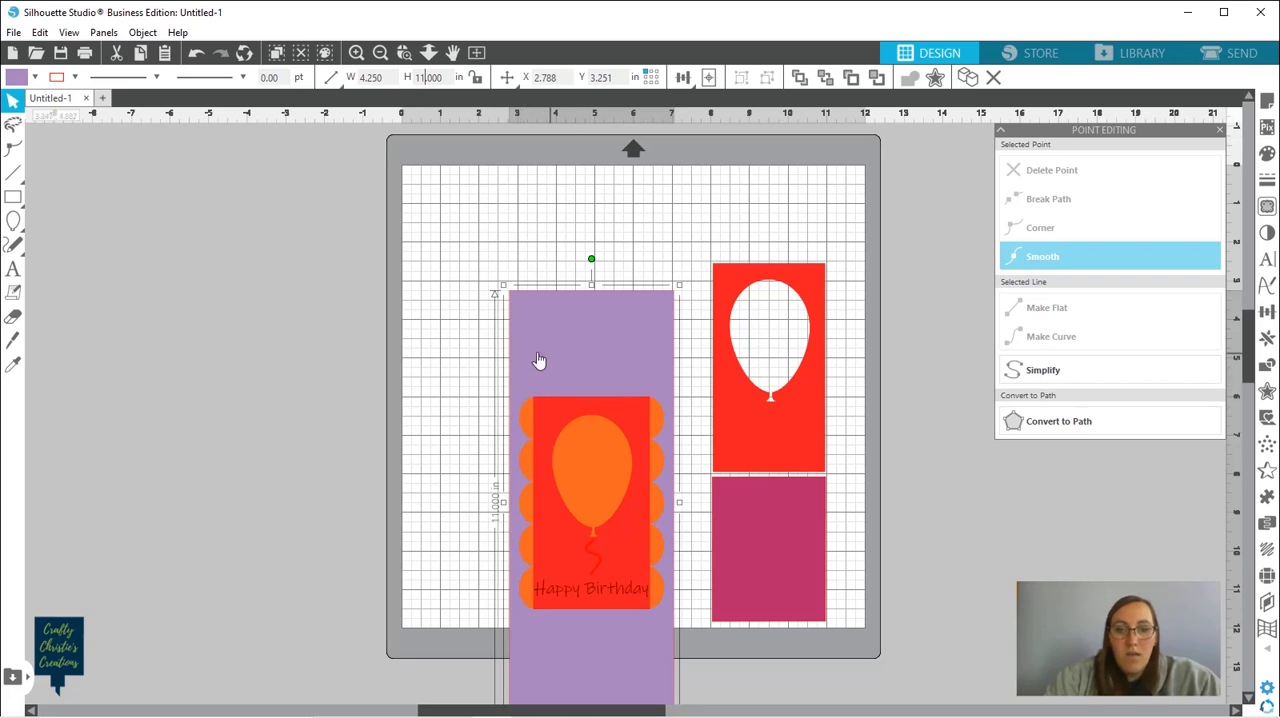
# Move the purple base away to the left of the card and group the remaining orange and red front layers
pyautogui.moveTo(537, 363); pyautogui.dragTo(305, 370)
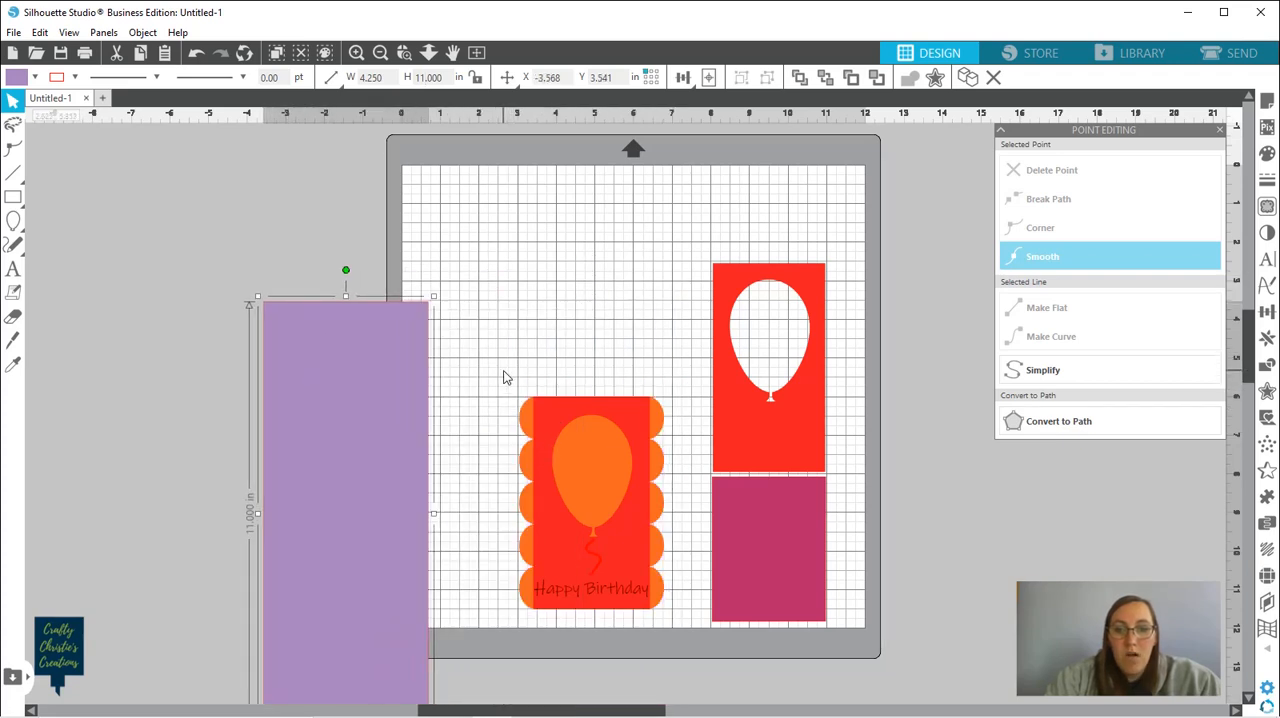
pyautogui.moveTo(504, 372); pyautogui.dragTo(678, 646)
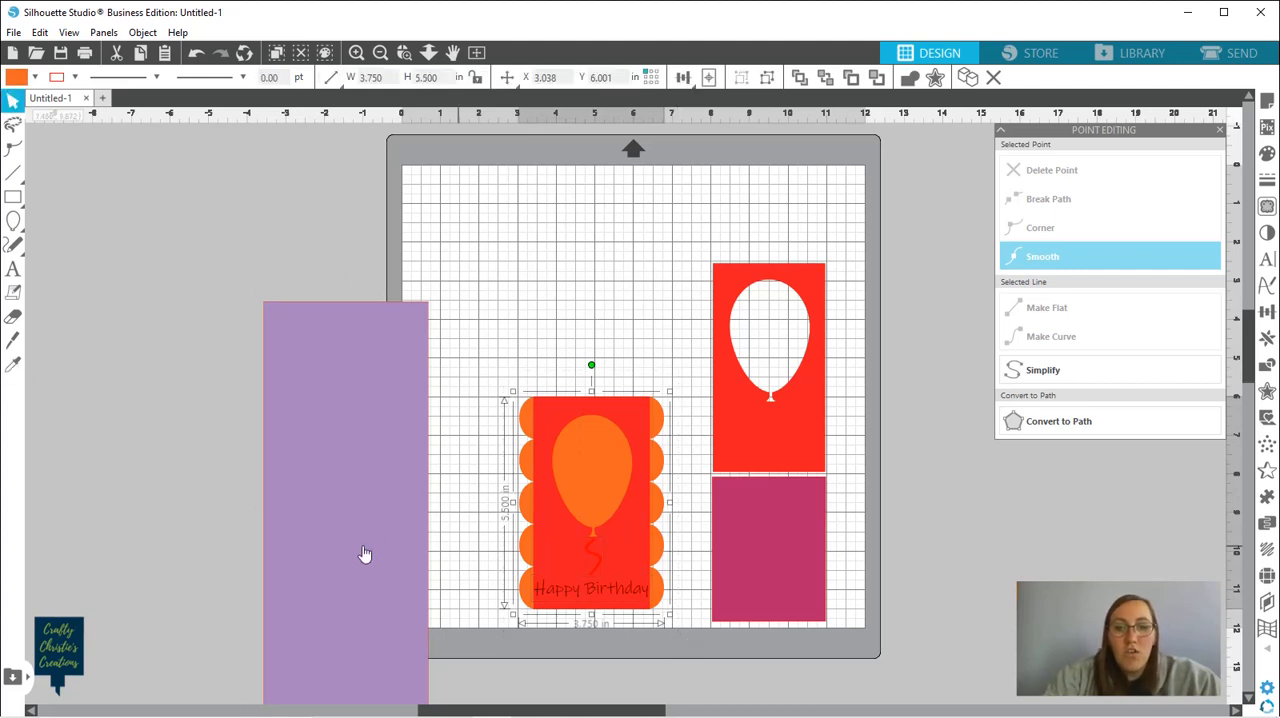
# Test-fit the tall purple base centered behind the card front, and move it off the mat to the left
pyautogui.moveTo(366, 572); pyautogui.dragTo(609, 460)
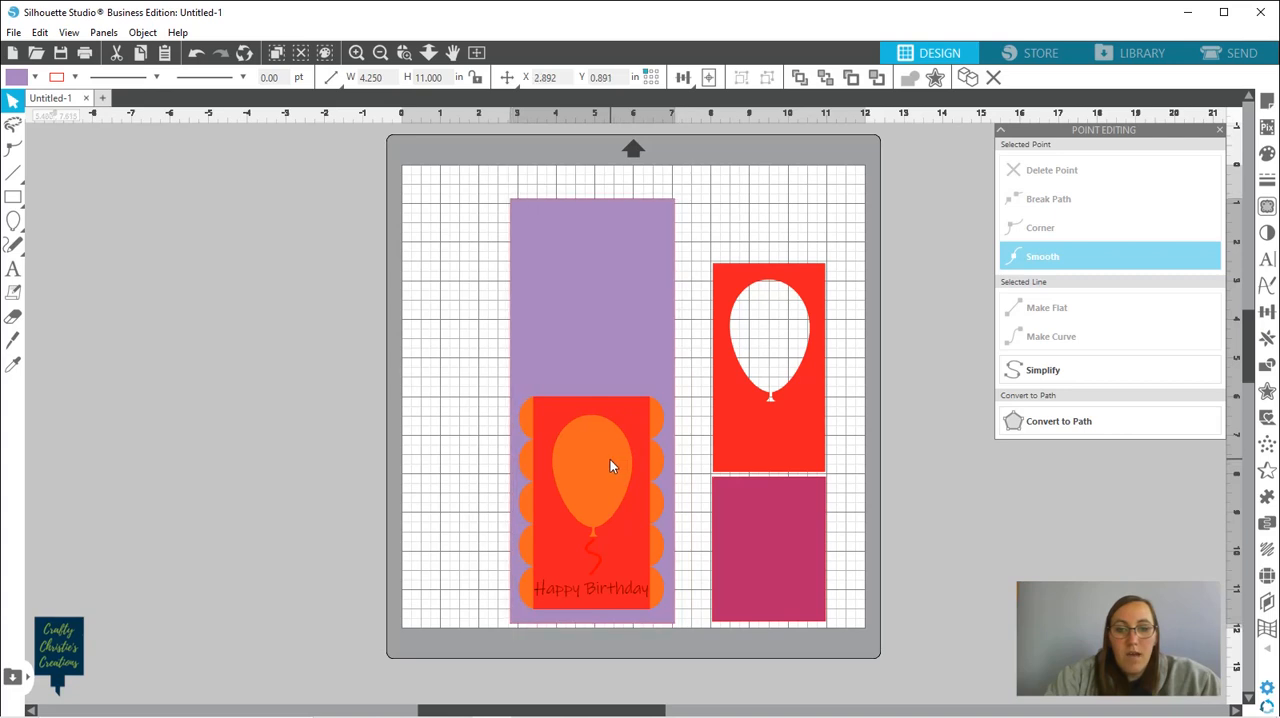
pyautogui.moveTo(447, 451); pyautogui.dragTo(696, 597)
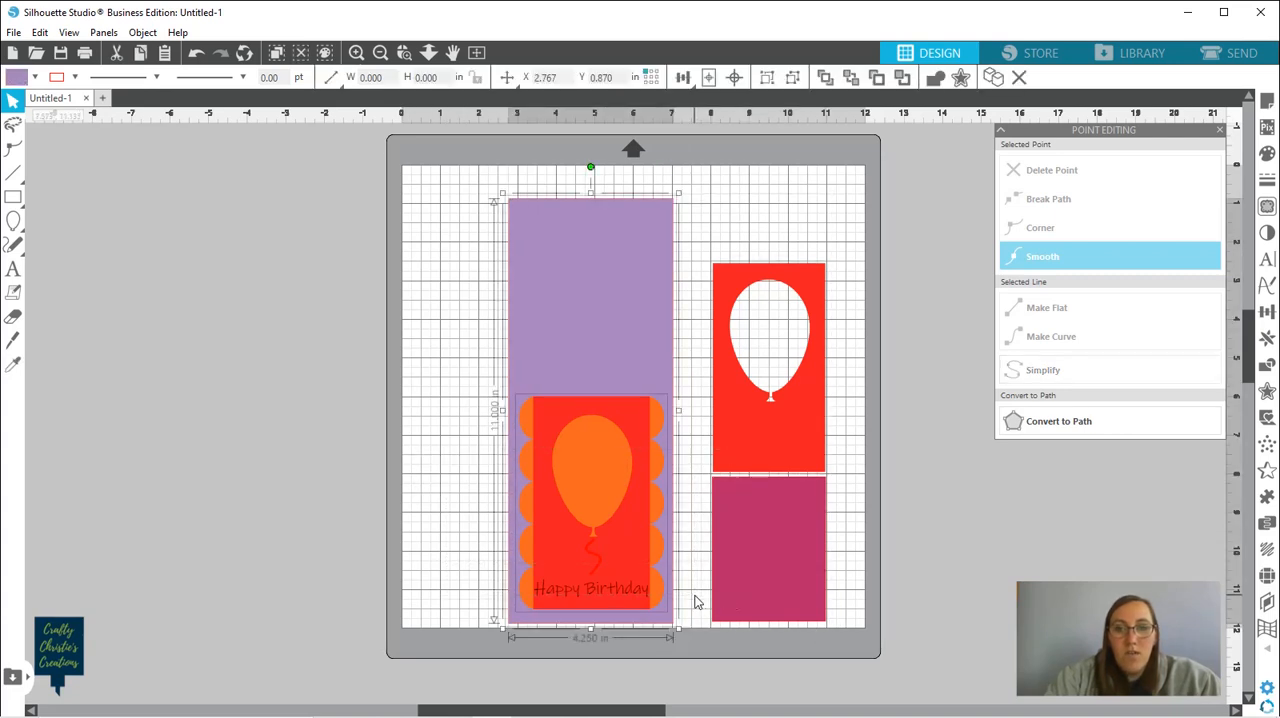
pyautogui.click(455, 320)
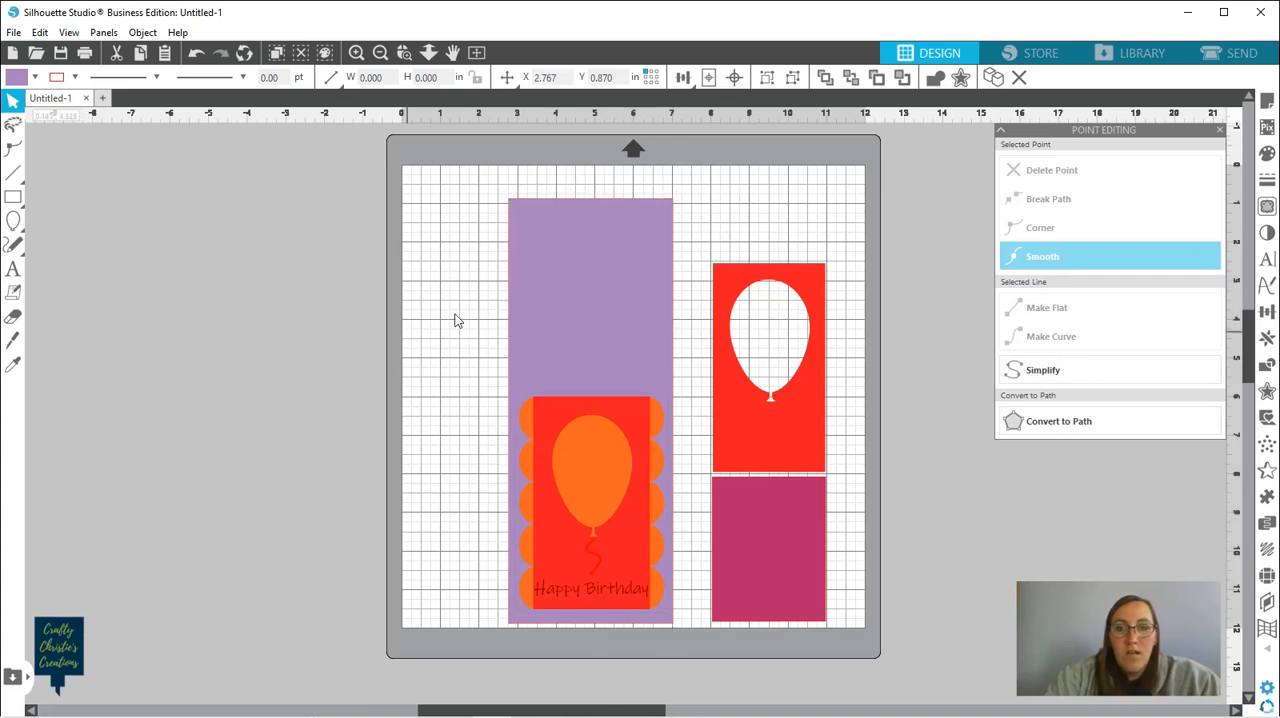
pyautogui.moveTo(614, 329); pyautogui.dragTo(258, 305)
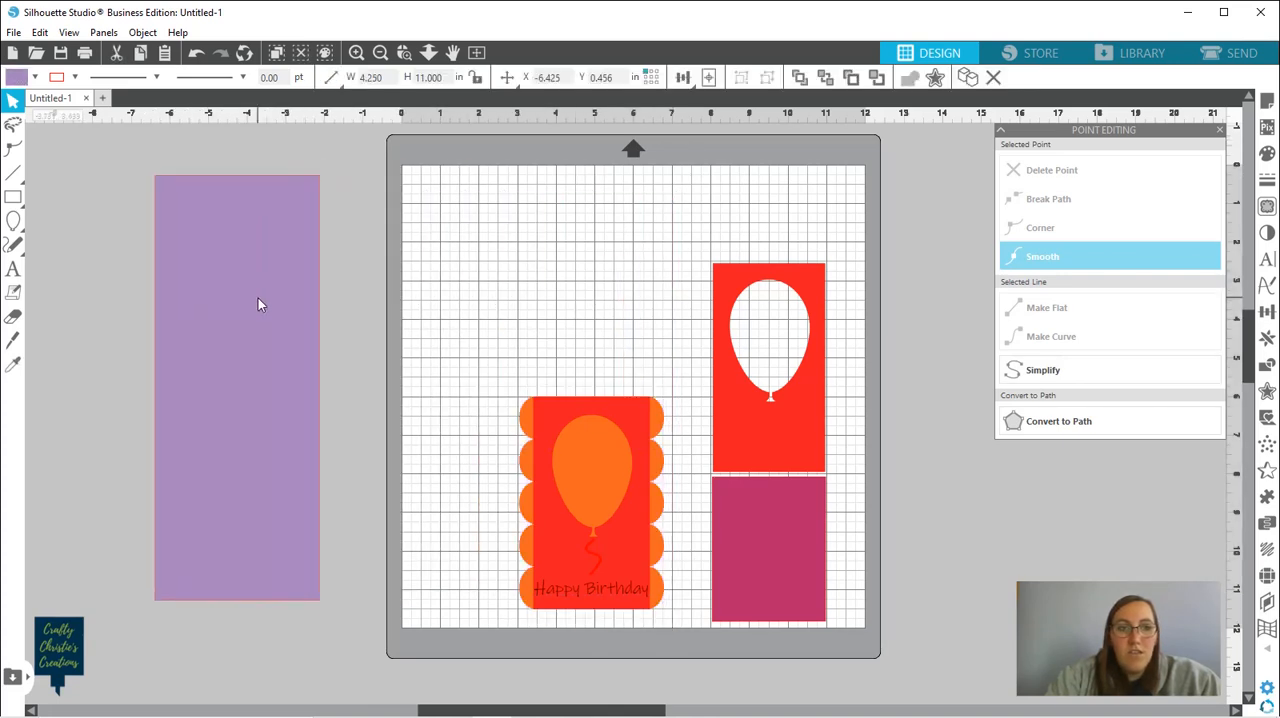
# Draw a horizontal line about 7.06 in long across the purple base and set its line color to dark navy
pyautogui.click(13, 173)
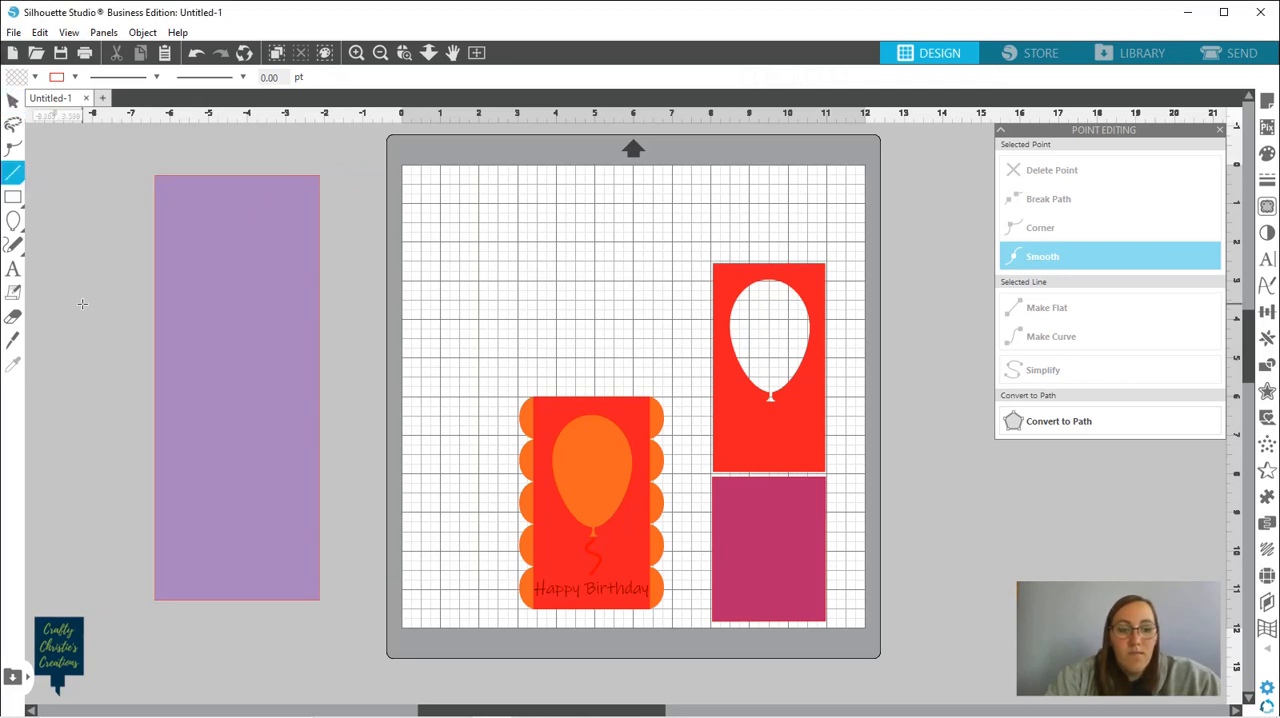
pyautogui.moveTo(82, 304); pyautogui.dragTo(355, 329)
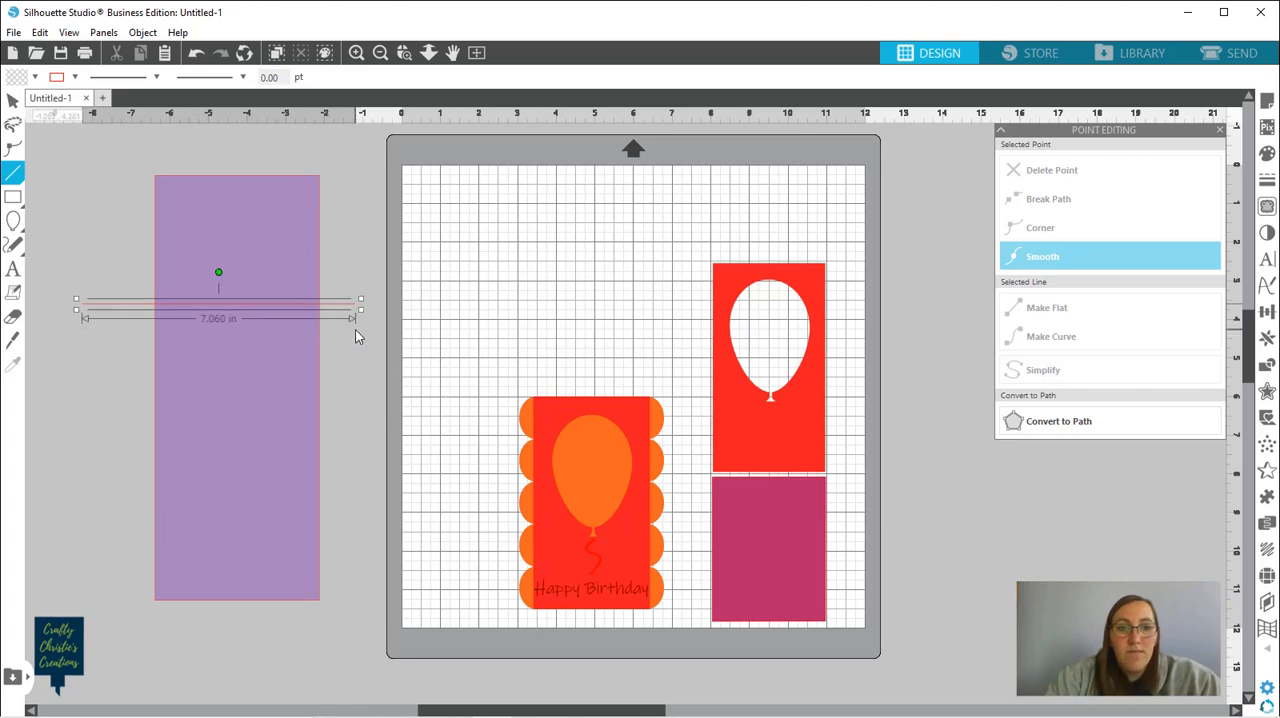
pyautogui.click(74, 79)
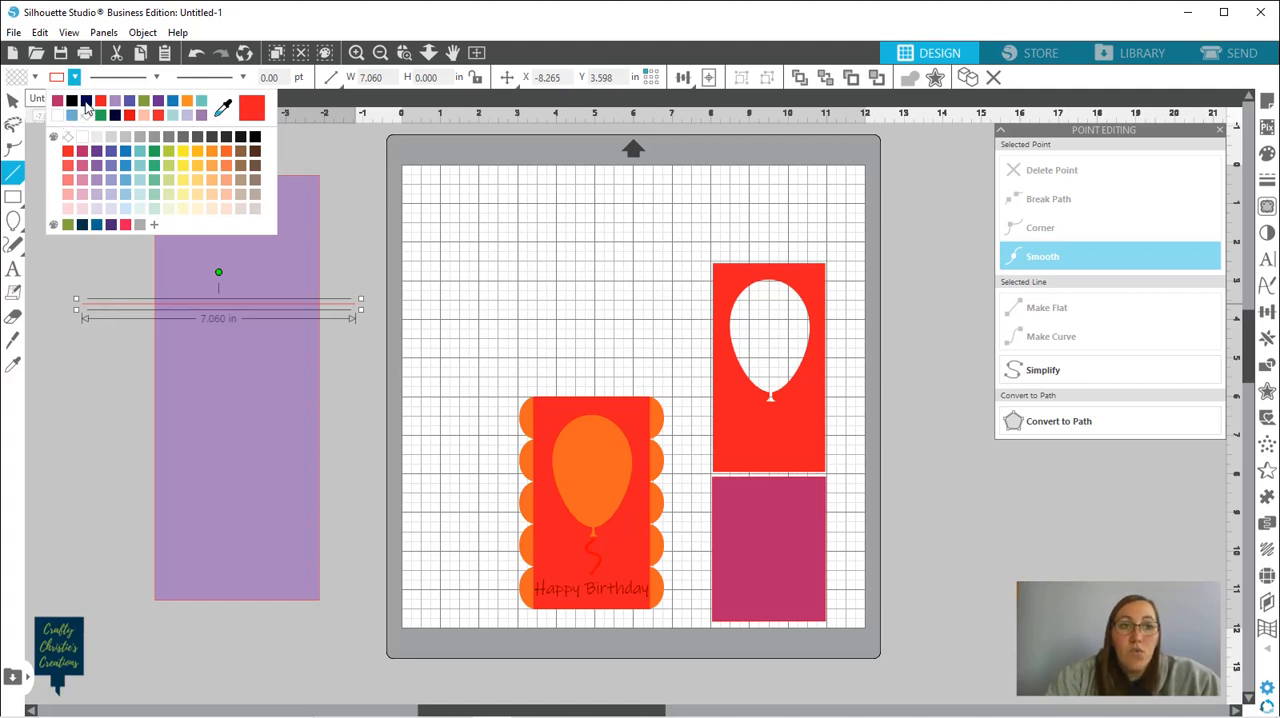
pyautogui.click(85, 101)
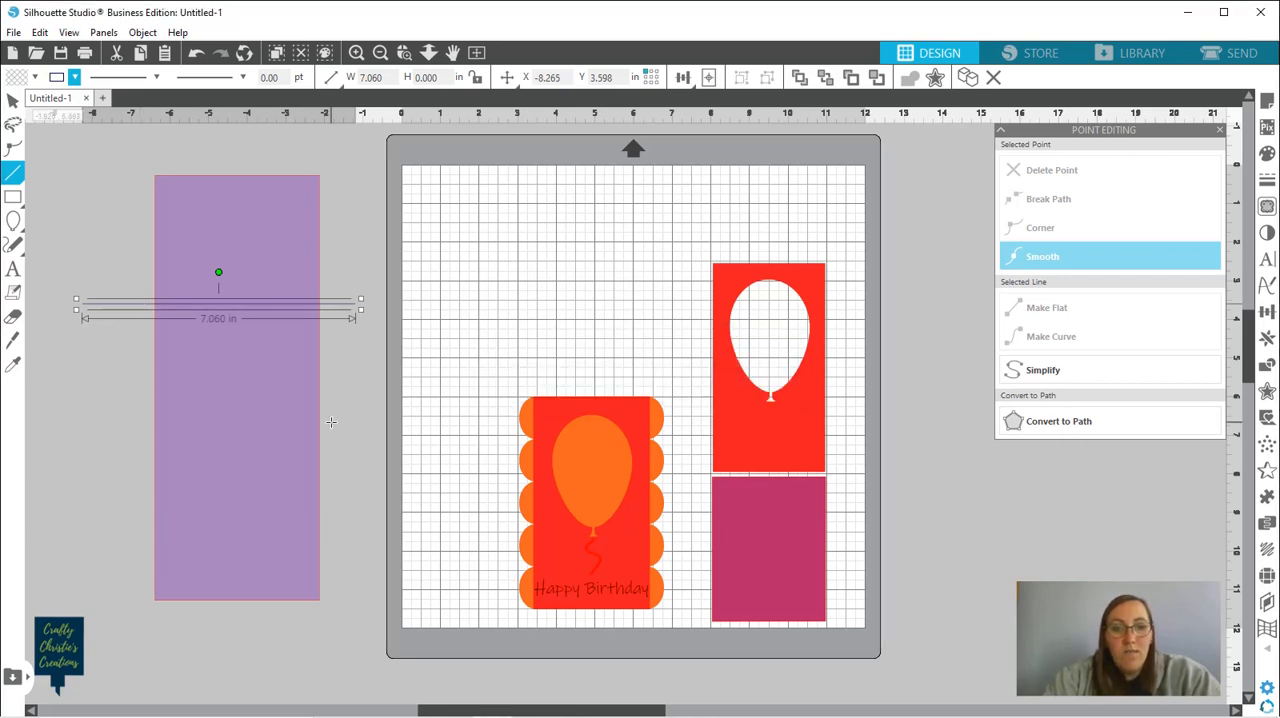
pyautogui.press('v')
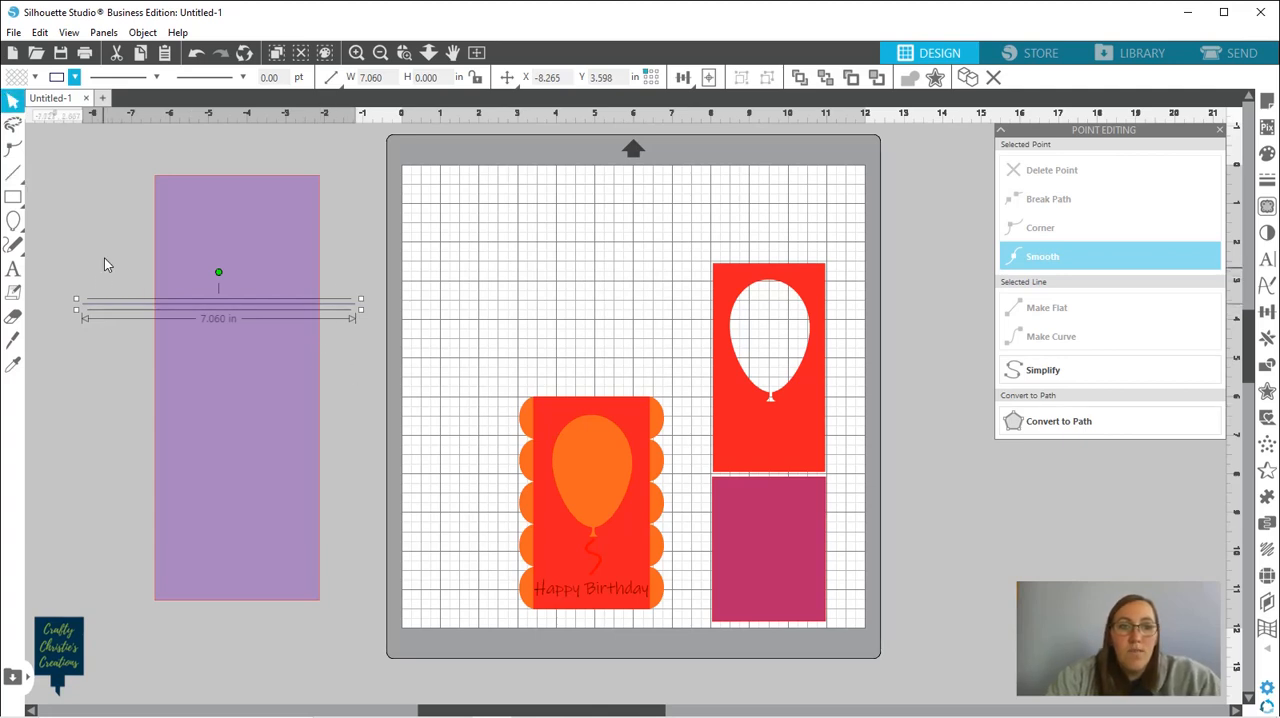
# Center the purple base and the navy line on each other to put the fold line at mid-height
pyautogui.moveTo(105, 253); pyautogui.dragTo(366, 422)
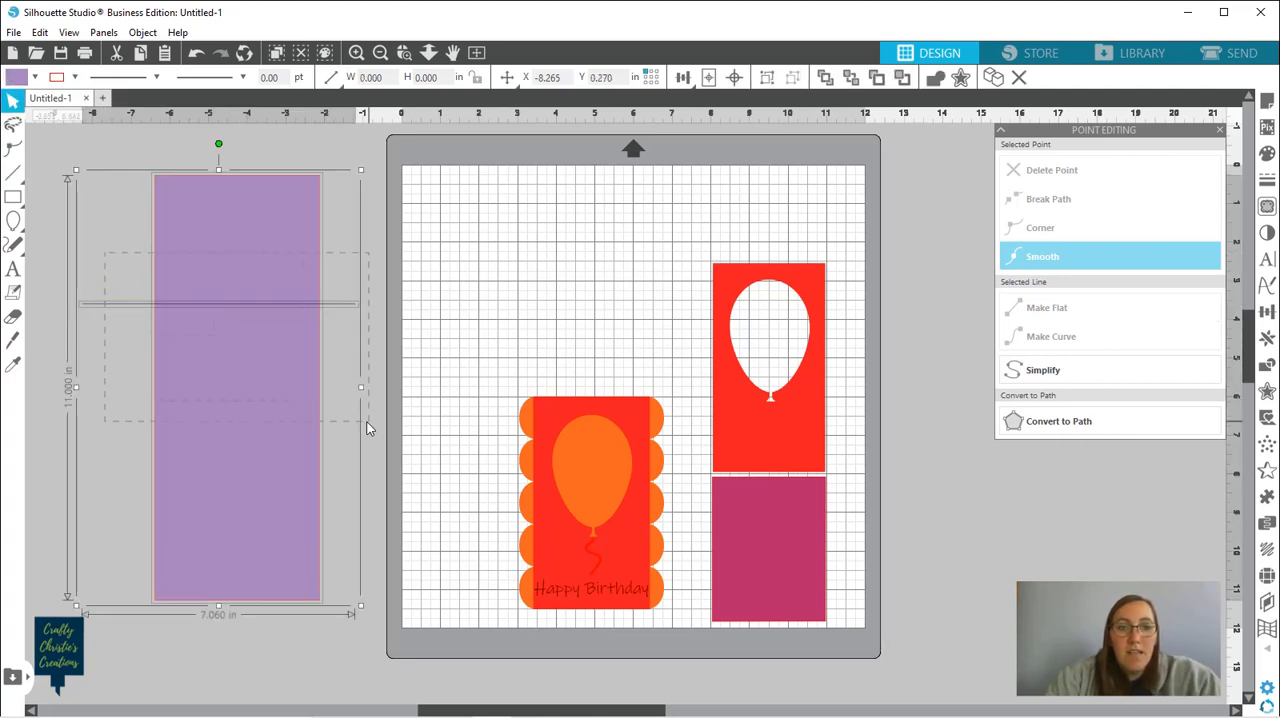
pyautogui.click(735, 78)
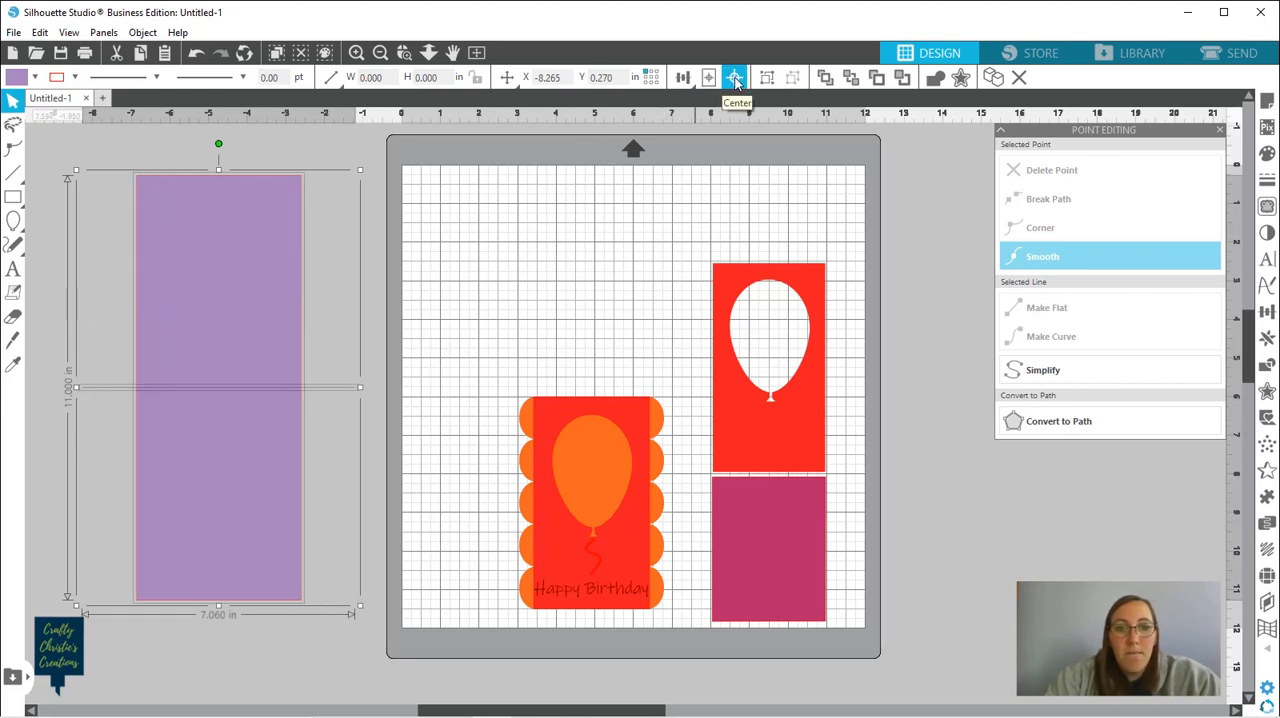
pyautogui.click(525, 308)
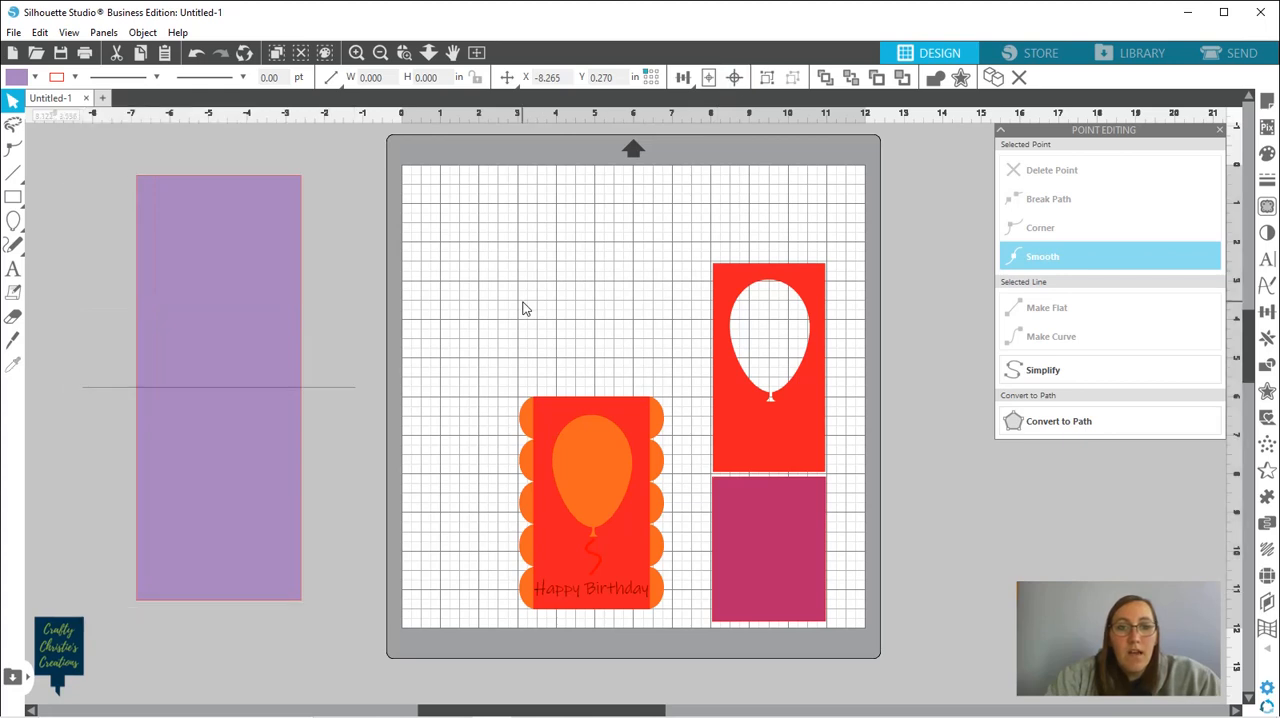
# Shorten the navy fold line from both ends to match the purple base's width
pyautogui.click(329, 396)
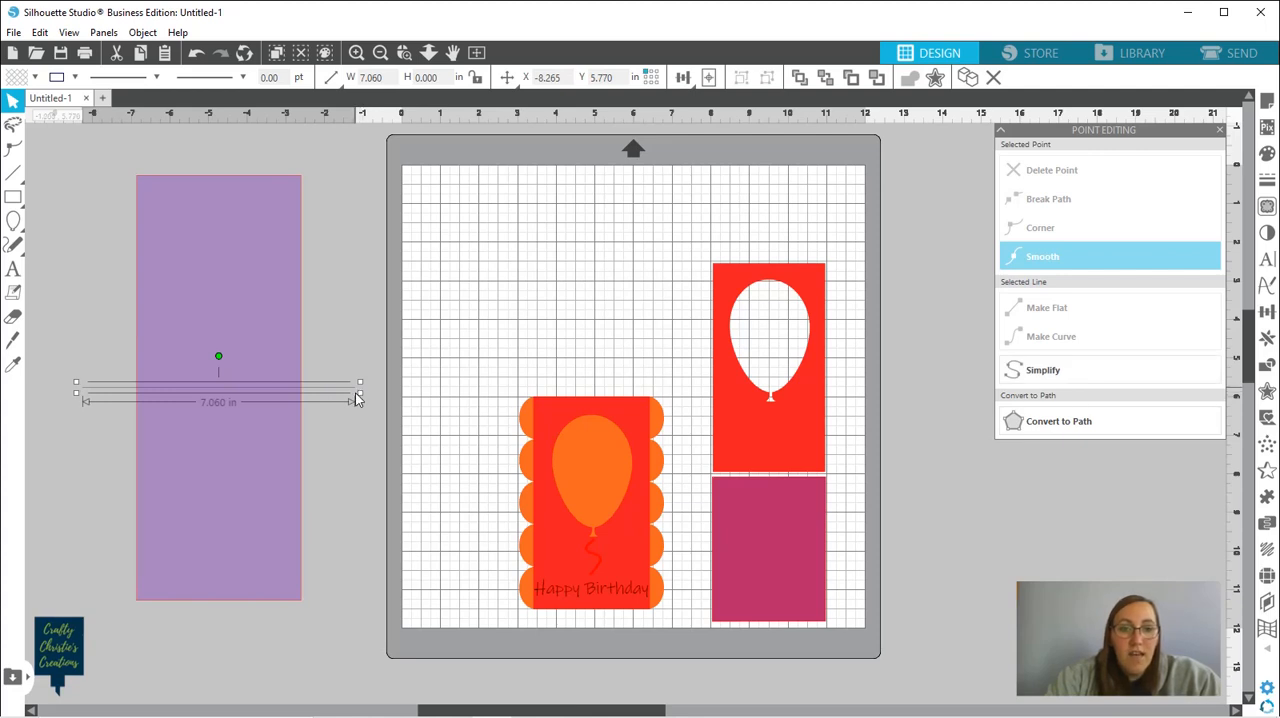
pyautogui.moveTo(357, 399); pyautogui.dragTo(307, 397)
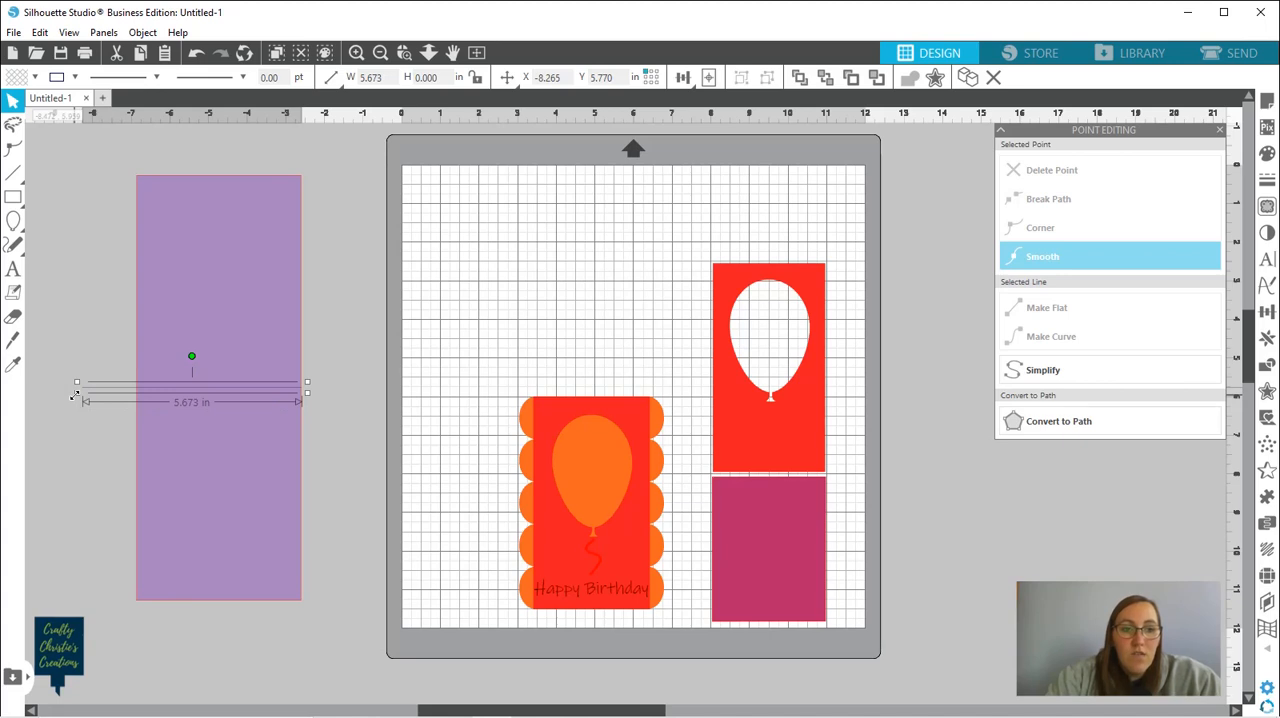
pyautogui.moveTo(74, 396); pyautogui.dragTo(132, 396)
pyautogui.click(91, 426)
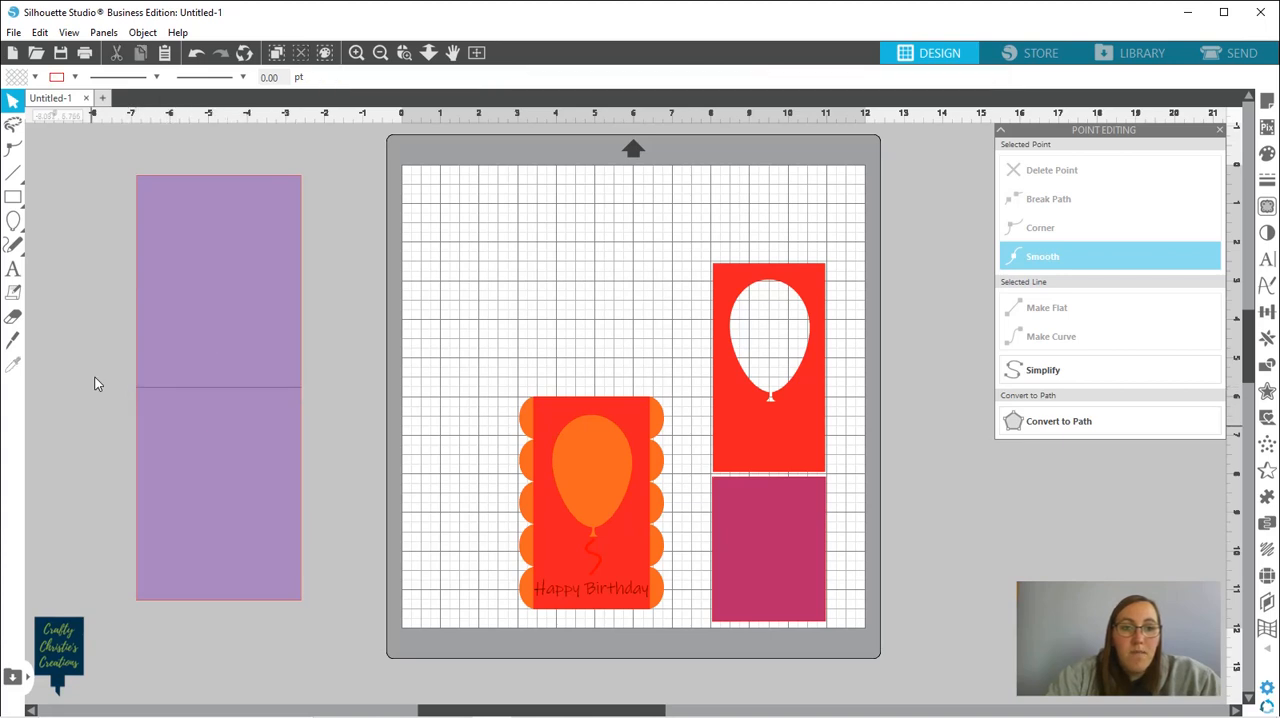
# Group the purple base with its navy fold line
pyautogui.moveTo(102, 356); pyautogui.dragTo(309, 486)
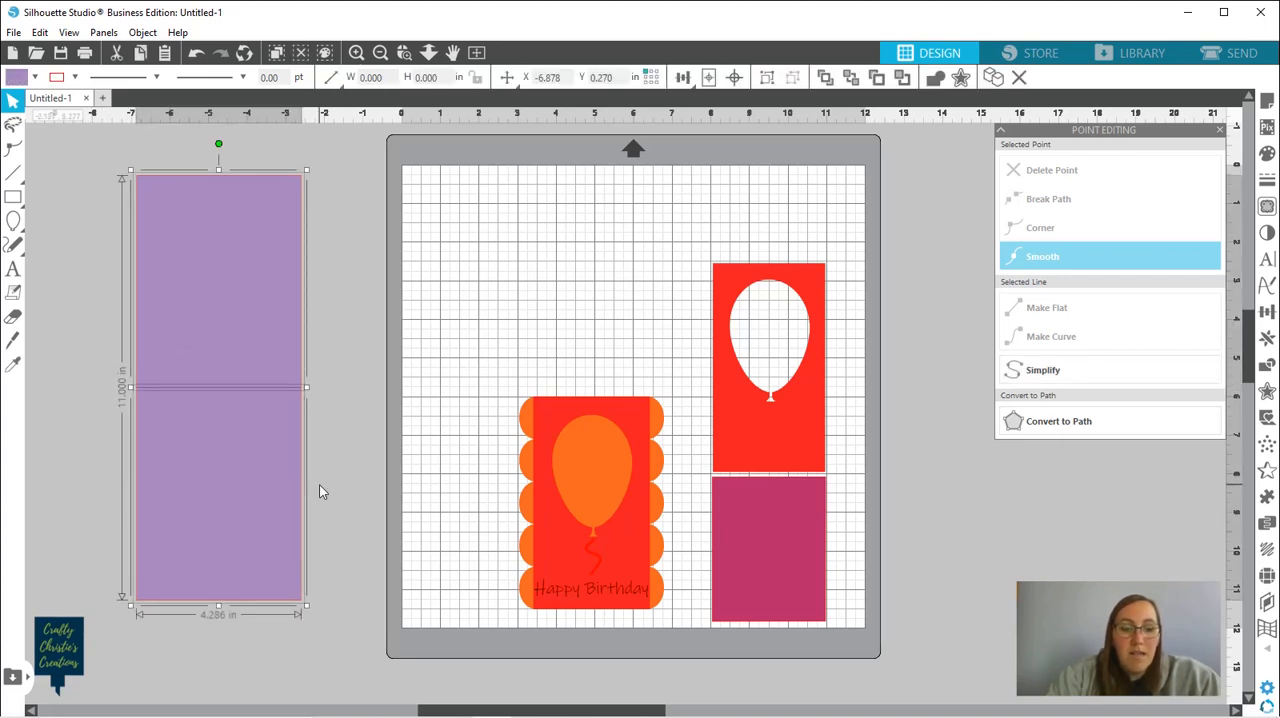
pyautogui.press('i')
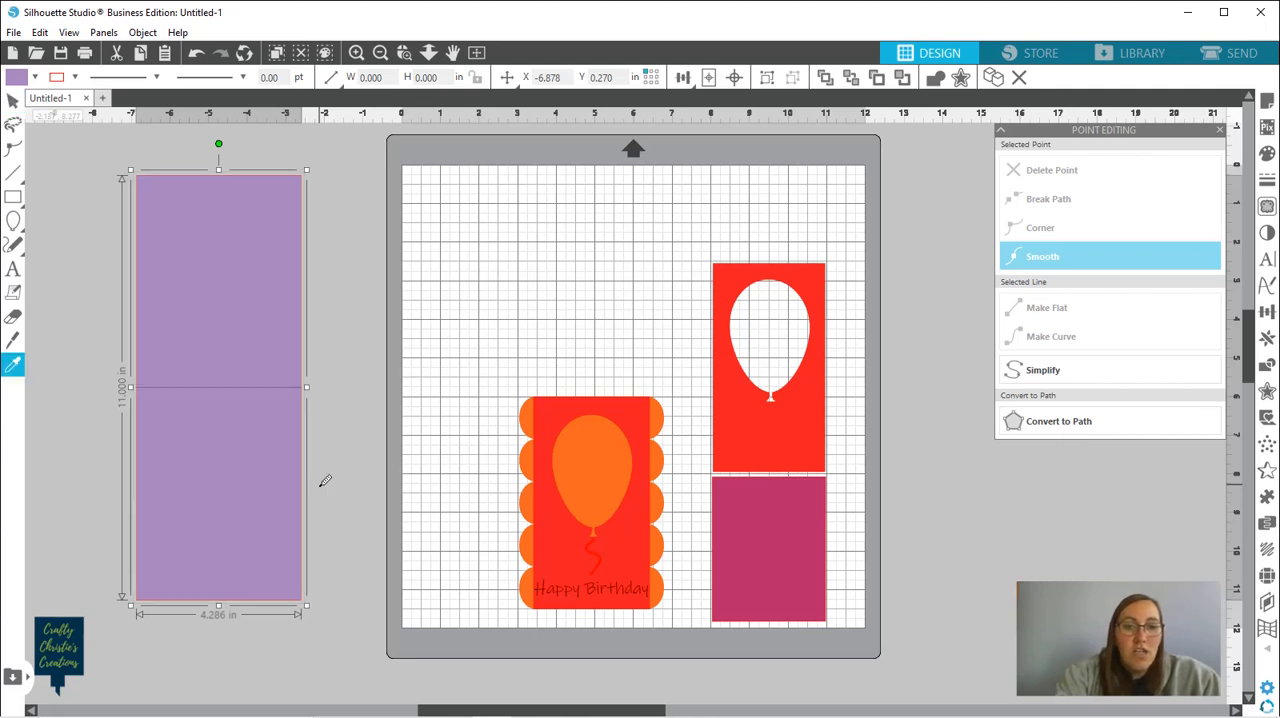
pyautogui.hotkey('ctrl', 'g')
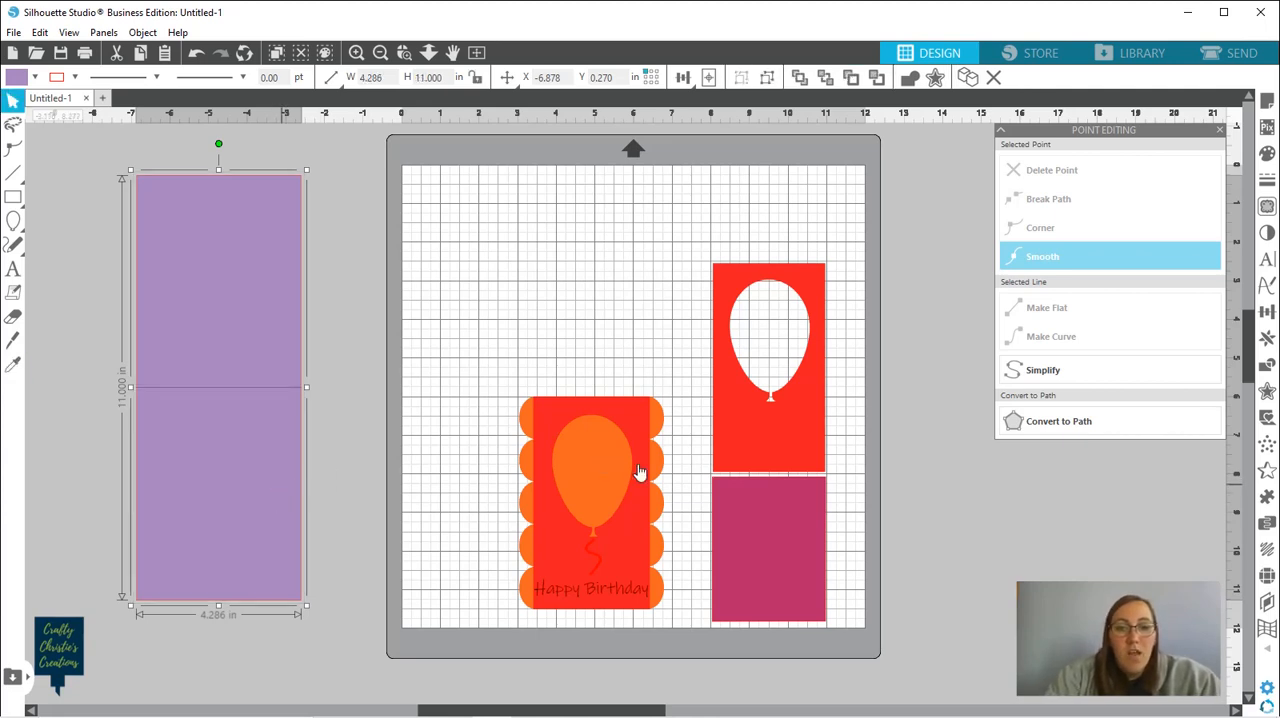
# Move the scalloped card front onto the lower half of the purple base and bring it to the front
pyautogui.moveTo(631, 551); pyautogui.dragTo(257, 529)
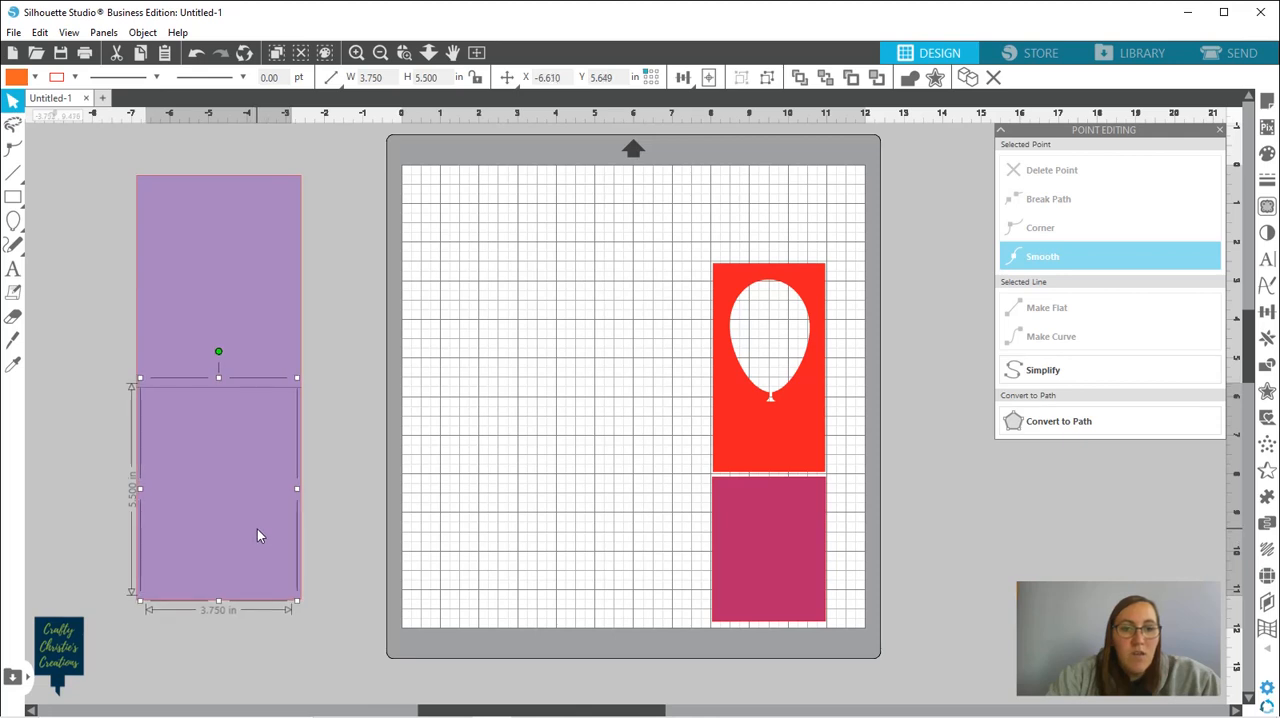
pyautogui.click(799, 79)
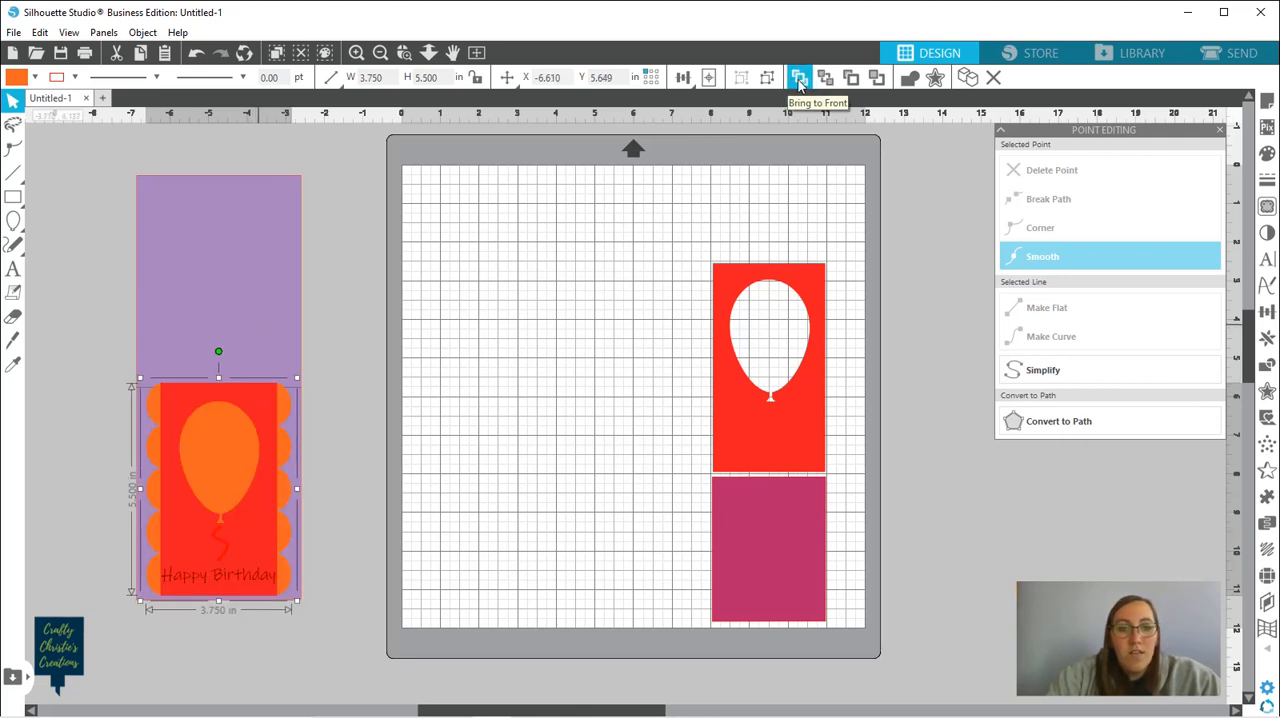
pyautogui.click(88, 372)
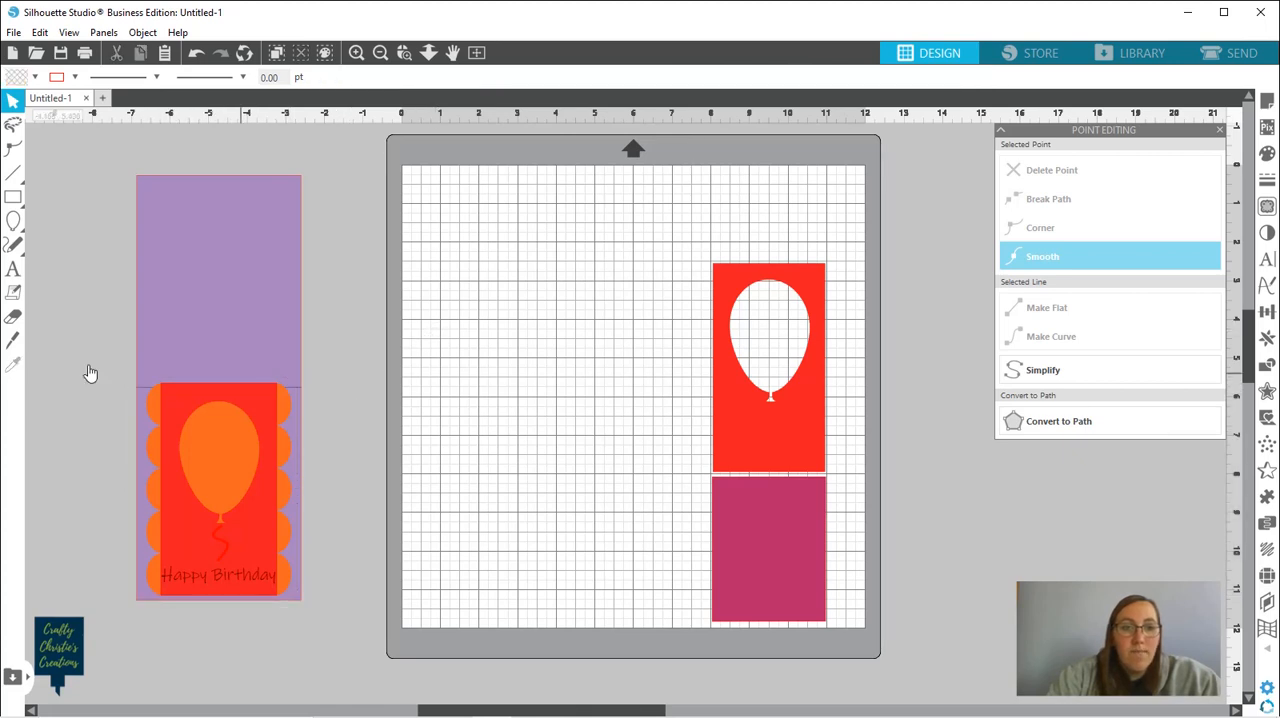
# Align the bottom edges of the card front and the purple base
pyautogui.moveTo(88, 351); pyautogui.dragTo(312, 484)
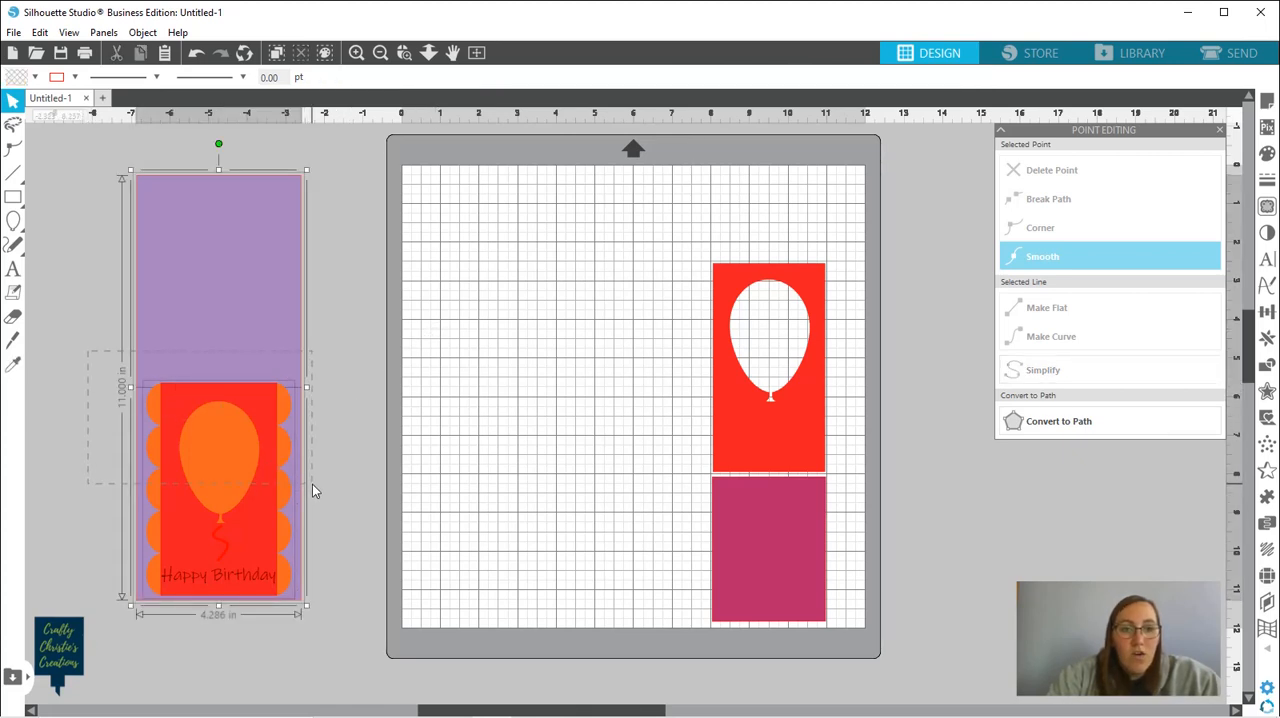
pyautogui.click(688, 80)
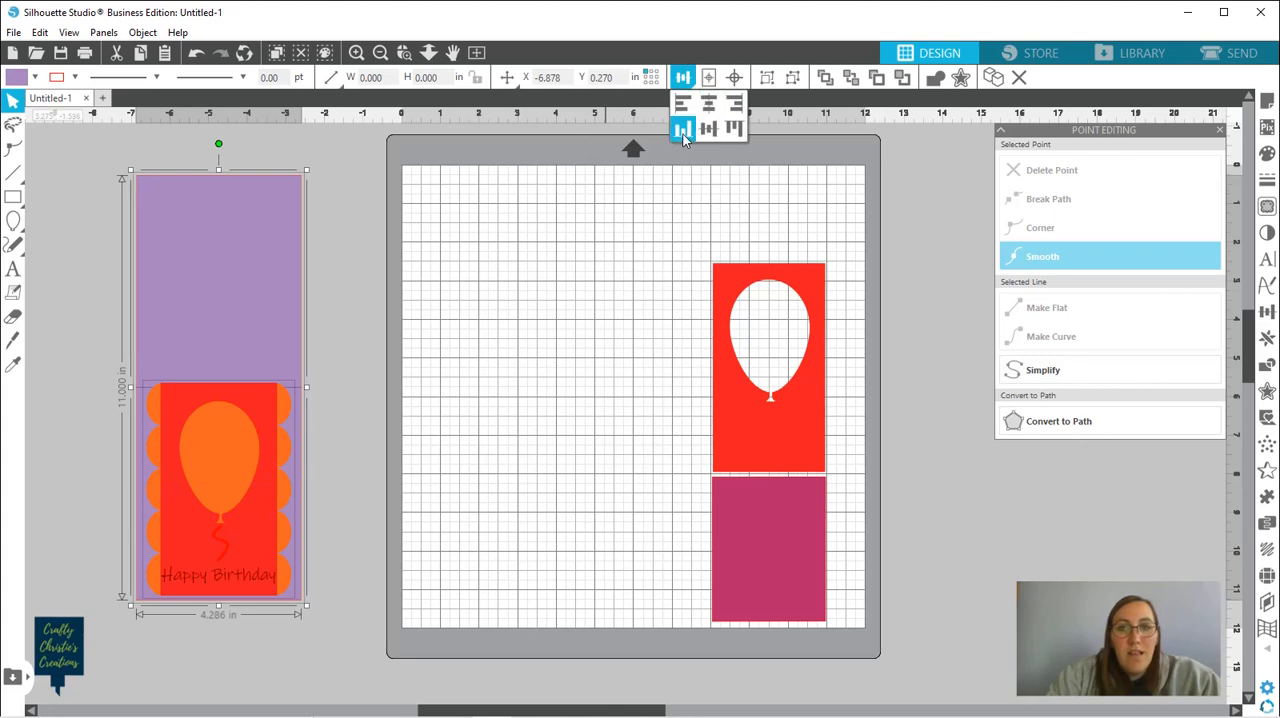
pyautogui.click(683, 132)
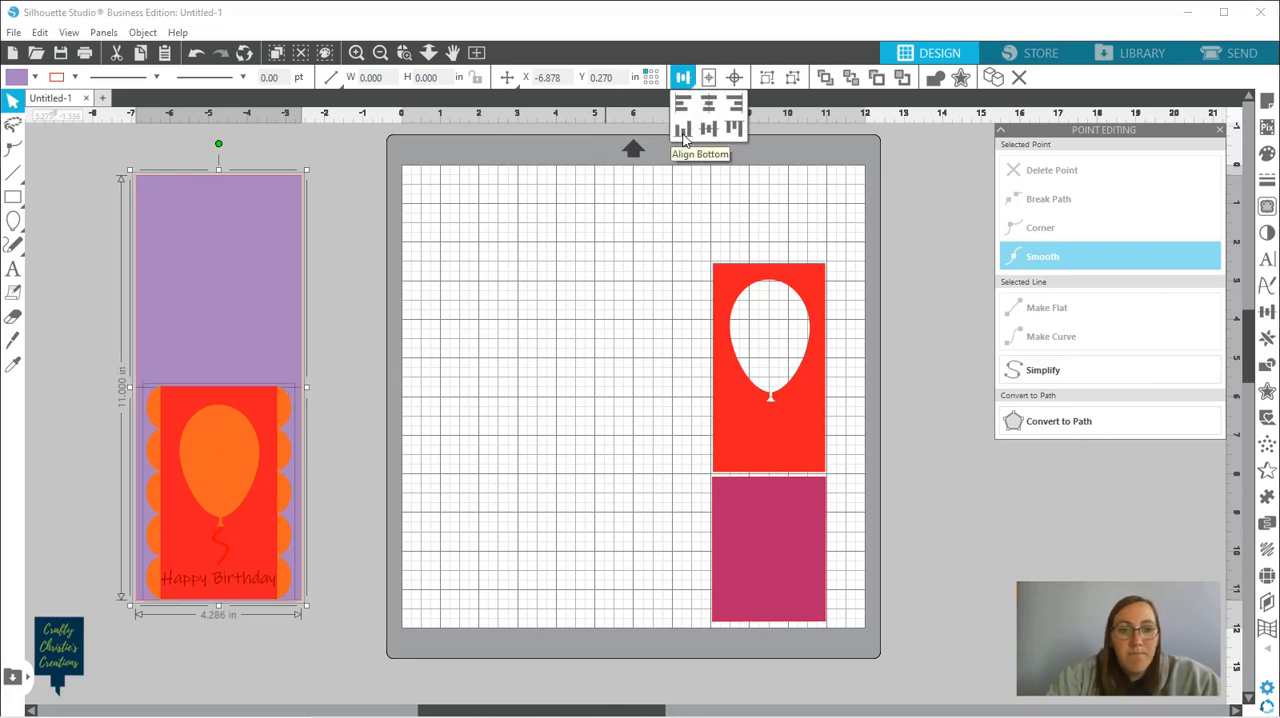
pyautogui.click(504, 423)
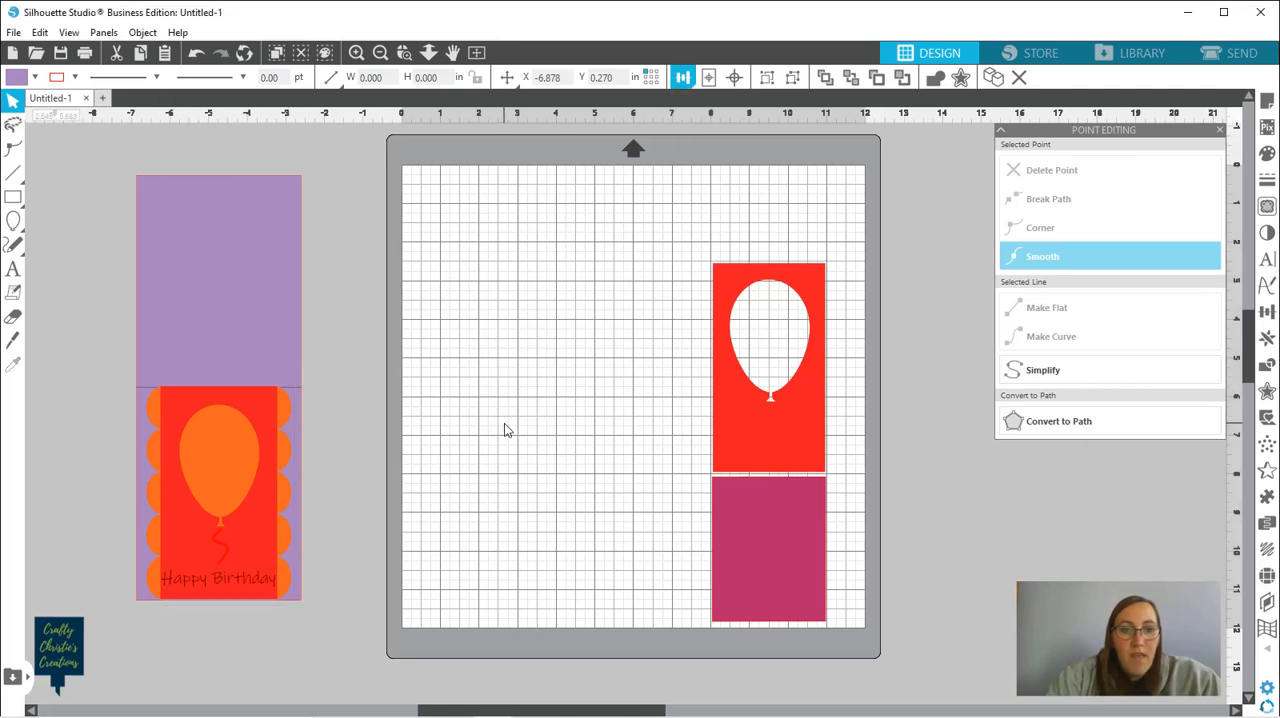
# Nudge the card front down so its red panel sits flush with the purple base's lower edge and meets the fold line
pyautogui.moveTo(111, 380); pyautogui.dragTo(371, 489)
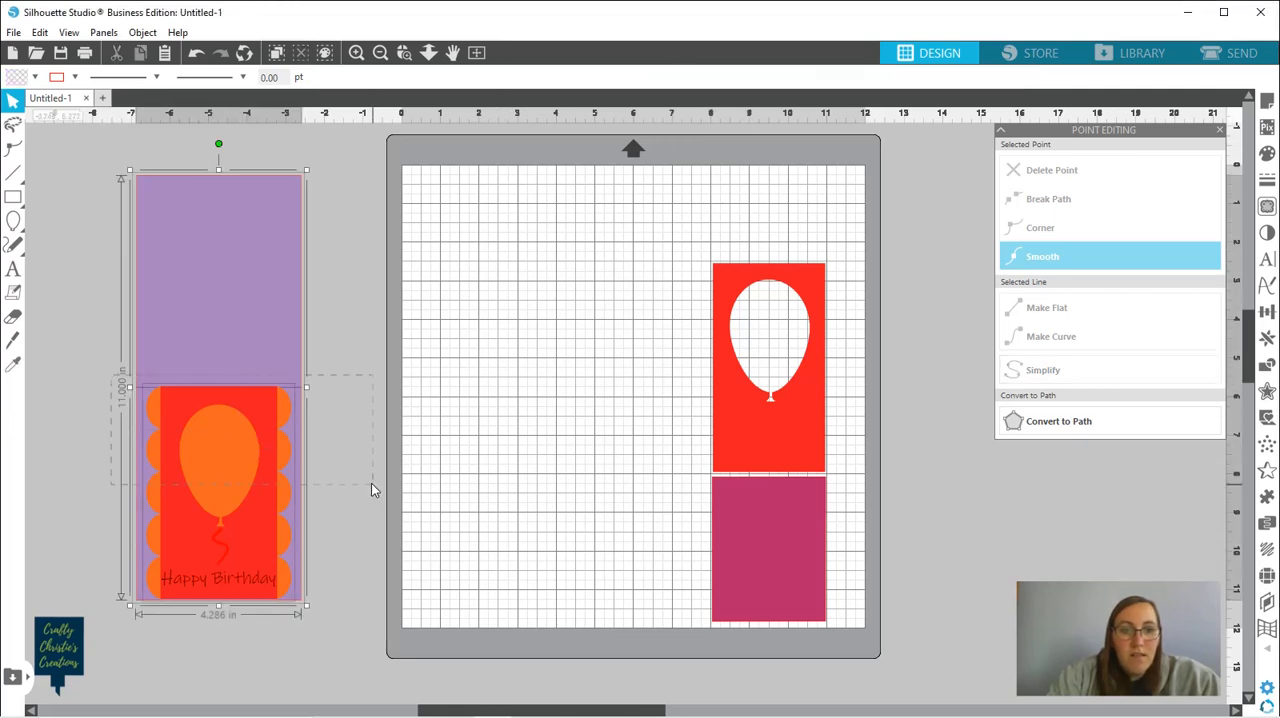
pyautogui.click(405, 53)
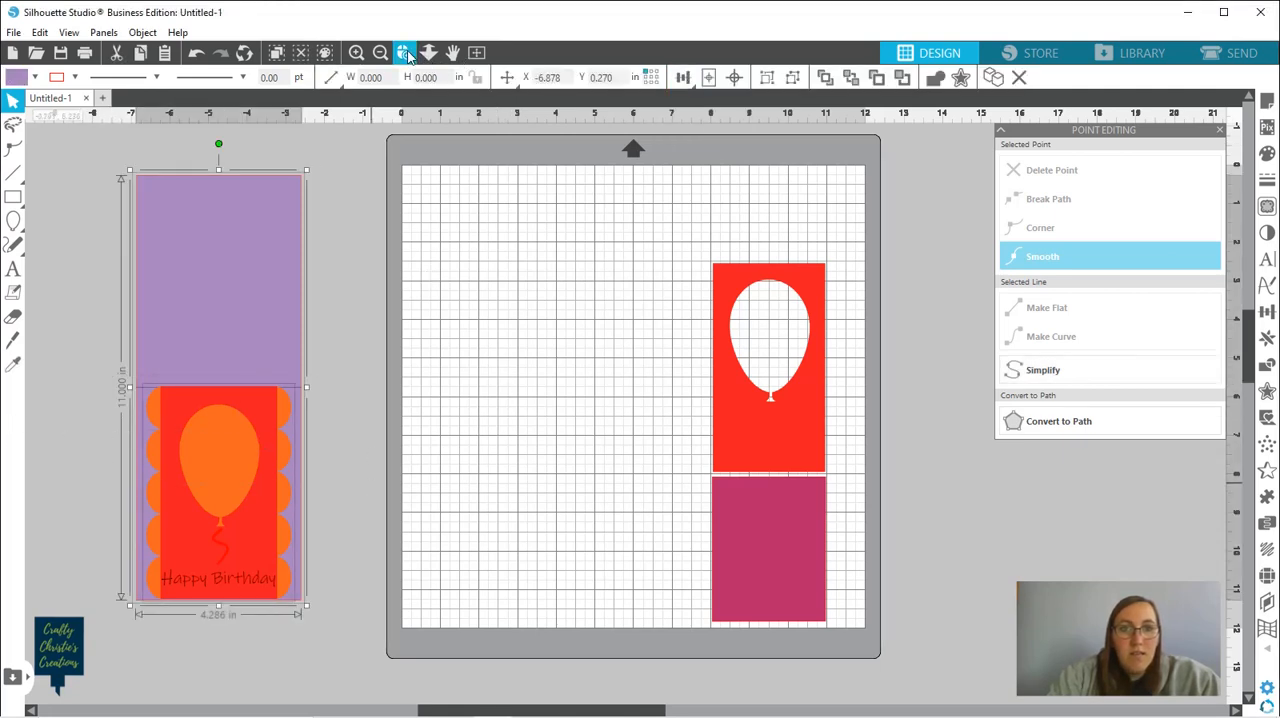
pyautogui.click(223, 394)
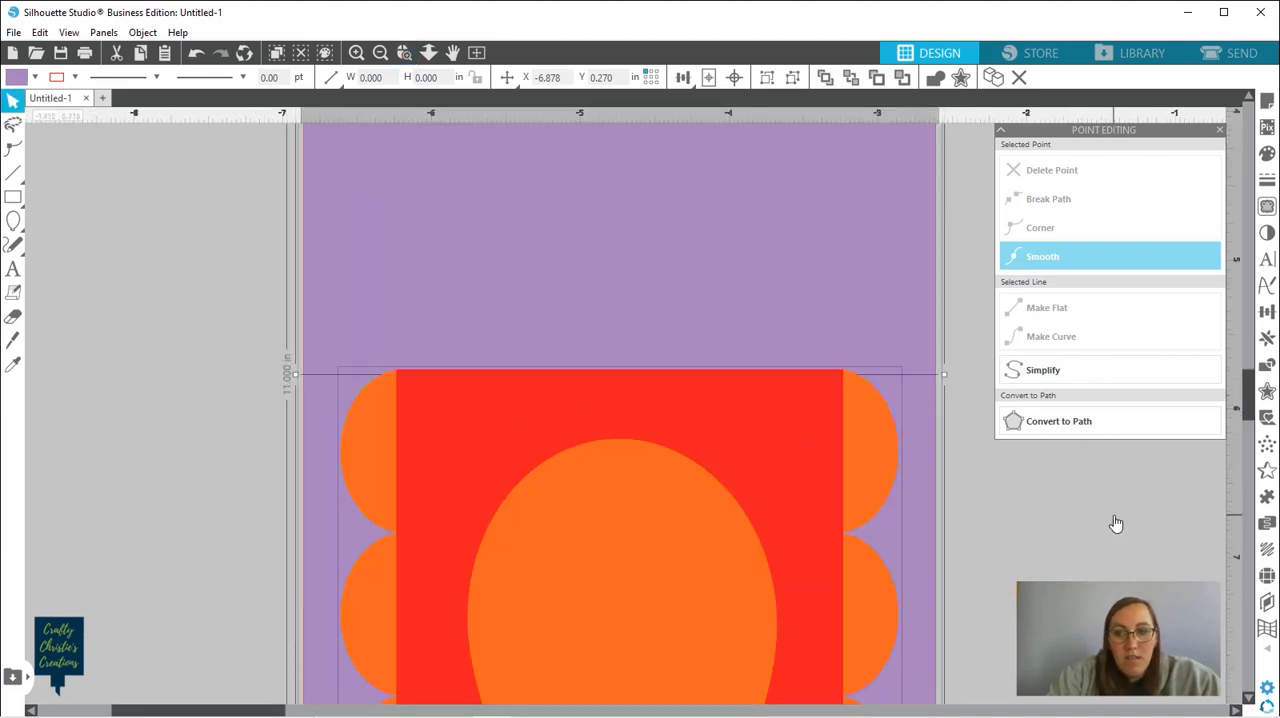
pyautogui.click(1248, 699)
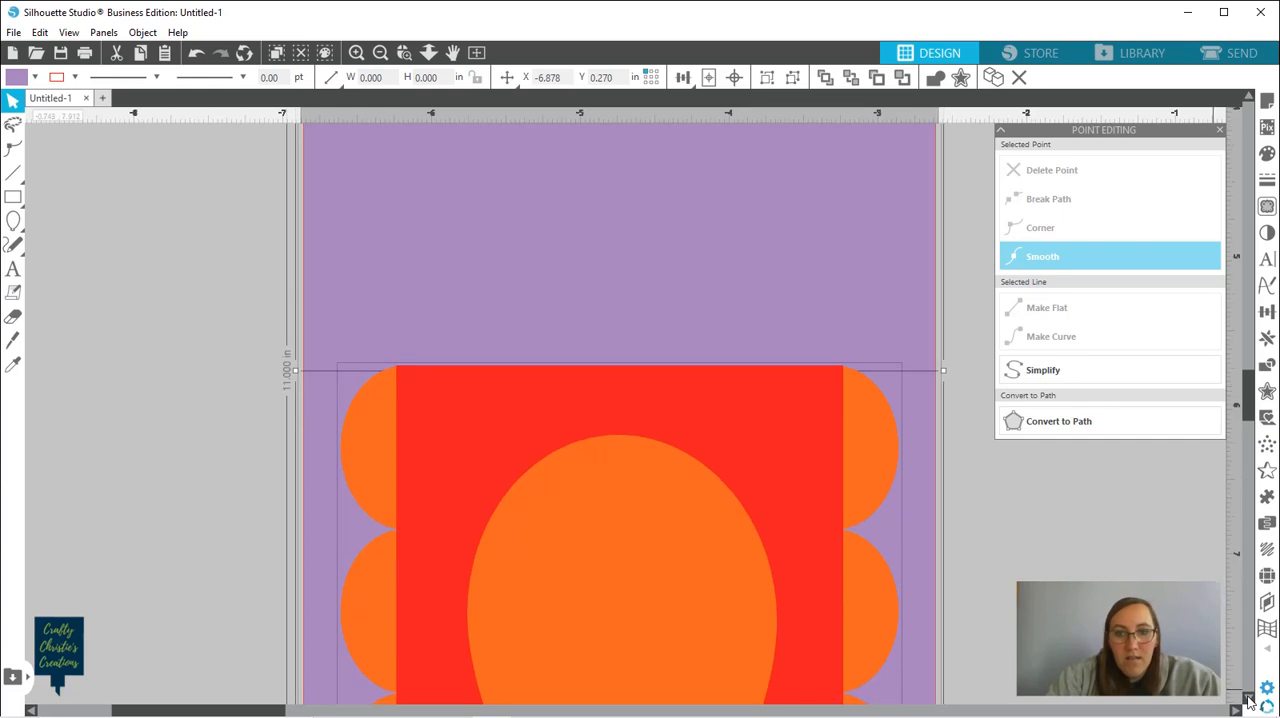
pyautogui.click(1248, 699)
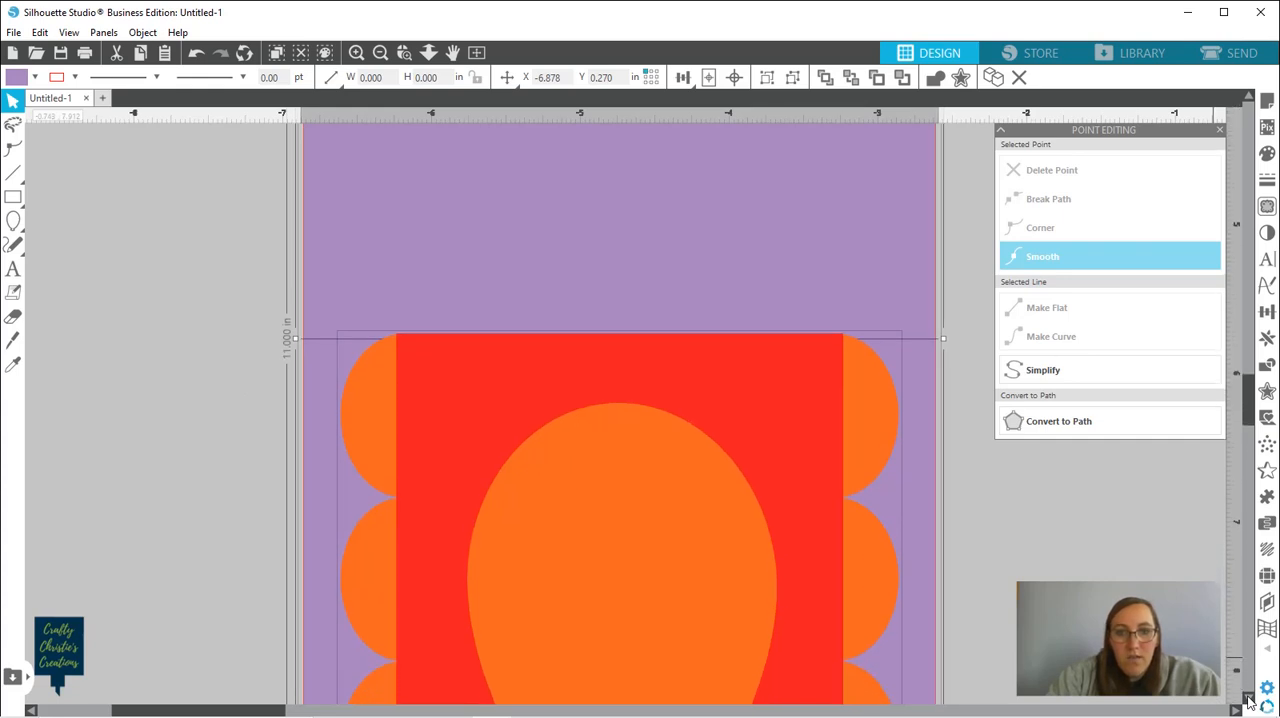
pyautogui.click(1248, 699)
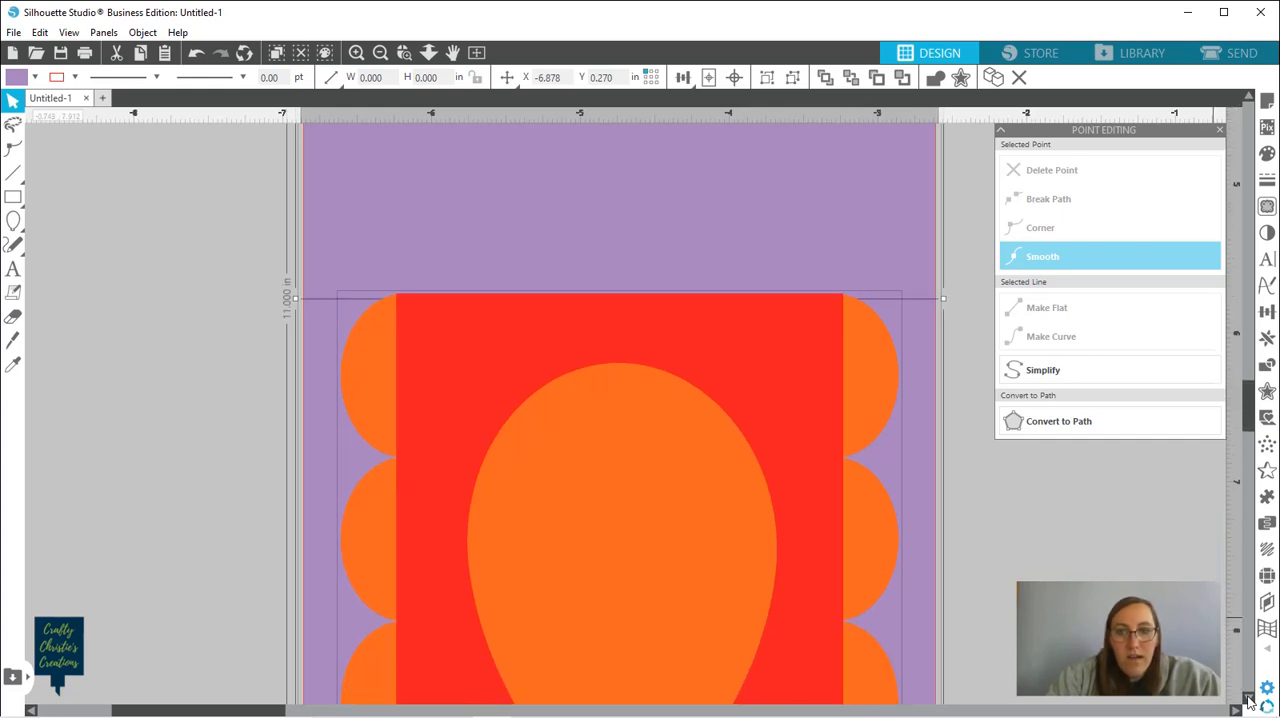
pyautogui.click(1248, 699)
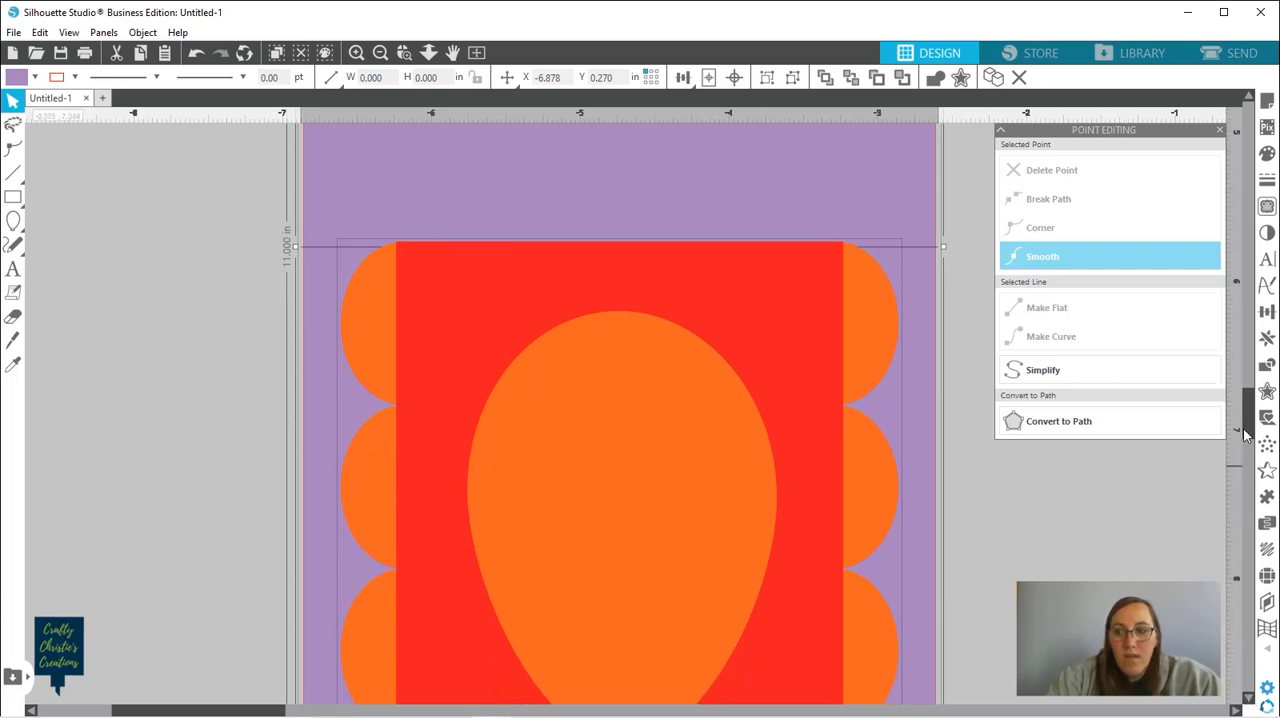
pyautogui.moveTo(1248, 432); pyautogui.dragTo(1250, 495)
pyautogui.click(1045, 562)
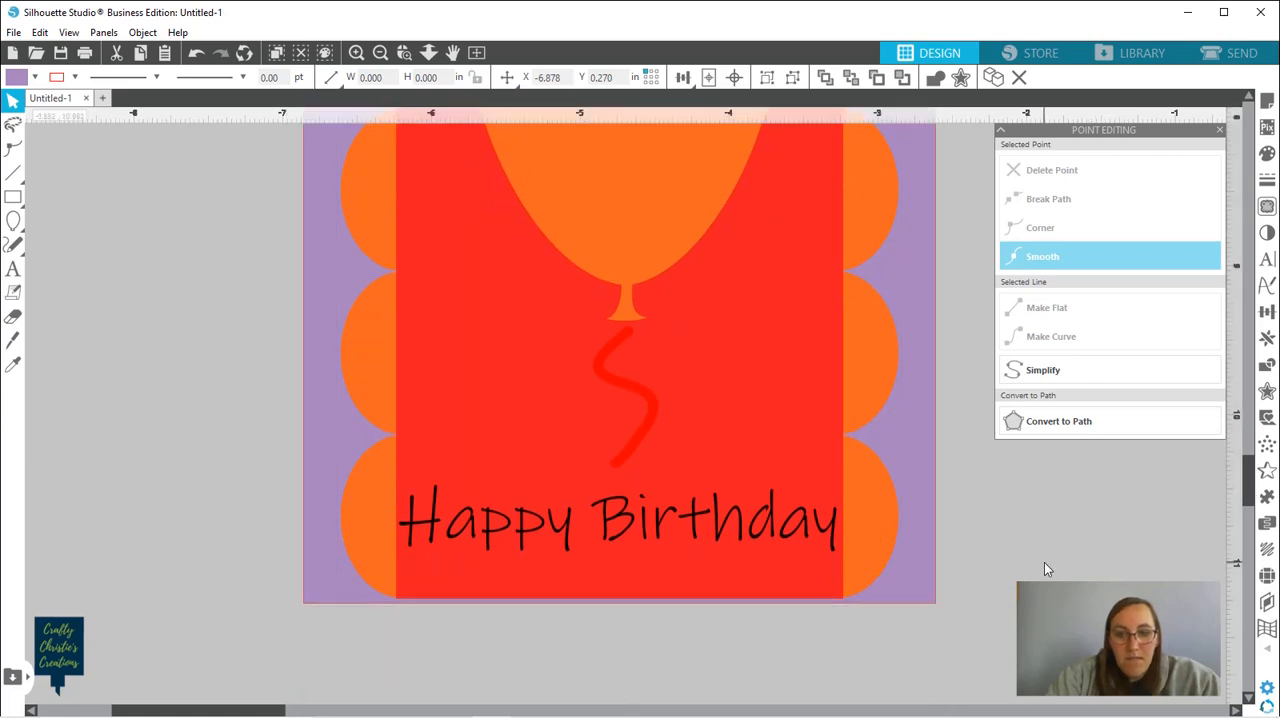
pyautogui.click(864, 568)
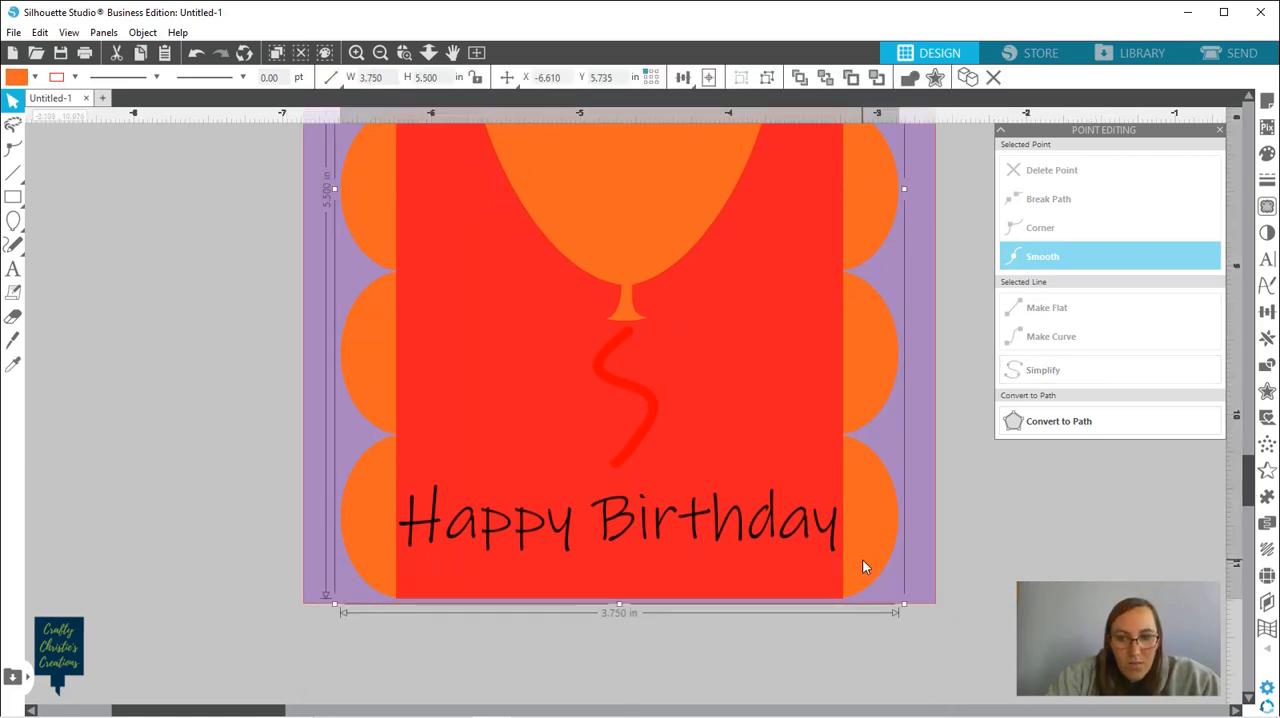
pyautogui.moveTo(862, 560); pyautogui.dragTo(862, 564)
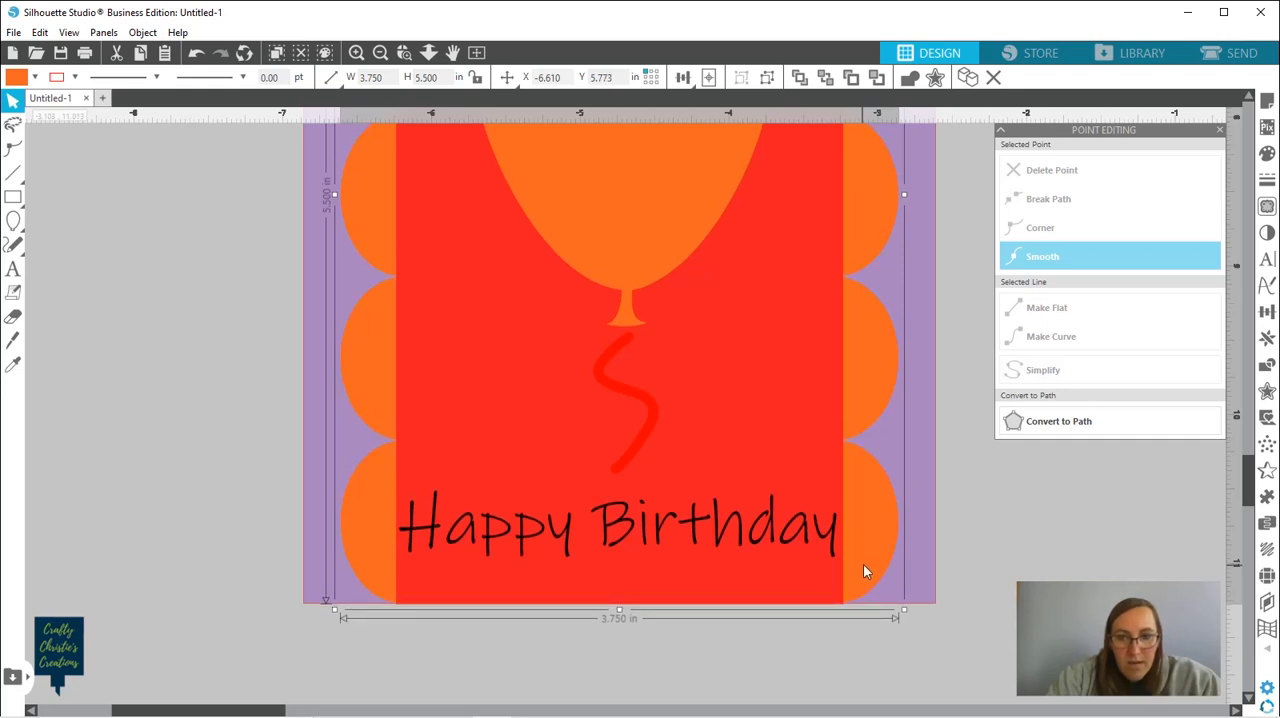
pyautogui.moveTo(1248, 488); pyautogui.dragTo(1243, 415)
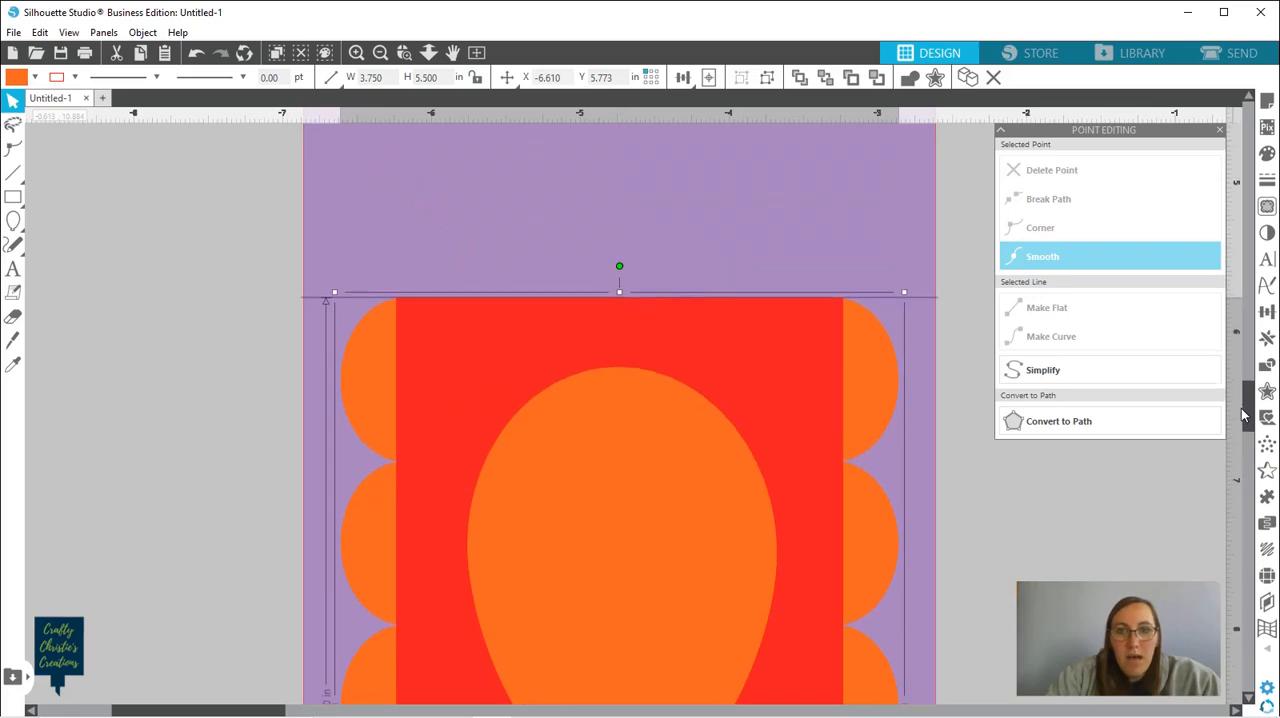
pyautogui.click(958, 362)
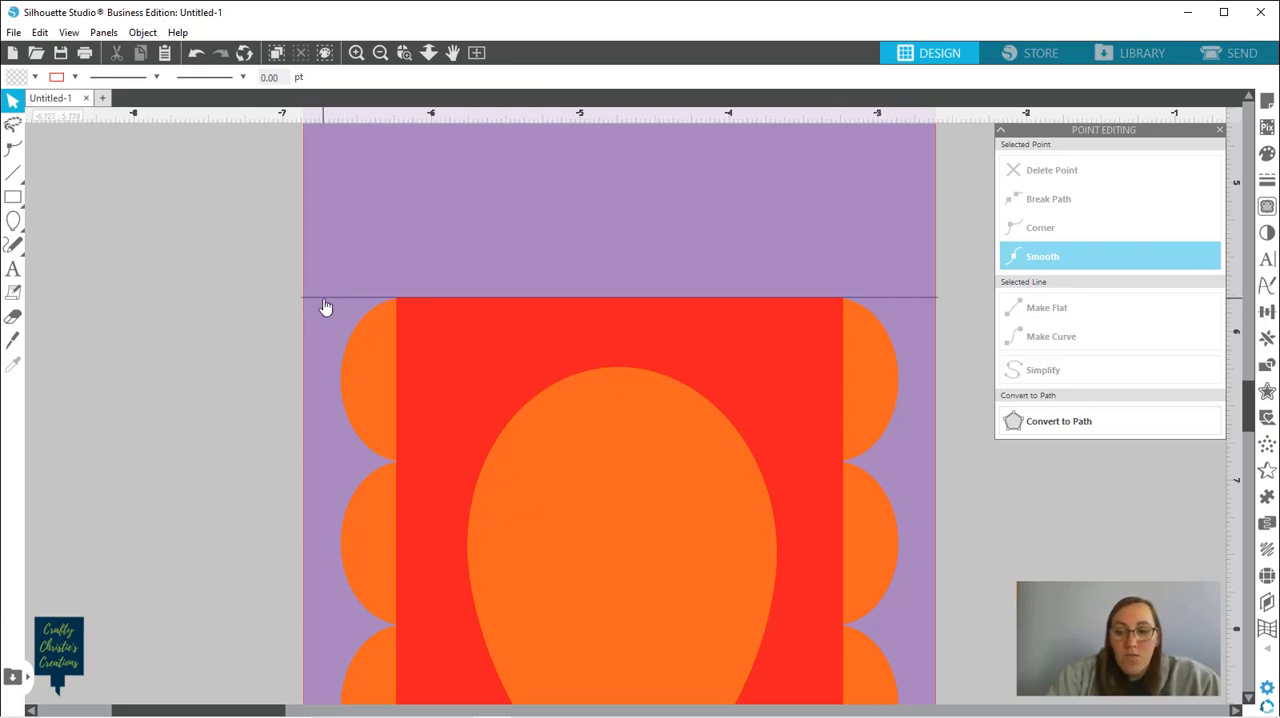
pyautogui.scroll(-3, 325, 307)
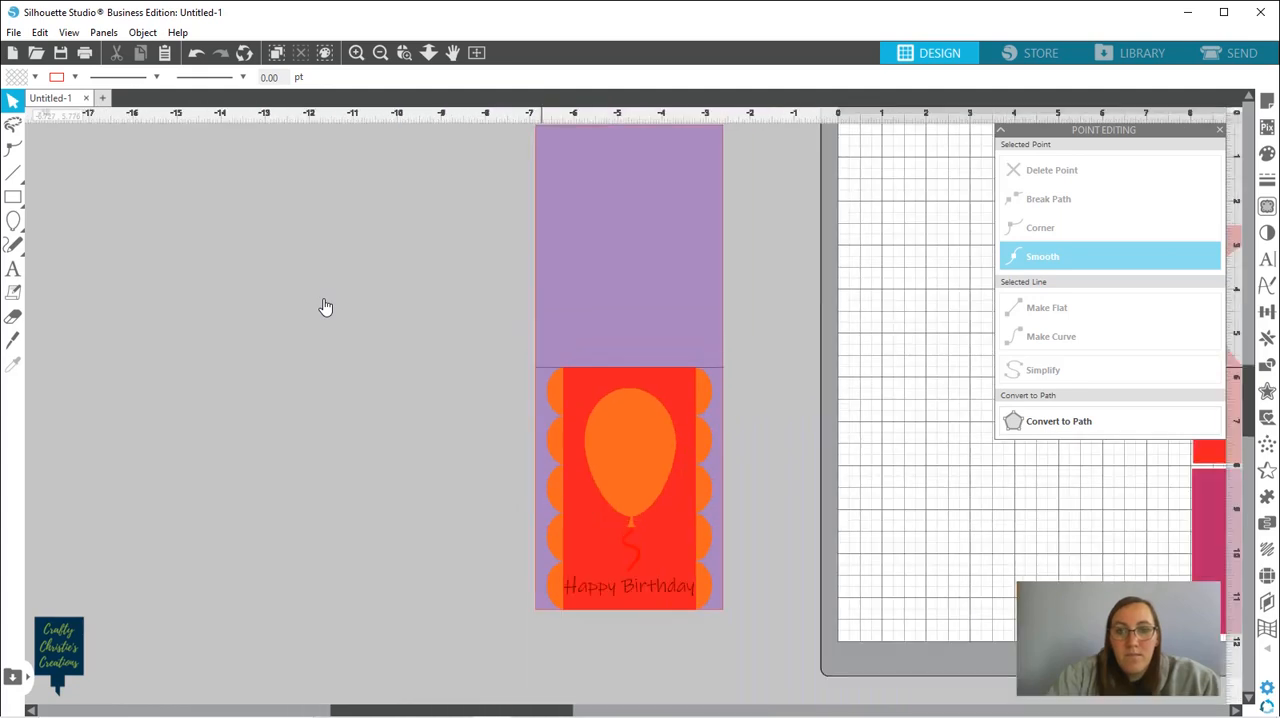
pyautogui.scroll(-3, 325, 307)
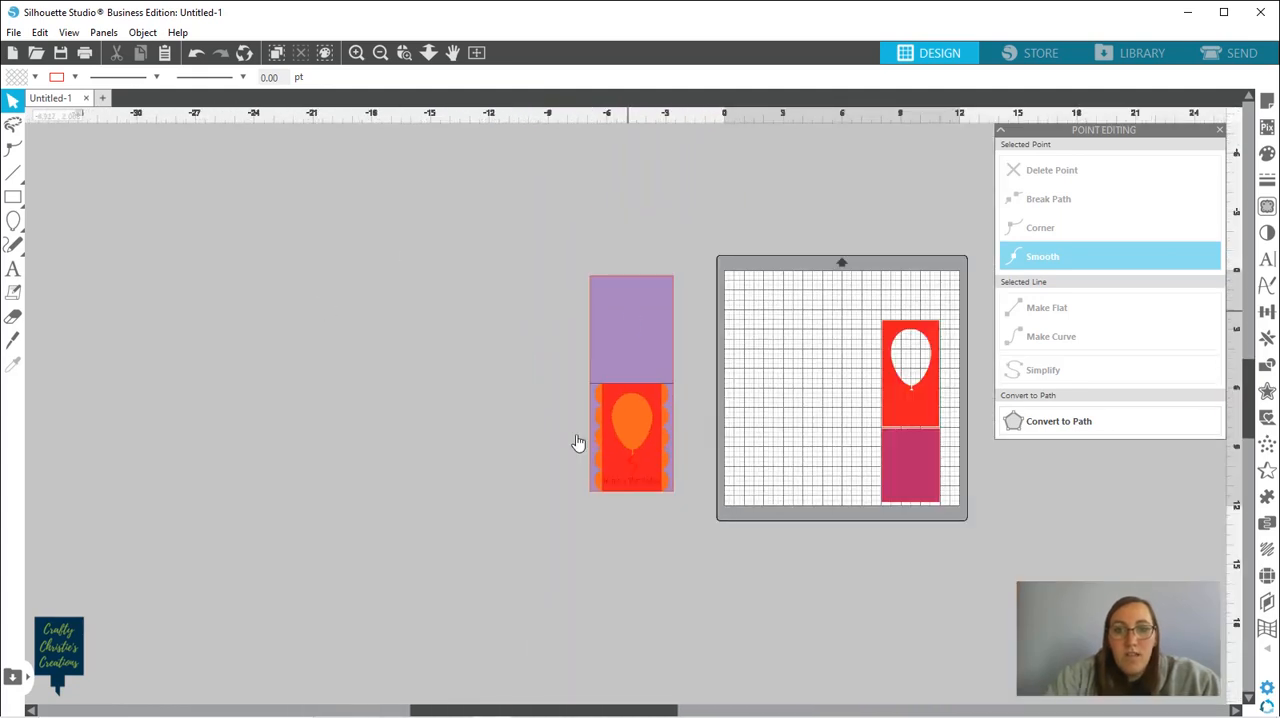